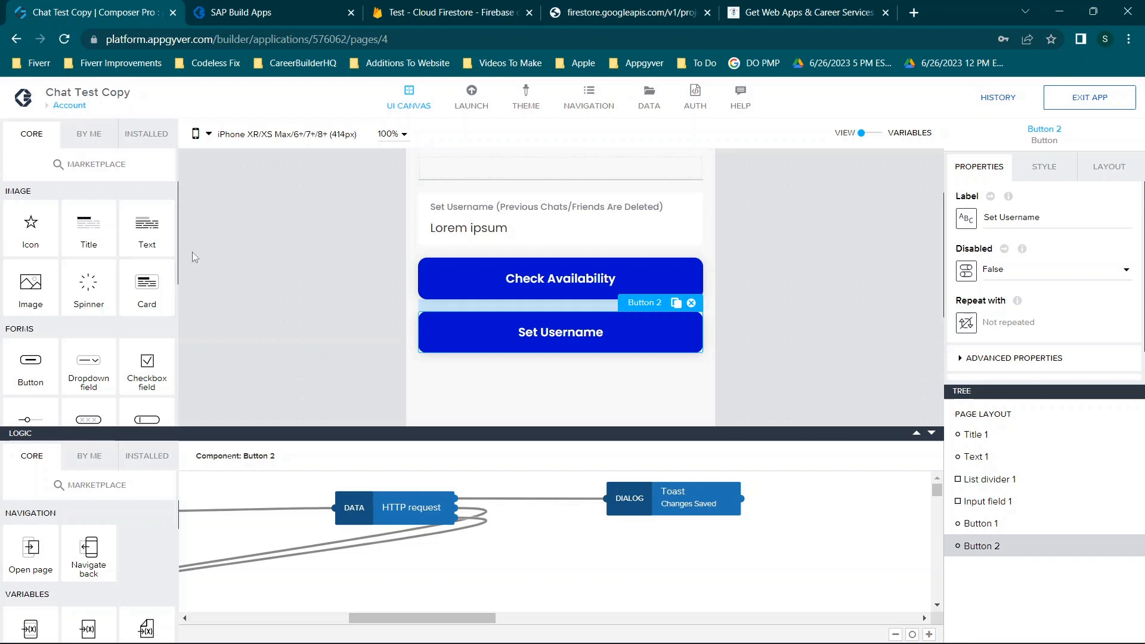
# Look over the data resources in the Data Configurator, scroll the Account page canvas, then switch to codelessfix.com
pyautogui.click(649, 96)
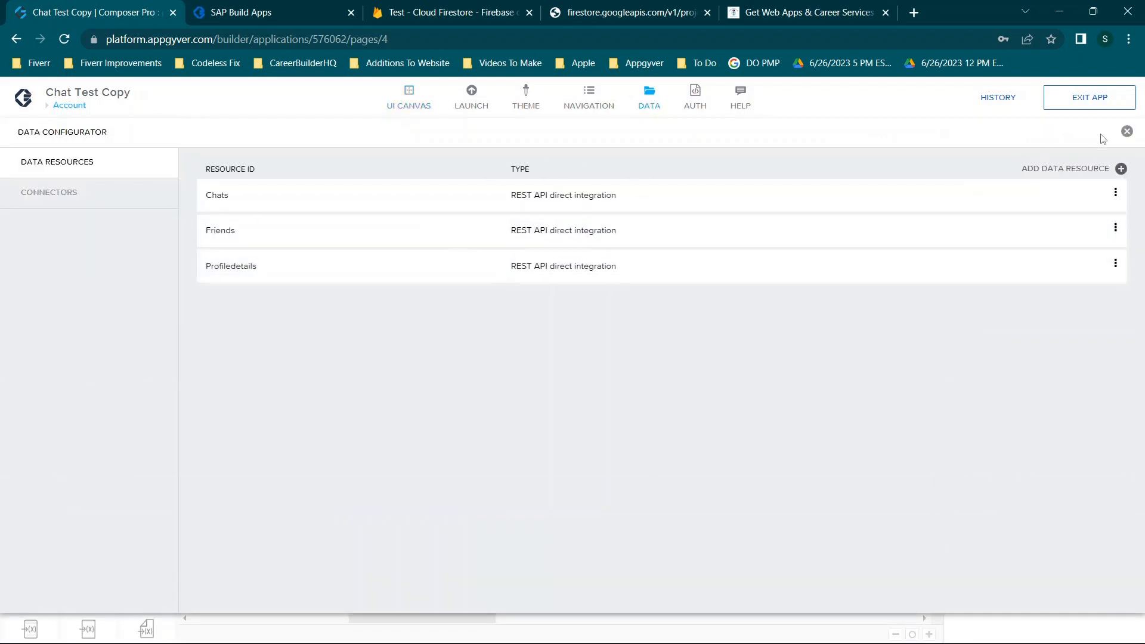
pyautogui.click(1127, 132)
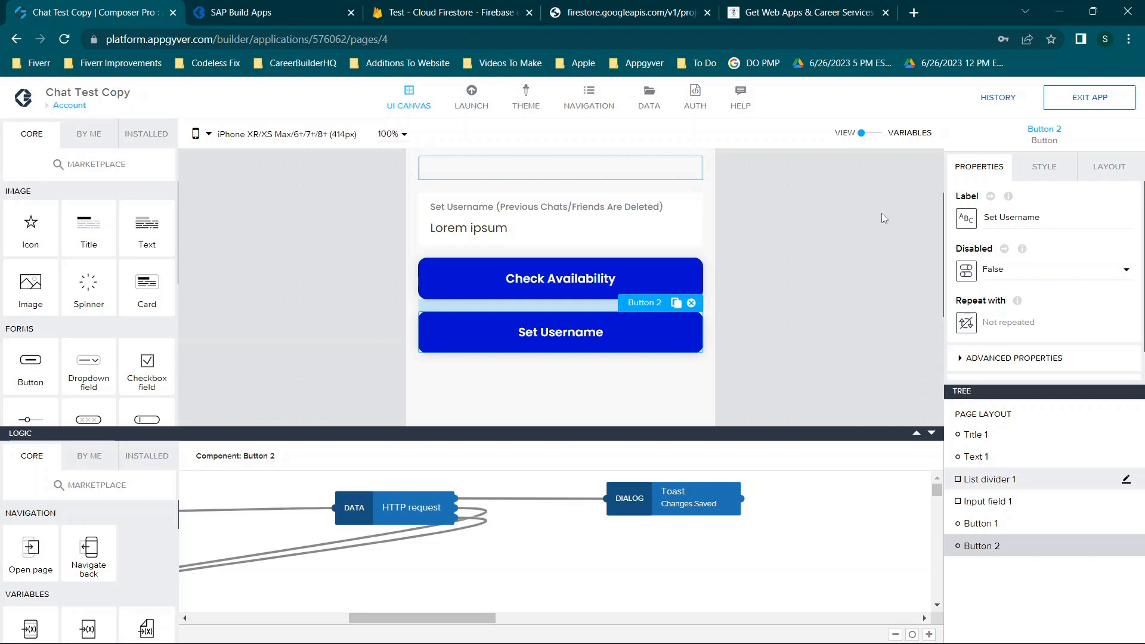
pyautogui.scroll(2, 881, 213)
pyautogui.scroll(-3, 882, 213)
pyautogui.scroll(2, 882, 213)
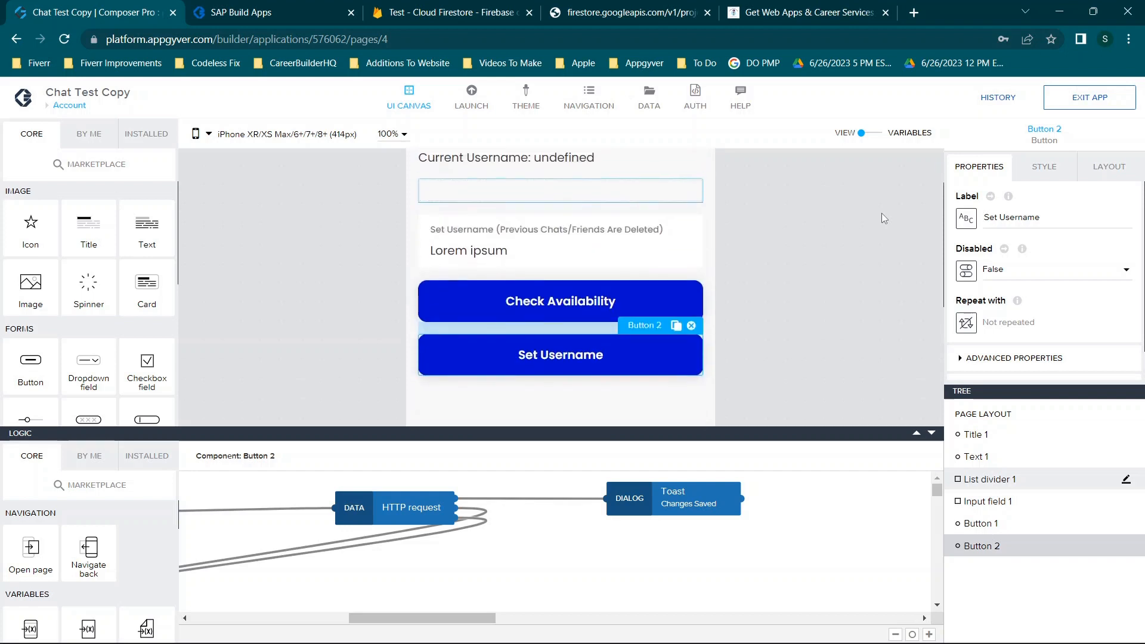
pyautogui.scroll(1, 882, 213)
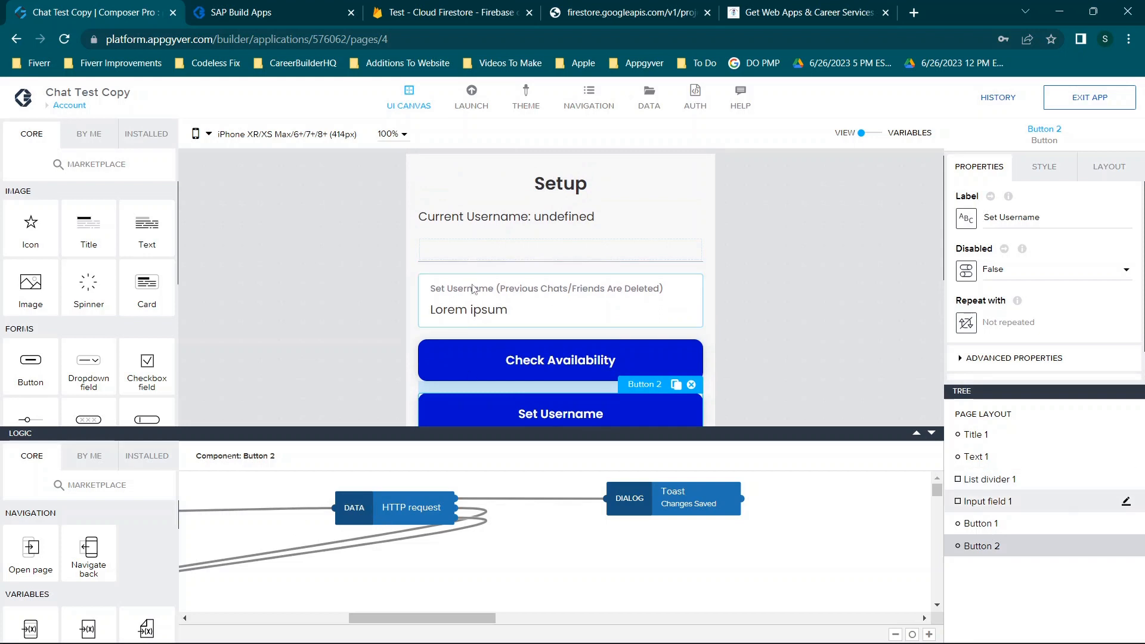
pyautogui.scroll(-3, 471, 284)
pyautogui.scroll(4, 471, 284)
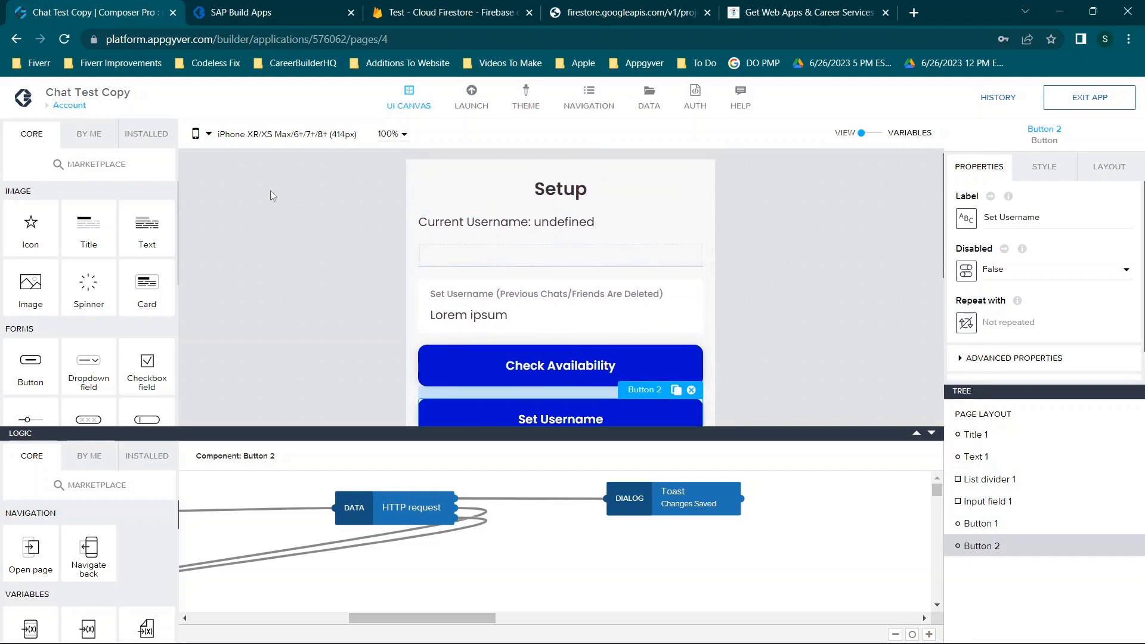
pyautogui.click(811, 12)
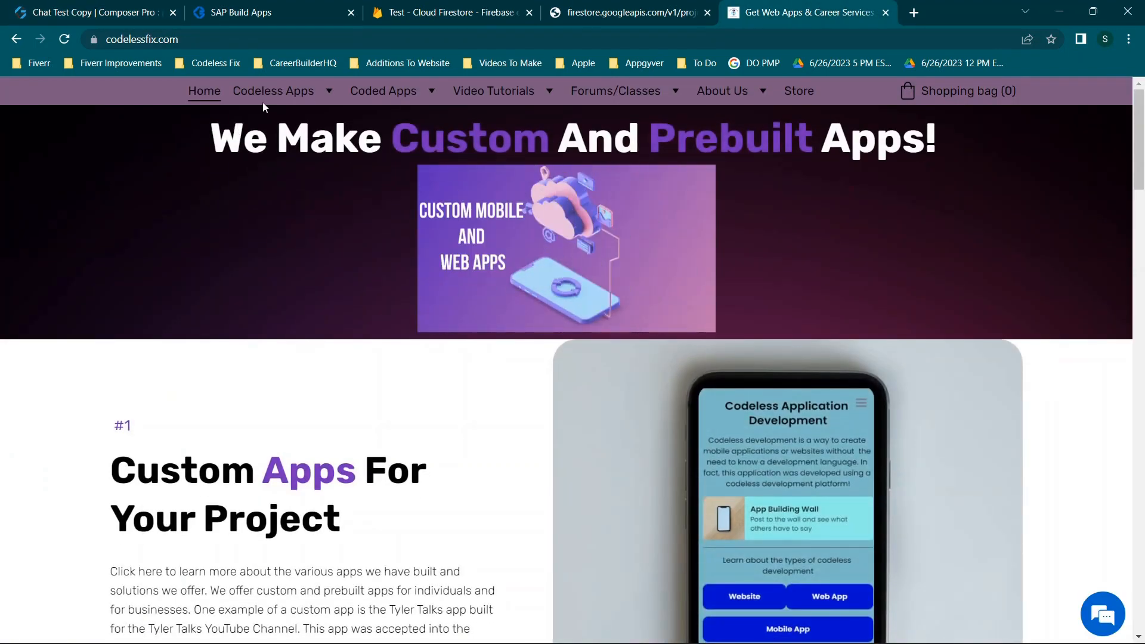
# Browse the Free Downloads app templates under Codeless Apps, then close that tab
pyautogui.moveTo(266, 95)
pyautogui.click(288, 123)
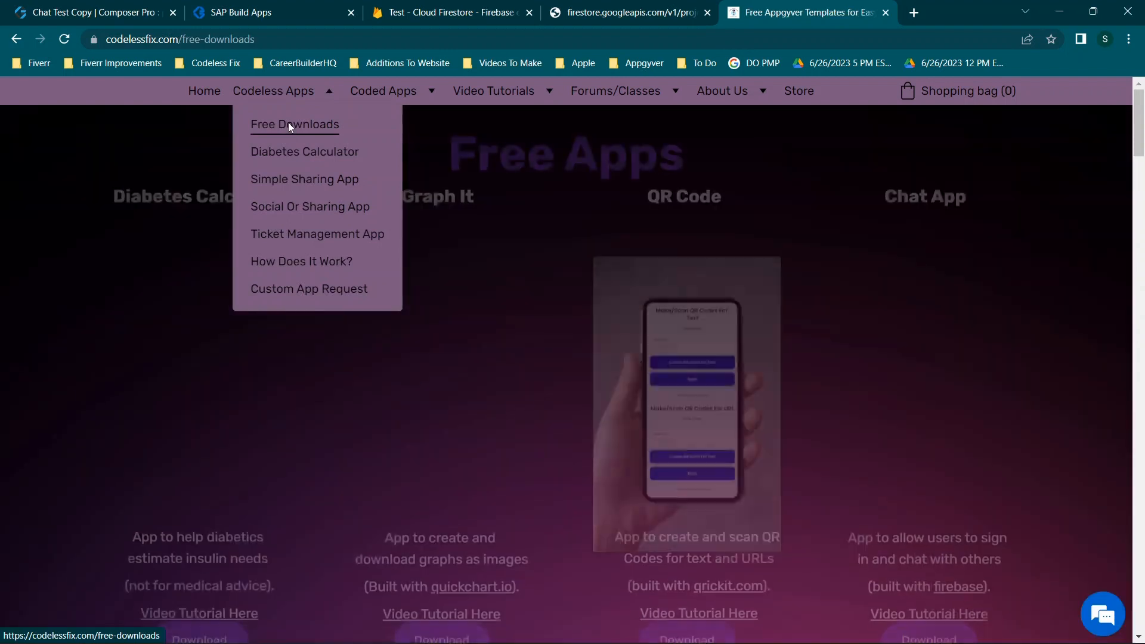
pyautogui.scroll(-1, 740, 162)
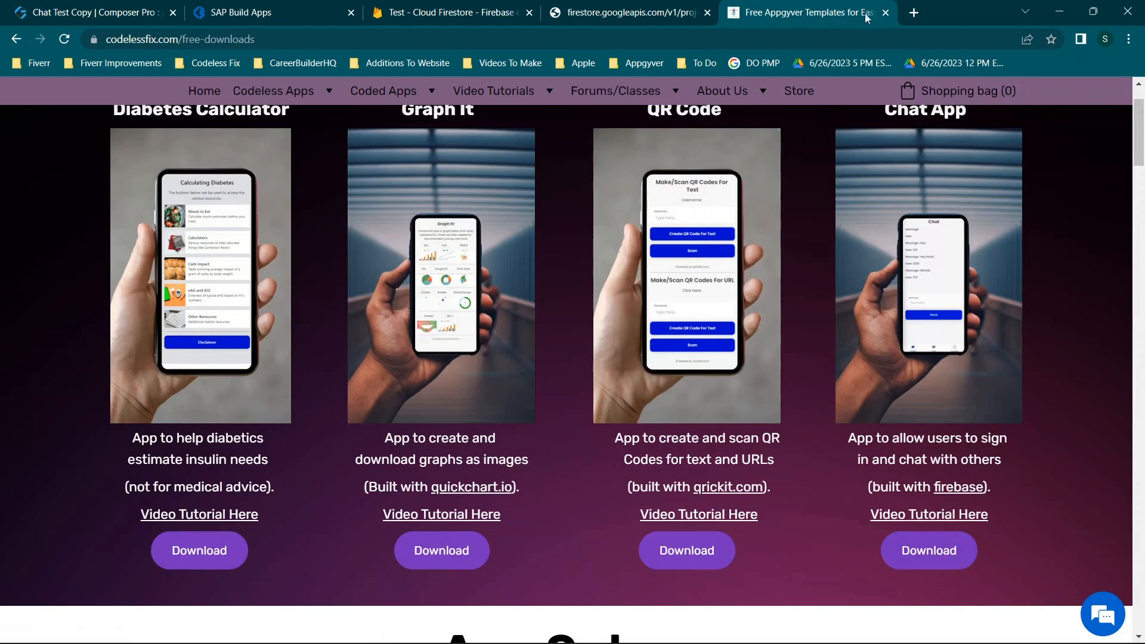
pyautogui.click(886, 12)
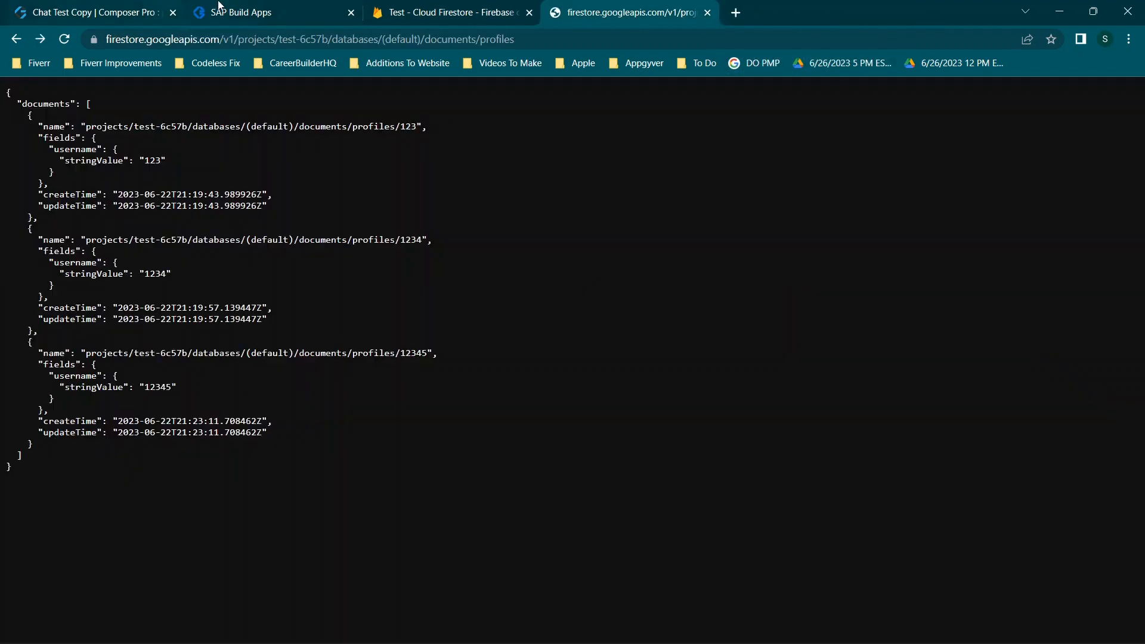
# Check the Find People page in the preview, scroll the builder canvas, then switch to the Cloud Firestore console
pyautogui.click(219, 6)
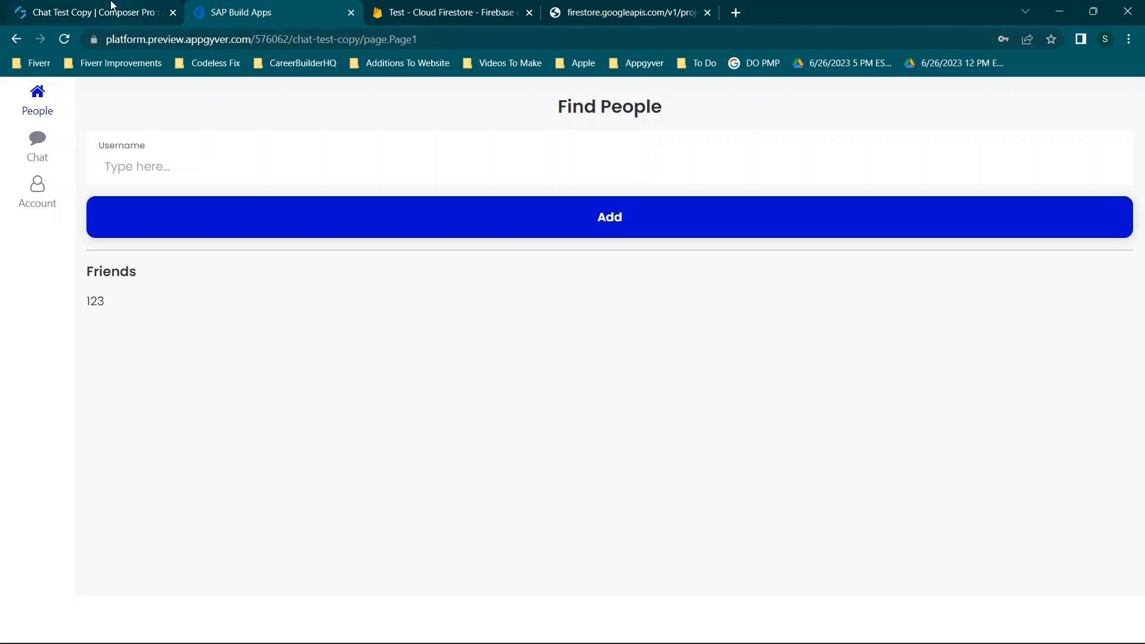
pyautogui.click(74, 6)
pyautogui.scroll(-1, 495, 336)
pyautogui.scroll(1, 495, 336)
pyautogui.scroll(-2, 495, 336)
pyautogui.scroll(2, 495, 331)
pyautogui.scroll(-1, 495, 331)
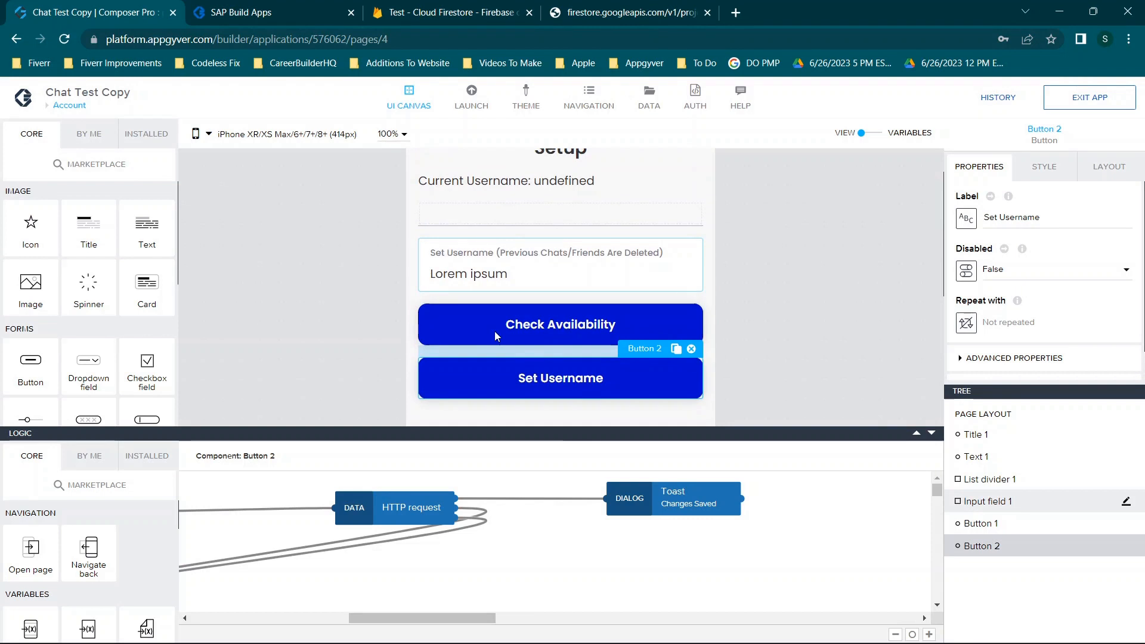
pyautogui.click(452, 12)
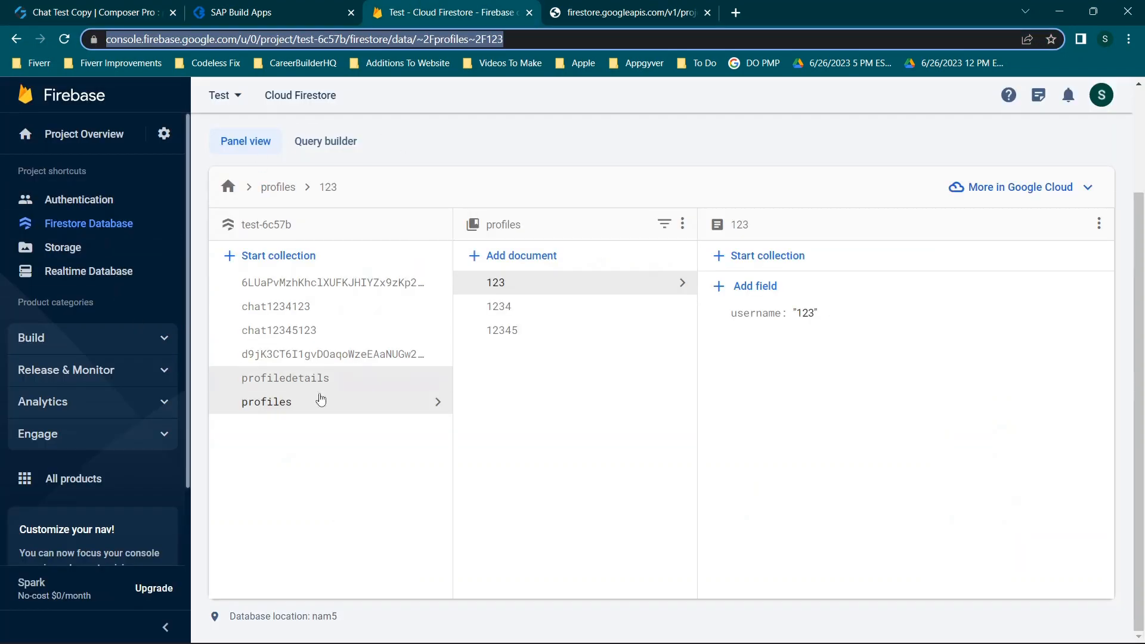
# Browse the first collection and chat12345123 in Firestore, reopen profiles, then view its REST JSON
pyautogui.scroll(1, 721, 140)
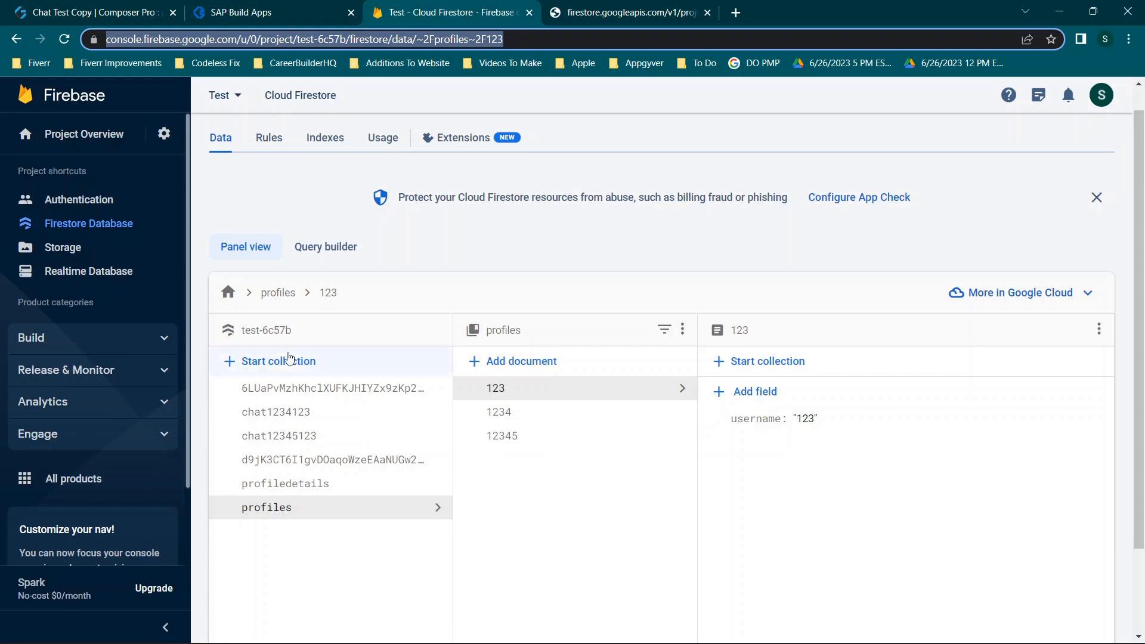
pyautogui.click(296, 390)
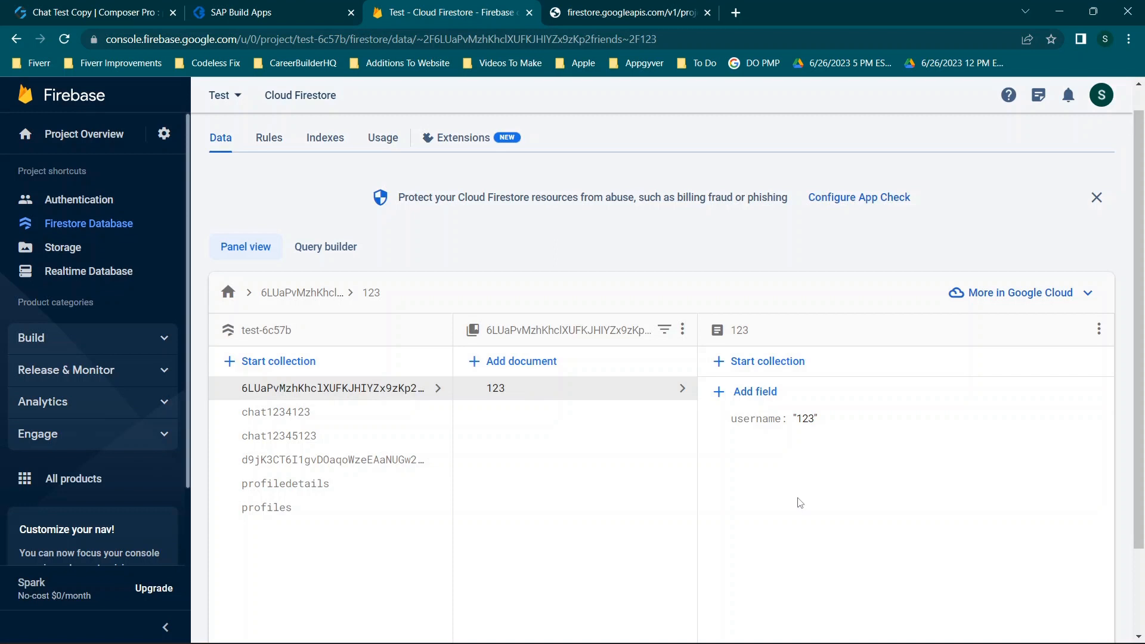
pyautogui.click(299, 436)
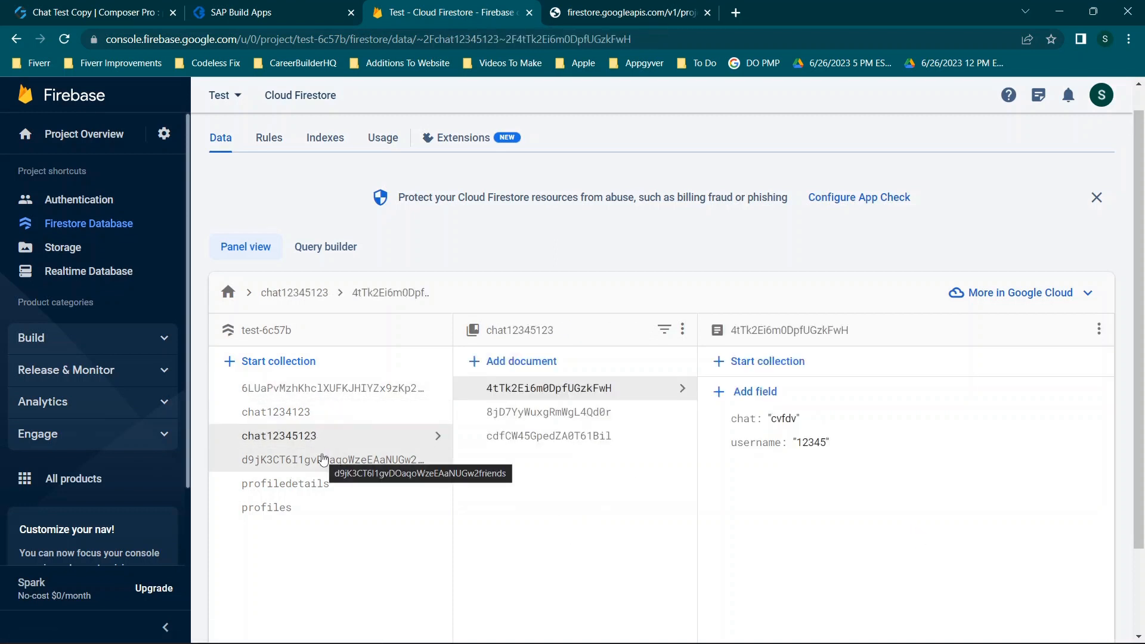
pyautogui.scroll(-1, 323, 459)
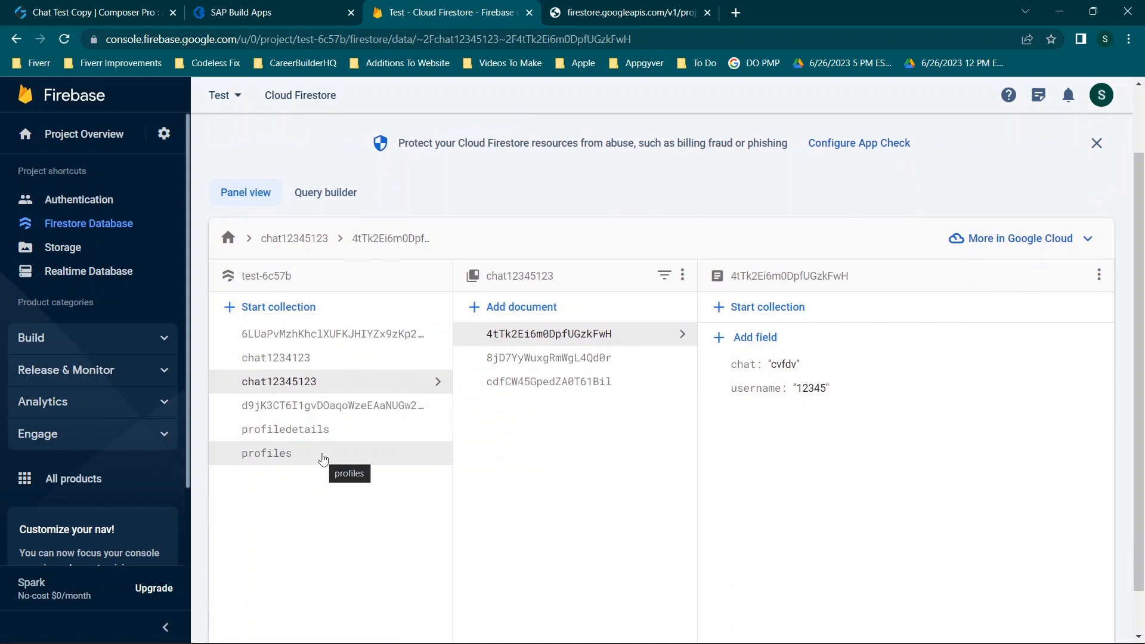
pyautogui.click(323, 459)
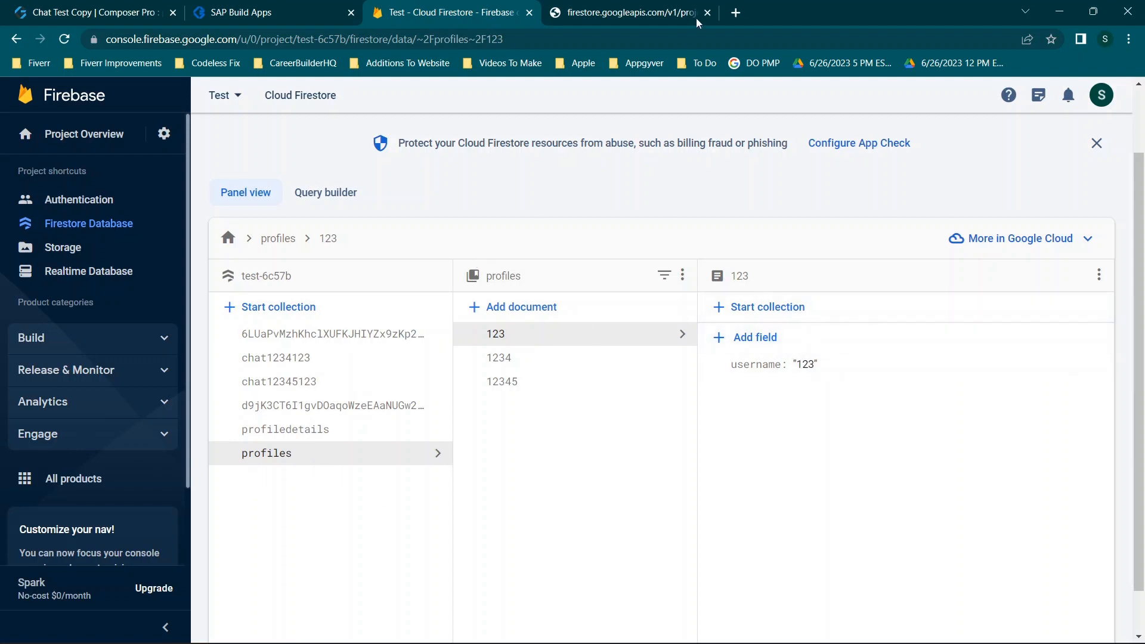
pyautogui.click(663, 9)
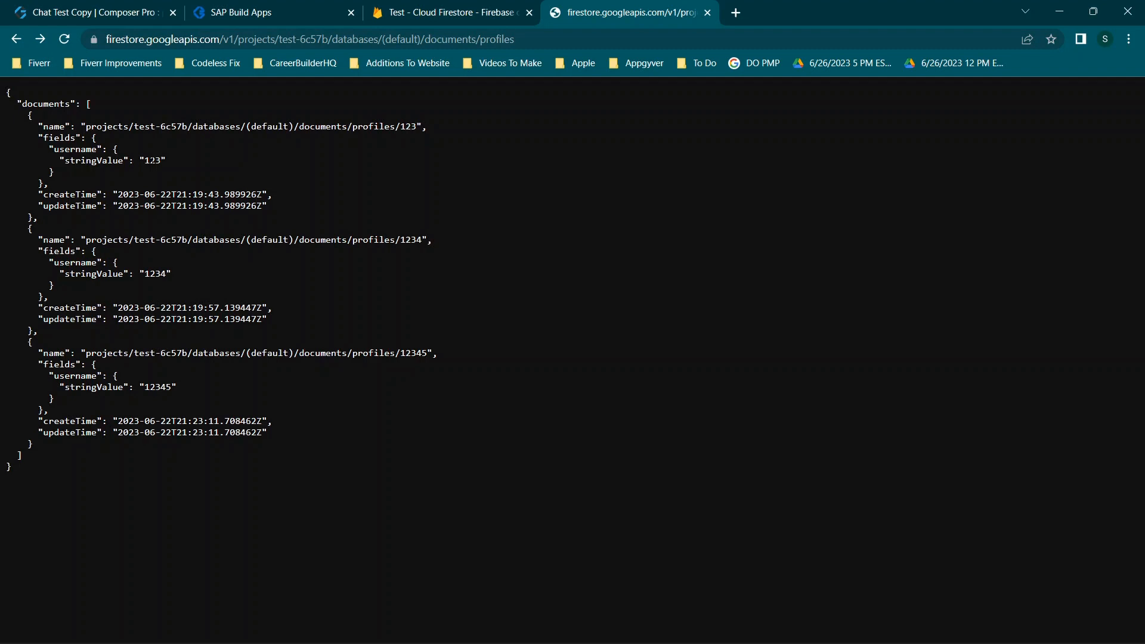
pyautogui.moveTo(81, 126); pyautogui.dragTo(428, 129)
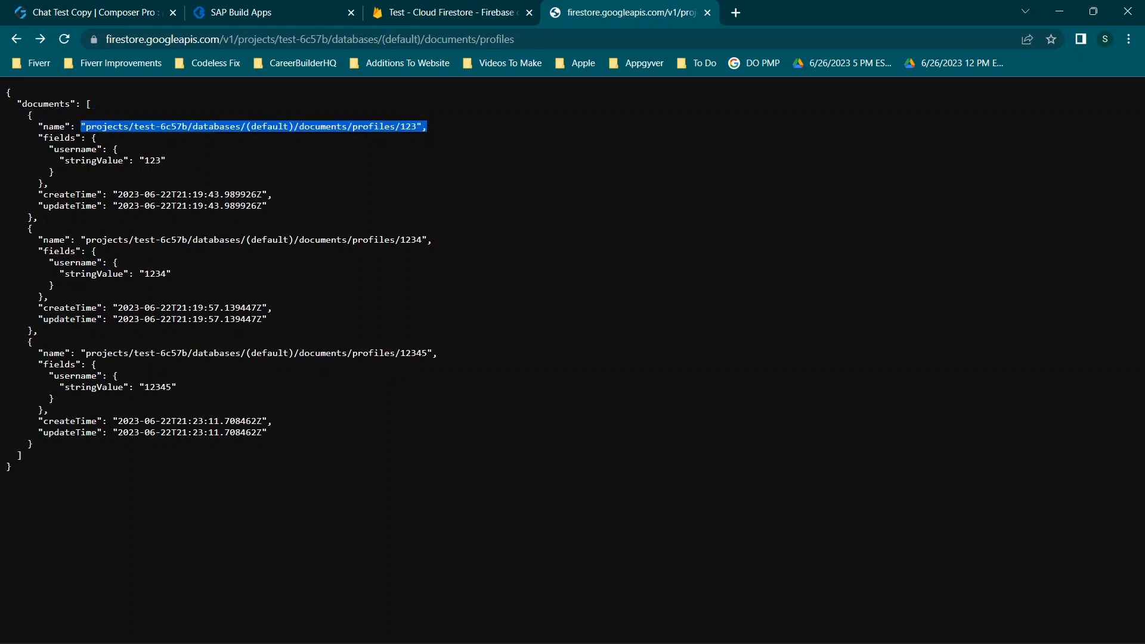
pyautogui.click(87, 155)
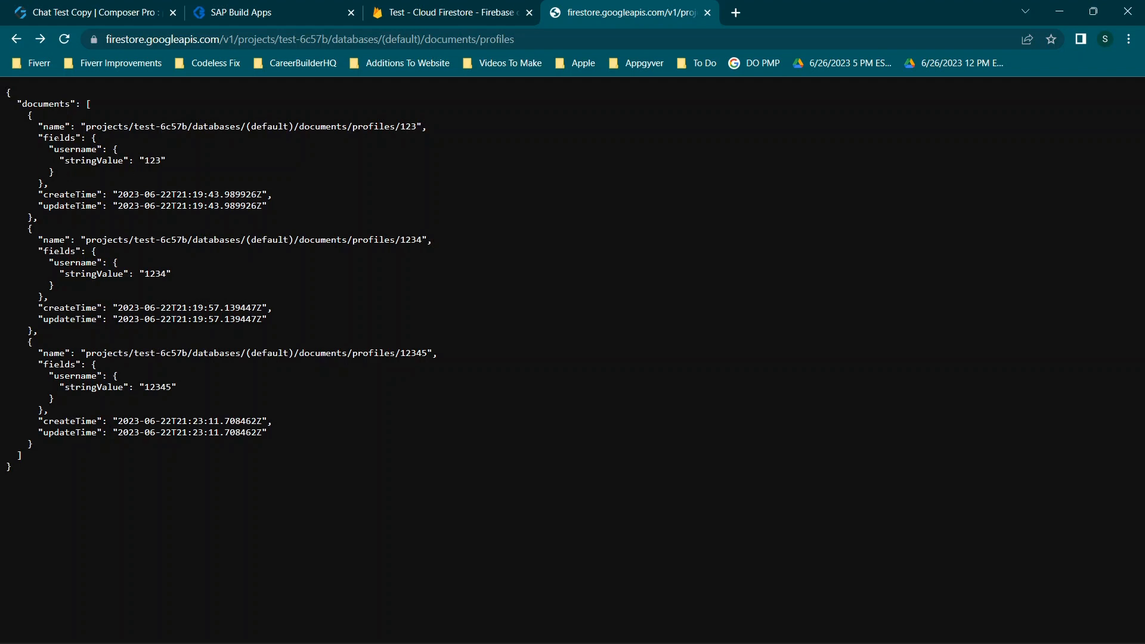
pyautogui.moveTo(48, 138); pyautogui.dragTo(64, 137)
pyautogui.moveTo(54, 149); pyautogui.dragTo(166, 160)
pyautogui.click(418, 12)
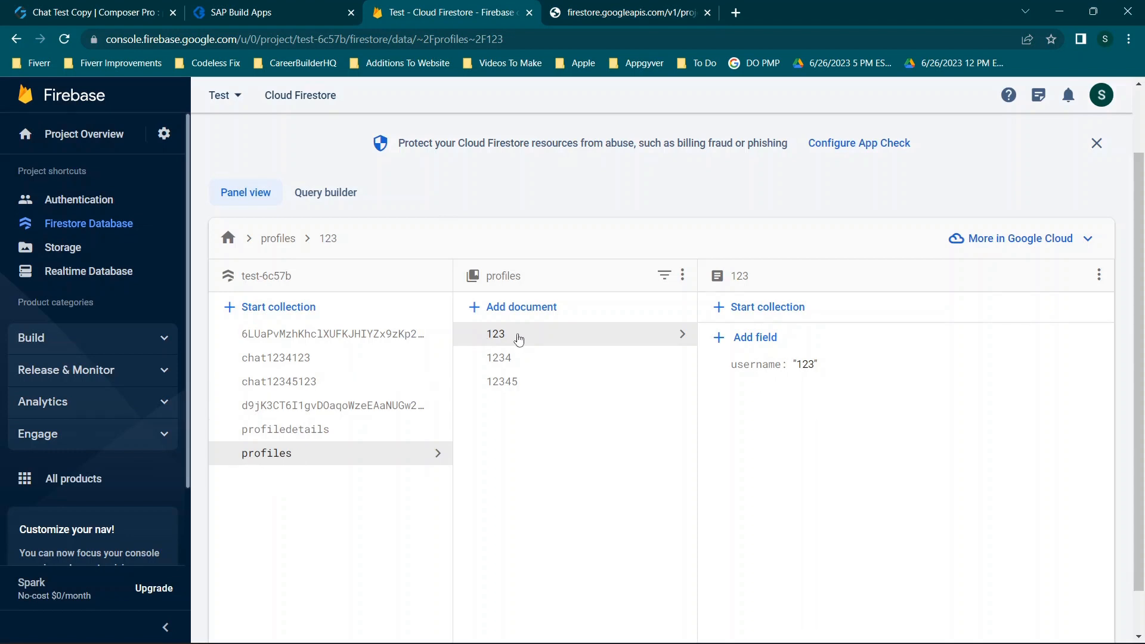
pyautogui.click(522, 365)
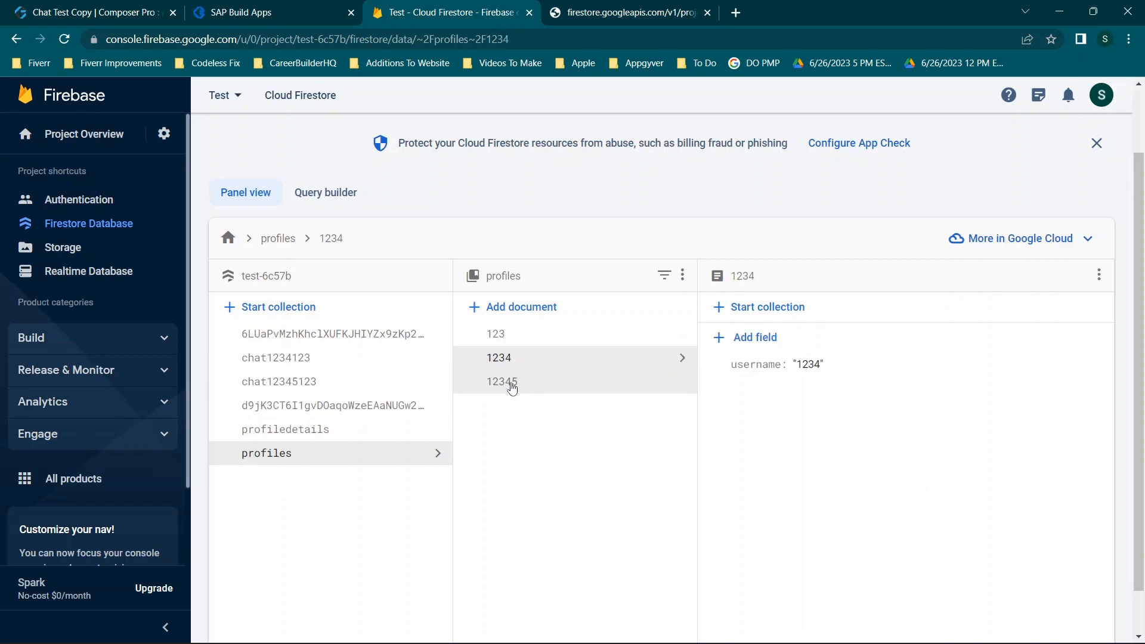
pyautogui.click(508, 385)
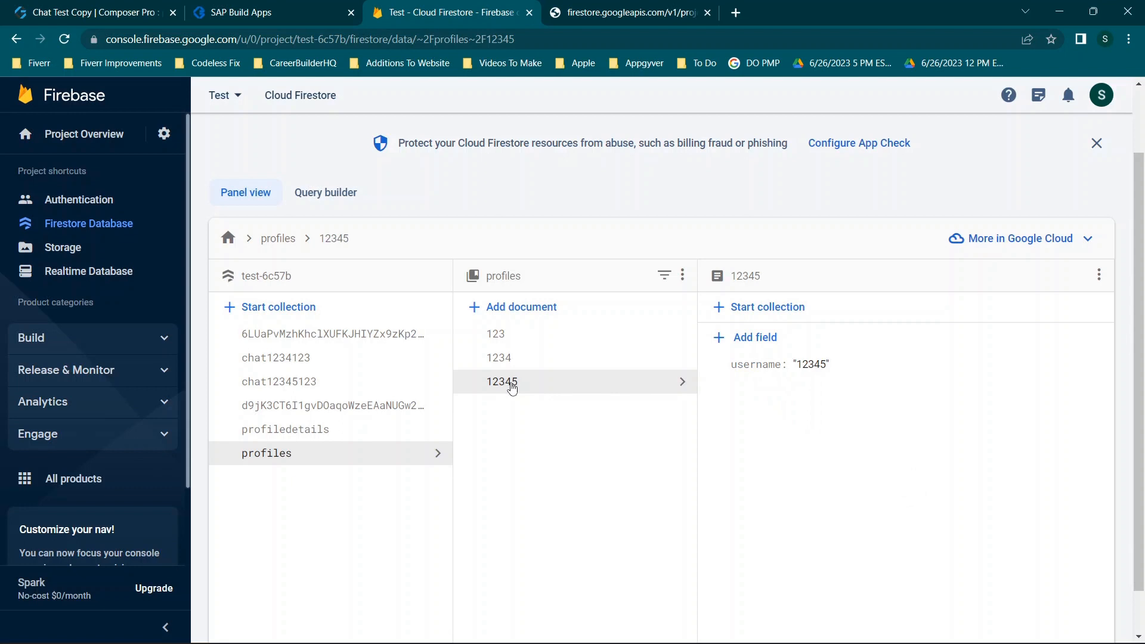
pyautogui.click(591, 8)
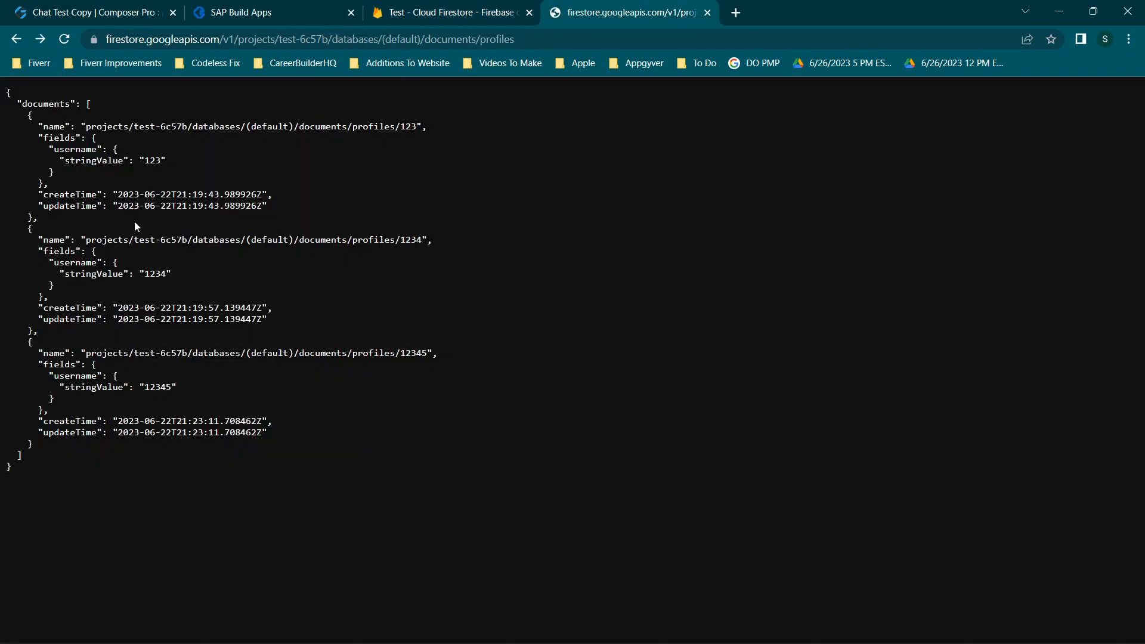
pyautogui.moveTo(428, 239); pyautogui.dragTo(150, 234)
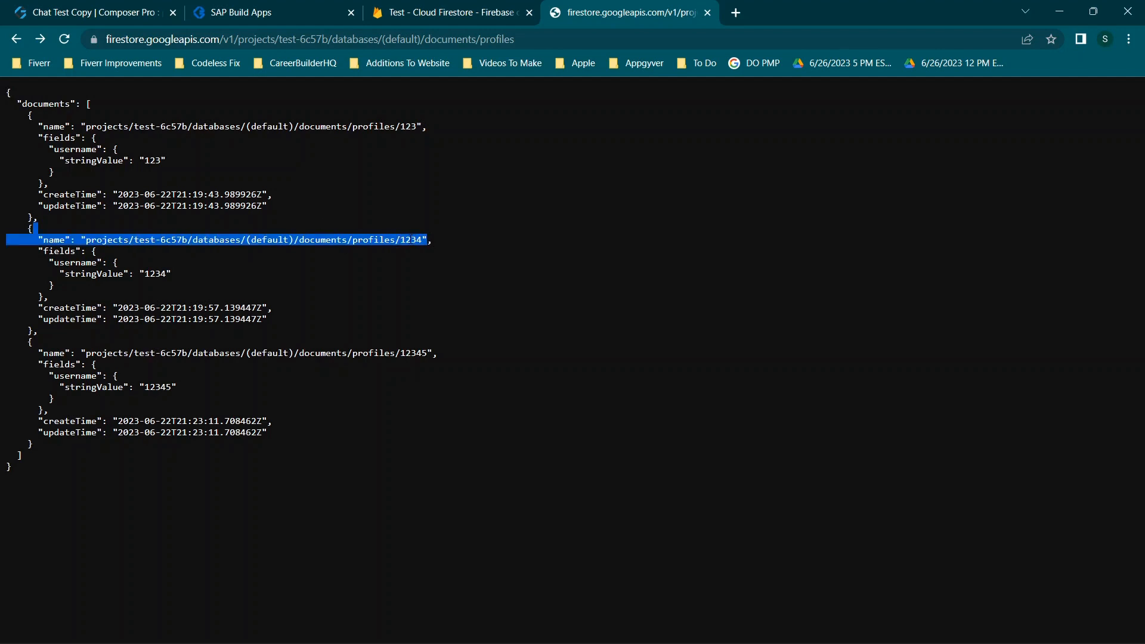
pyautogui.click(362, 240)
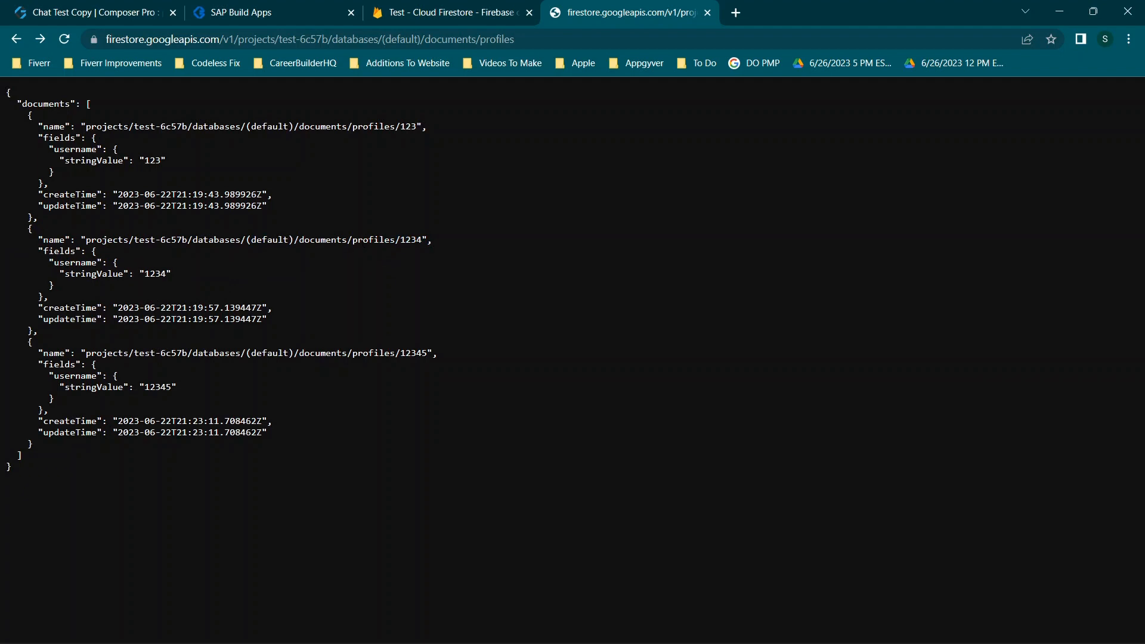
pyautogui.moveTo(143, 274); pyautogui.dragTo(179, 274)
pyautogui.click(442, 12)
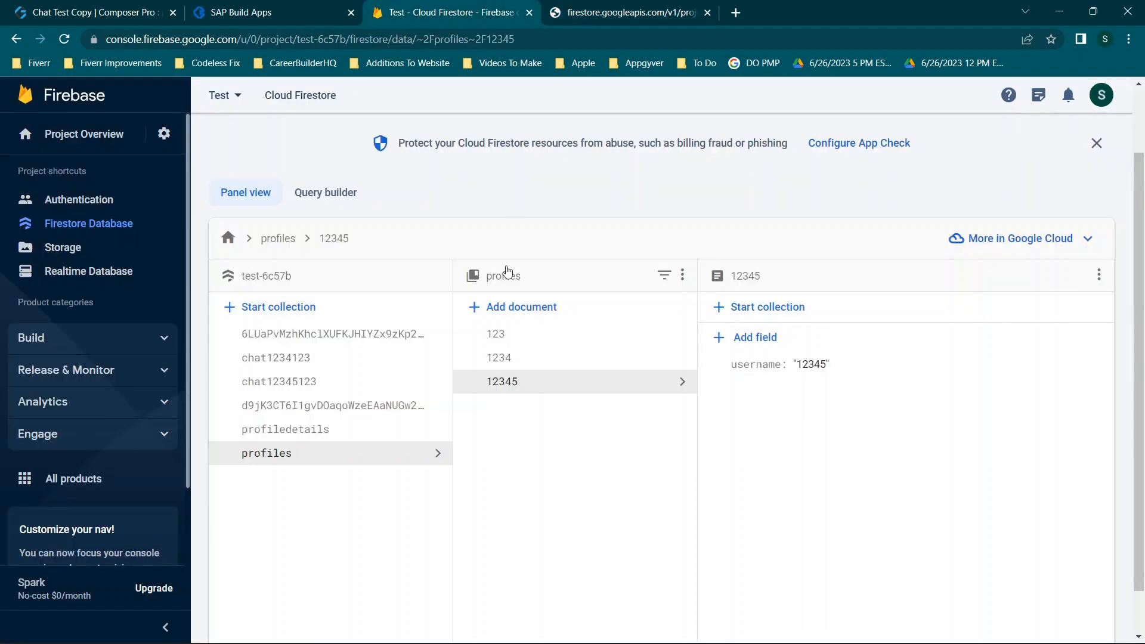
pyautogui.click(507, 340)
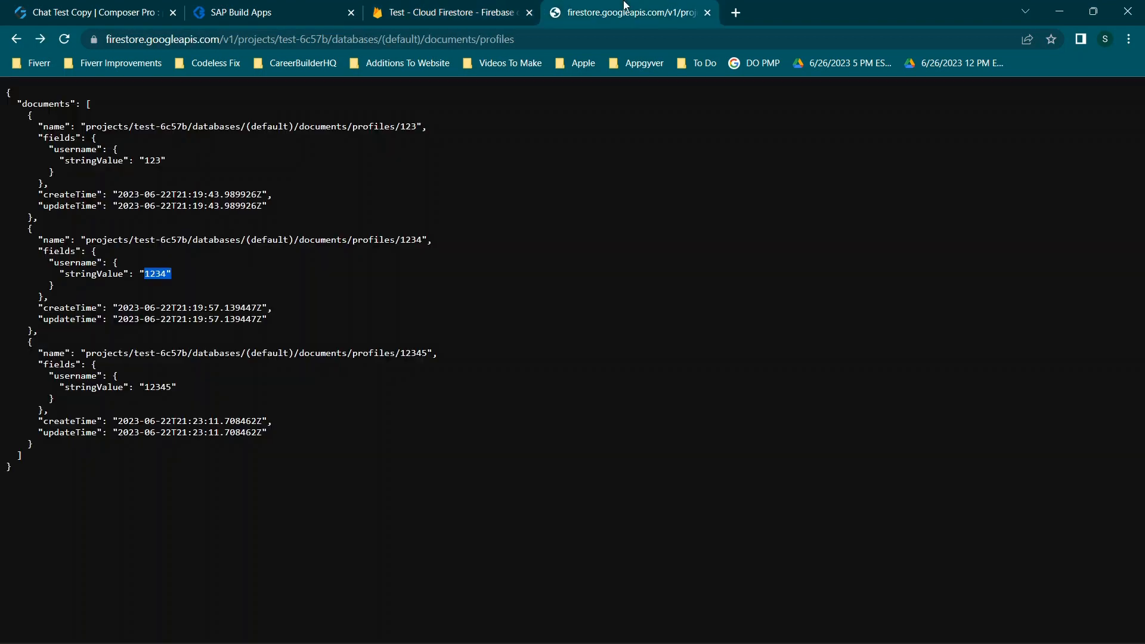
pyautogui.click(628, 8)
pyautogui.click(385, 87)
# Load profile document 123's JSON by appending /123 to the REST URL, comparing with the console
pyautogui.click(549, 41)
pyautogui.click(549, 40)
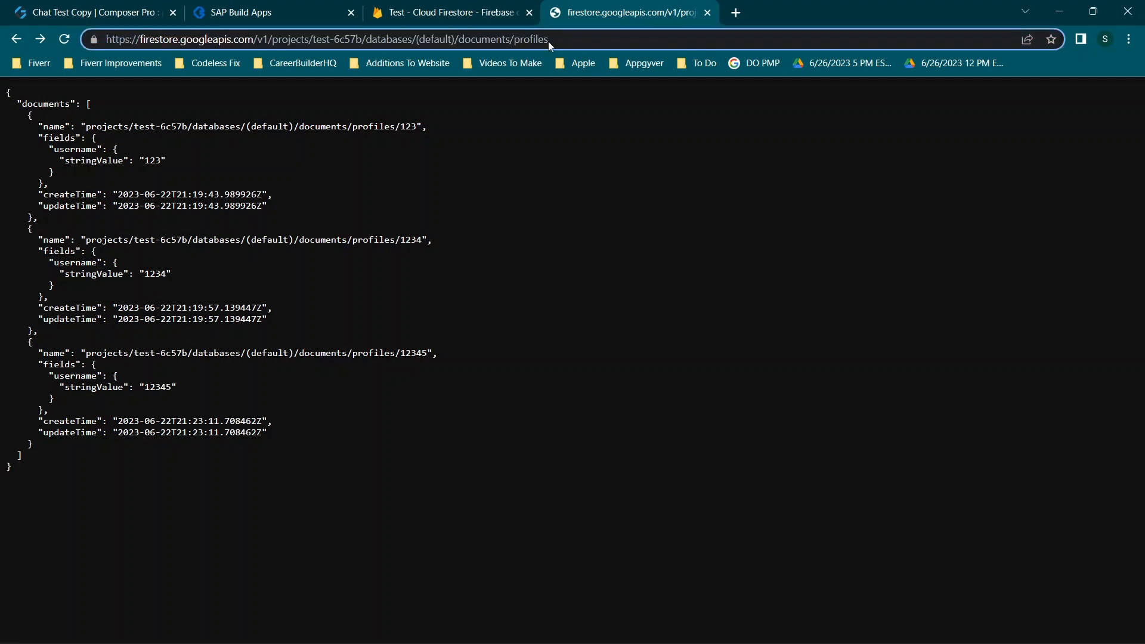
pyautogui.write('/123')
pyautogui.press('Return')
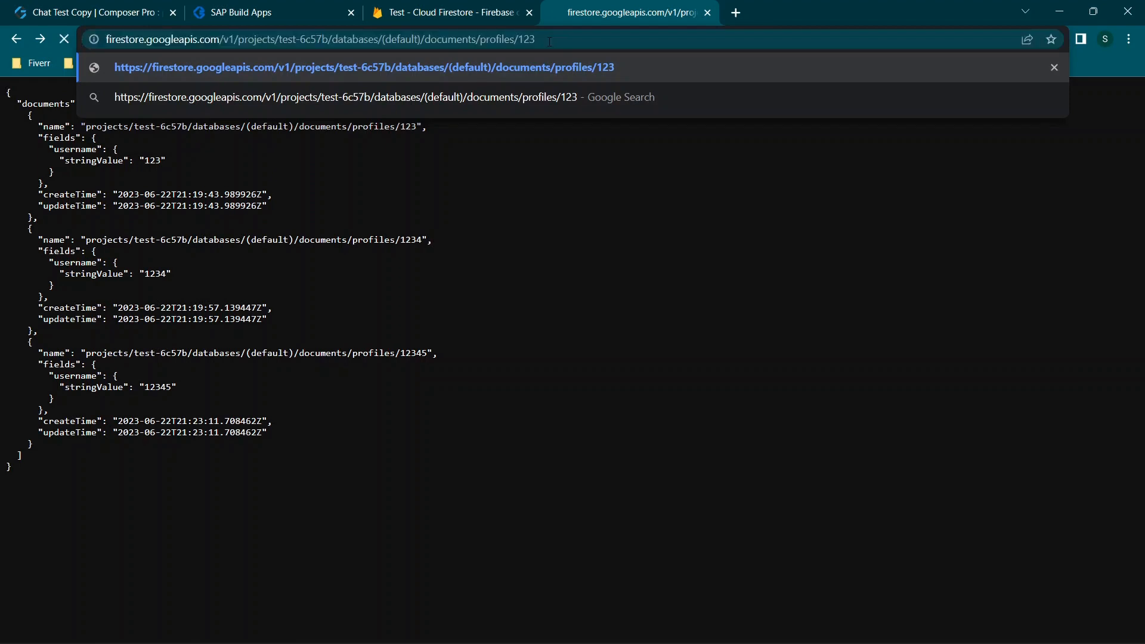
pyautogui.click(484, 7)
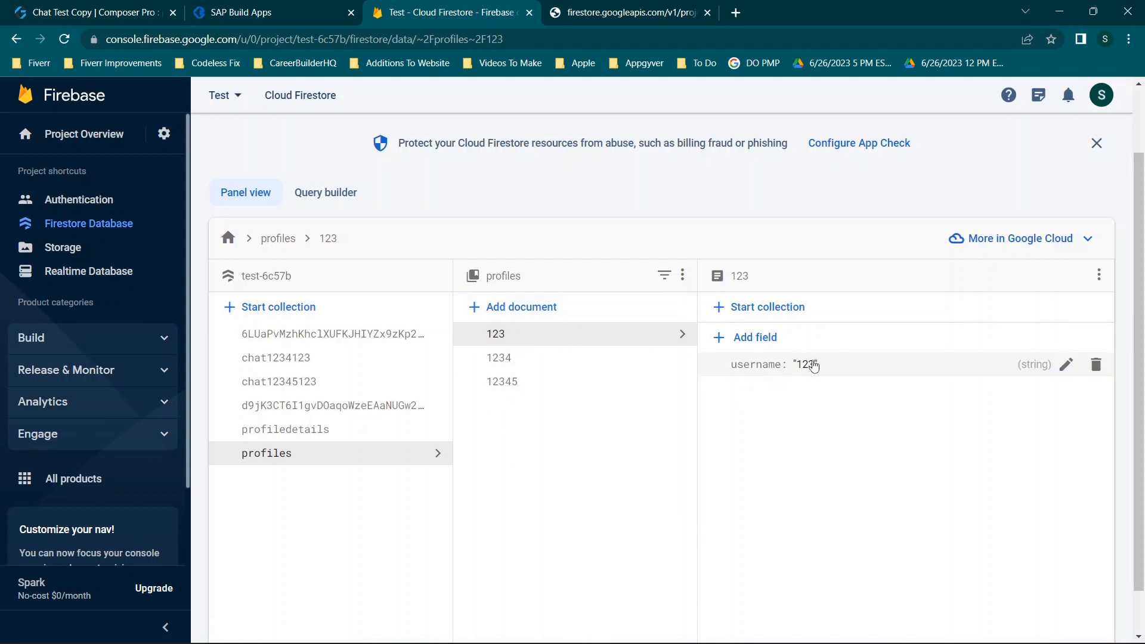
pyautogui.click(623, 12)
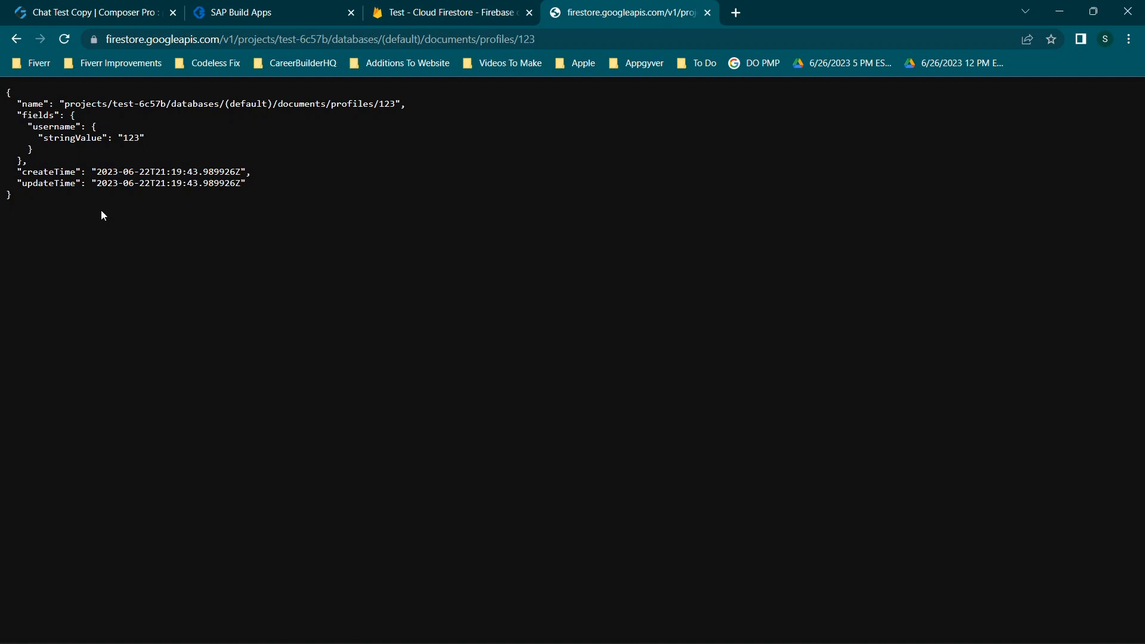
# Highlight the name path, fields block and timestamp in document 123's JSON, then return to the preview
pyautogui.moveTo(6, 91); pyautogui.dragTo(56, 194)
pyautogui.click(56, 194)
pyautogui.moveTo(27, 104); pyautogui.dragTo(395, 104)
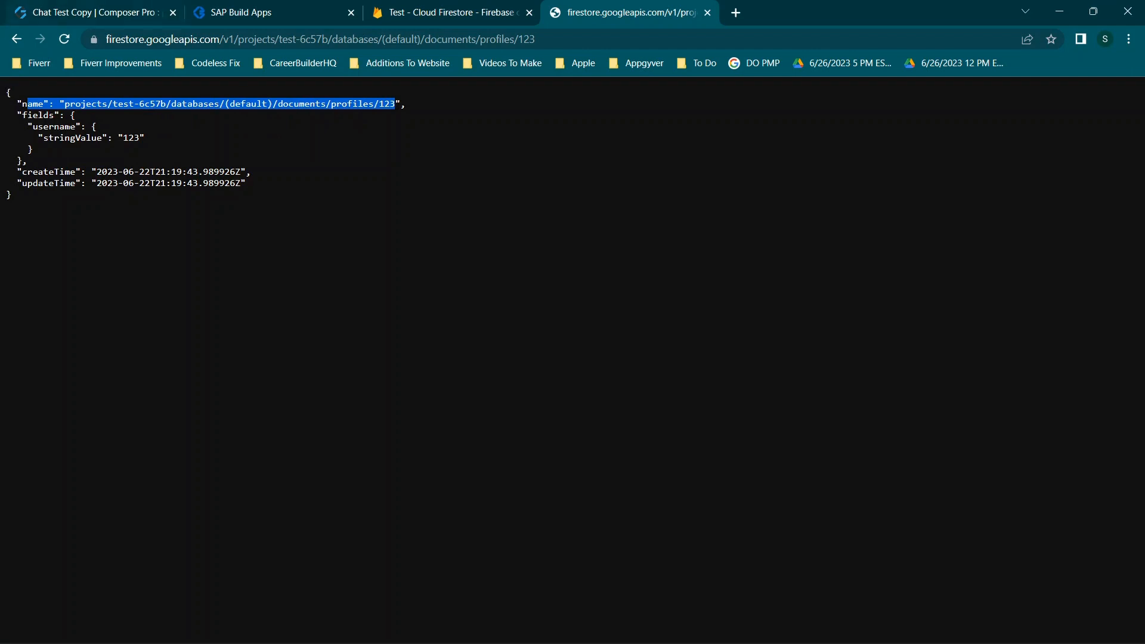
pyautogui.moveTo(17, 115); pyautogui.dragTo(157, 146)
pyautogui.moveTo(32, 172); pyautogui.dragTo(95, 195)
pyautogui.click(99, 192)
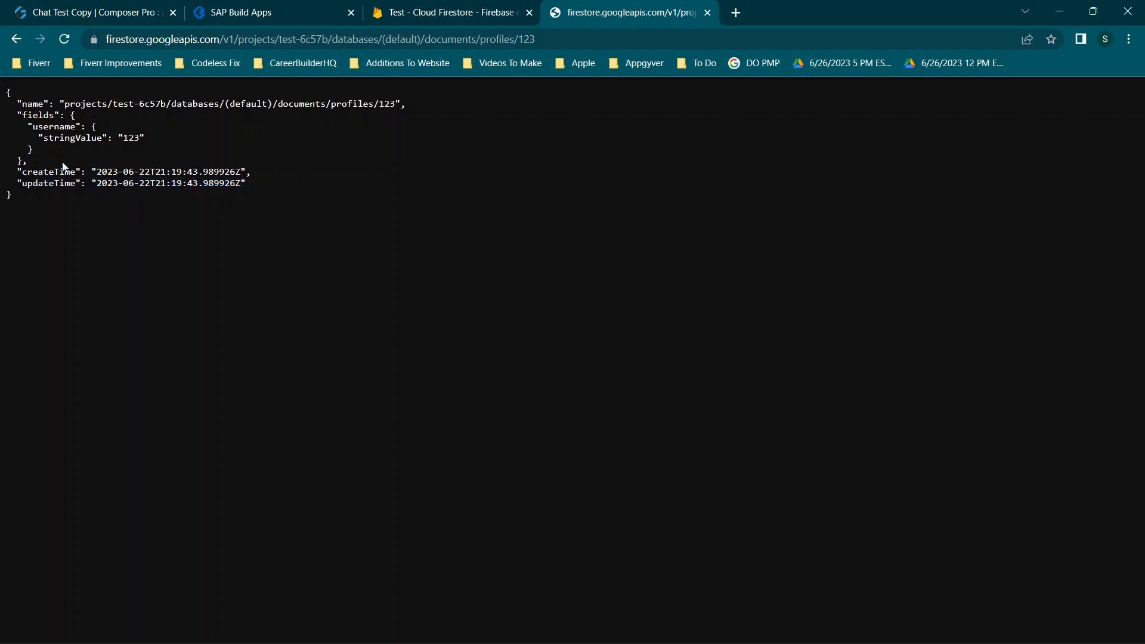
pyautogui.moveTo(17, 114); pyautogui.dragTo(22, 160)
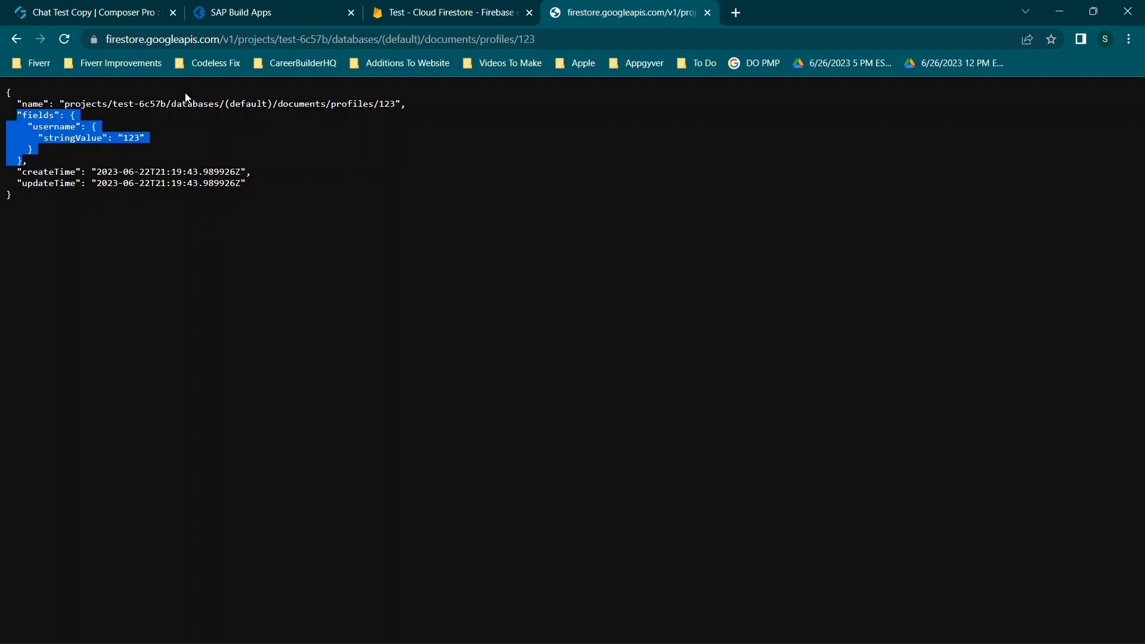
pyautogui.moveTo(381, 22)
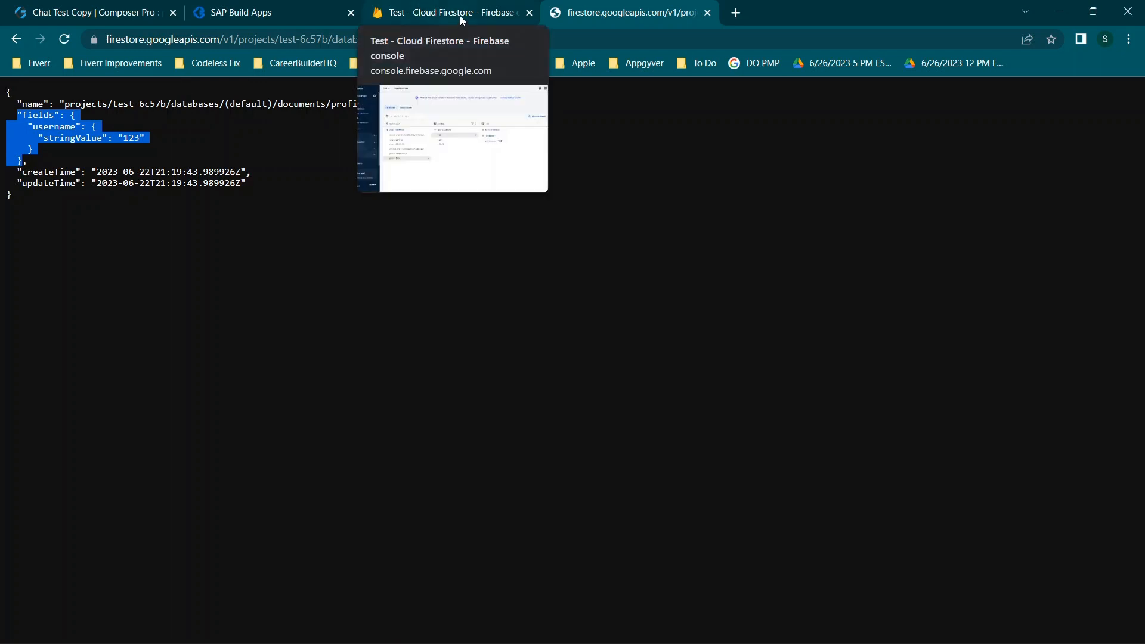
pyautogui.click(249, 6)
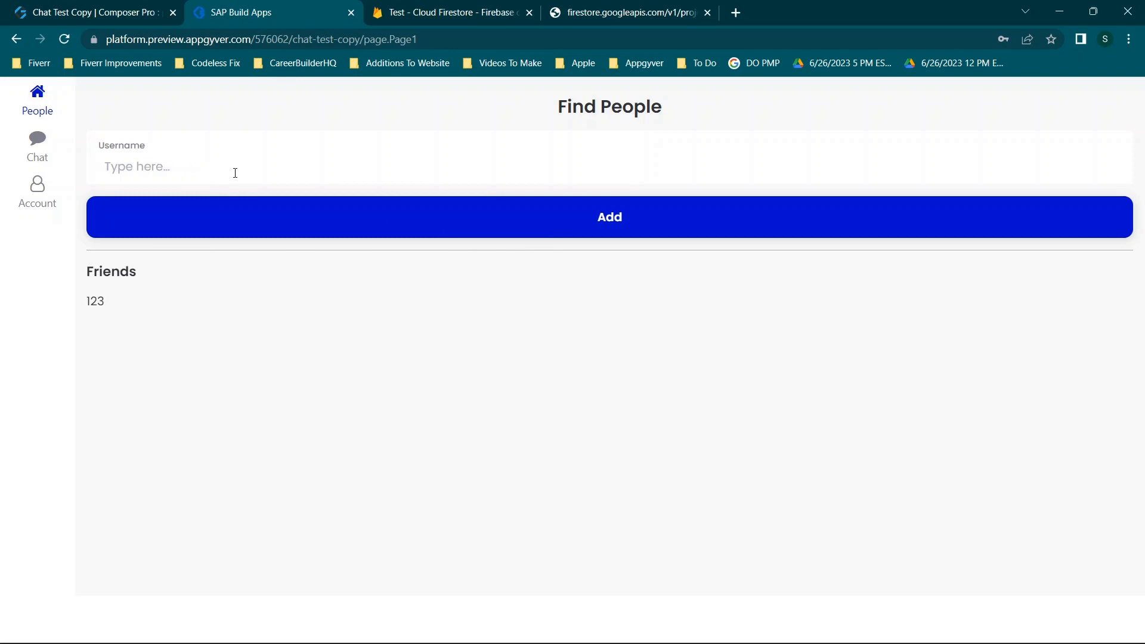
# Change the Account page username to 12 and save it with Set Username
pyautogui.click(457, 11)
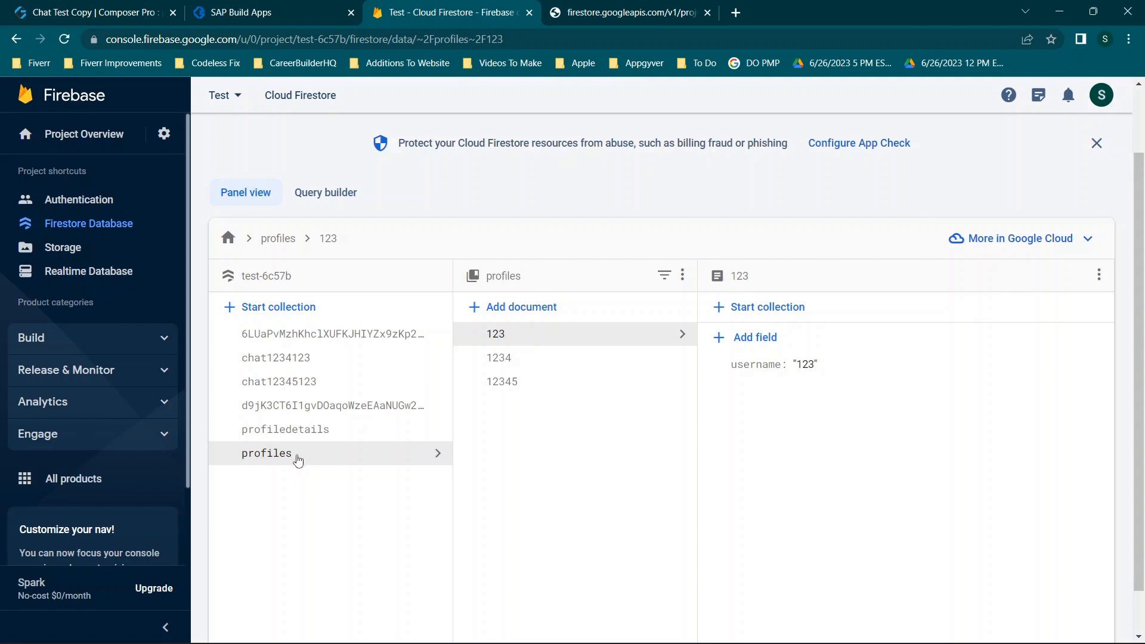
pyautogui.click(298, 10)
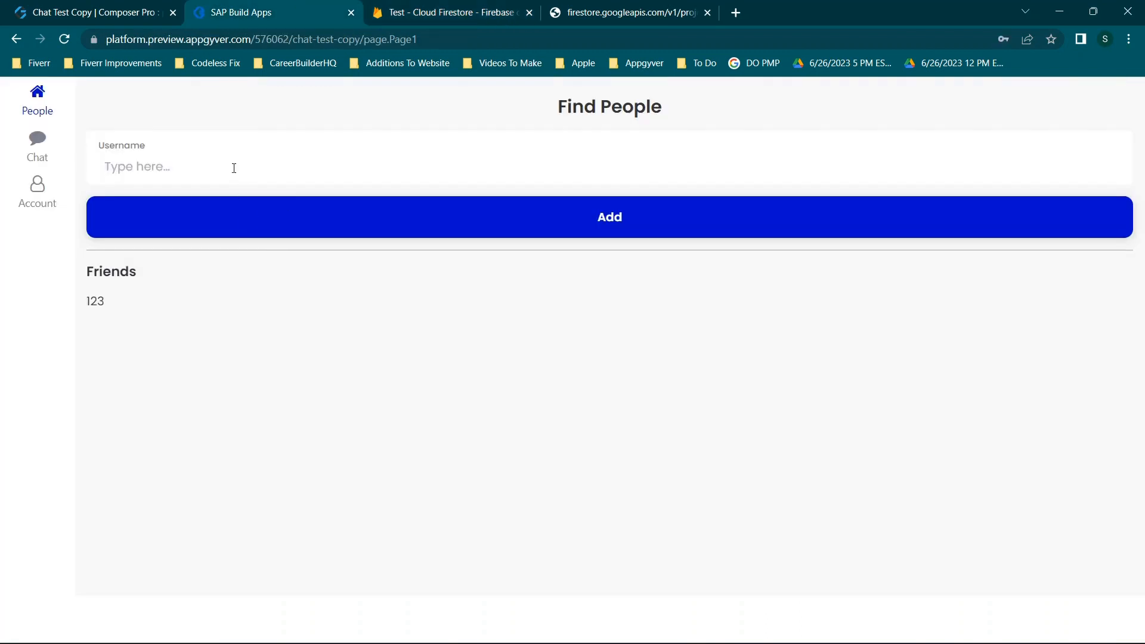
pyautogui.click(37, 191)
pyautogui.click(203, 210)
pyautogui.press('BackSpace')
pyautogui.press('BackSpace')
pyautogui.press('BackSpace')
pyautogui.press('BackSpace')
pyautogui.write('2')
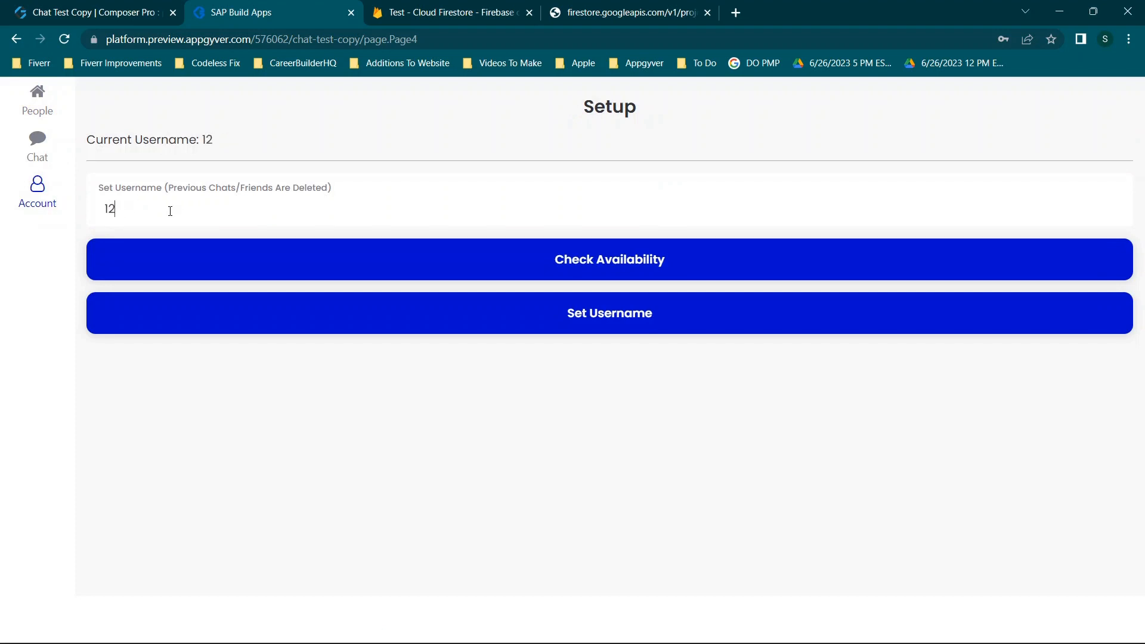
pyautogui.click(577, 314)
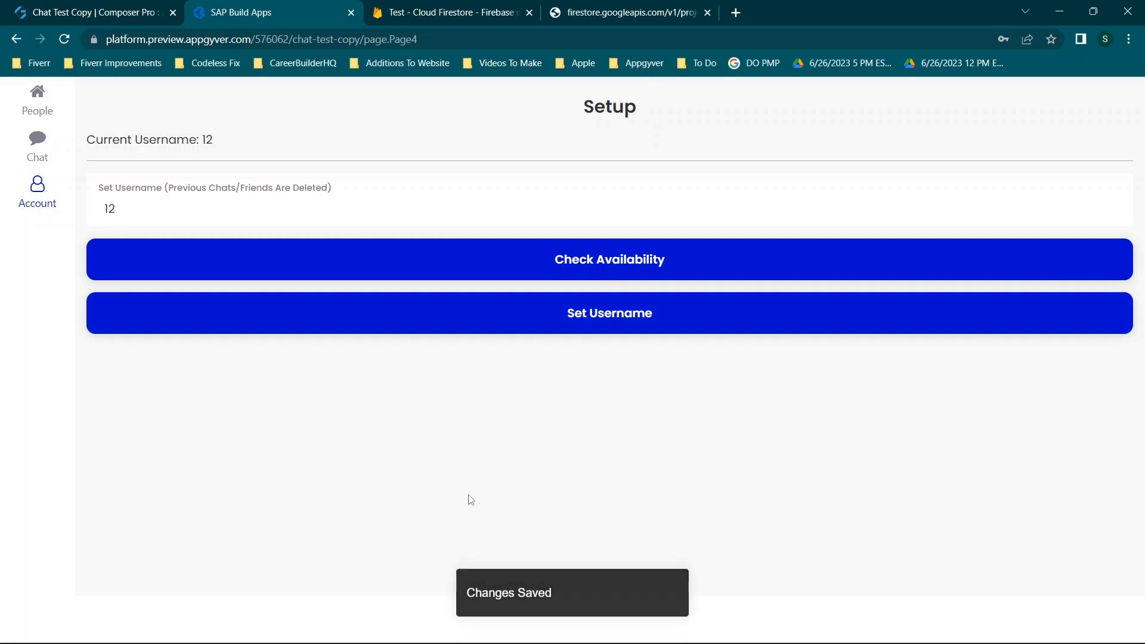
# Verify profile document 12 in the Firebase console and its REST JSON, then return to the builder
pyautogui.click(481, 9)
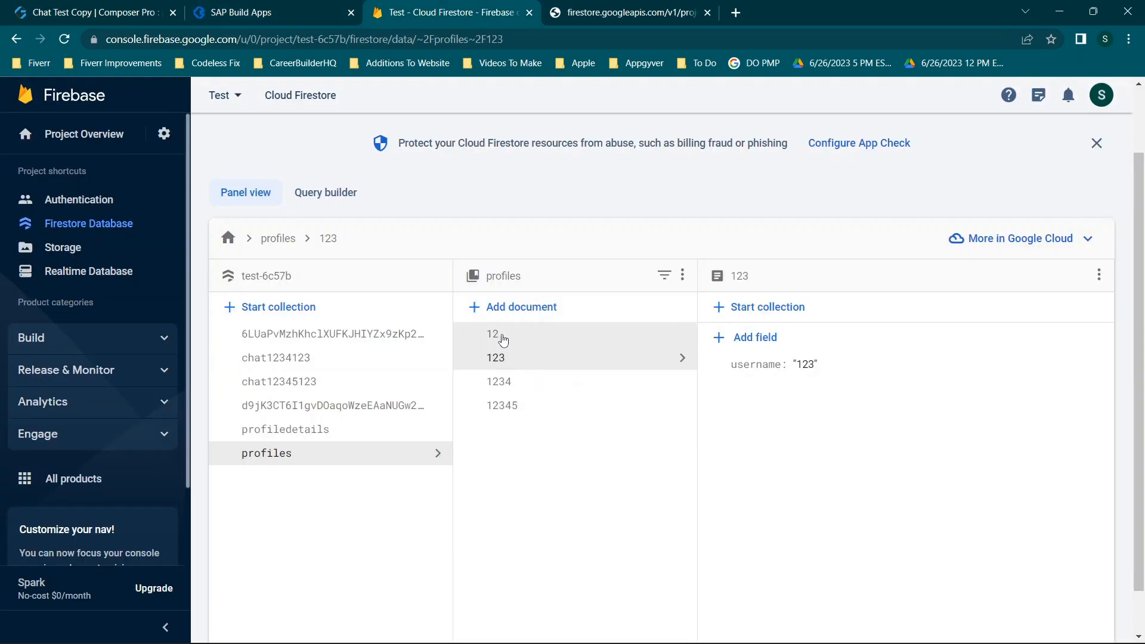
pyautogui.click(557, 335)
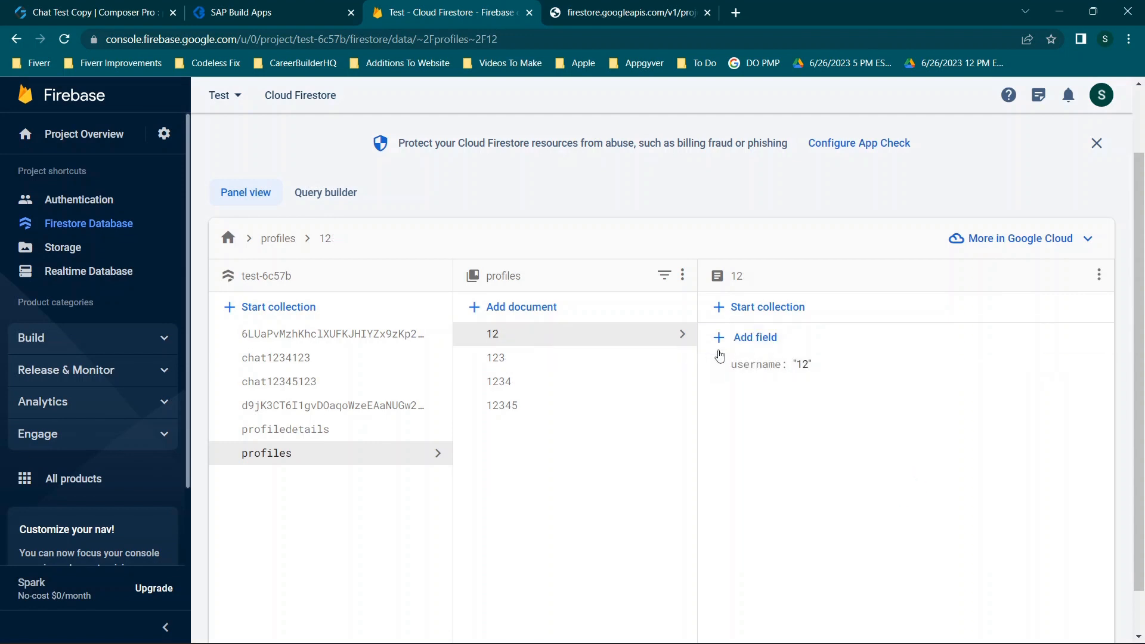
pyautogui.click(602, 7)
pyautogui.click(525, 40)
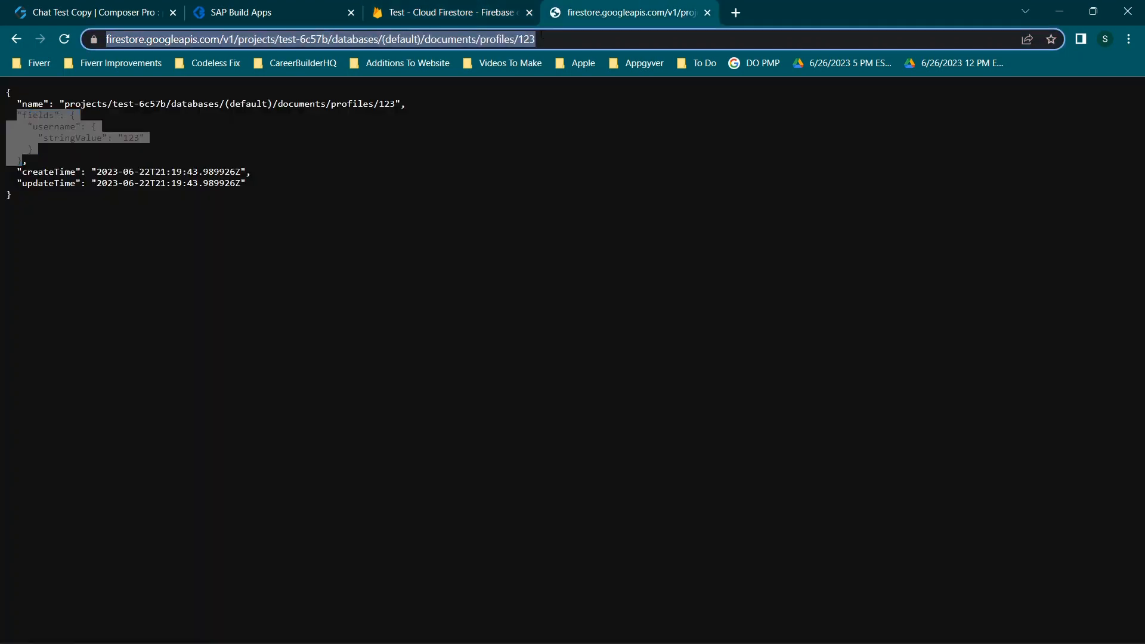
pyautogui.click(549, 38)
pyautogui.press('BackSpace')
pyautogui.press('Return')
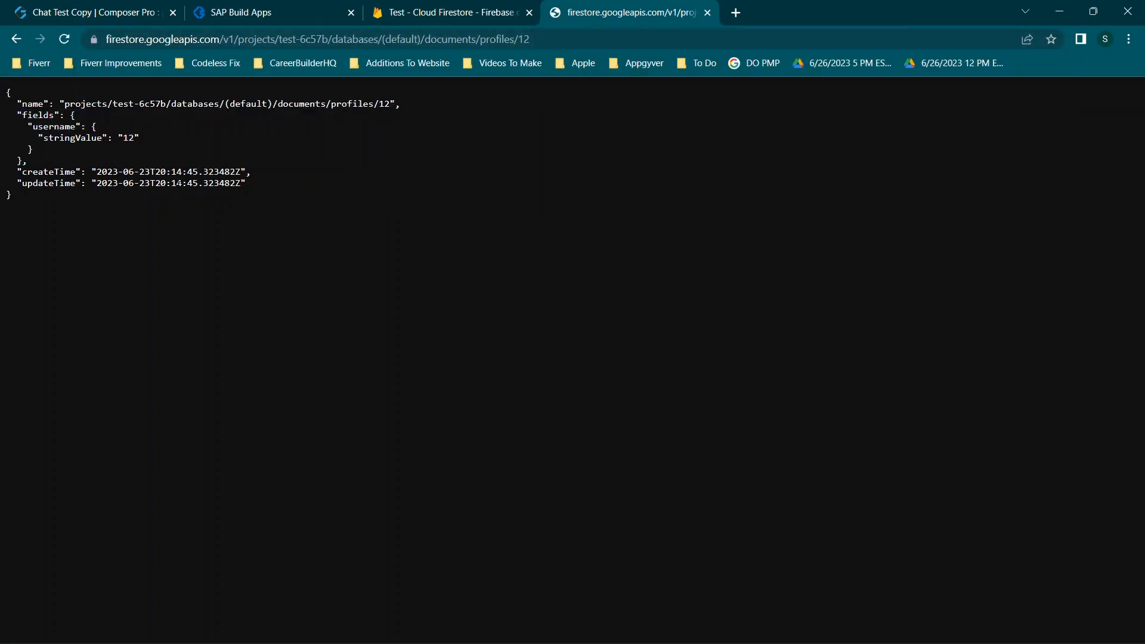
pyautogui.click(466, 6)
pyautogui.click(309, 6)
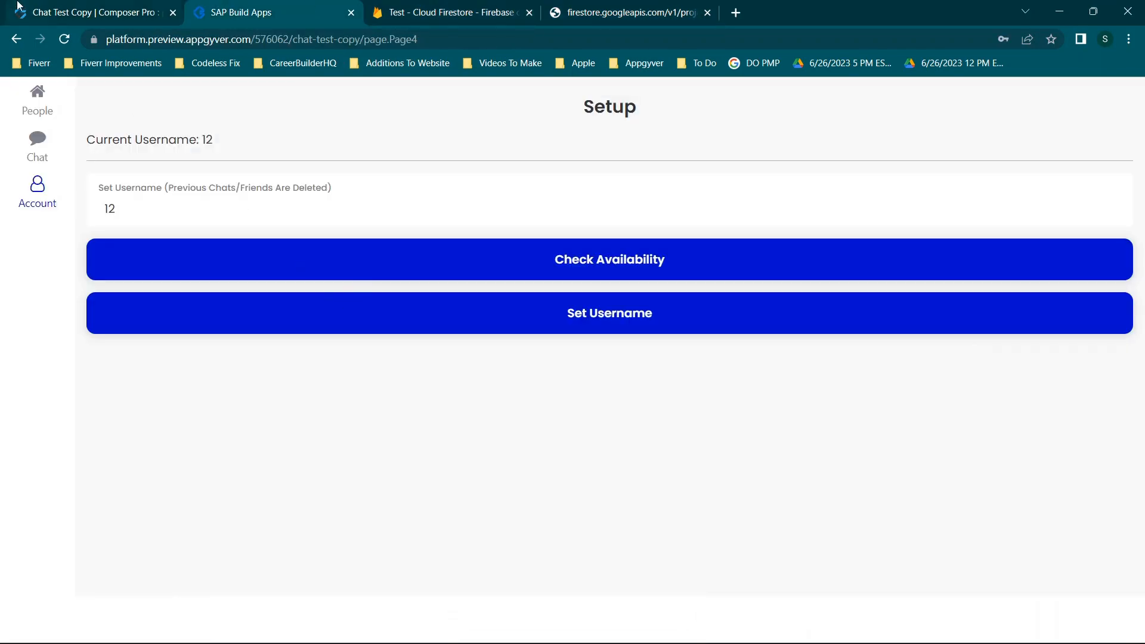
pyautogui.click(24, 6)
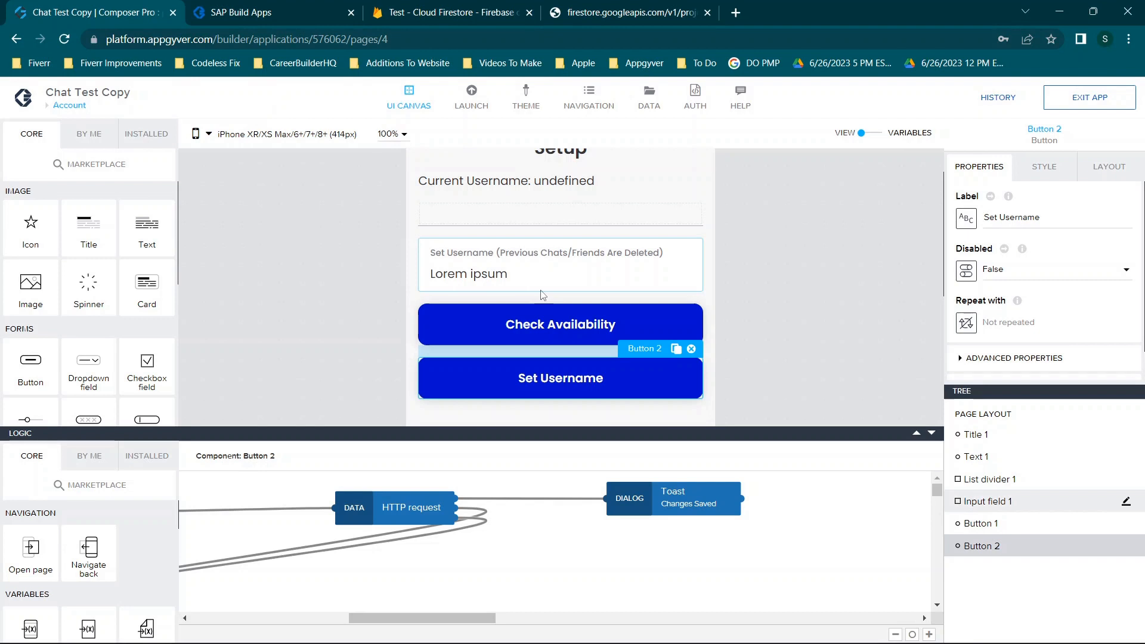
# Search the marketplace for http and confirm HTTP request is among the installed flow functions
pyautogui.moveTo(259, 5)
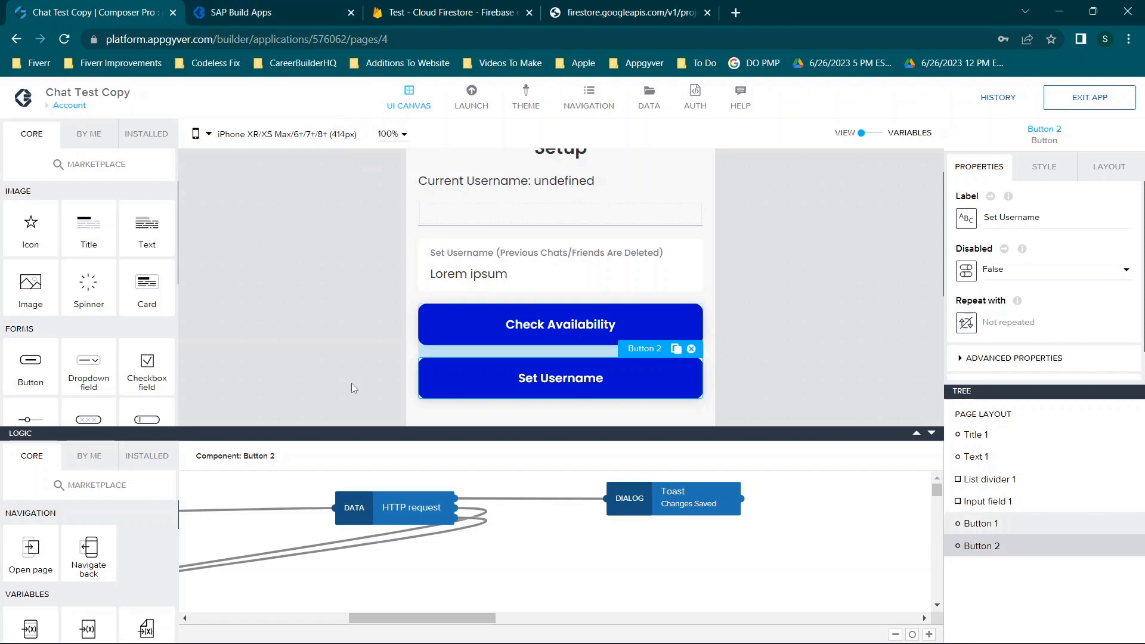
pyautogui.click(76, 486)
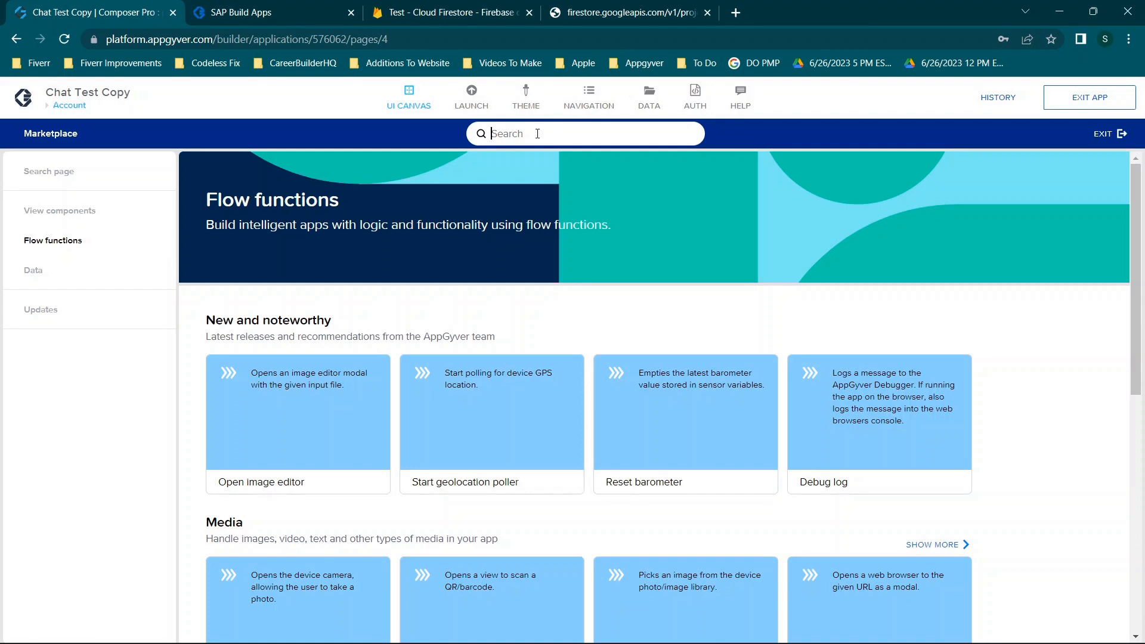
pyautogui.write('http')
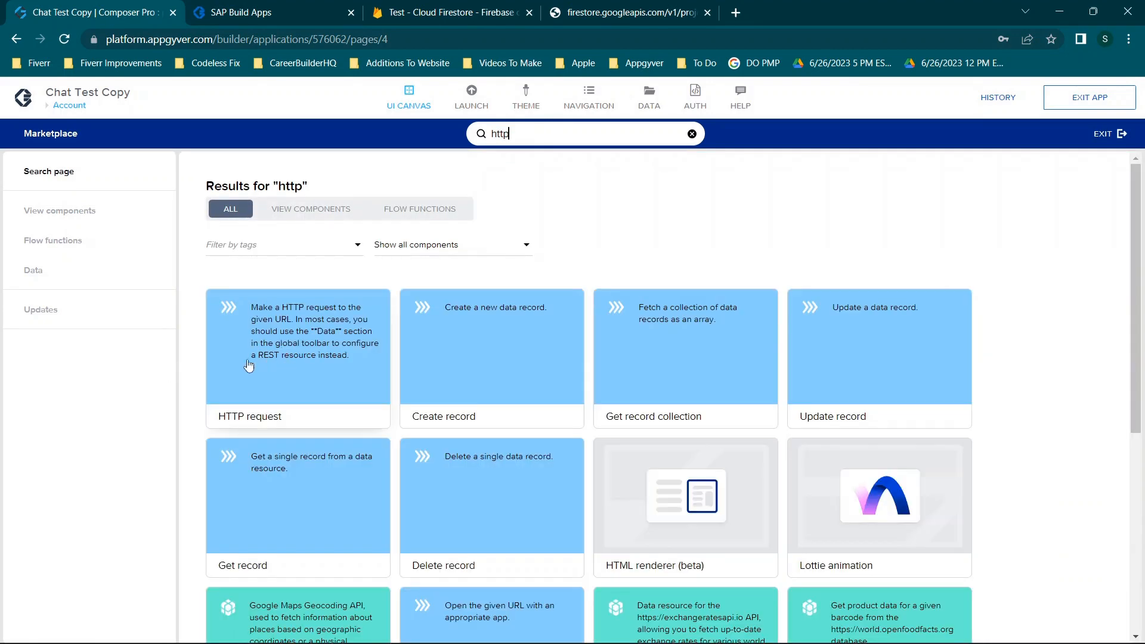
pyautogui.click(286, 352)
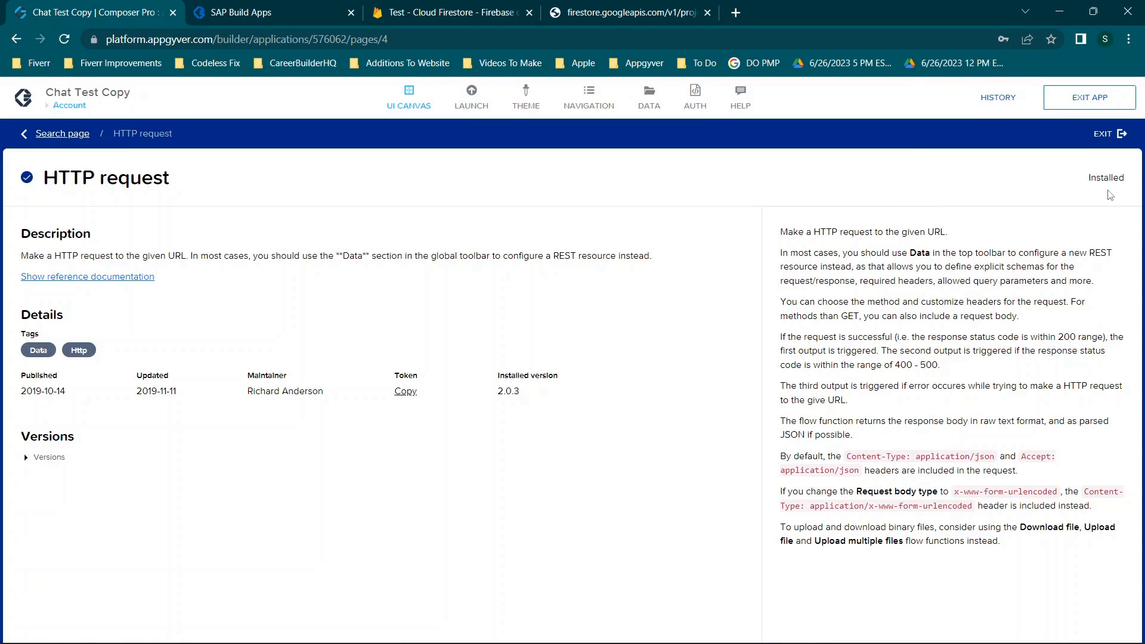
pyautogui.click(1102, 144)
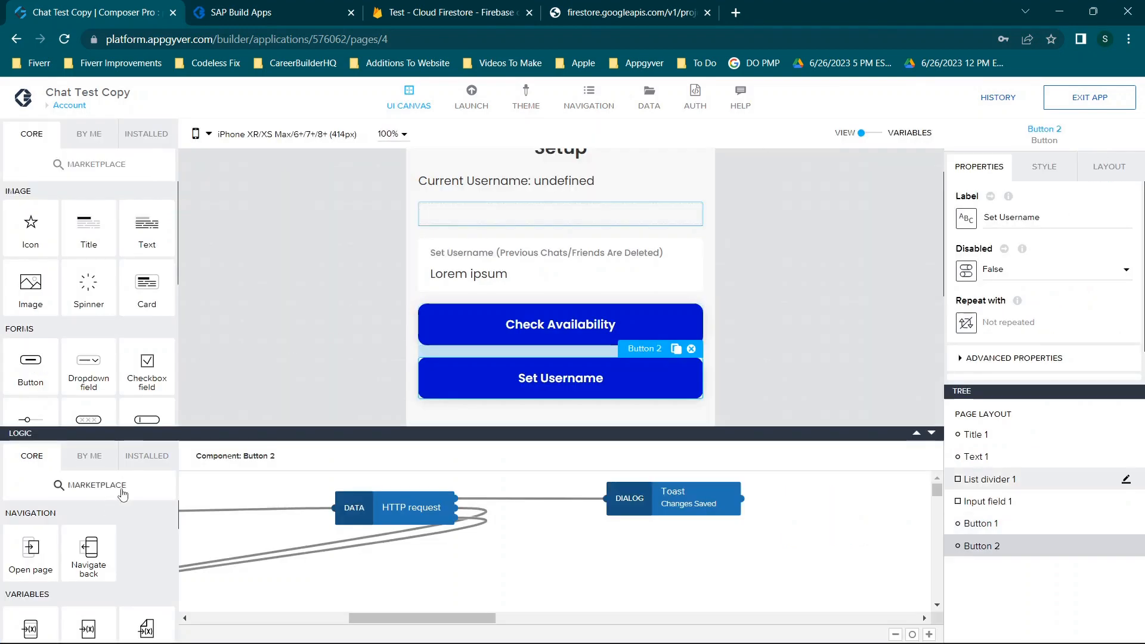
pyautogui.click(146, 456)
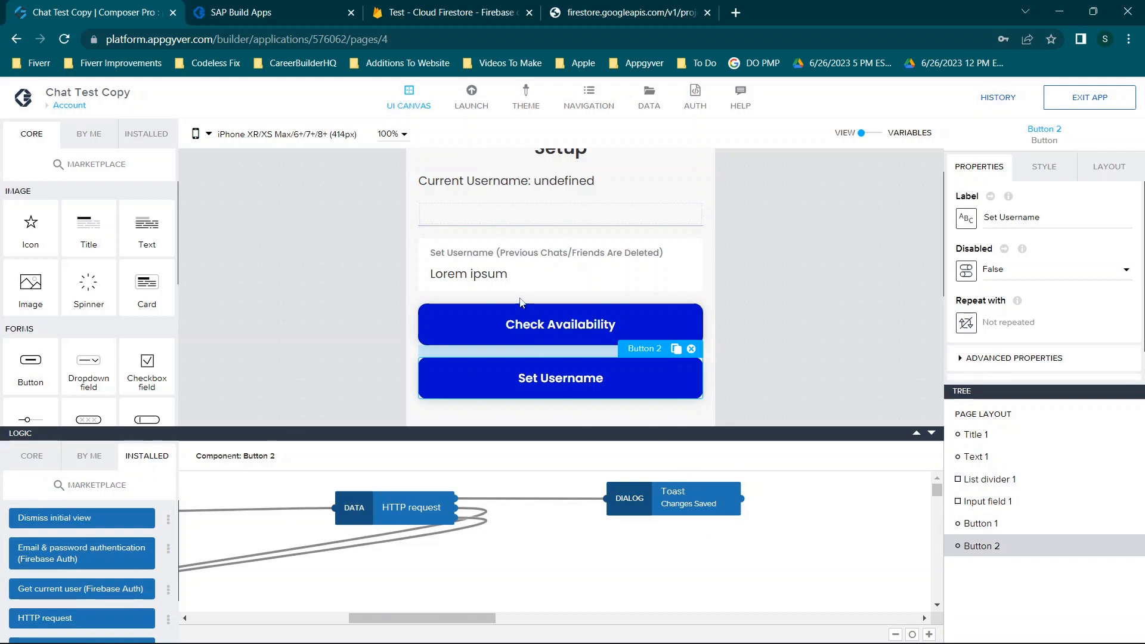
# Reopen Button 2's logic and inspect the HTTP request node's settings
pyautogui.click(931, 433)
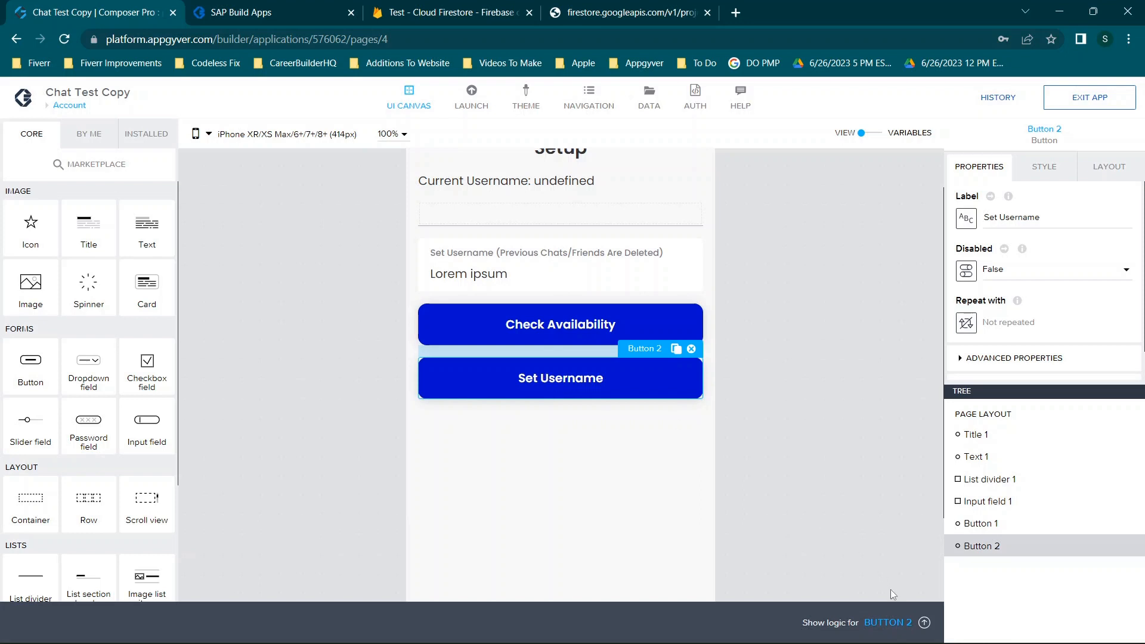
pyautogui.click(889, 621)
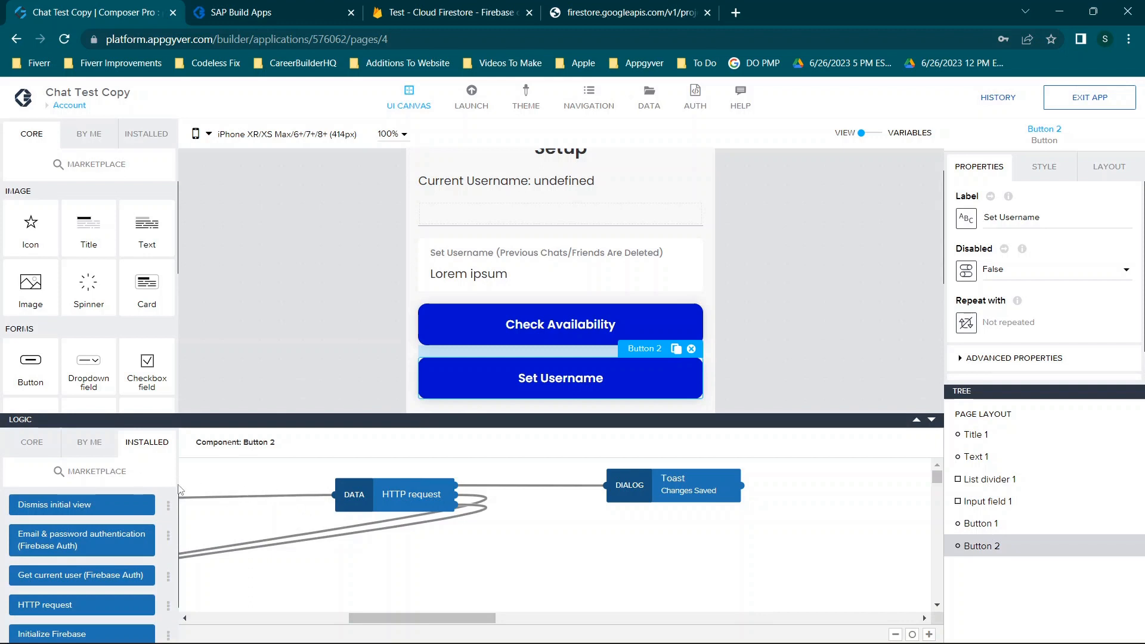
pyautogui.click(362, 492)
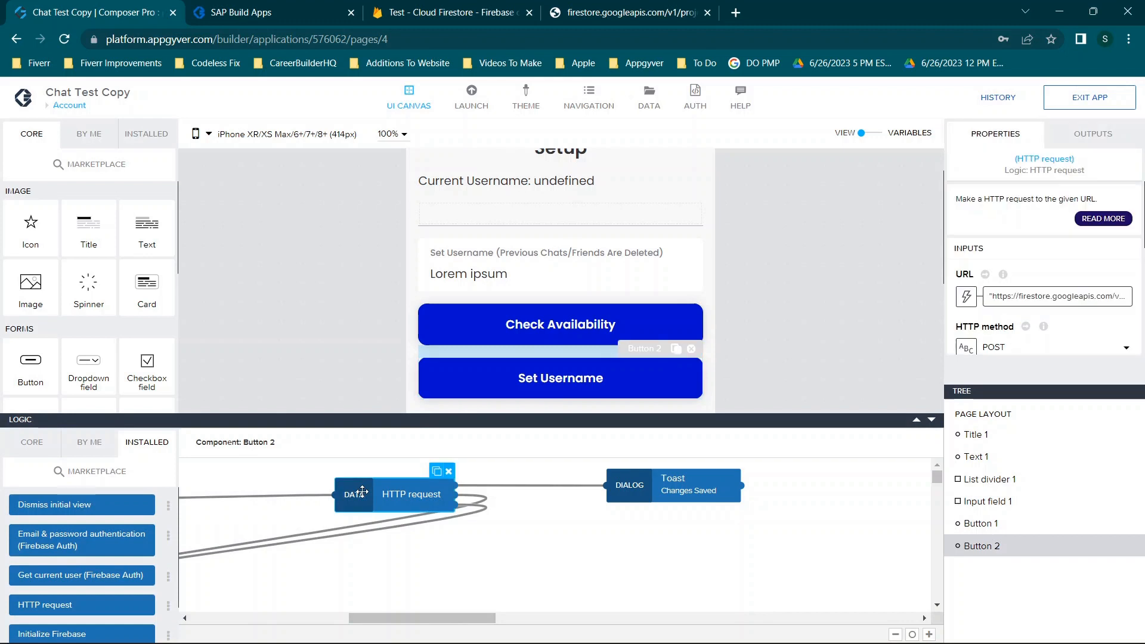
# Inspect the Toast step, then reselect Set Username and its HTTP request step
pyautogui.scroll(-1, 123, 550)
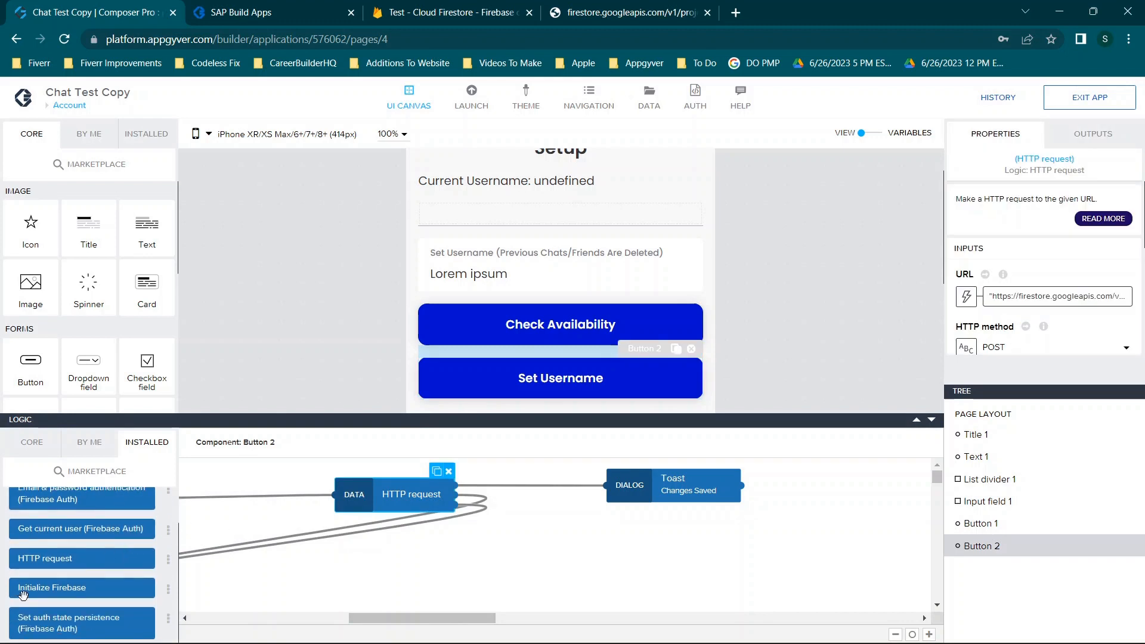
pyautogui.click(669, 486)
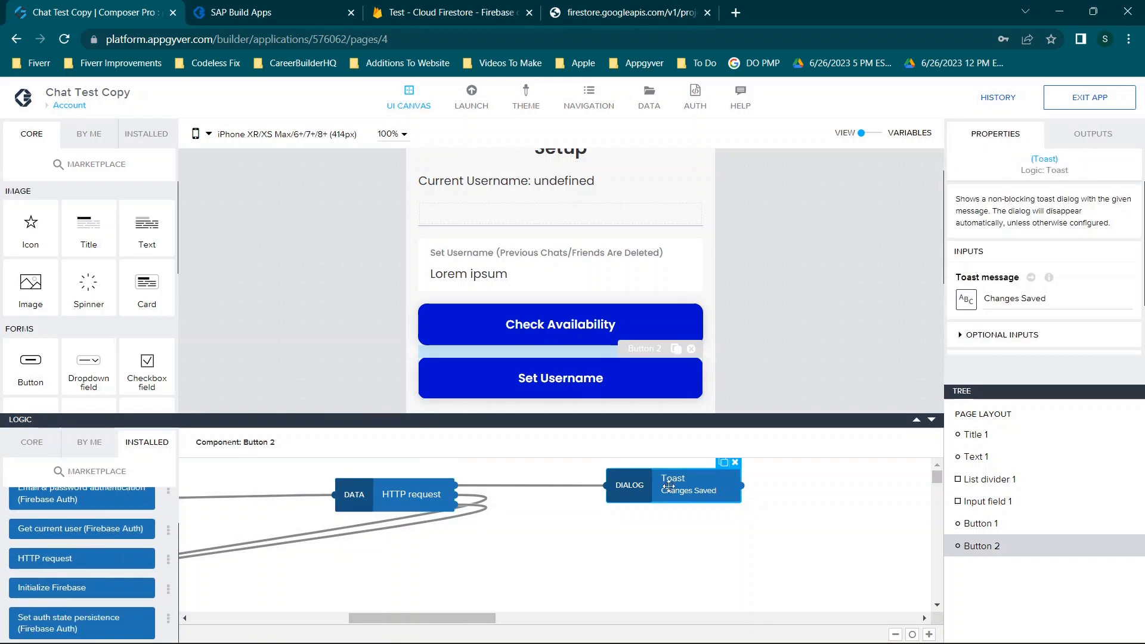
pyautogui.click(563, 386)
pyautogui.click(411, 495)
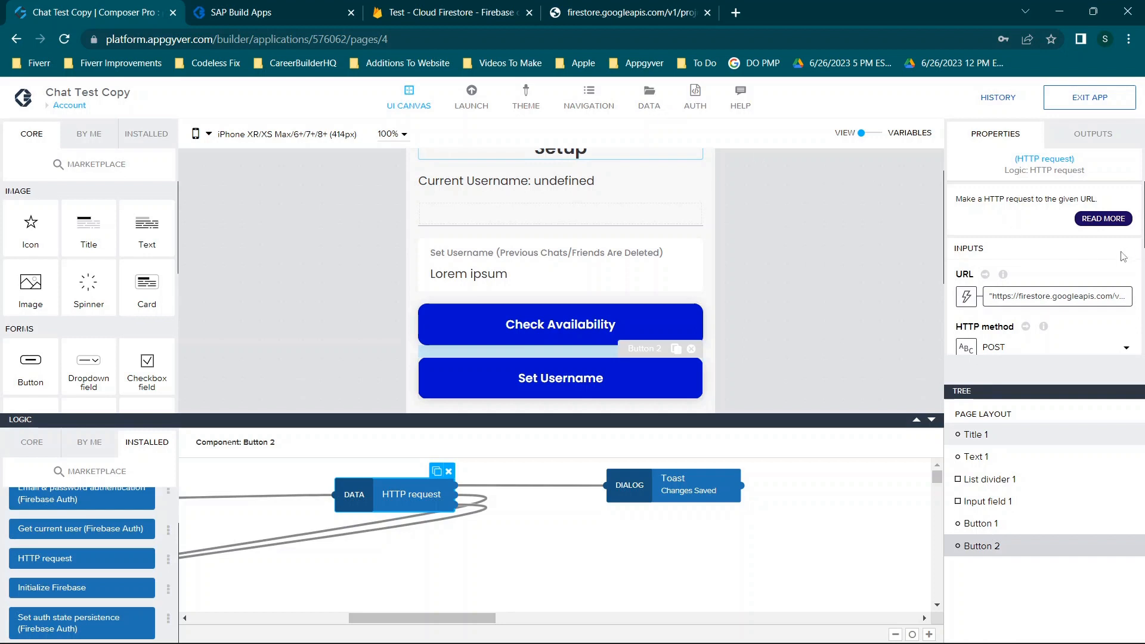
pyautogui.scroll(-1, 1124, 257)
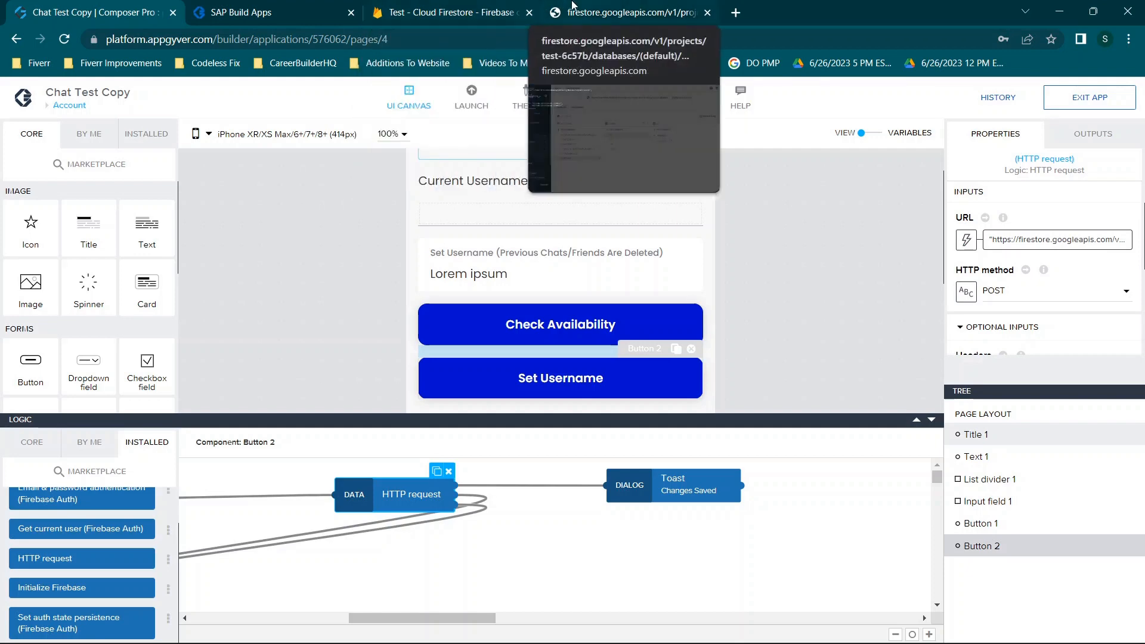
# Glance at the Firestore document JSON, then open the request URL's binding editor
pyautogui.click(627, 12)
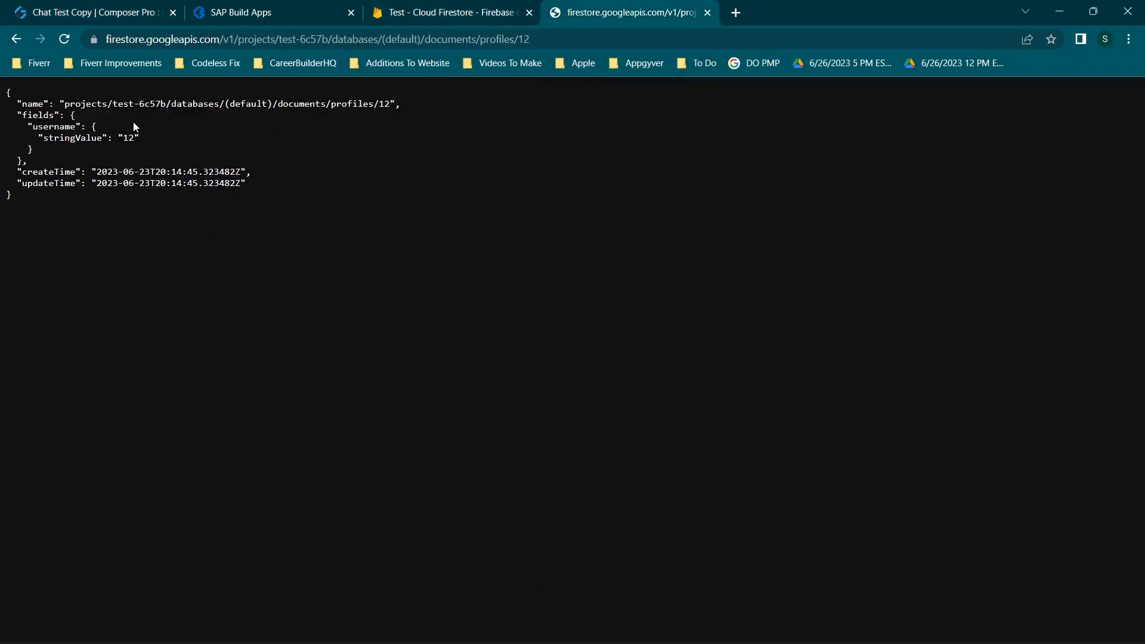
pyautogui.click(98, 9)
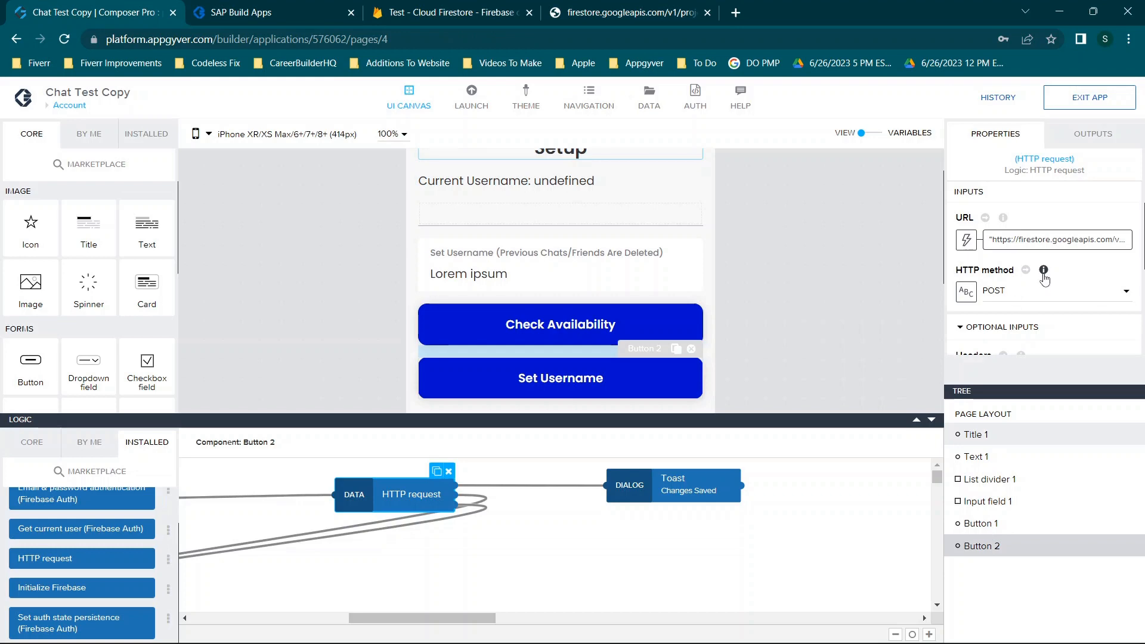
pyautogui.click(966, 239)
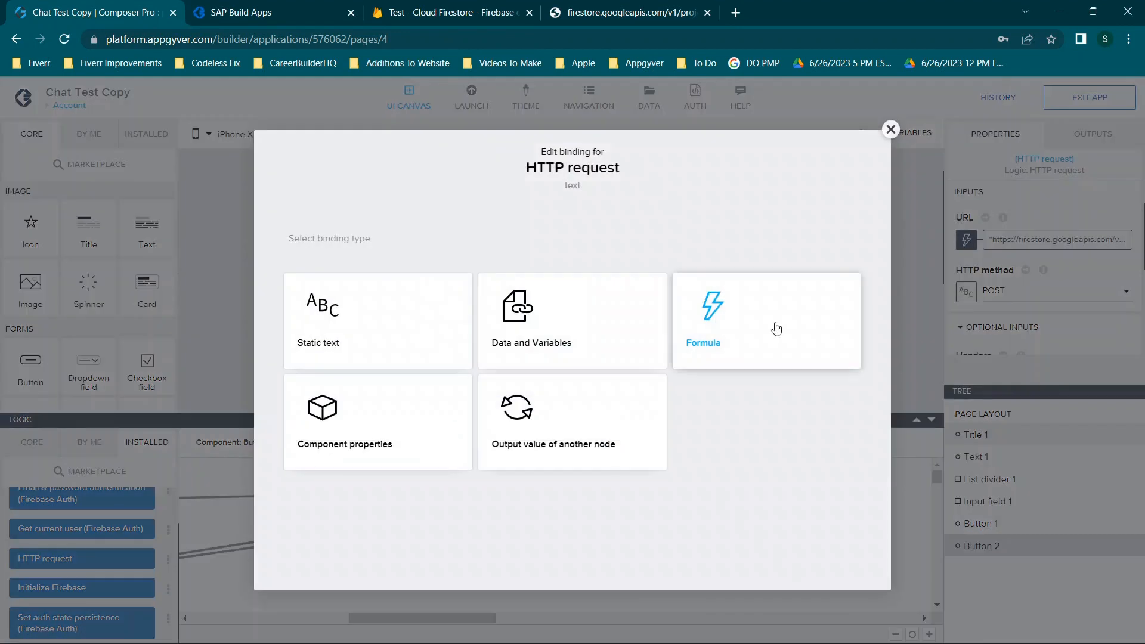
# Open the URL as a formula and compare its base Firestore address with the document URL
pyautogui.click(776, 329)
pyautogui.click(382, 377)
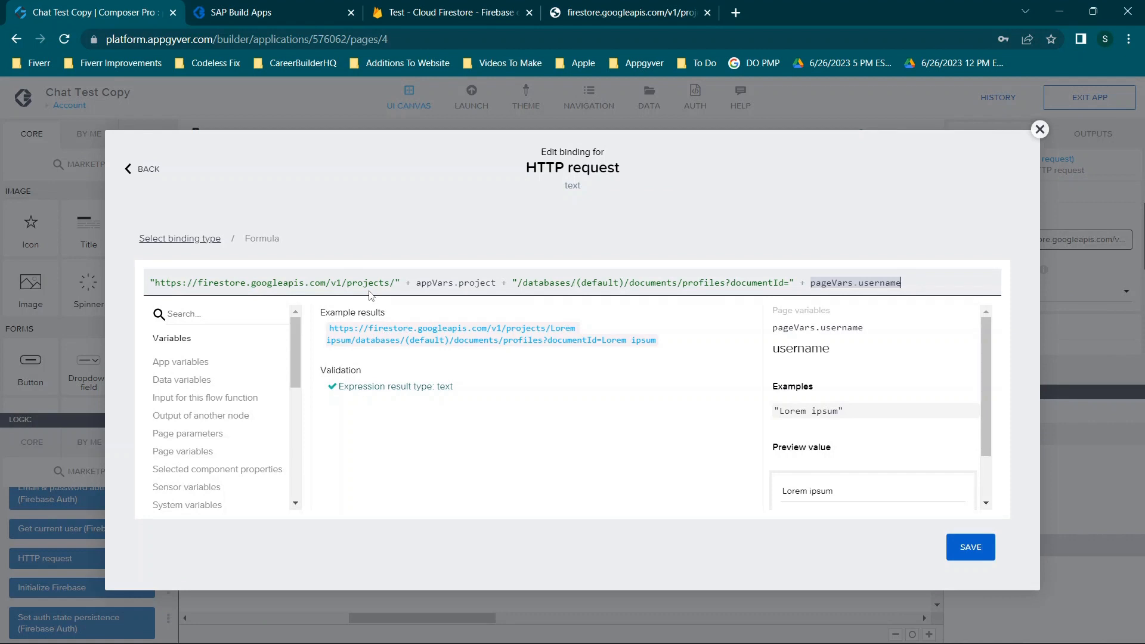
pyautogui.click(440, 282)
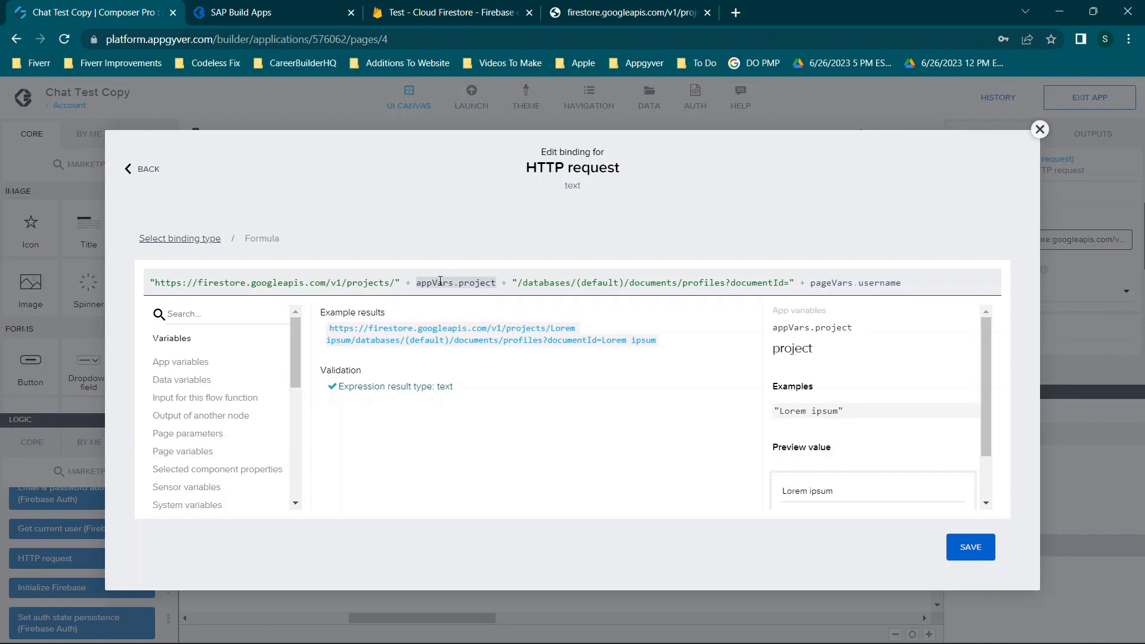
pyautogui.moveTo(156, 281); pyautogui.dragTo(397, 281)
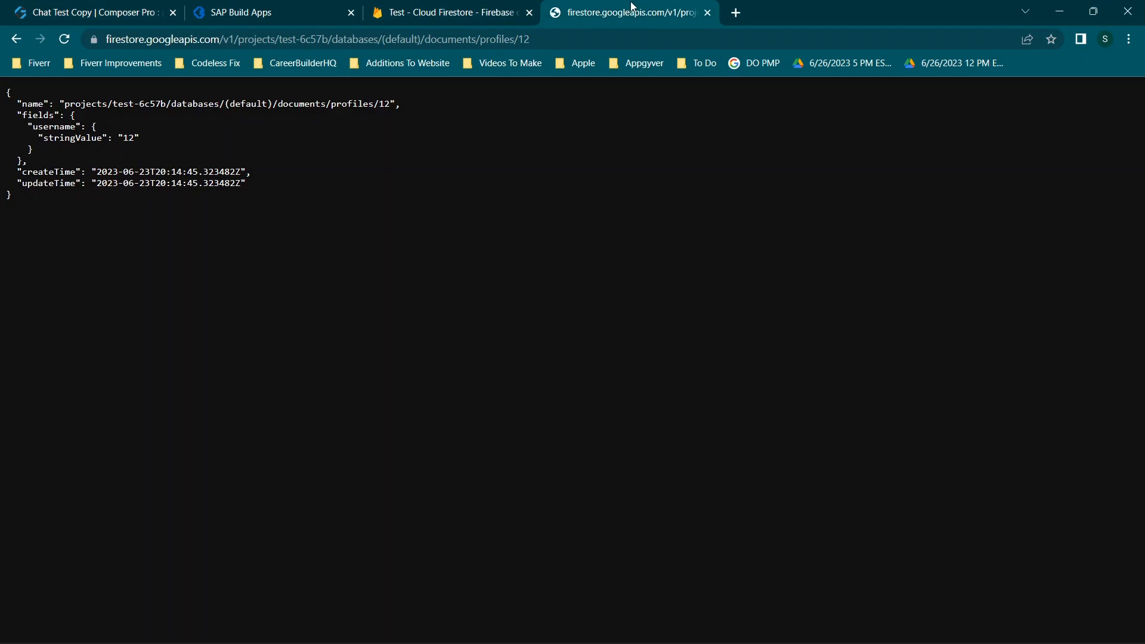
pyautogui.click(632, 10)
pyautogui.click(136, 40)
pyautogui.click(156, 38)
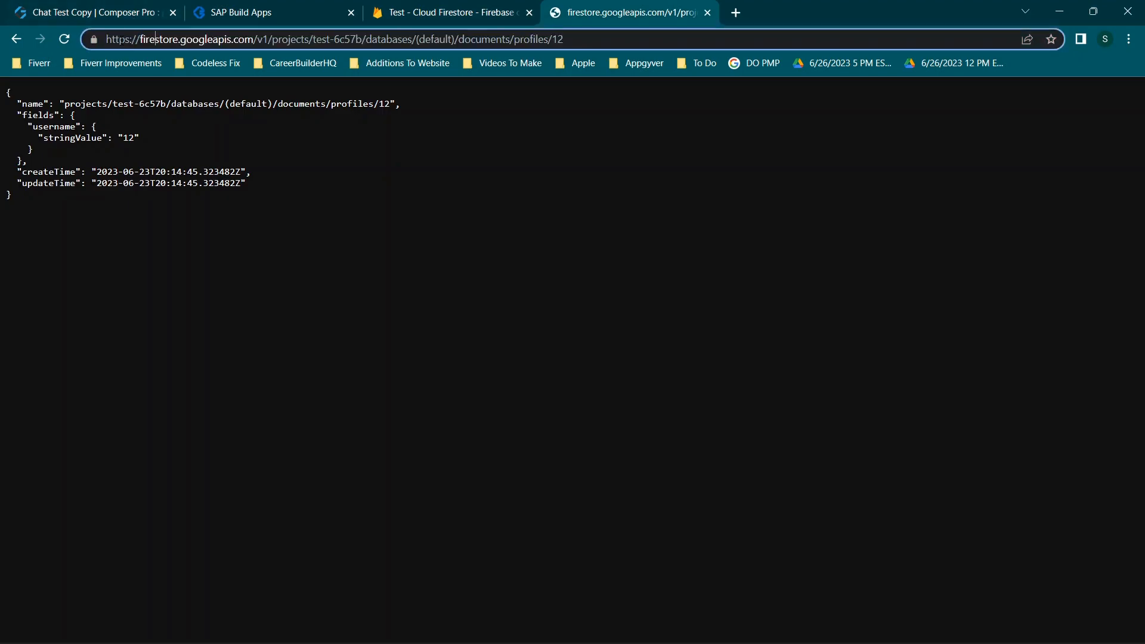
pyautogui.click(96, 39)
pyautogui.click(96, 39)
pyautogui.moveTo(107, 39); pyautogui.dragTo(314, 40)
# Match the project id and databases/(default)/documents/profiles path between formula and Firestore URL
pyautogui.click(301, 7)
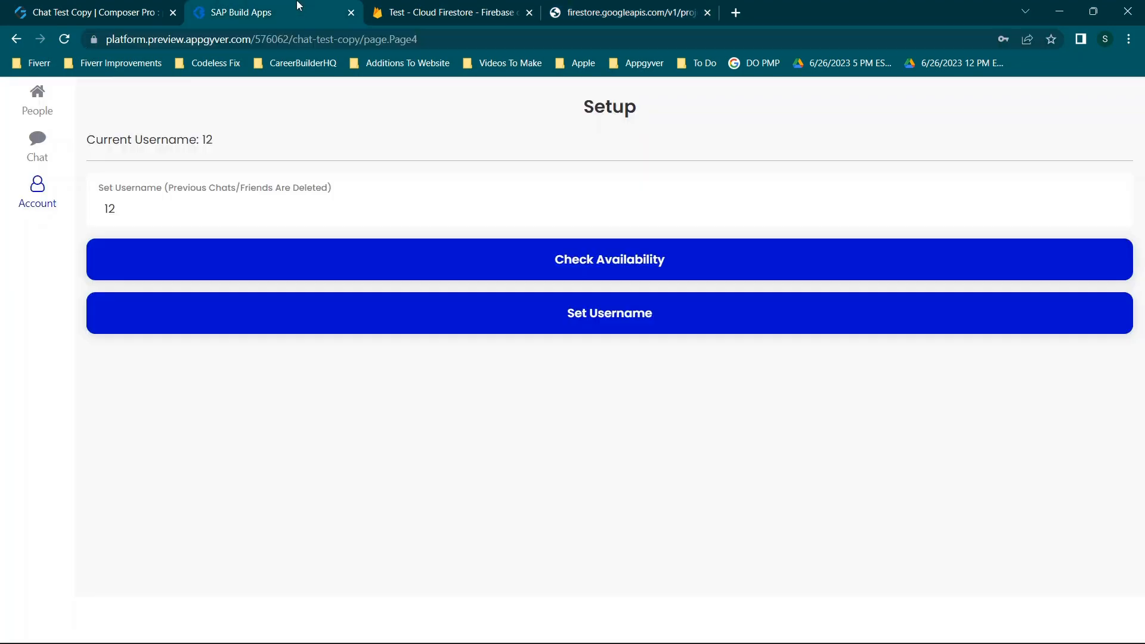
pyautogui.click(150, 7)
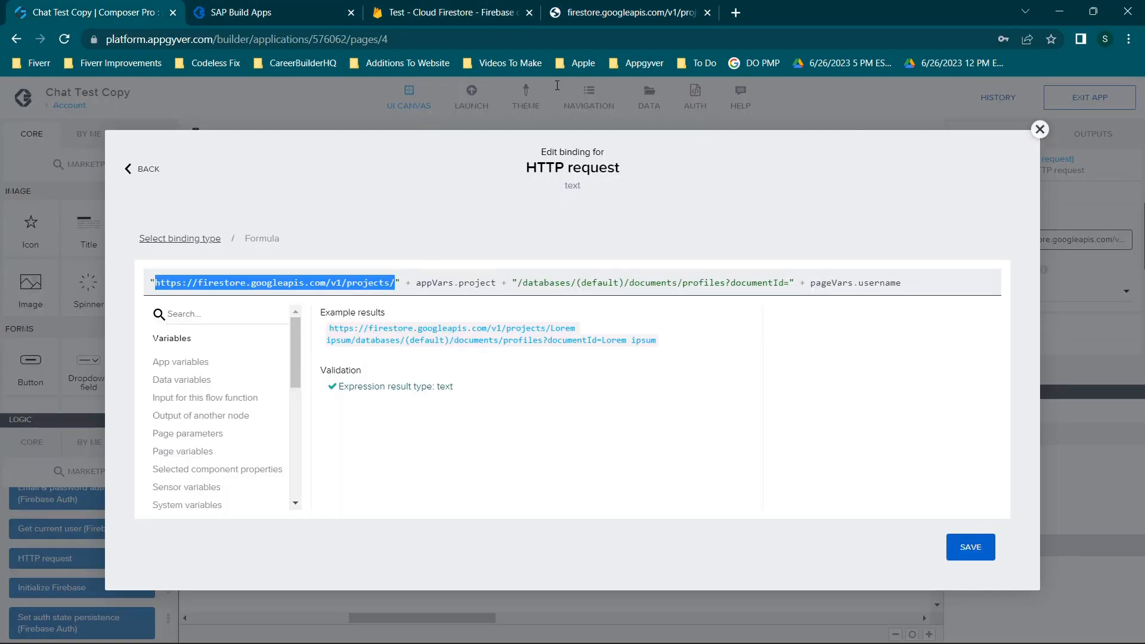
pyautogui.click(600, 7)
pyautogui.click(282, 39)
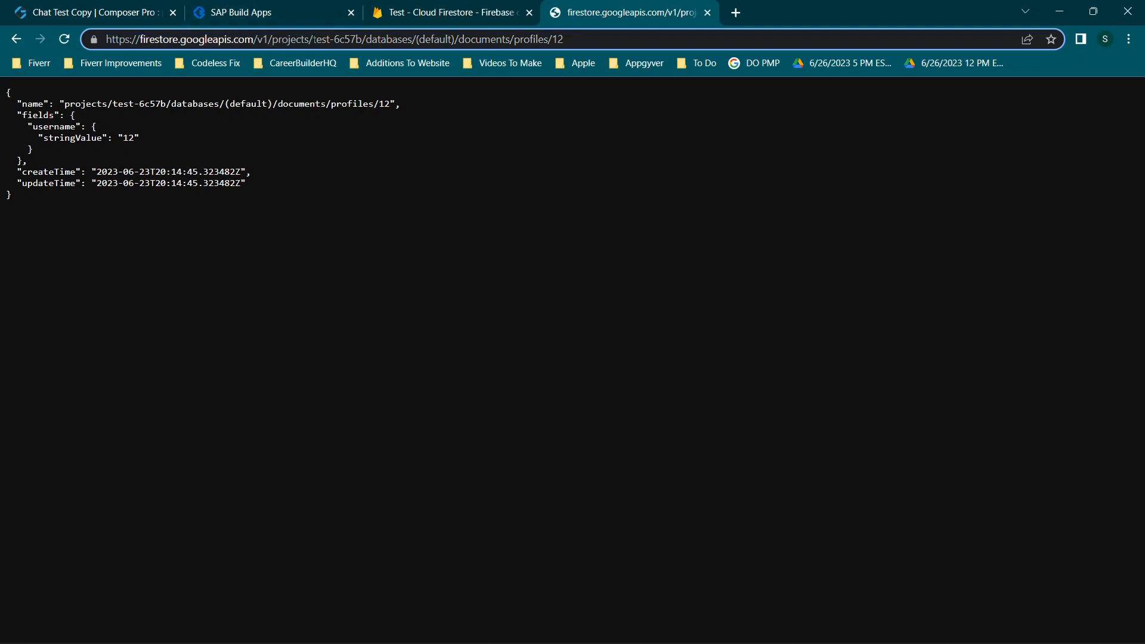
pyautogui.moveTo(313, 38); pyautogui.dragTo(362, 39)
pyautogui.click(134, 7)
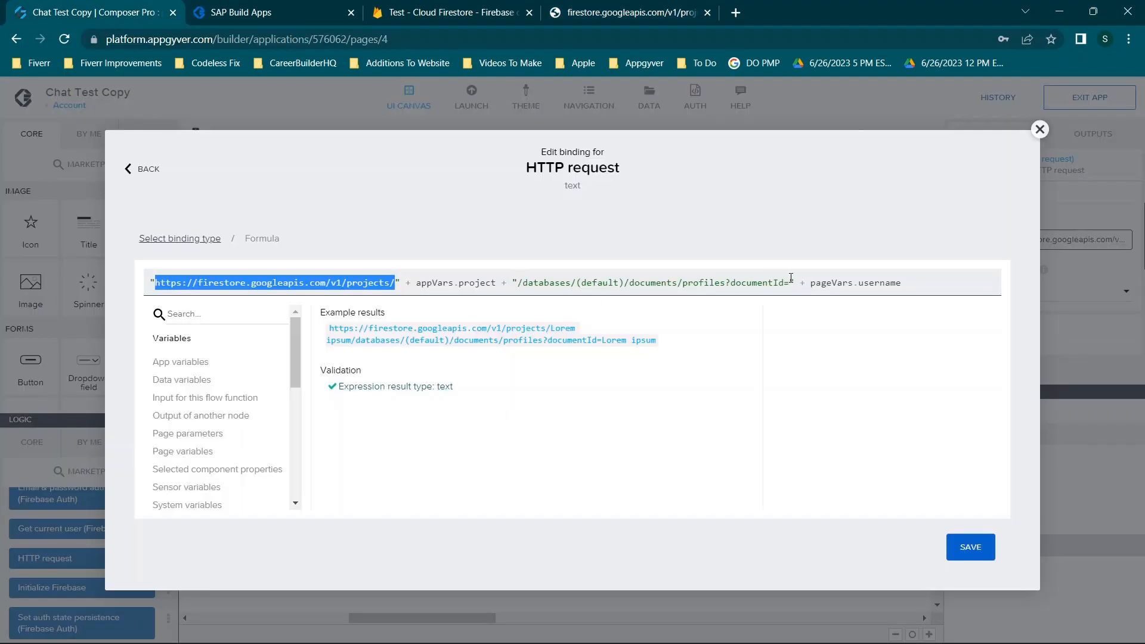
pyautogui.click(613, 6)
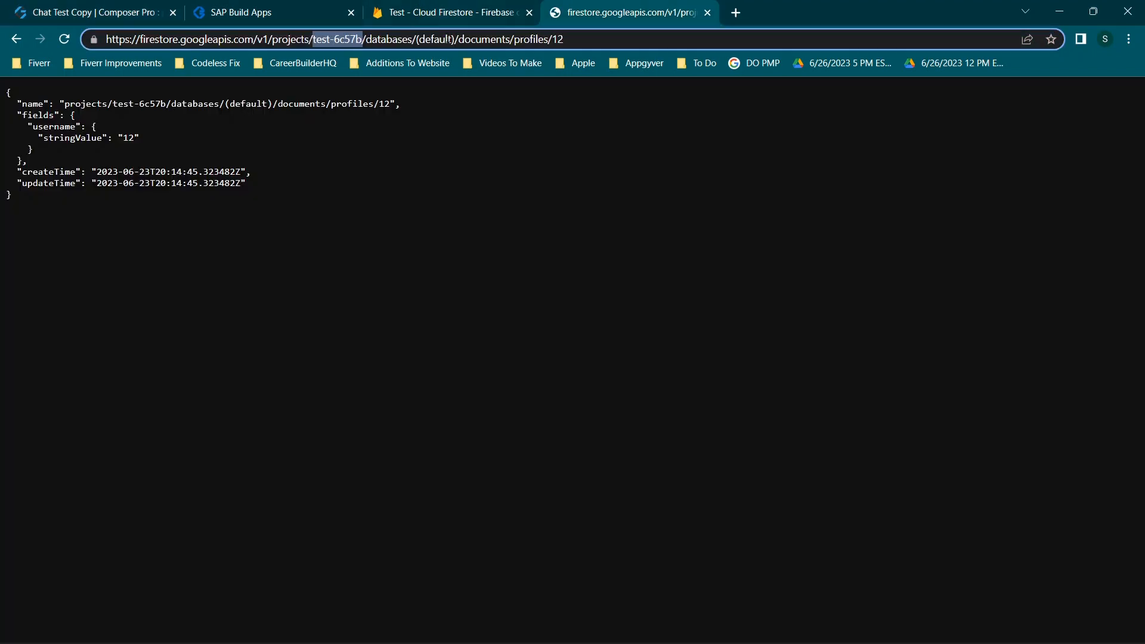
pyautogui.click(449, 38)
pyautogui.moveTo(366, 39); pyautogui.dragTo(548, 39)
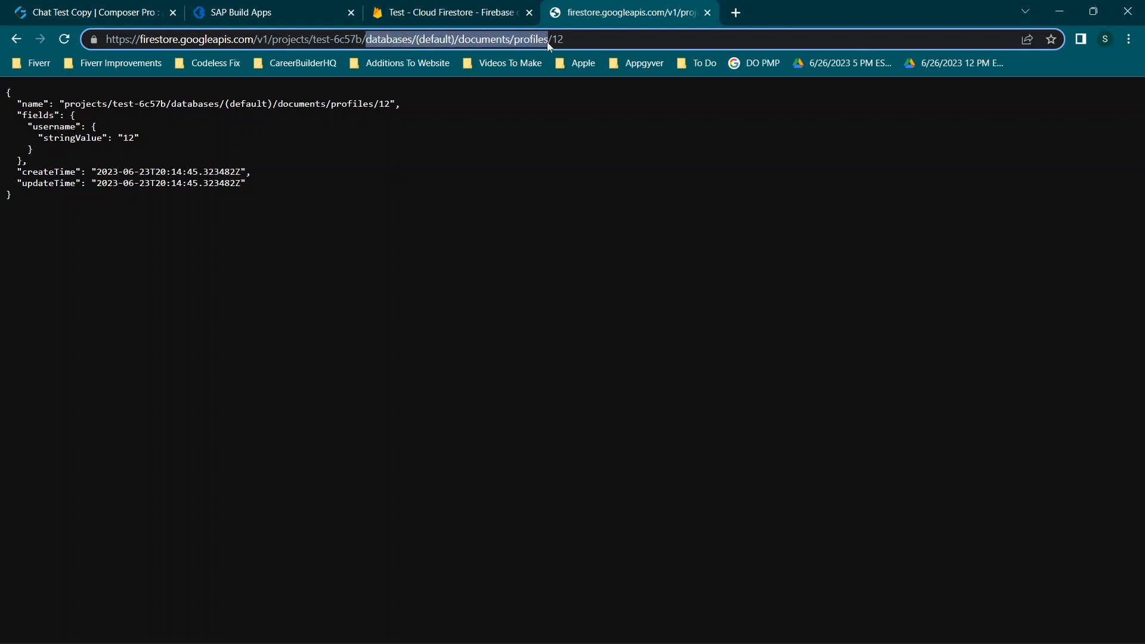
pyautogui.click(267, 7)
pyautogui.click(62, 8)
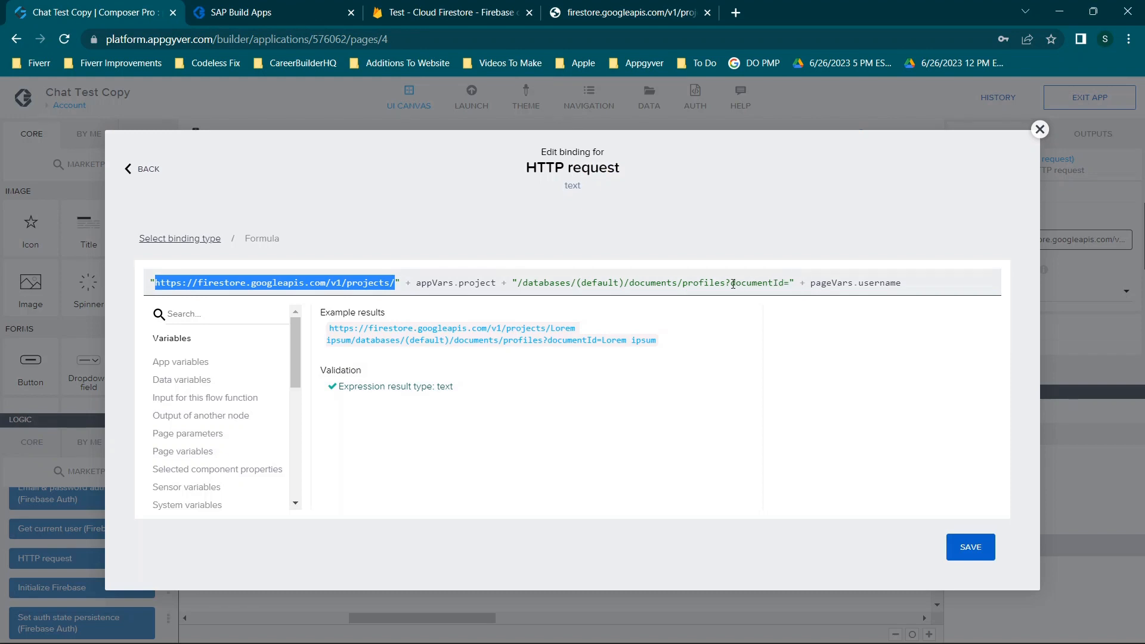
# Check the ?documentId= and pageVars.username parts of the formula, then close the editor unchanged
pyautogui.moveTo(726, 282); pyautogui.dragTo(788, 286)
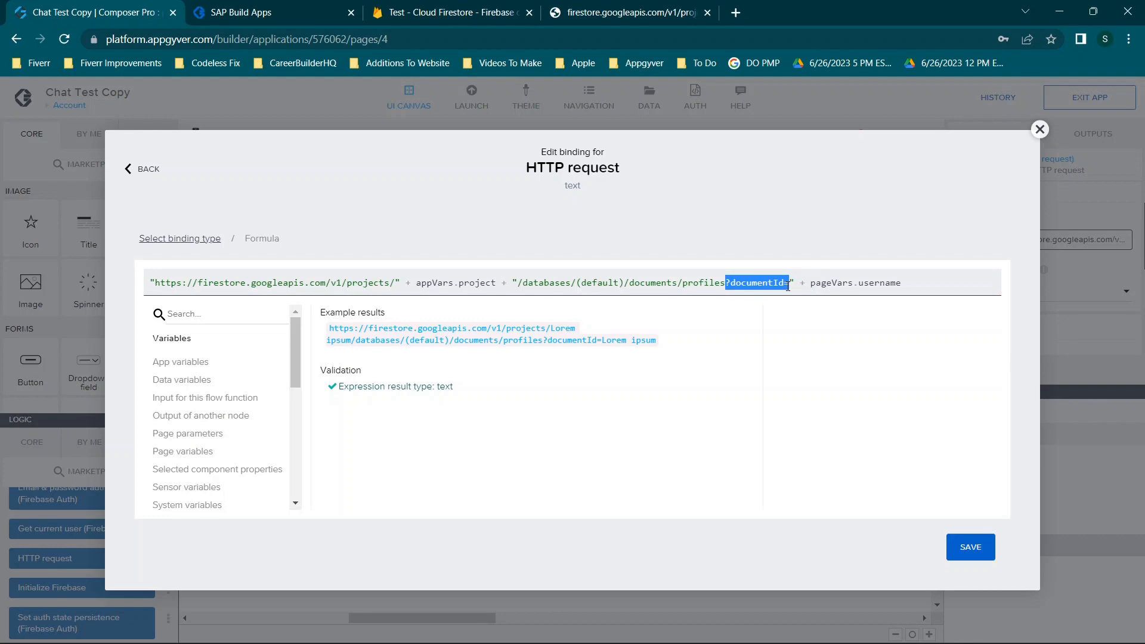
pyautogui.moveTo(810, 284); pyautogui.dragTo(918, 302)
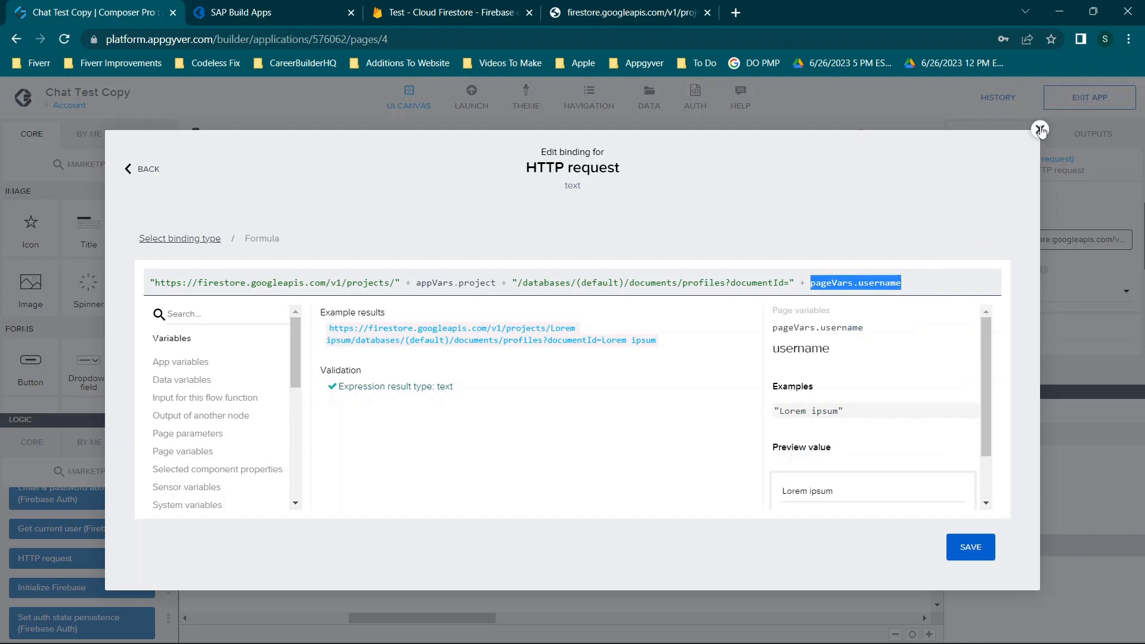
pyautogui.moveTo(797, 283); pyautogui.dragTo(98, 298)
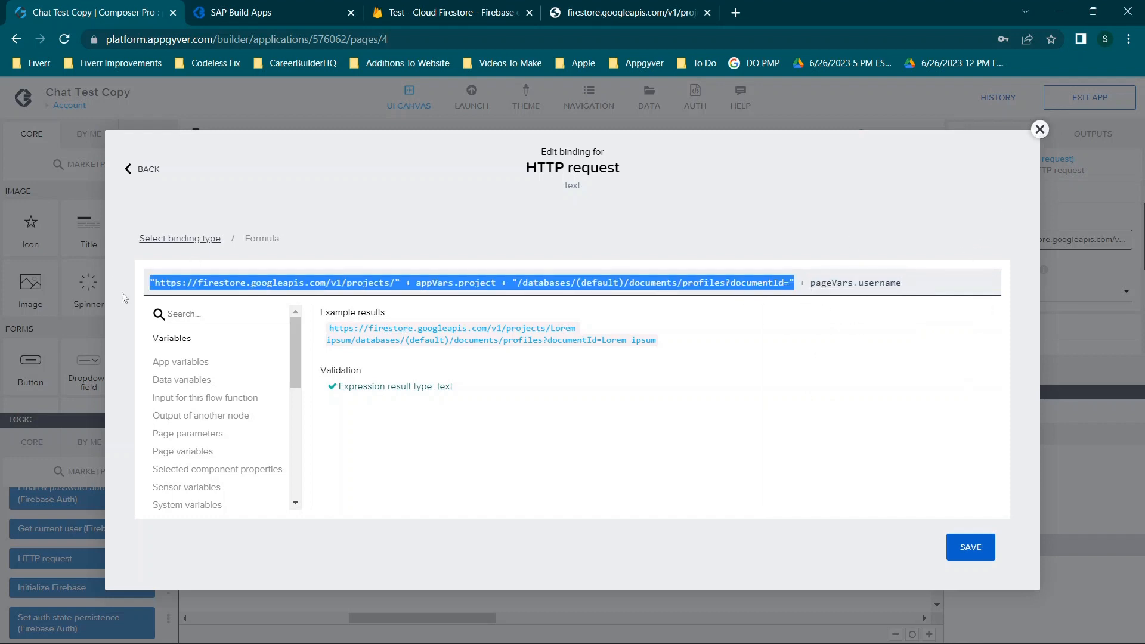
pyautogui.click(1040, 129)
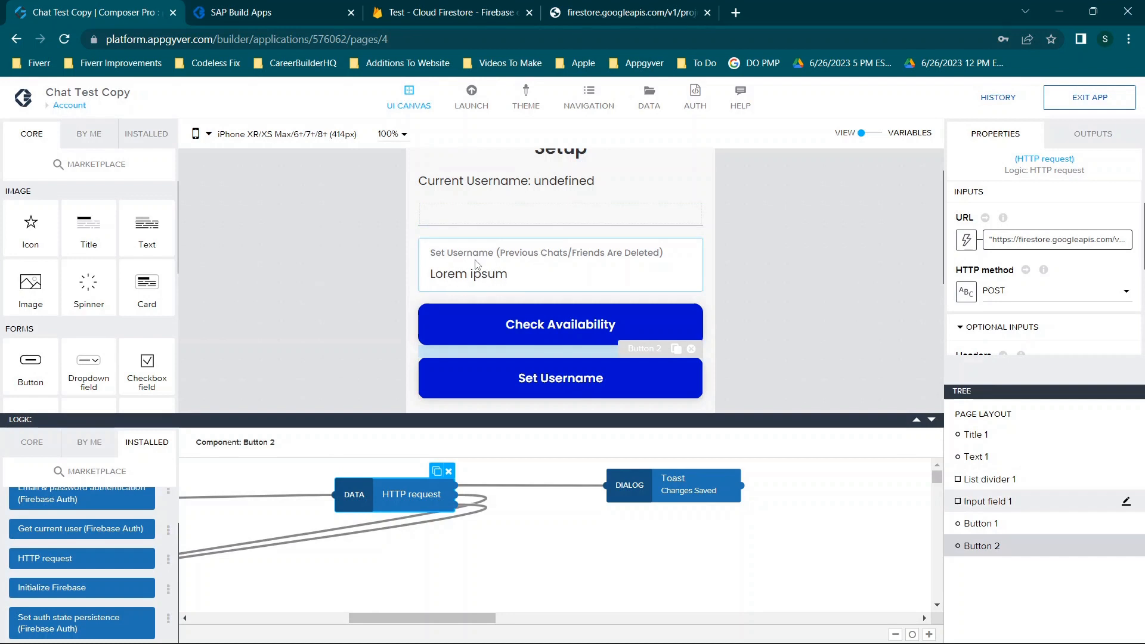
pyautogui.click(436, 11)
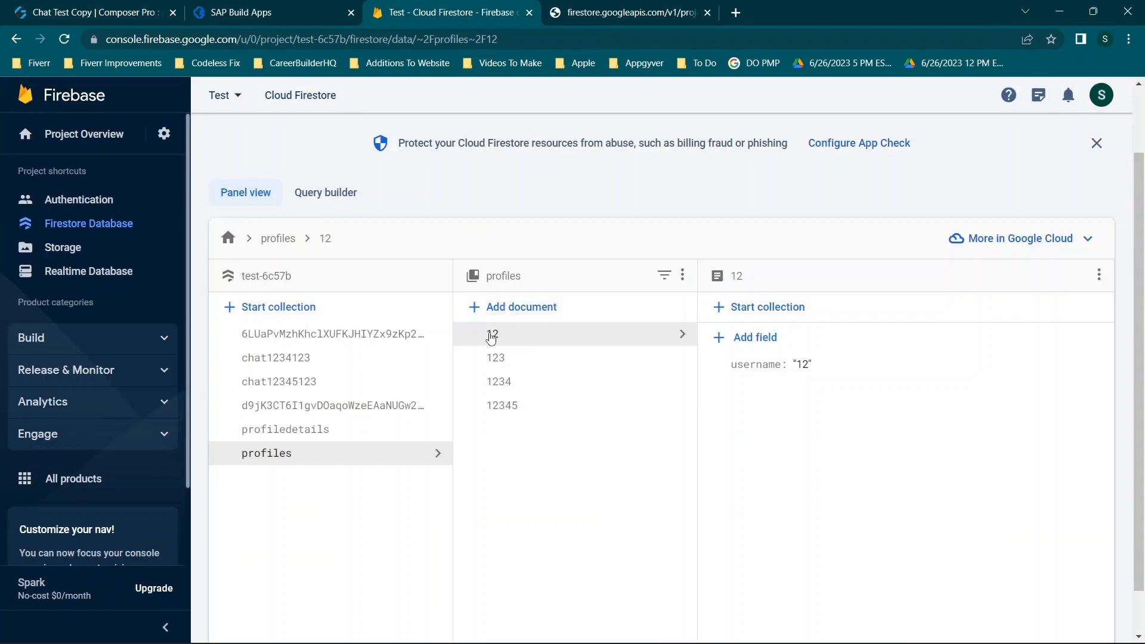
pyautogui.click(269, 6)
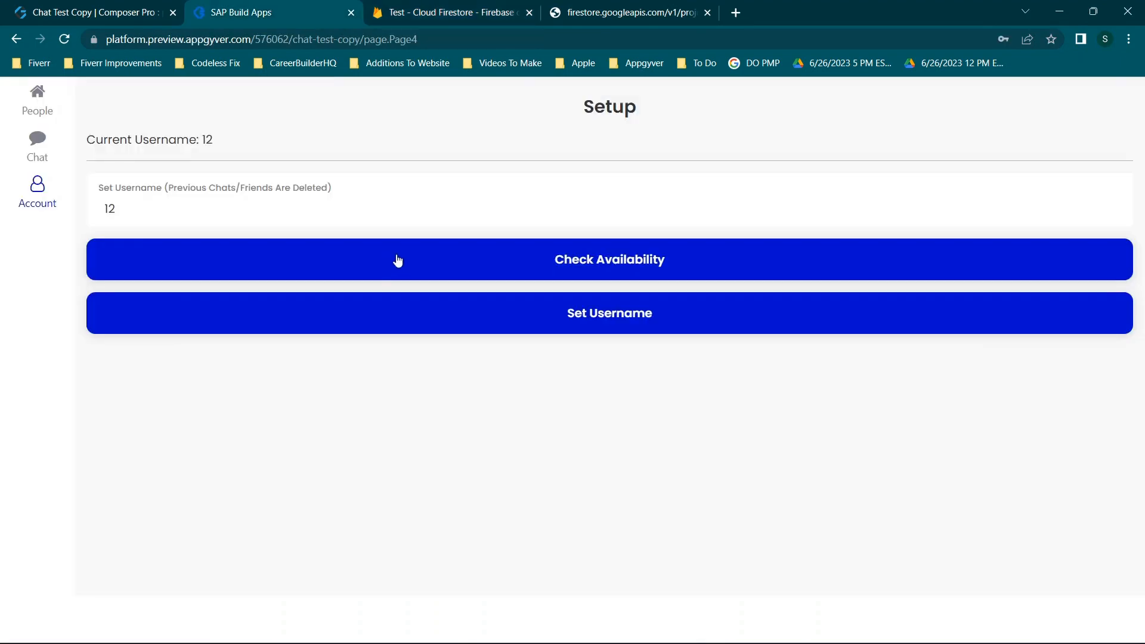
pyautogui.click(80, 7)
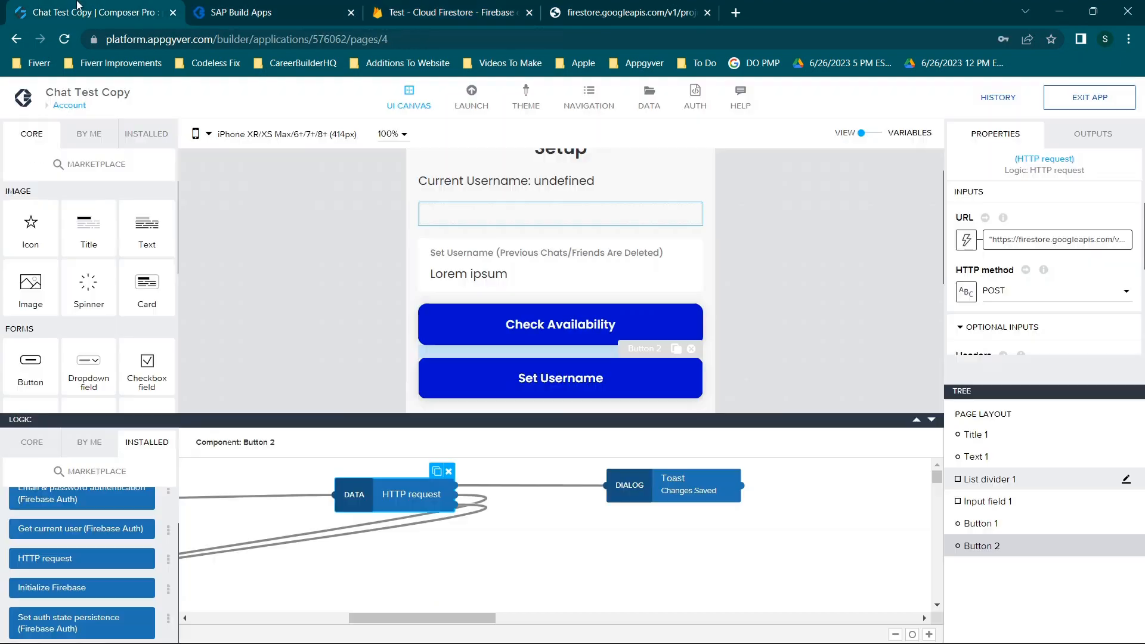
pyautogui.scroll(-3, 1103, 296)
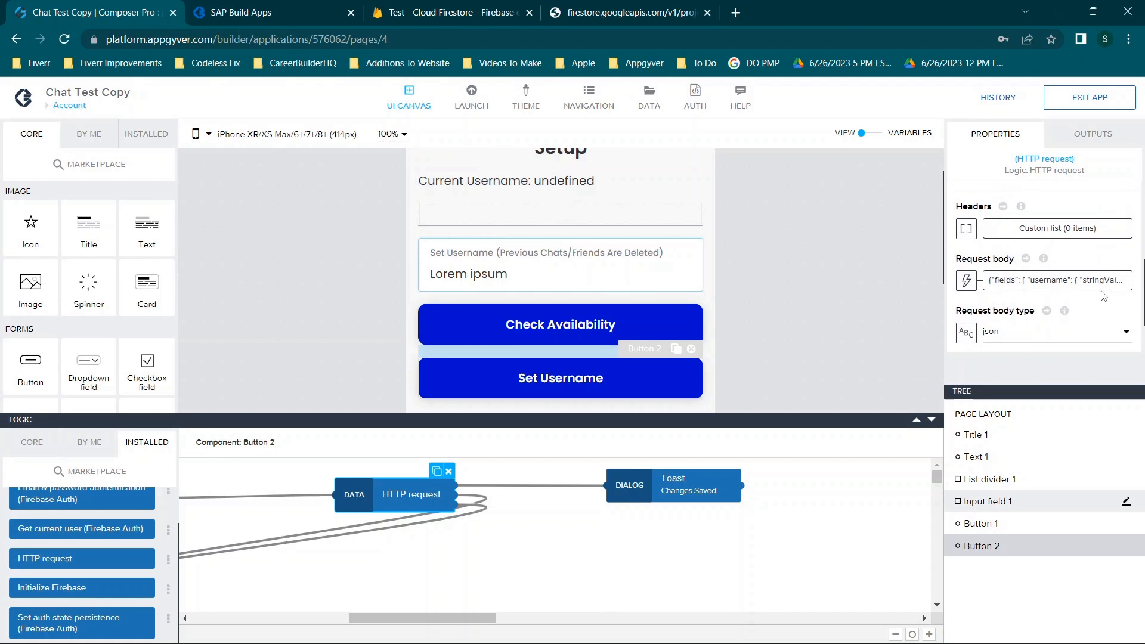
pyautogui.scroll(-2, 1103, 297)
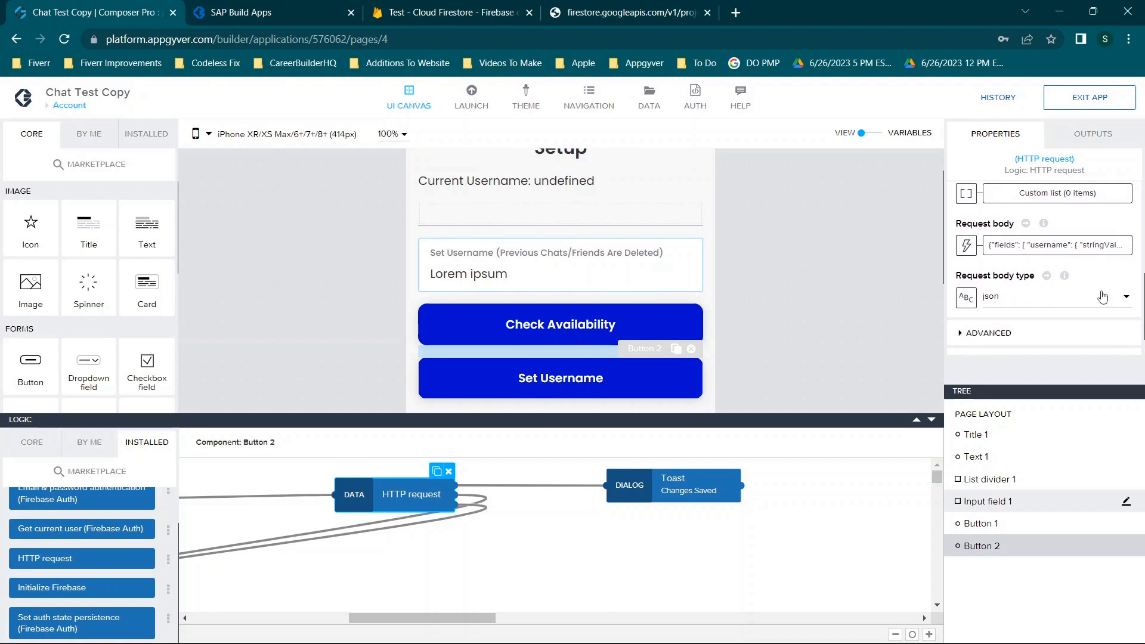
pyautogui.click(1043, 301)
pyautogui.scroll(-1, 1044, 303)
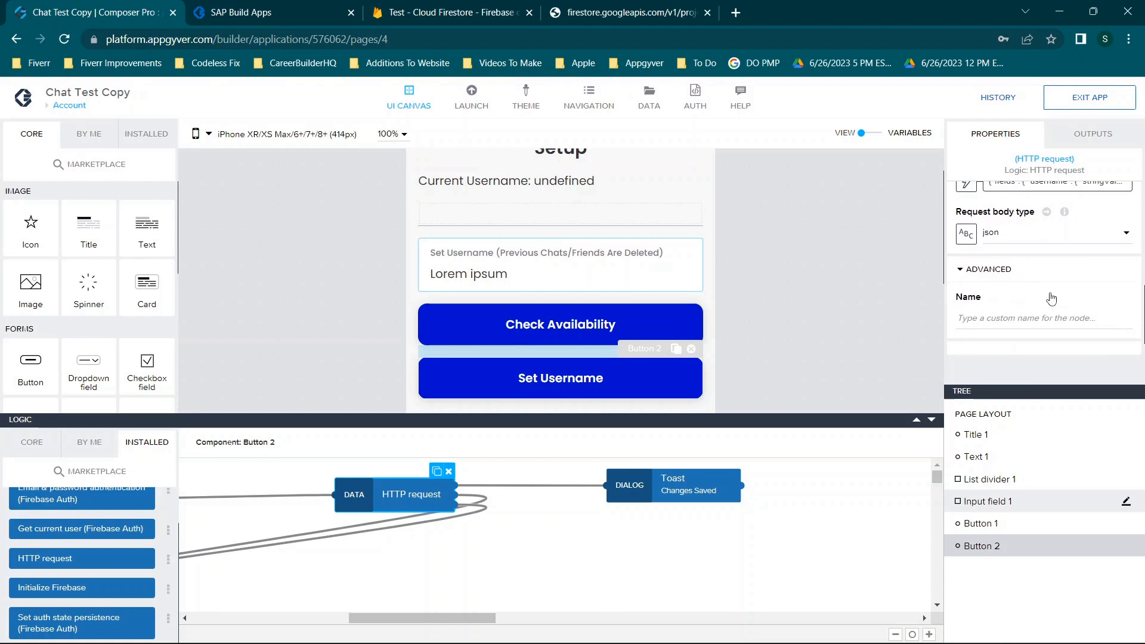
pyautogui.click(991, 279)
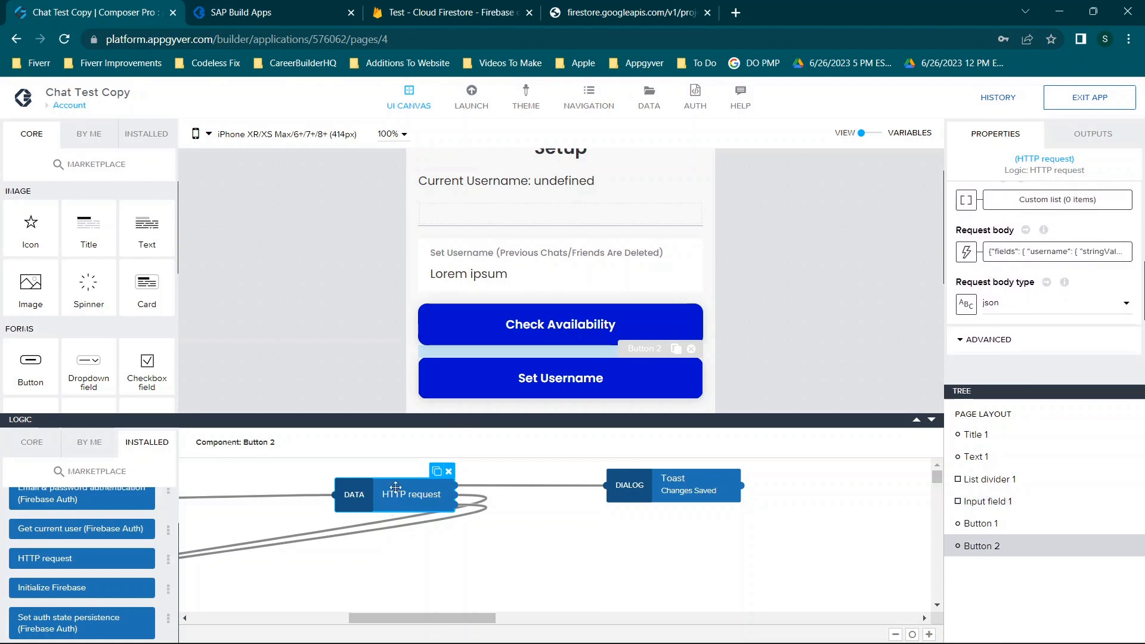
pyautogui.scroll(3, 1056, 299)
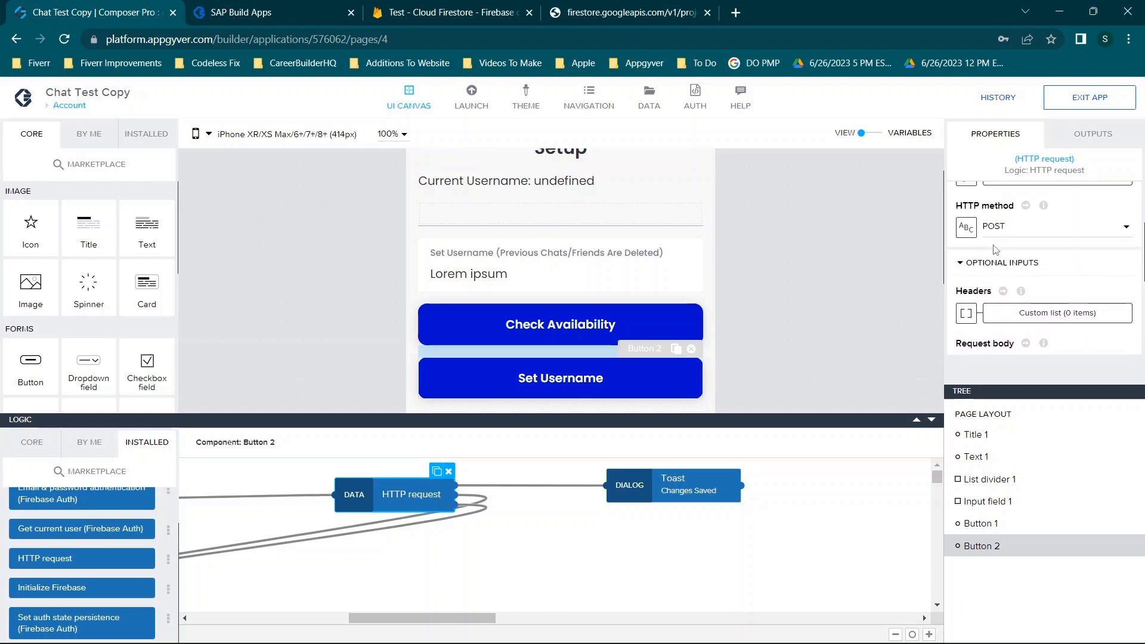
pyautogui.click(993, 225)
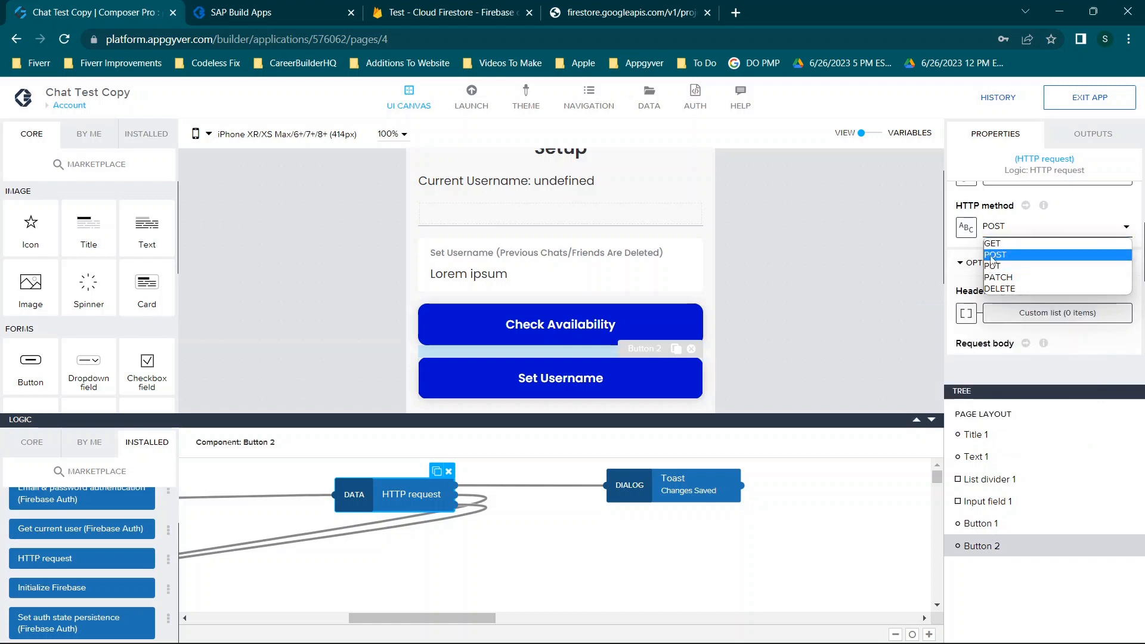
pyautogui.click(992, 256)
pyautogui.scroll(1, 1000, 236)
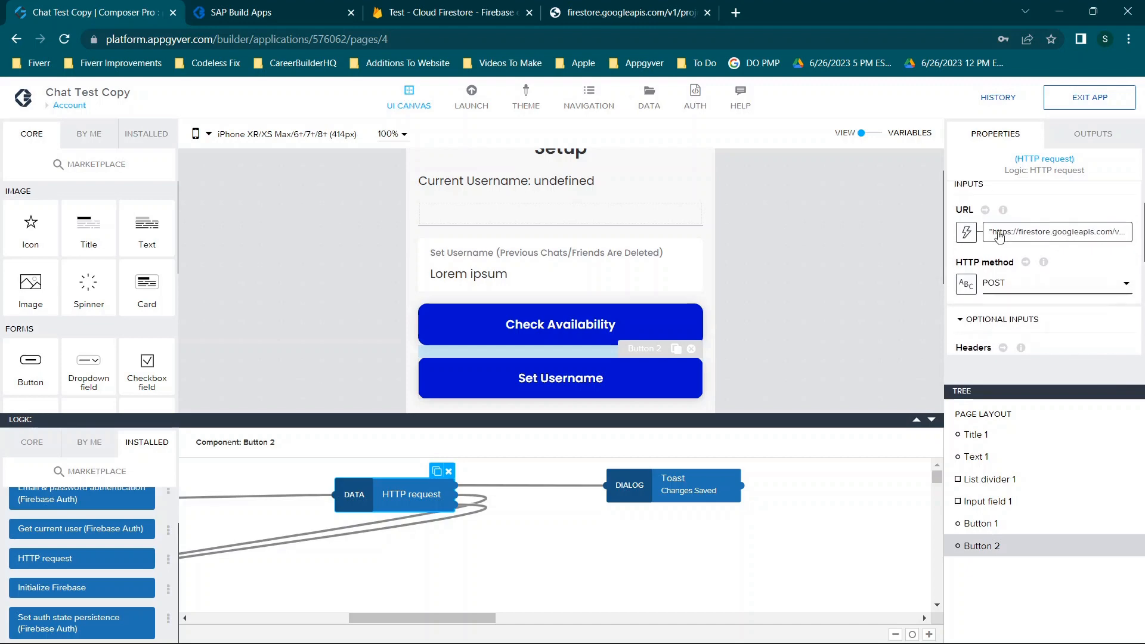
pyautogui.scroll(-1, 1100, 253)
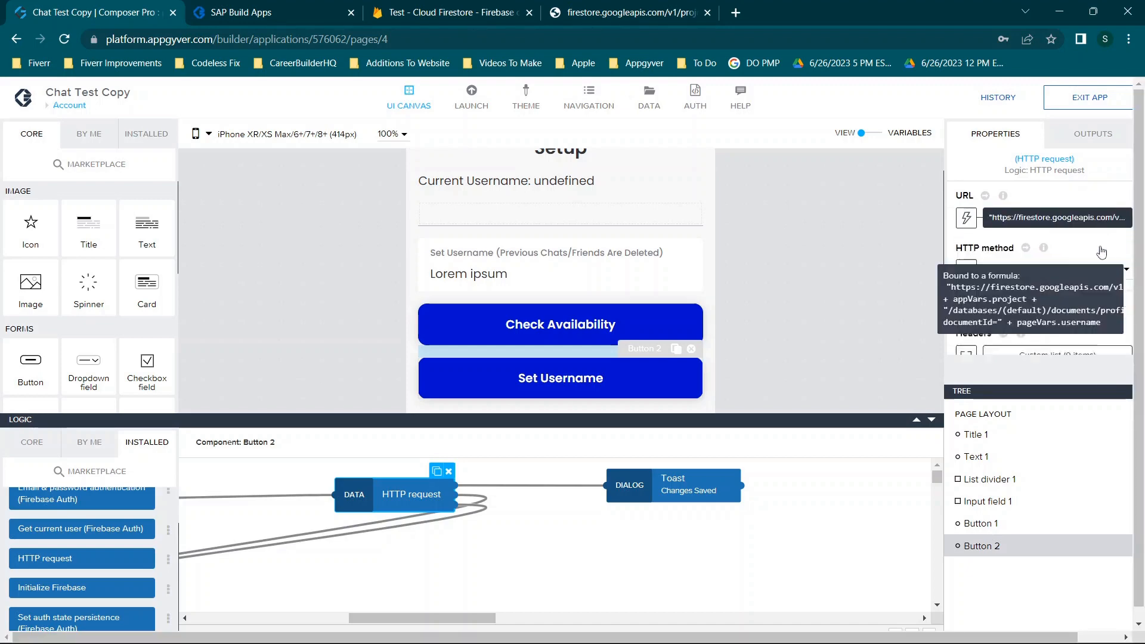
pyautogui.scroll(-2, 1102, 252)
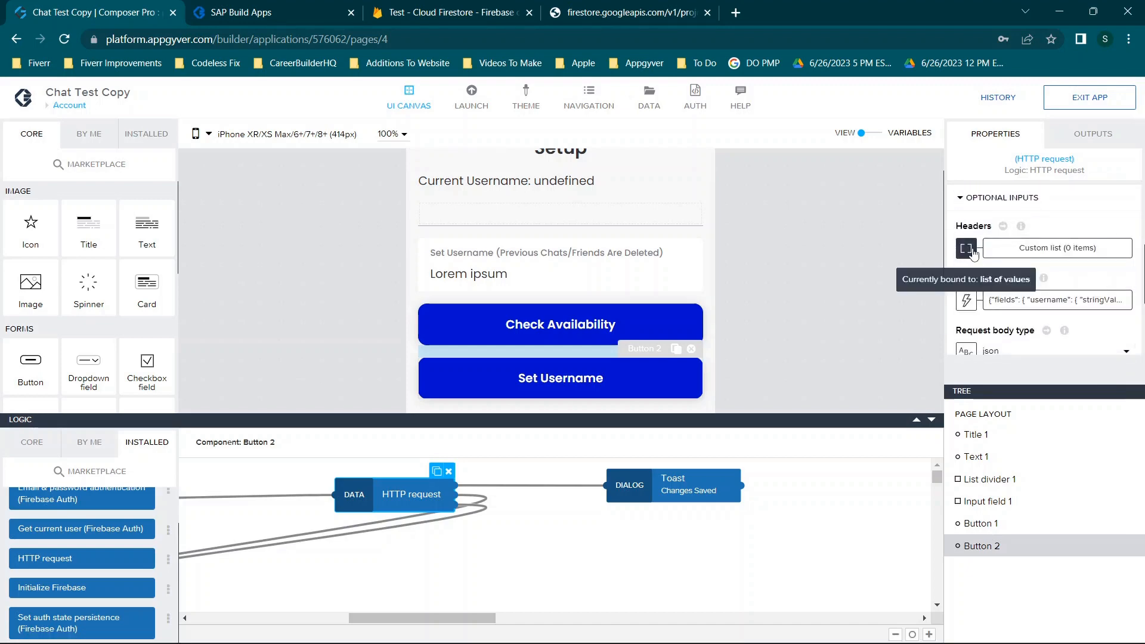
pyautogui.click(966, 248)
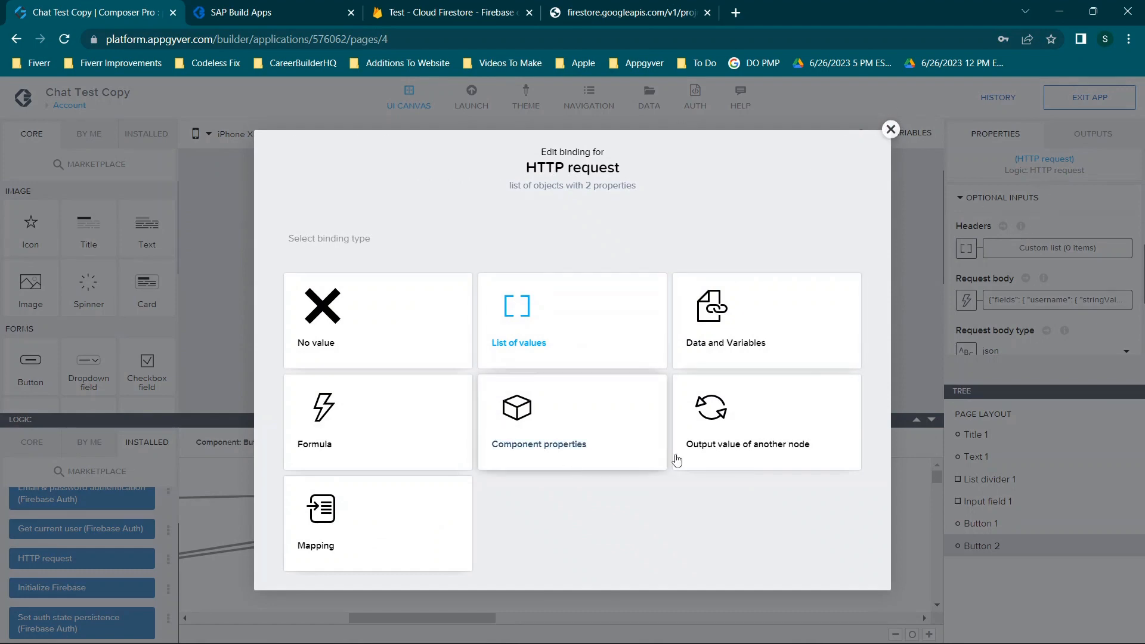
pyautogui.click(890, 129)
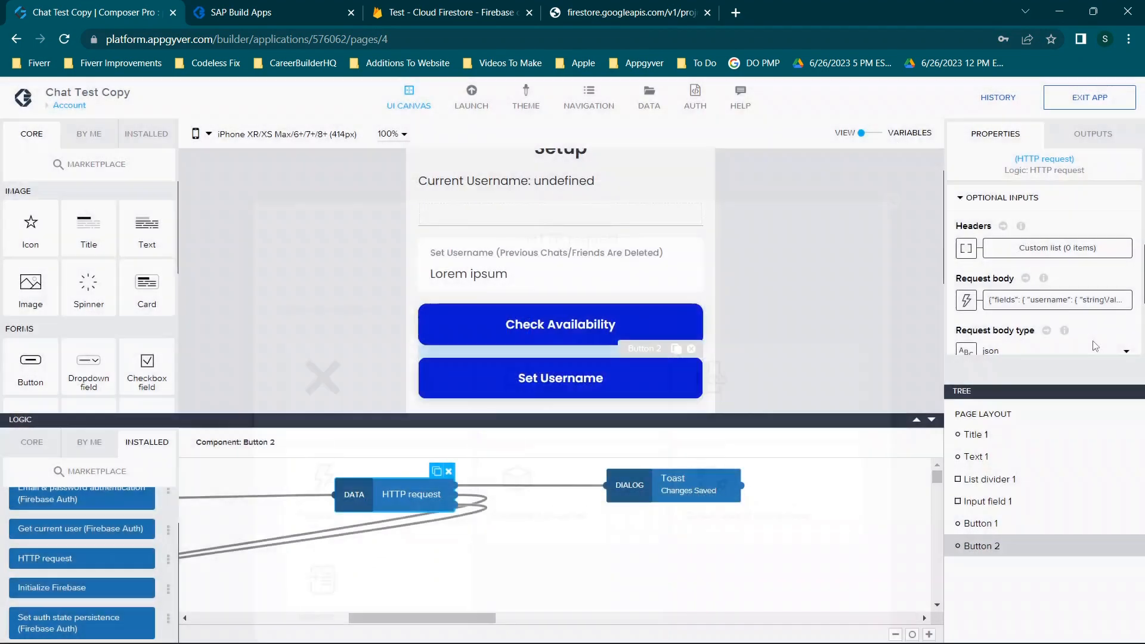
pyautogui.click(1045, 250)
pyautogui.click(317, 330)
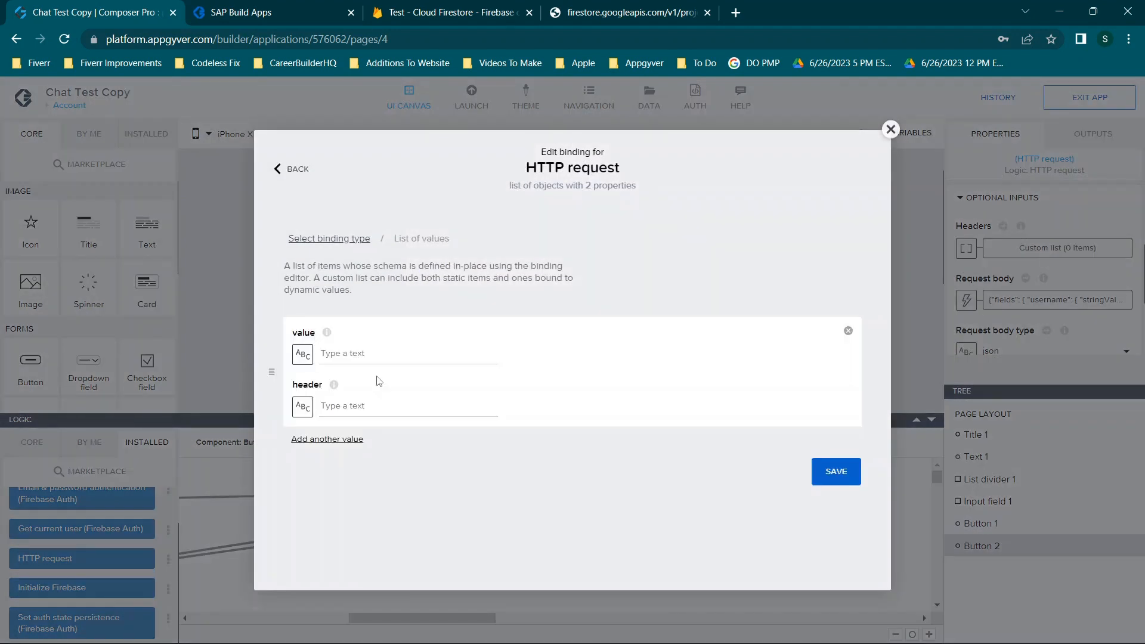
pyautogui.click(371, 404)
pyautogui.write('Authorization:')
pyautogui.click(381, 353)
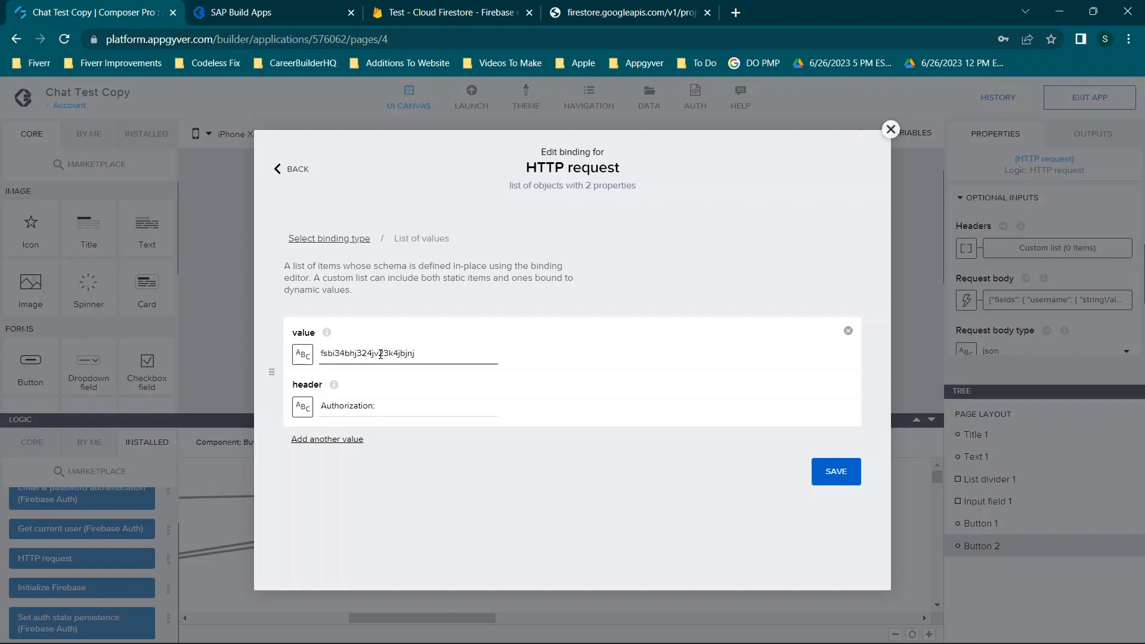
pyautogui.click(364, 403)
pyautogui.click(892, 134)
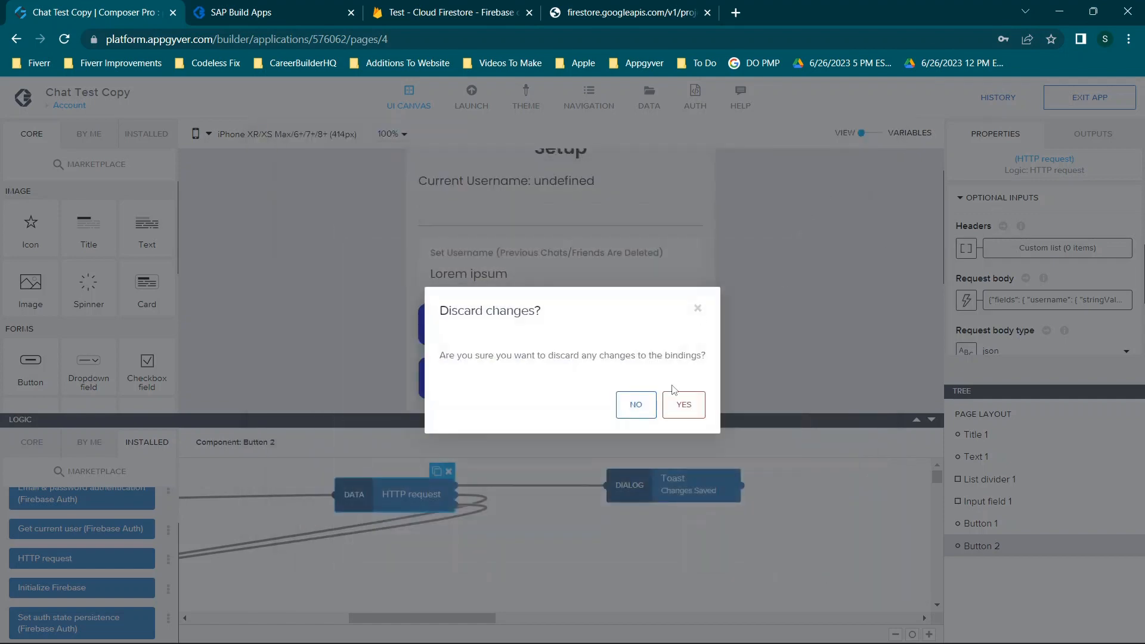
pyautogui.click(674, 408)
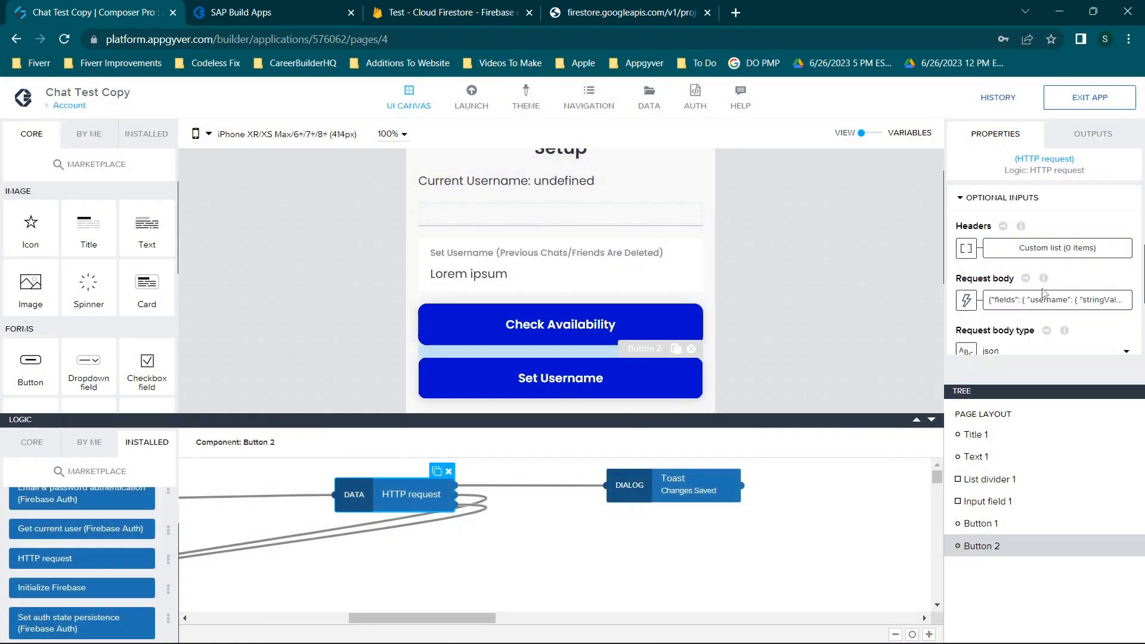
# Open the Request body binding as a Formula in the full formula editor
pyautogui.scroll(-1, 1045, 293)
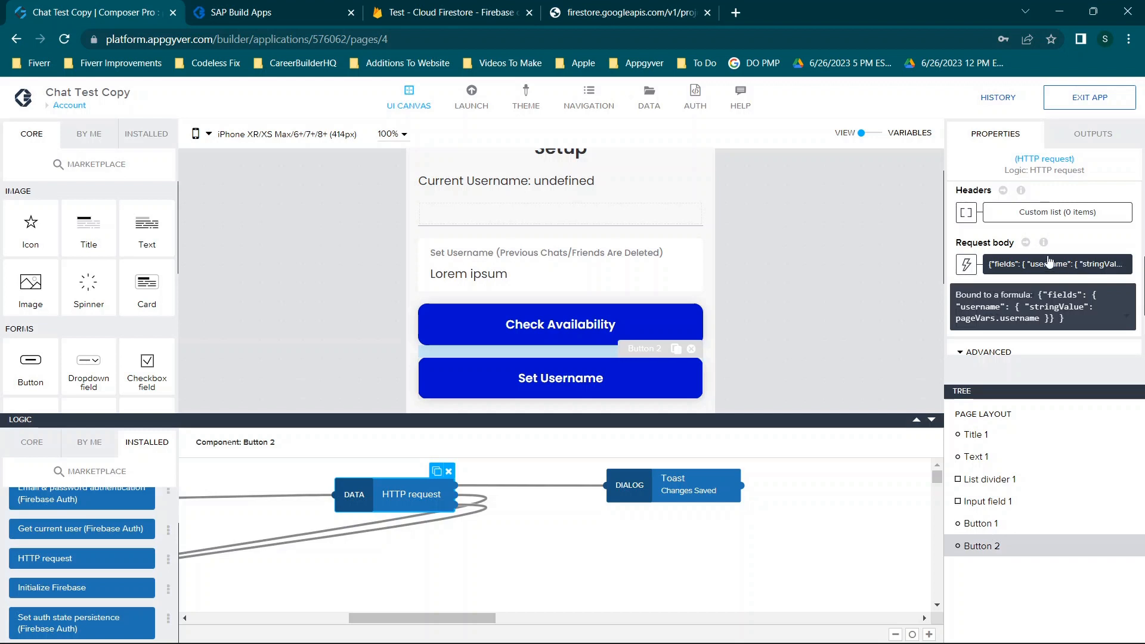
pyautogui.click(966, 269)
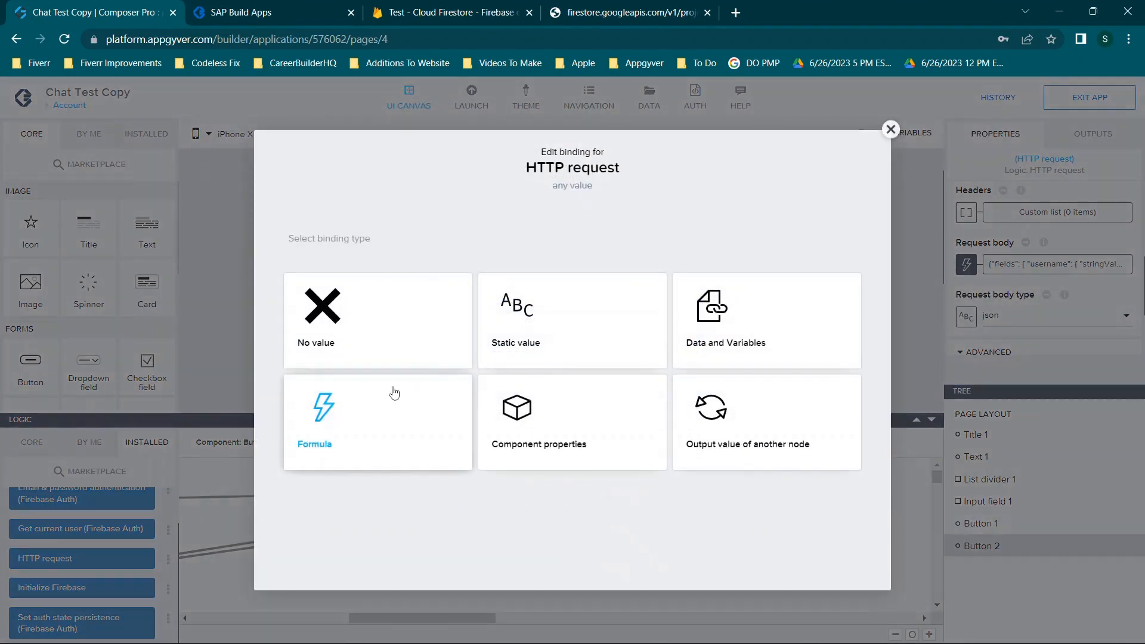
pyautogui.click(363, 412)
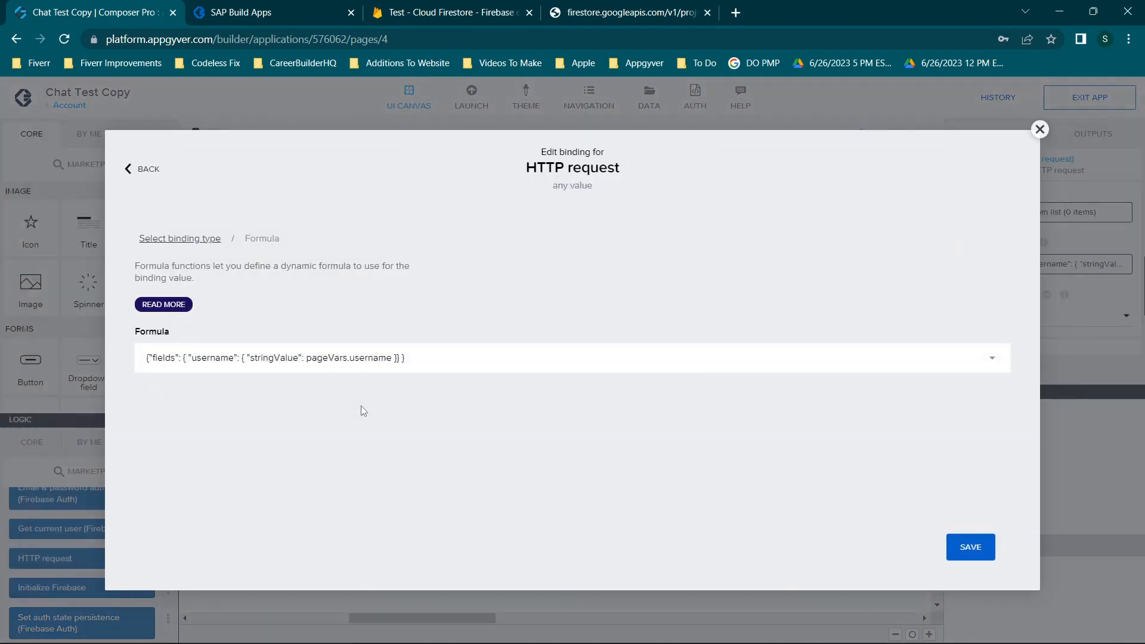
pyautogui.click(350, 369)
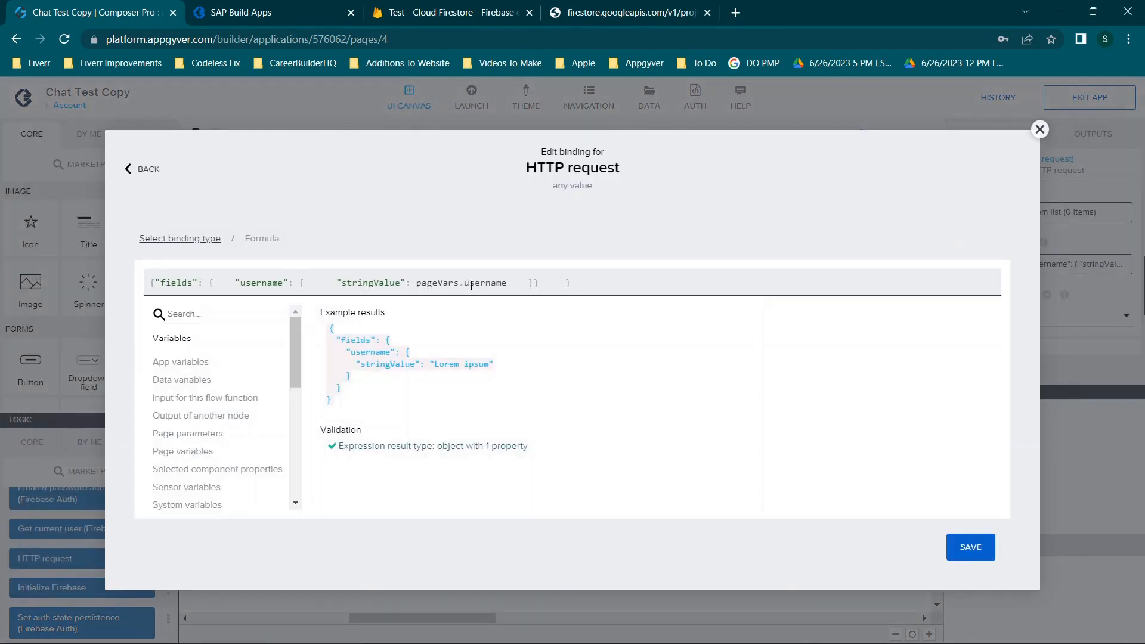
# Select the formula's inner username object, then switch to the Firestore REST response
pyautogui.moveTo(604, 277); pyautogui.dragTo(143, 276)
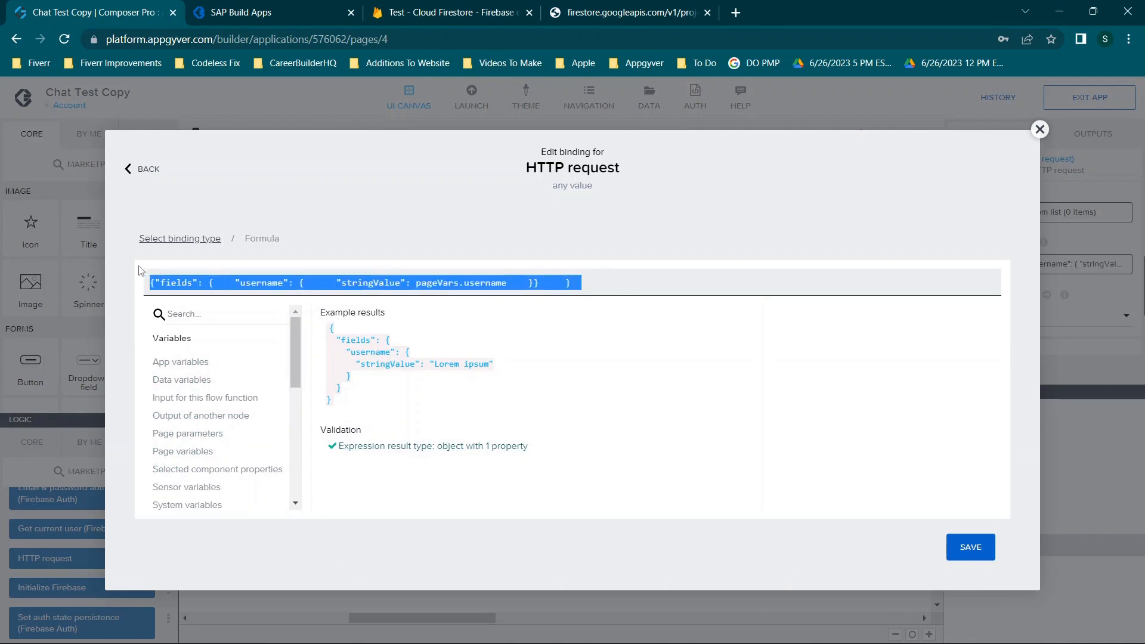
pyautogui.click(299, 277)
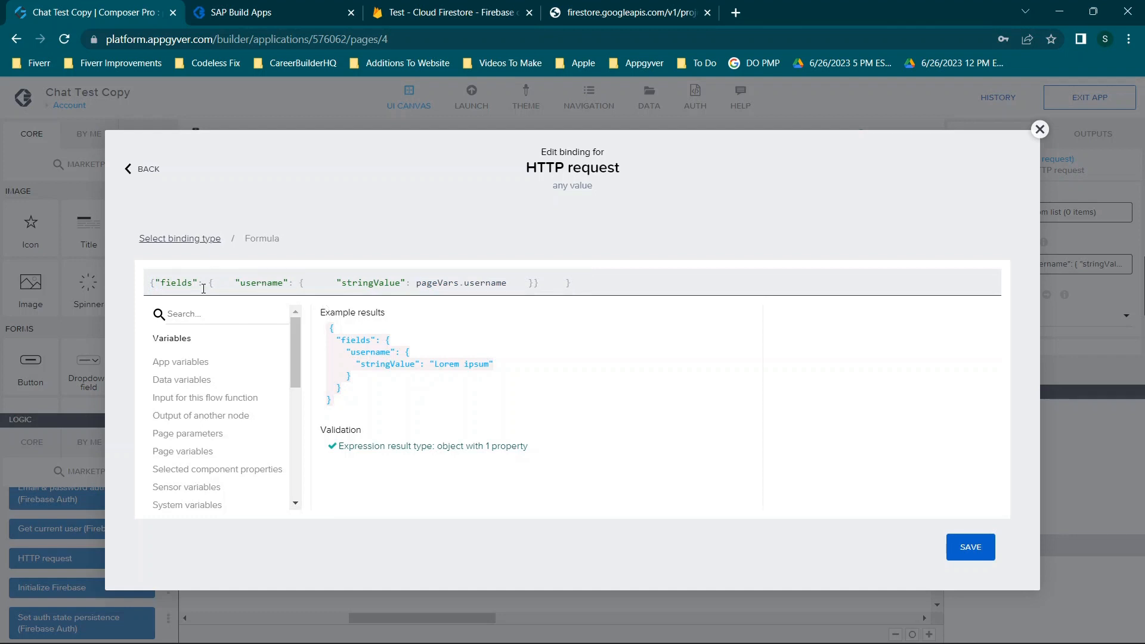
pyautogui.moveTo(156, 281); pyautogui.dragTo(553, 281)
pyautogui.click(554, 282)
pyautogui.click(602, 8)
# Copy the fields block of the profiles/12 JSON document from the Firestore REST response
pyautogui.click(65, 158)
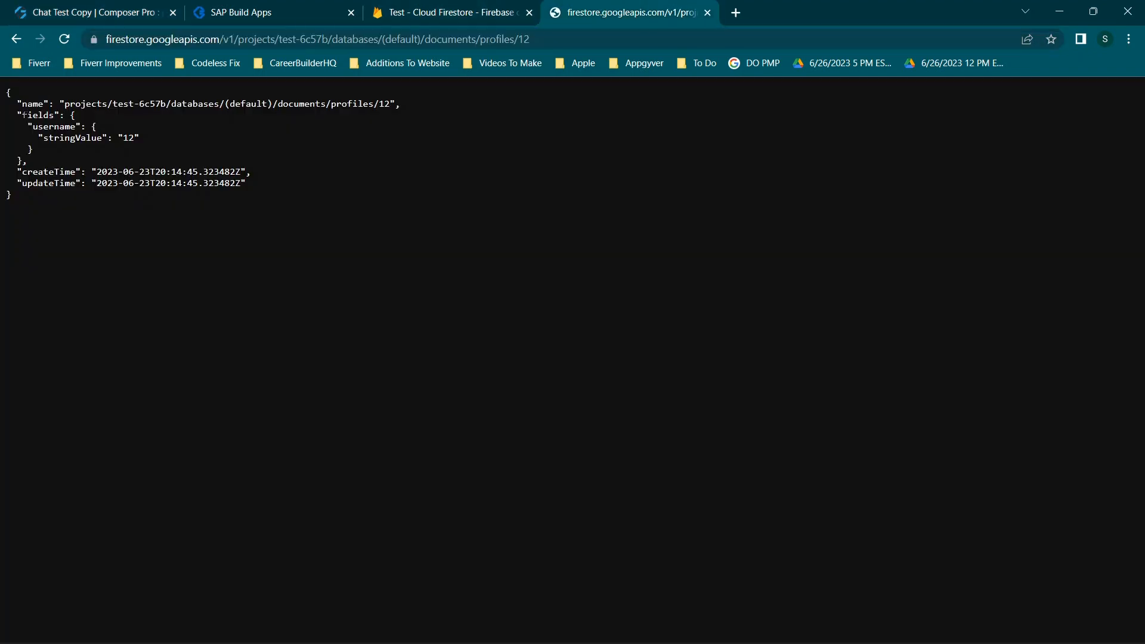
pyautogui.moveTo(17, 115); pyautogui.dragTo(23, 160)
pyautogui.hotkey('ctrl', 'c')
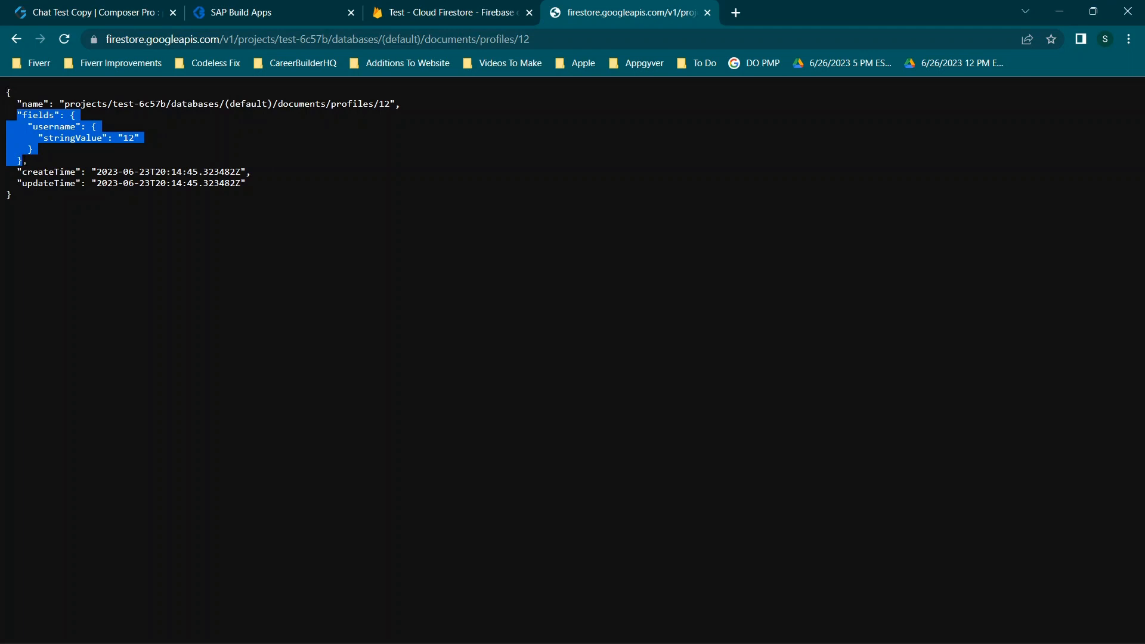
pyautogui.click(105, 9)
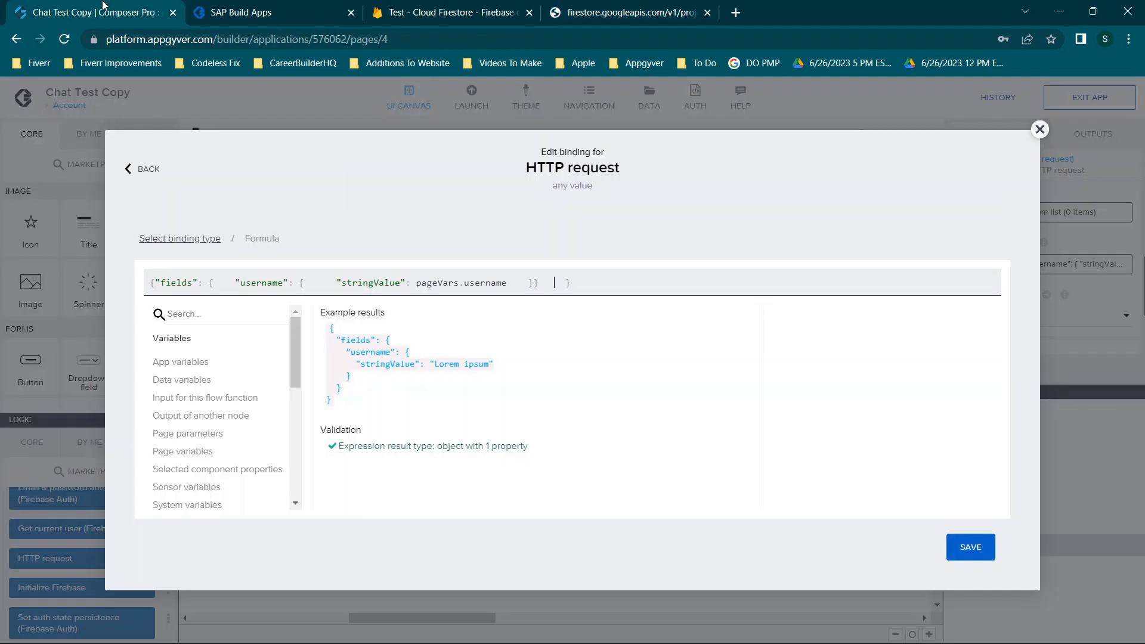
pyautogui.click(613, 285)
pyautogui.hotkey('ctrl', 'v')
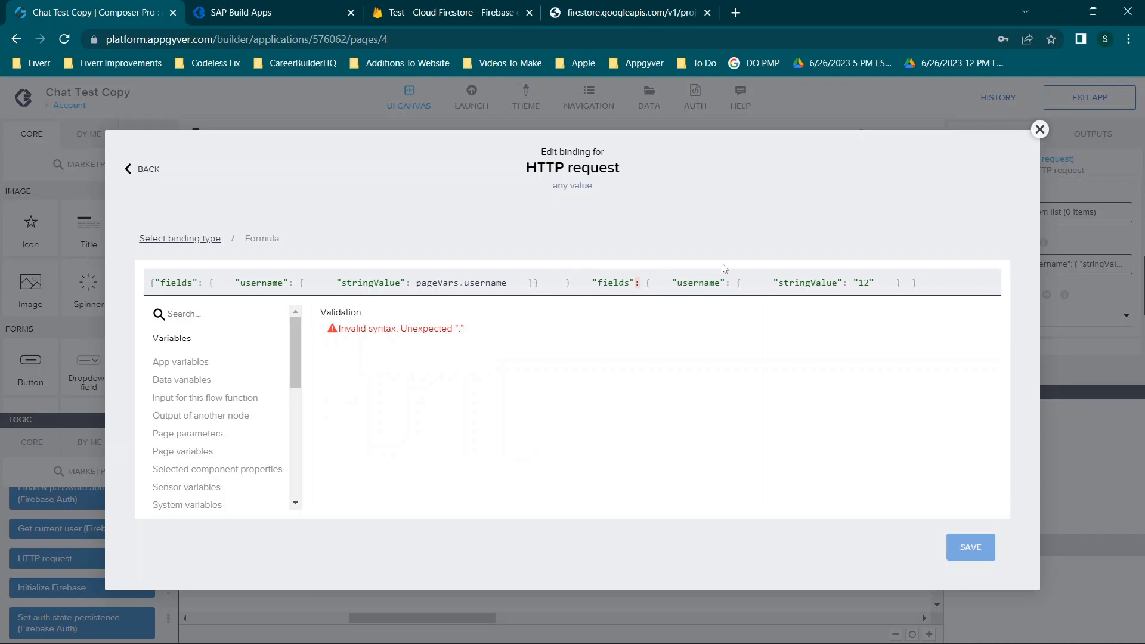
pyautogui.moveTo(578, 282); pyautogui.dragTo(82, 230)
pyautogui.click(603, 281)
pyautogui.moveTo(598, 281); pyautogui.dragTo(917, 283)
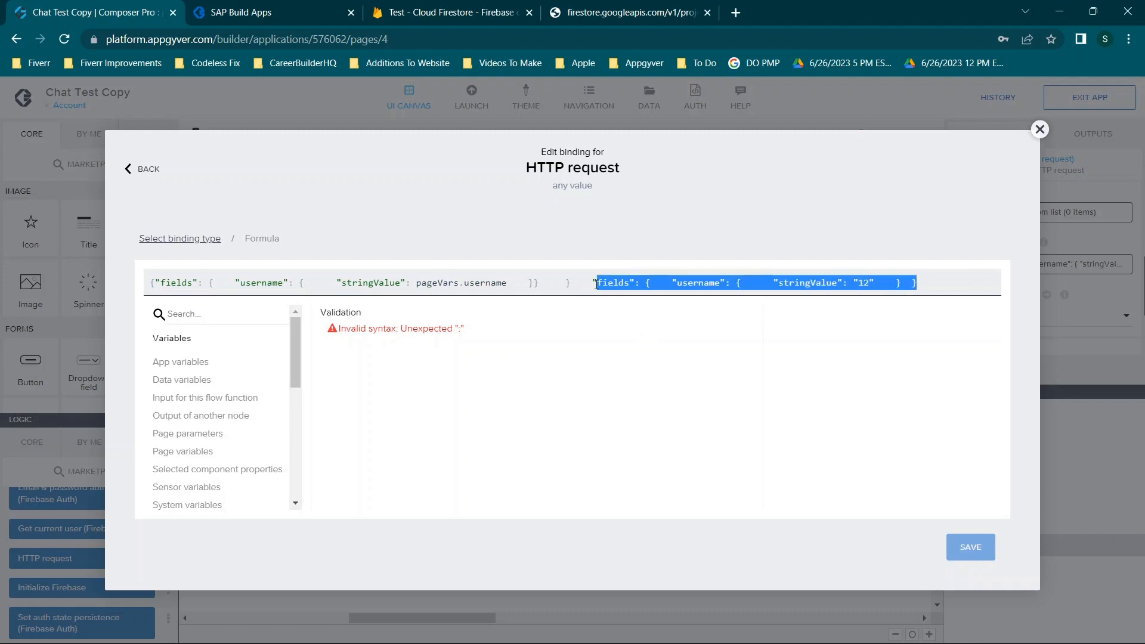
pyautogui.press('Left')
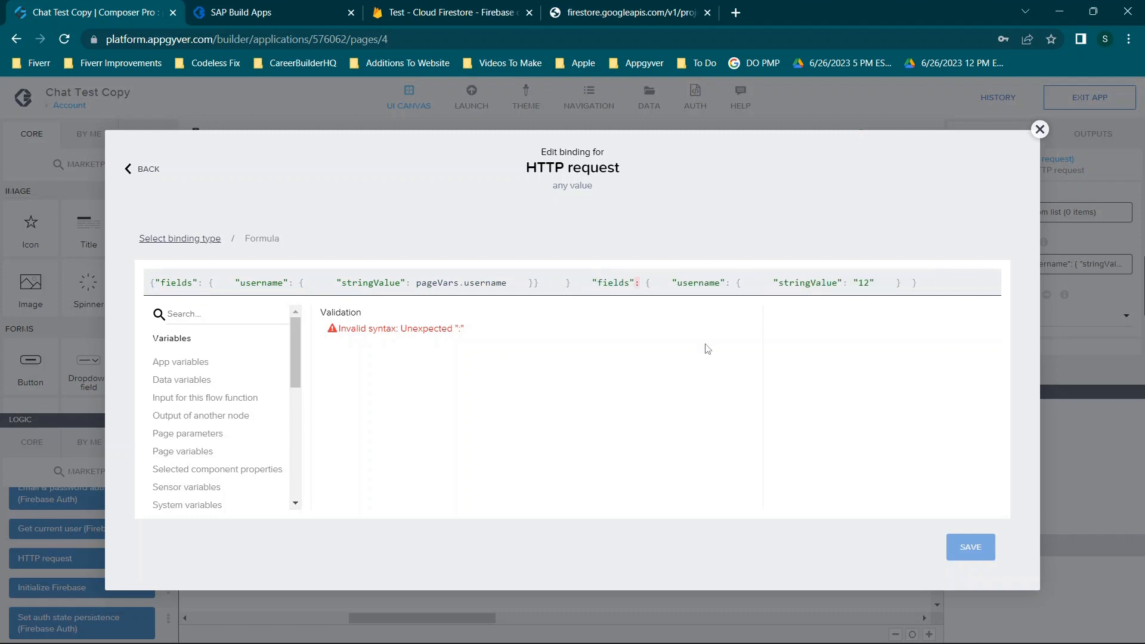
pyautogui.write('{')
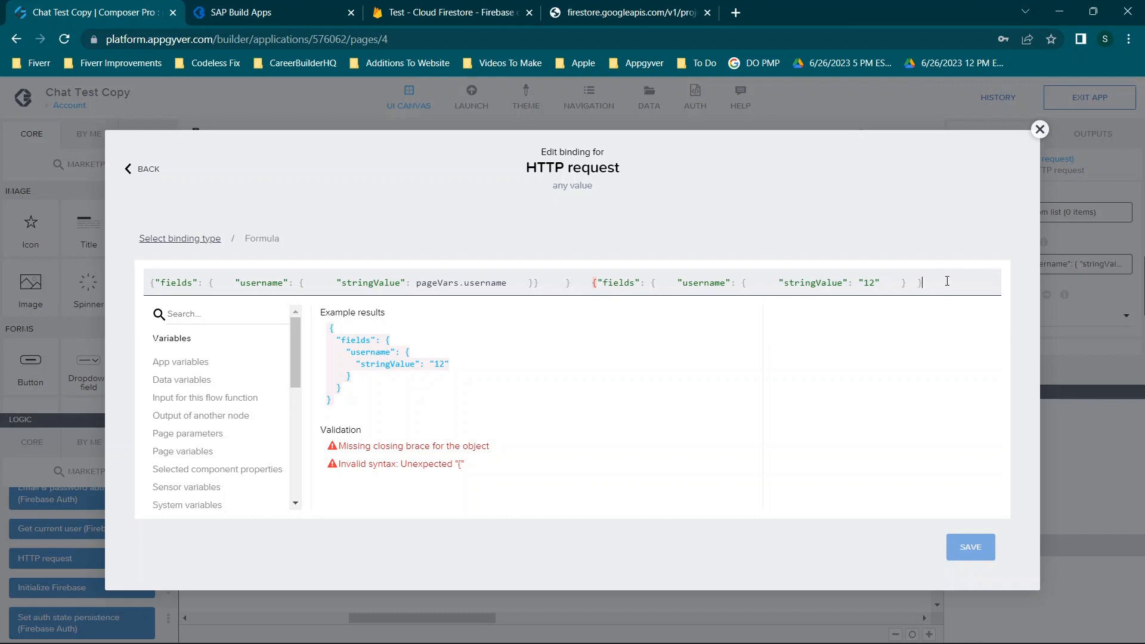
pyautogui.click(948, 281)
pyautogui.write('}')
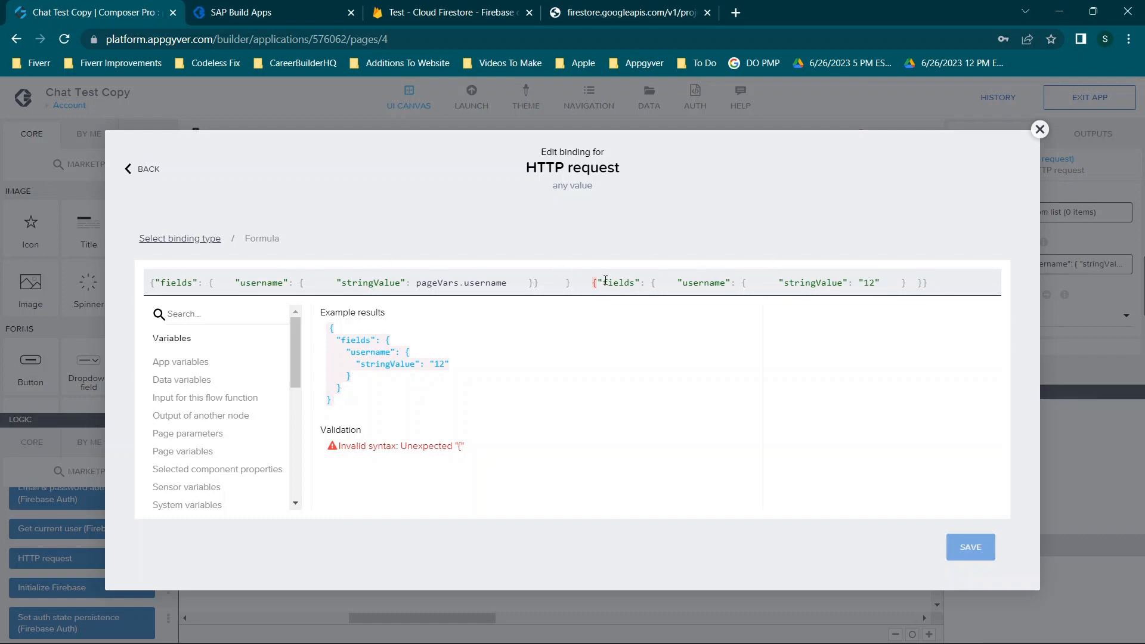
pyautogui.moveTo(605, 280); pyautogui.dragTo(649, 280)
pyautogui.moveTo(684, 283); pyautogui.dragTo(859, 284)
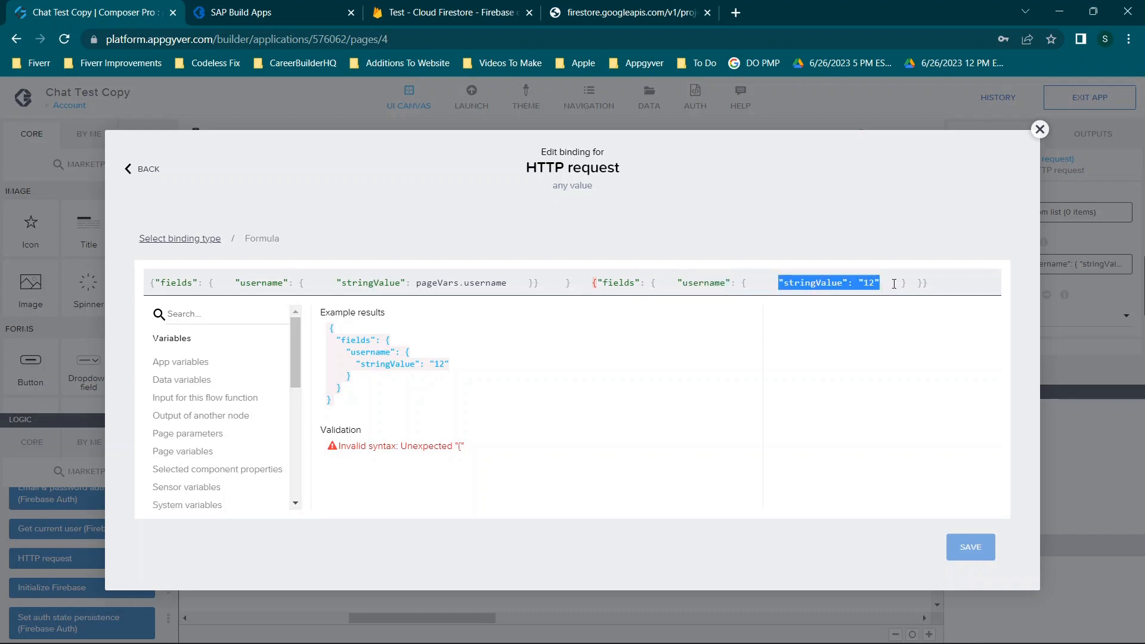
pyautogui.click(895, 283)
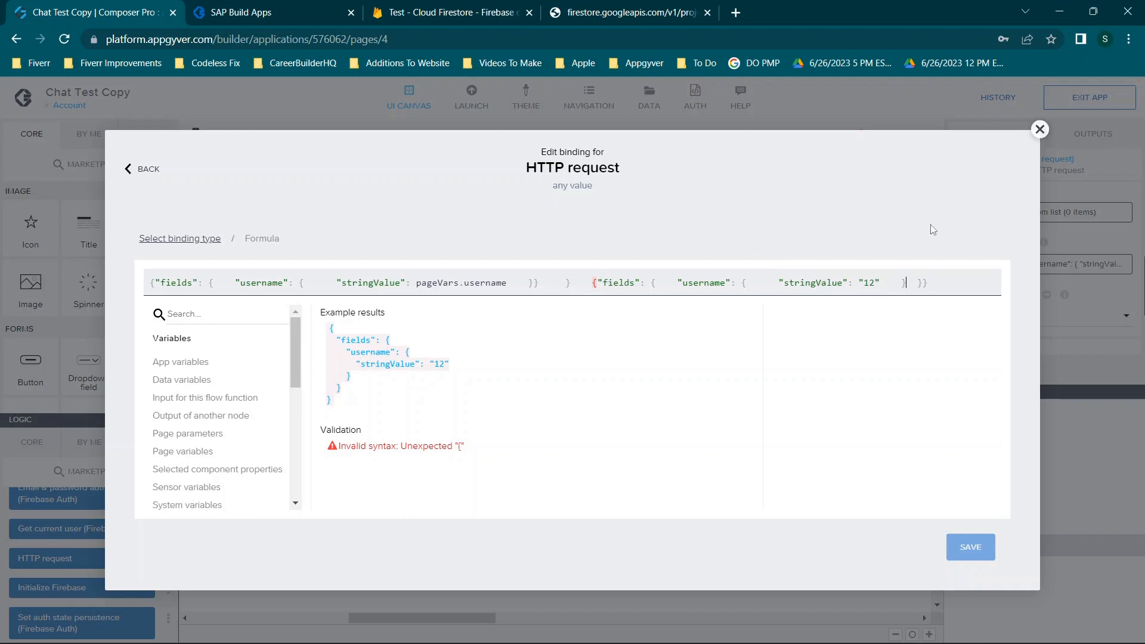
pyautogui.moveTo(576, 282); pyautogui.dragTo(1082, 296)
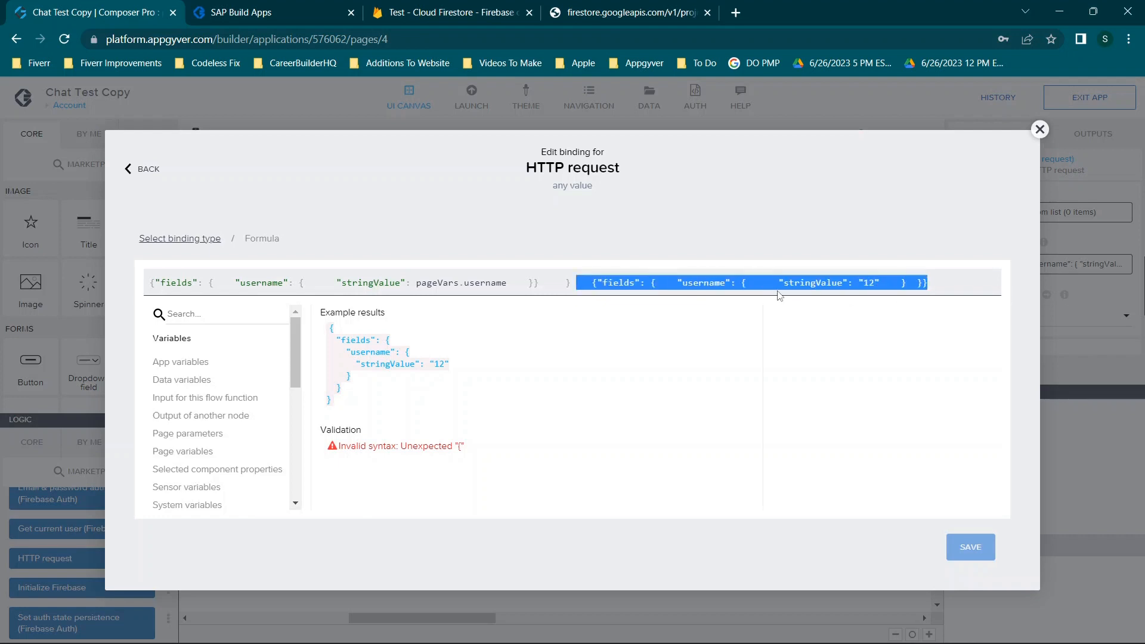
pyautogui.press('BackSpace')
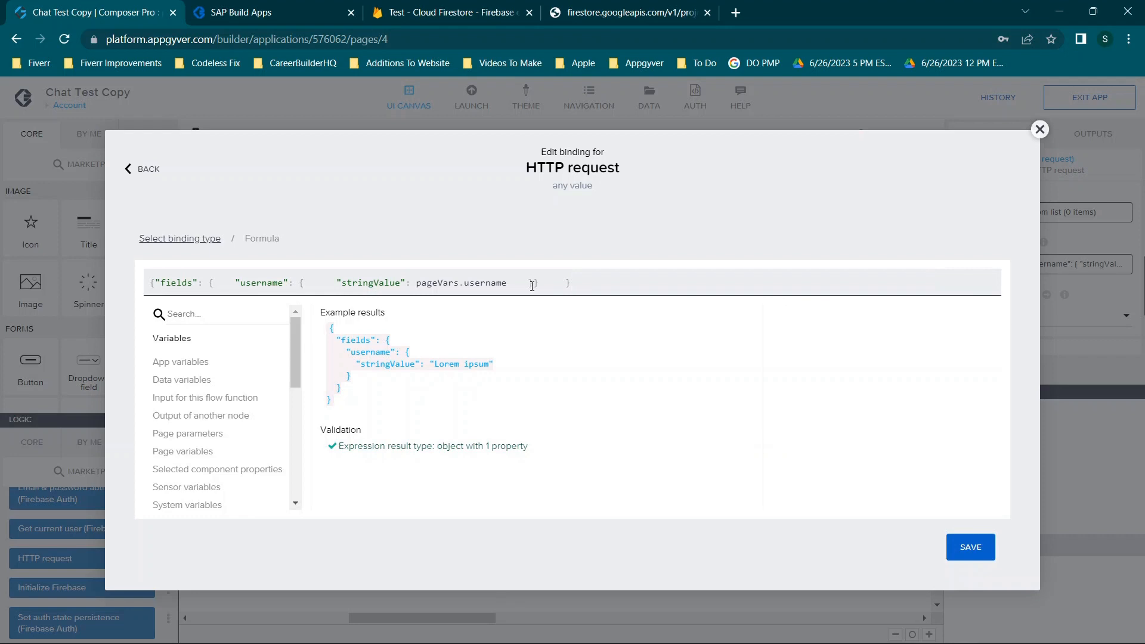
# Paste a second username object after the first in the request body formula
pyautogui.moveTo(532, 286); pyautogui.dragTo(210, 297)
pyautogui.hotkey('ctrl', 'c')
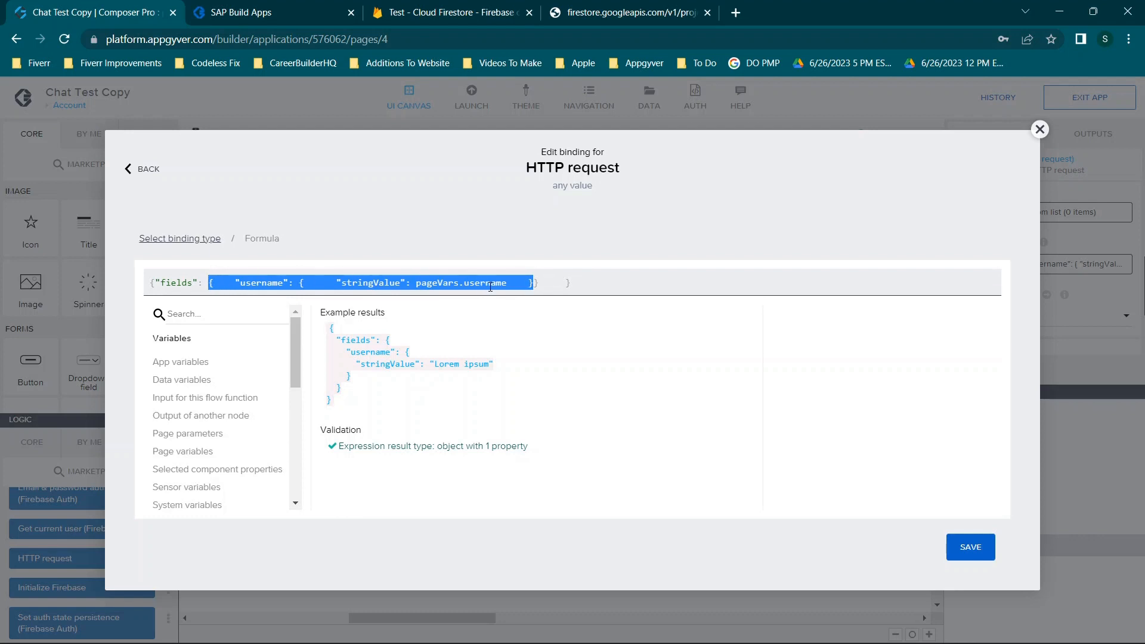
pyautogui.click(534, 286)
pyautogui.write(', {')
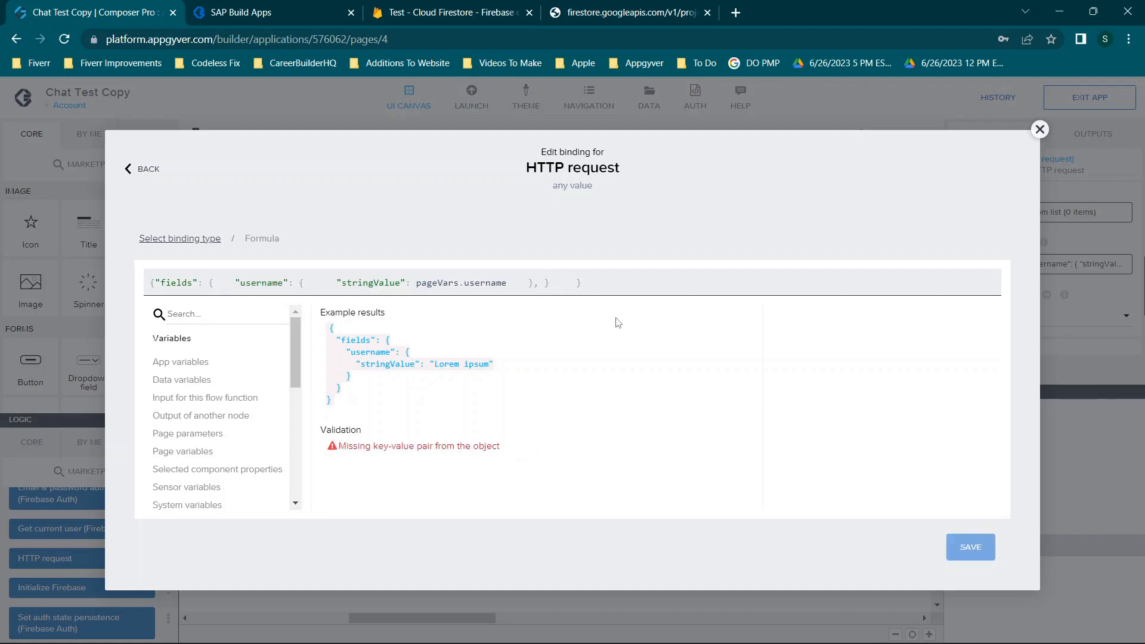
pyautogui.hotkey('ctrl', 'v')
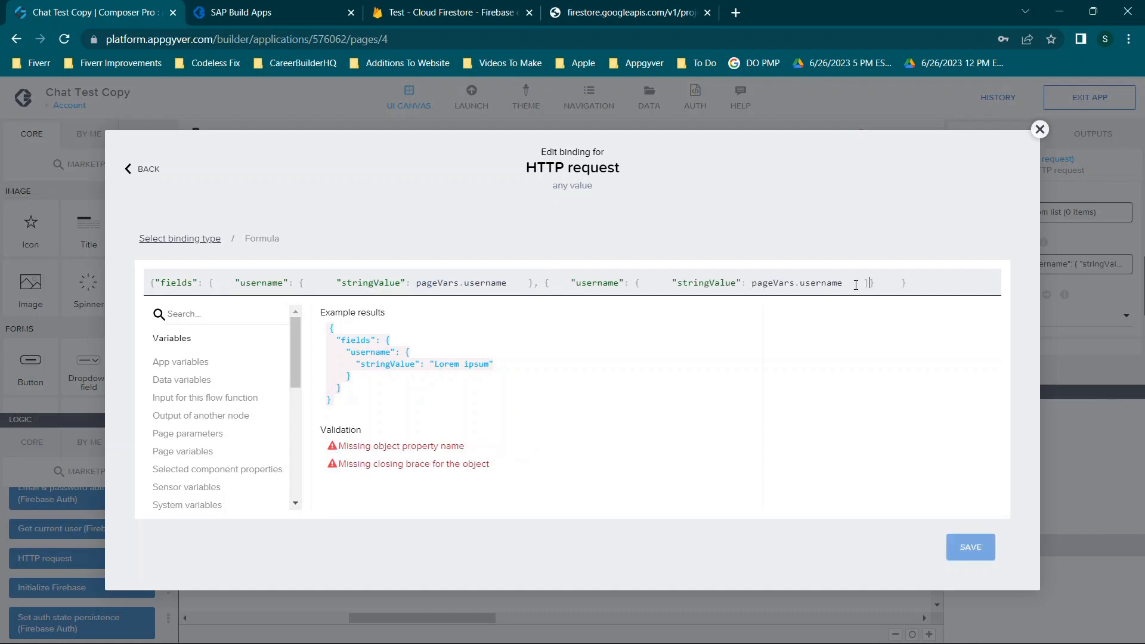
pyautogui.moveTo(578, 284); pyautogui.dragTo(615, 285)
# Compare against the Firestore profiles document, then delete the duplicated second username object
pyautogui.click(513, 6)
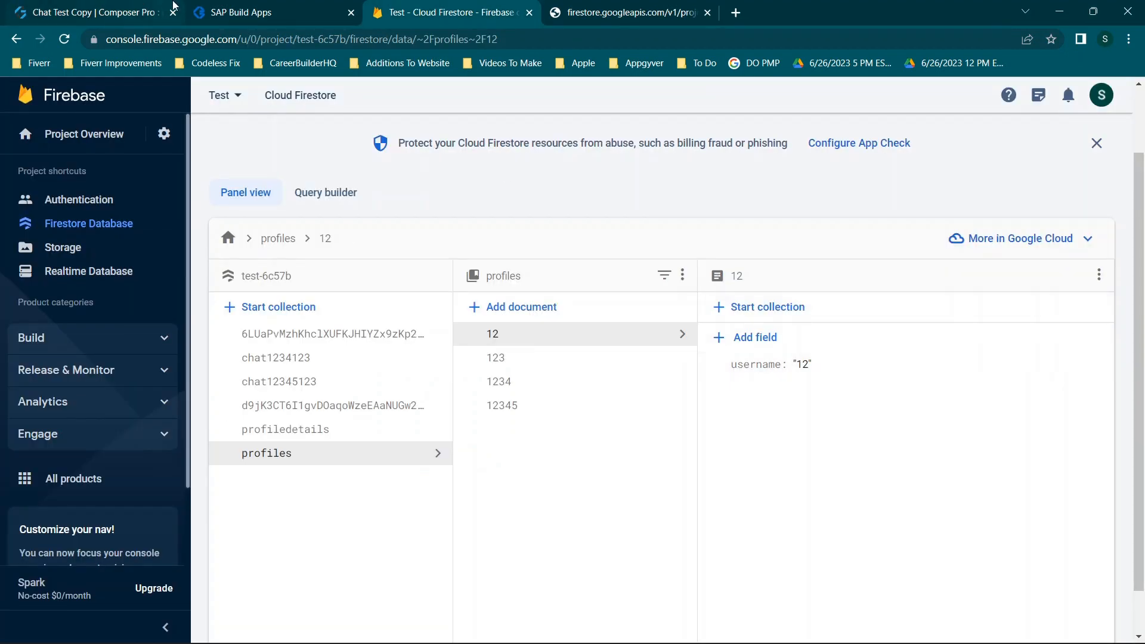
pyautogui.click(214, 7)
pyautogui.click(76, 7)
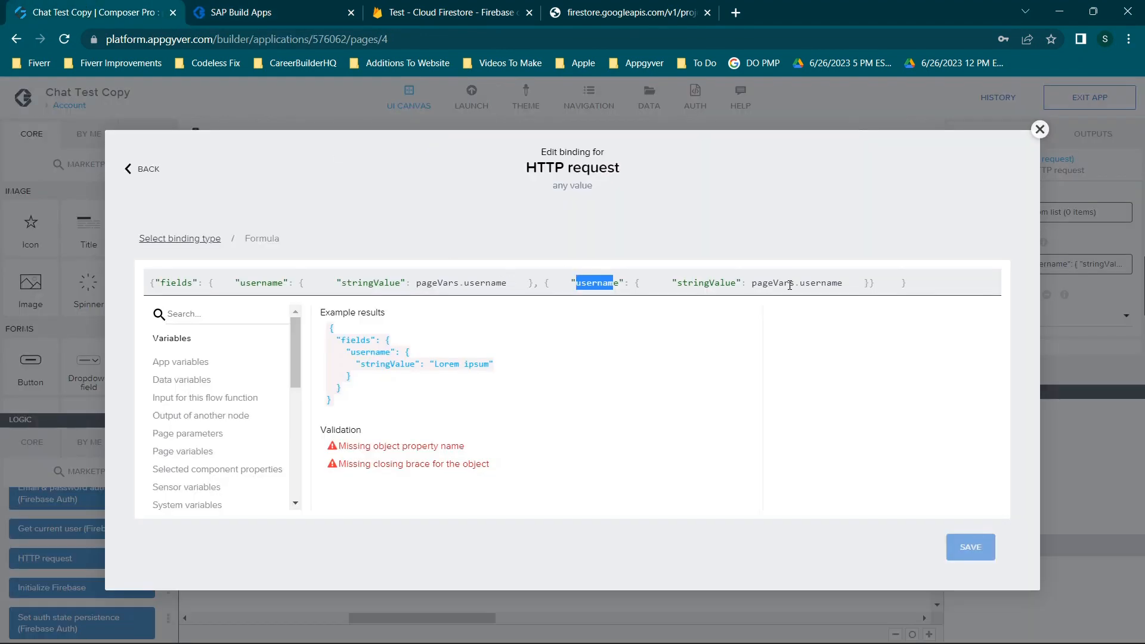
pyautogui.moveTo(761, 282); pyautogui.dragTo(827, 282)
pyautogui.click(432, 5)
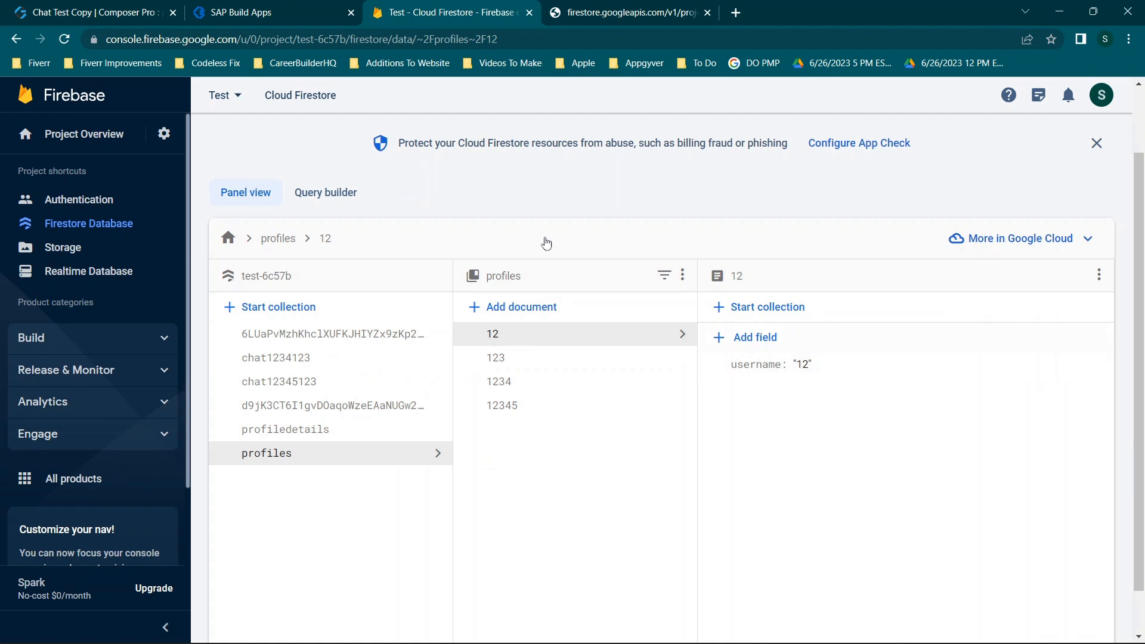
pyautogui.click(230, 7)
pyautogui.click(123, 4)
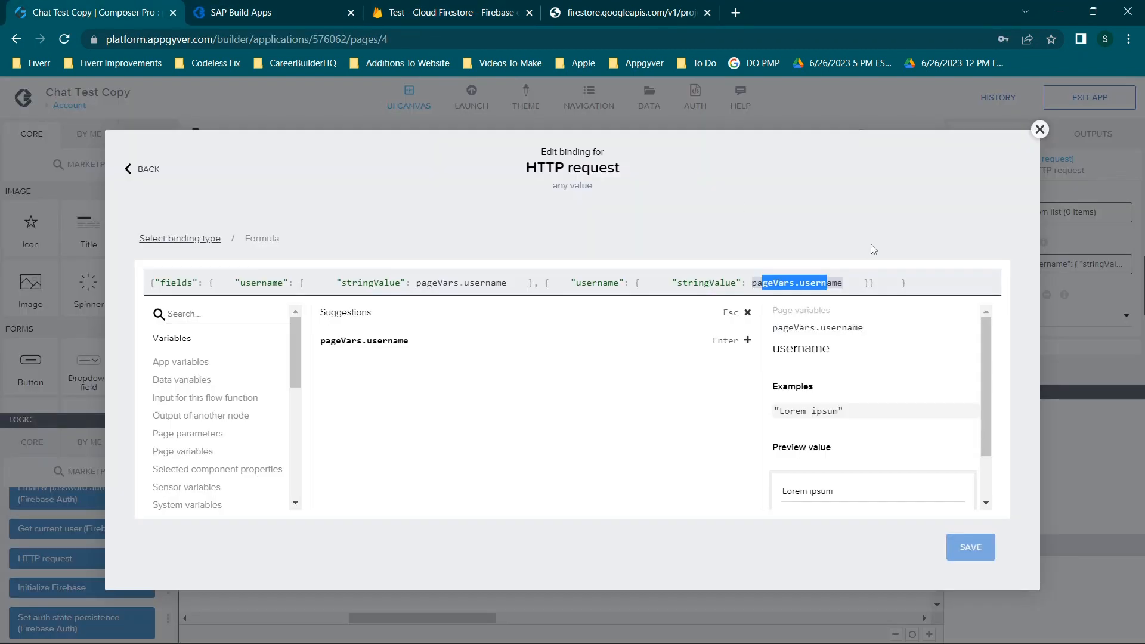
pyautogui.moveTo(754, 282); pyautogui.dragTo(848, 287)
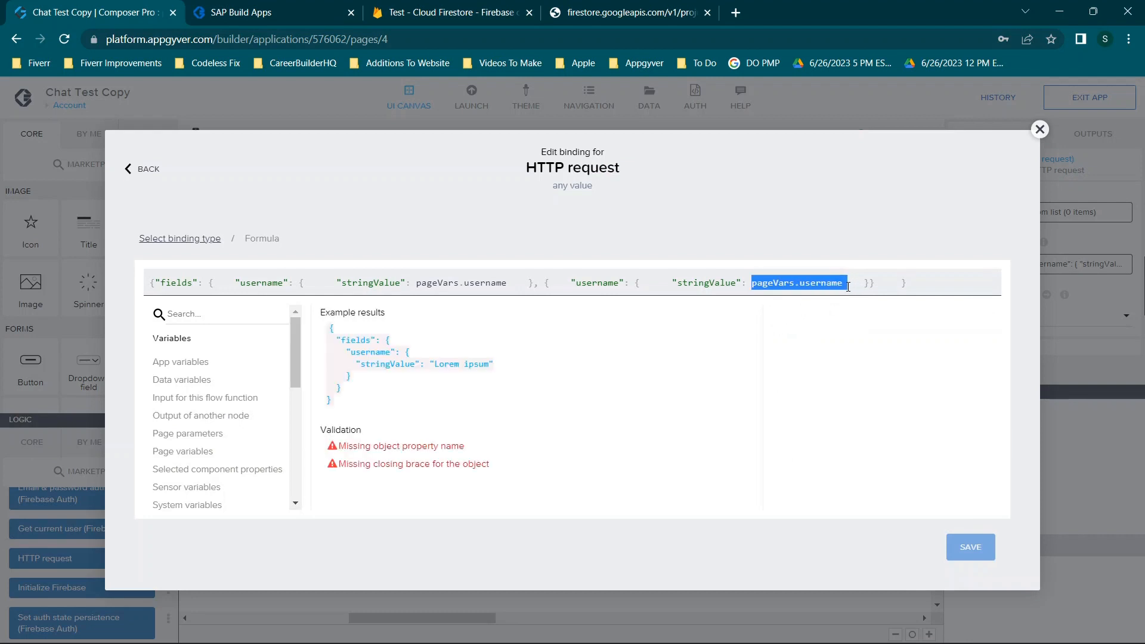
pyautogui.moveTo(536, 282); pyautogui.dragTo(869, 276)
pyautogui.press('BackSpace')
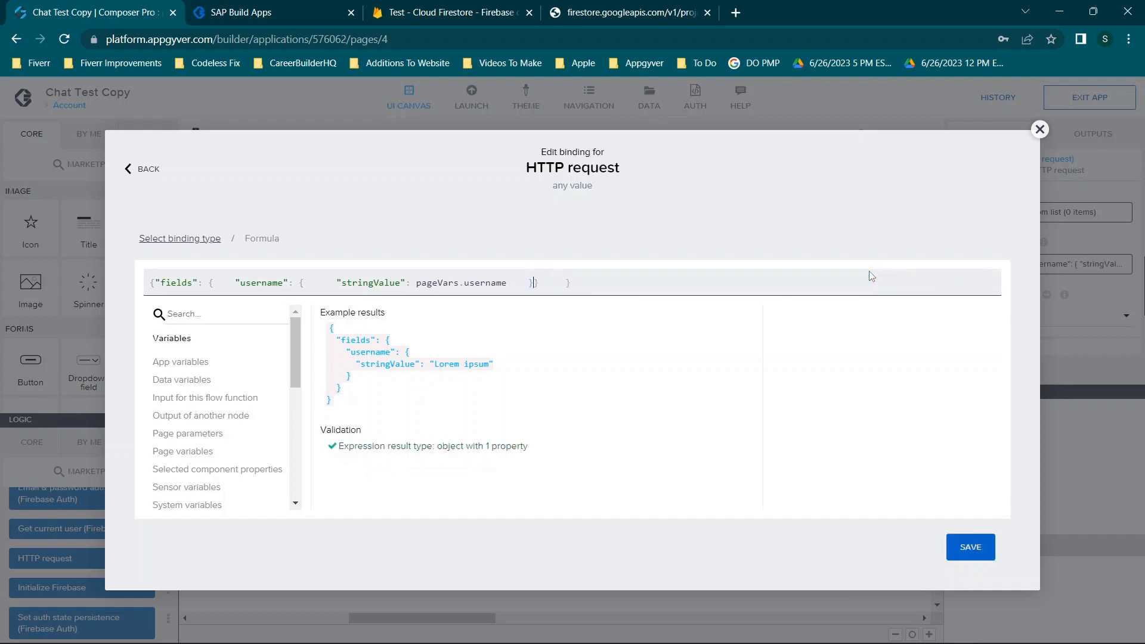
# Save the single-object request body formula and recheck its pageVars.username binding
pyautogui.click(971, 547)
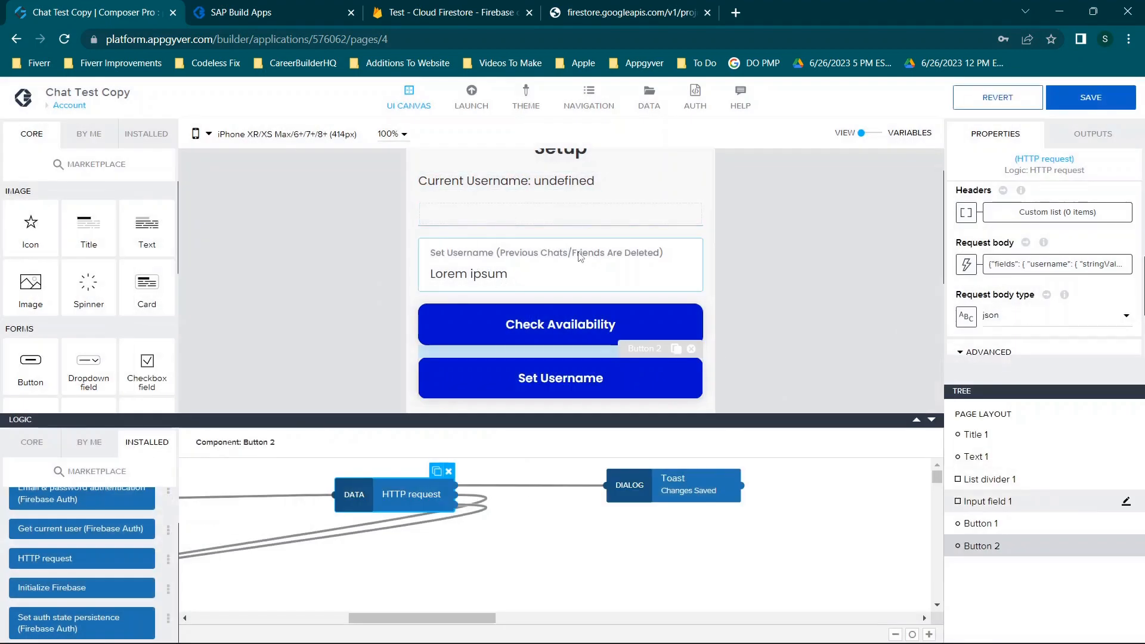
pyautogui.click(1024, 267)
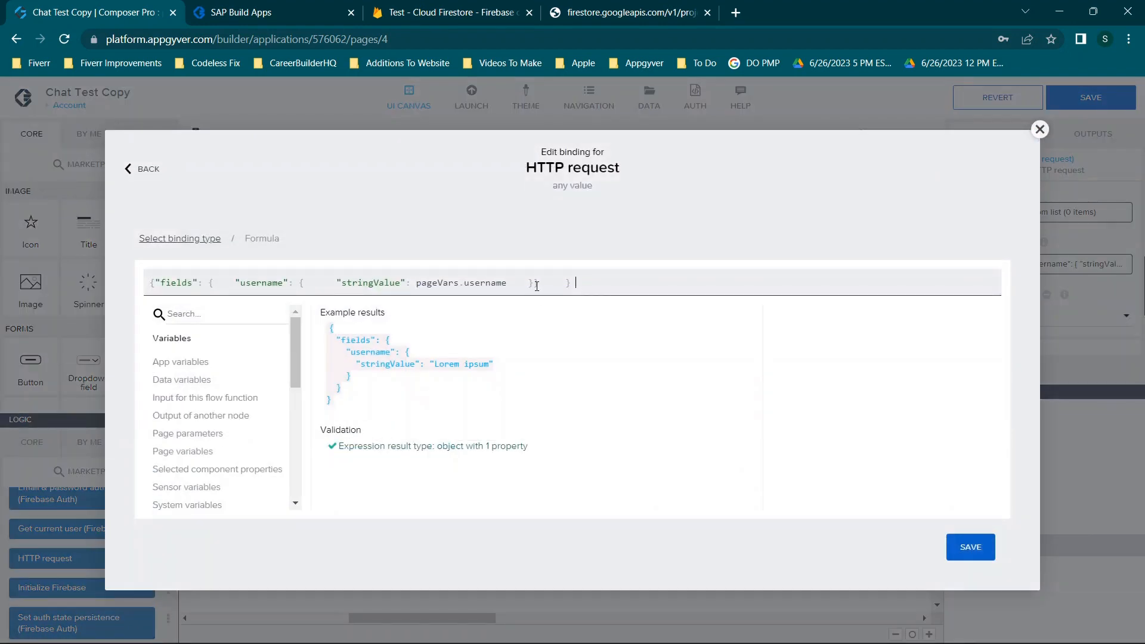
pyautogui.moveTo(533, 283); pyautogui.dragTo(234, 275)
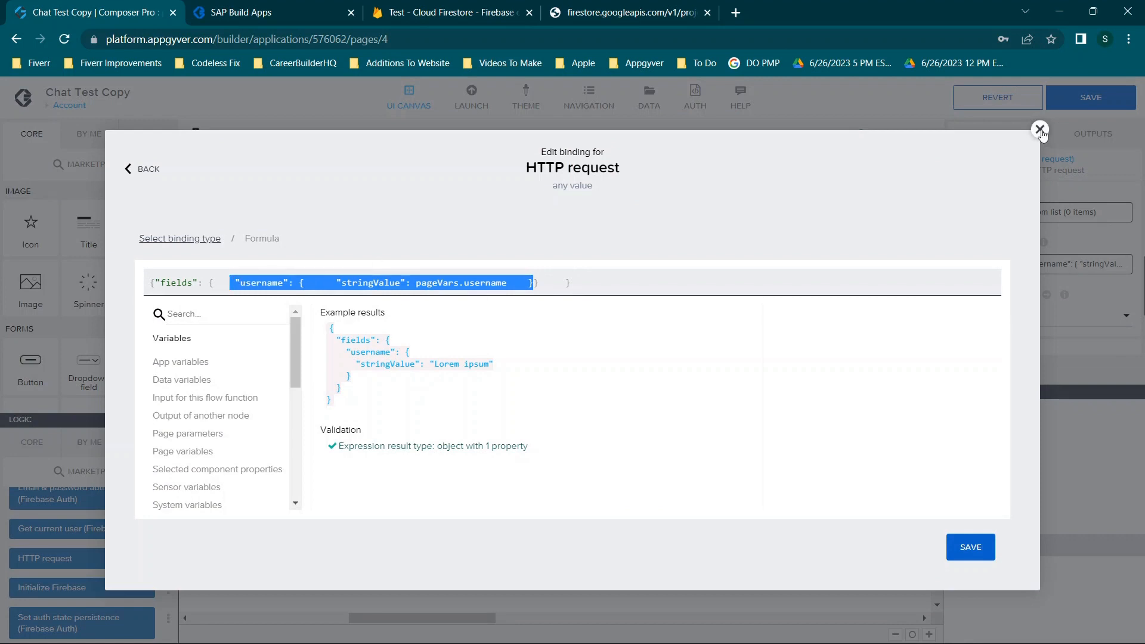
pyautogui.click(251, 281)
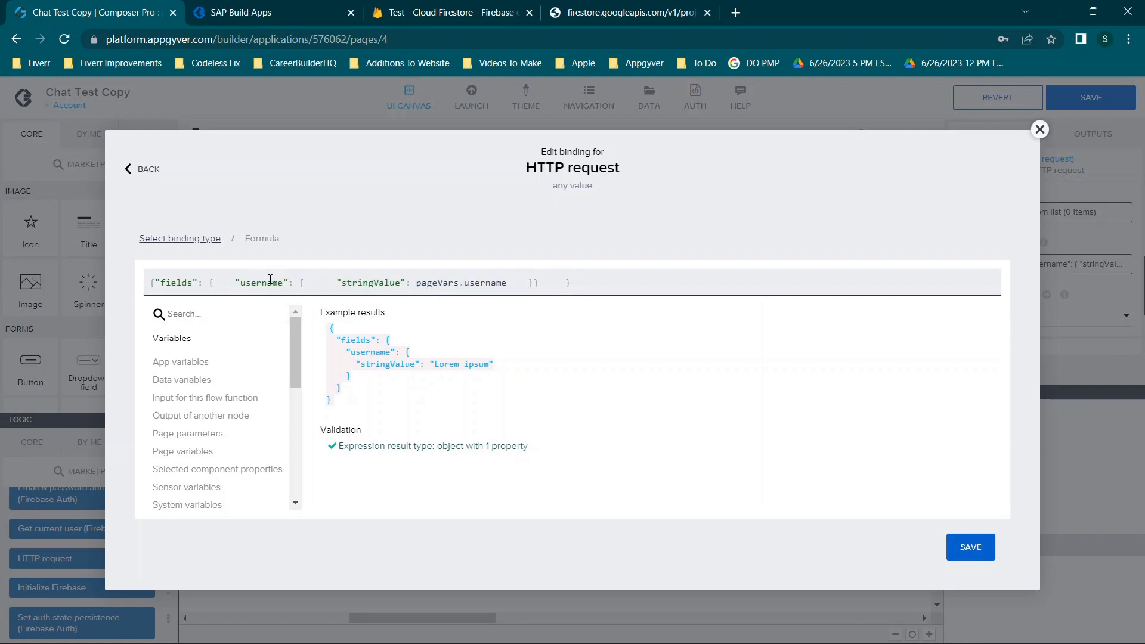
pyautogui.moveTo(425, 282); pyautogui.dragTo(517, 282)
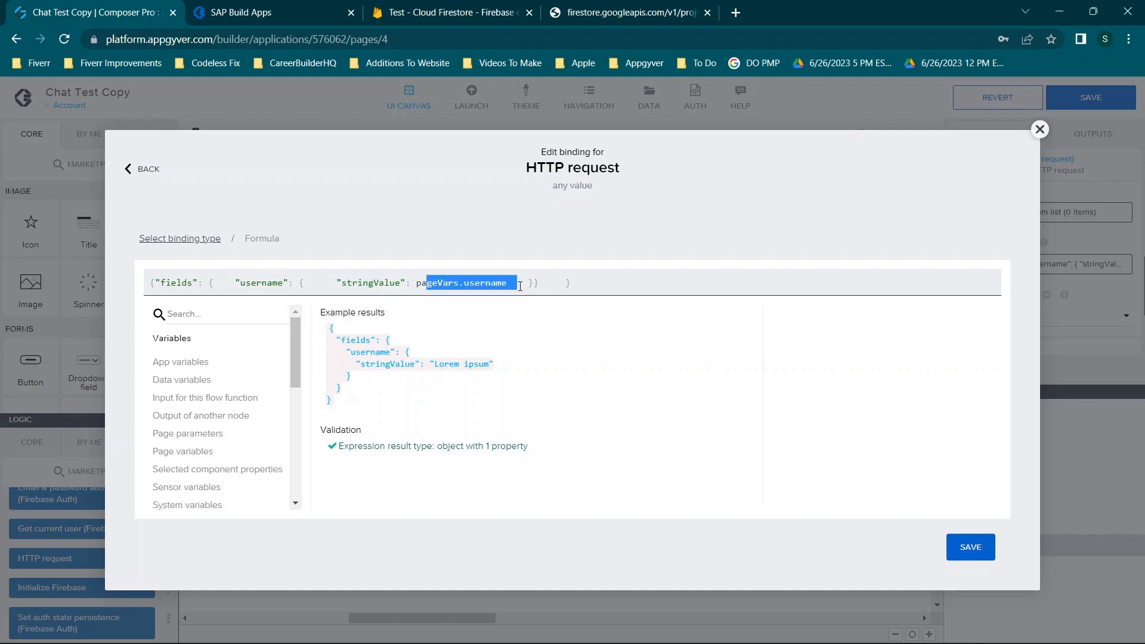
# Save the app and list the app variables project and tempprofileurl
pyautogui.click(1040, 129)
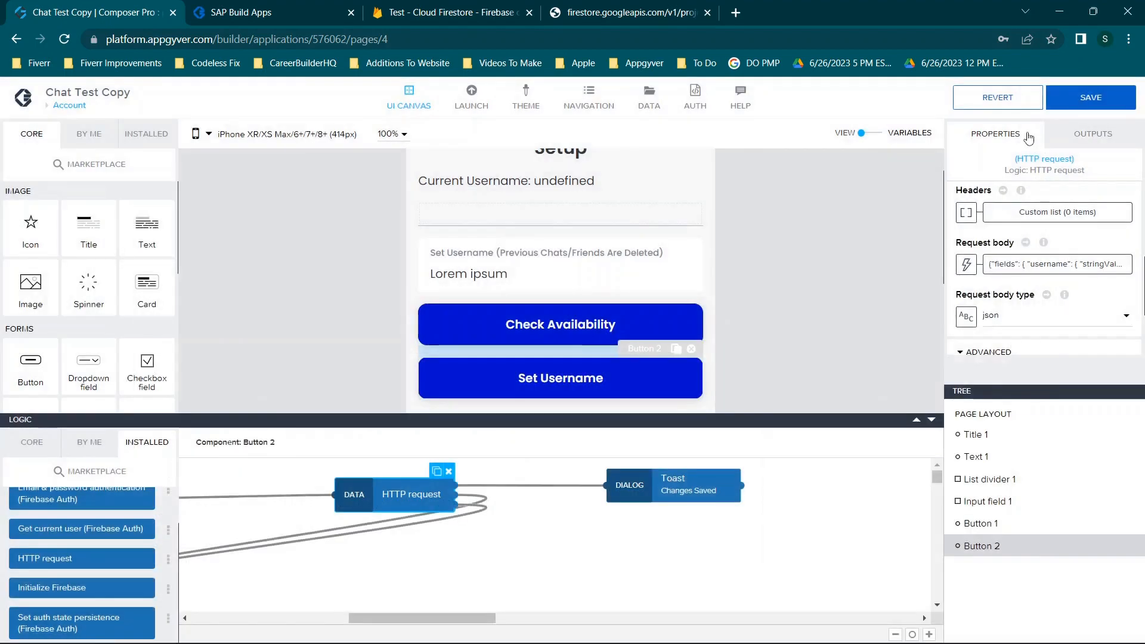
pyautogui.click(1091, 97)
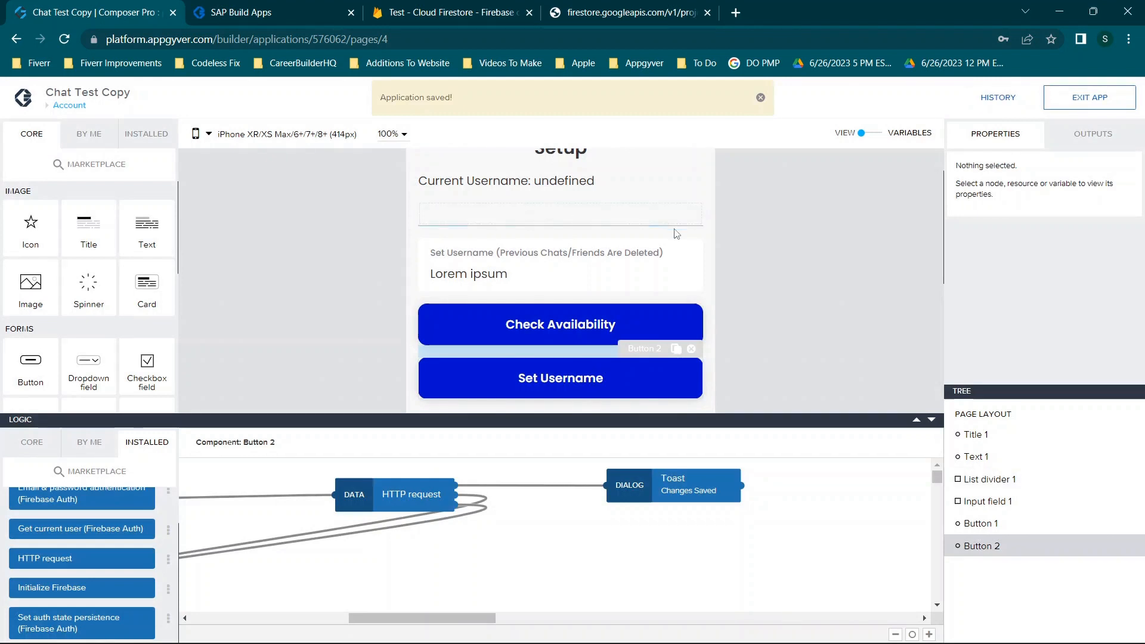
pyautogui.click(865, 132)
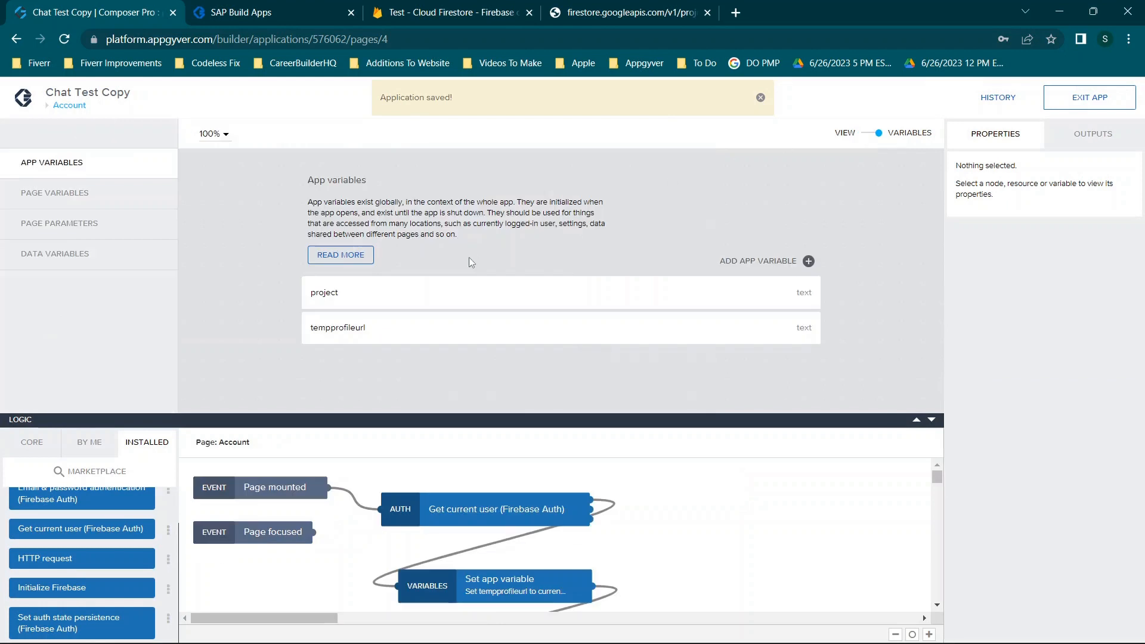
# Inspect the tempprofileurl app variable, then go back to the Account page layout
pyautogui.click(533, 332)
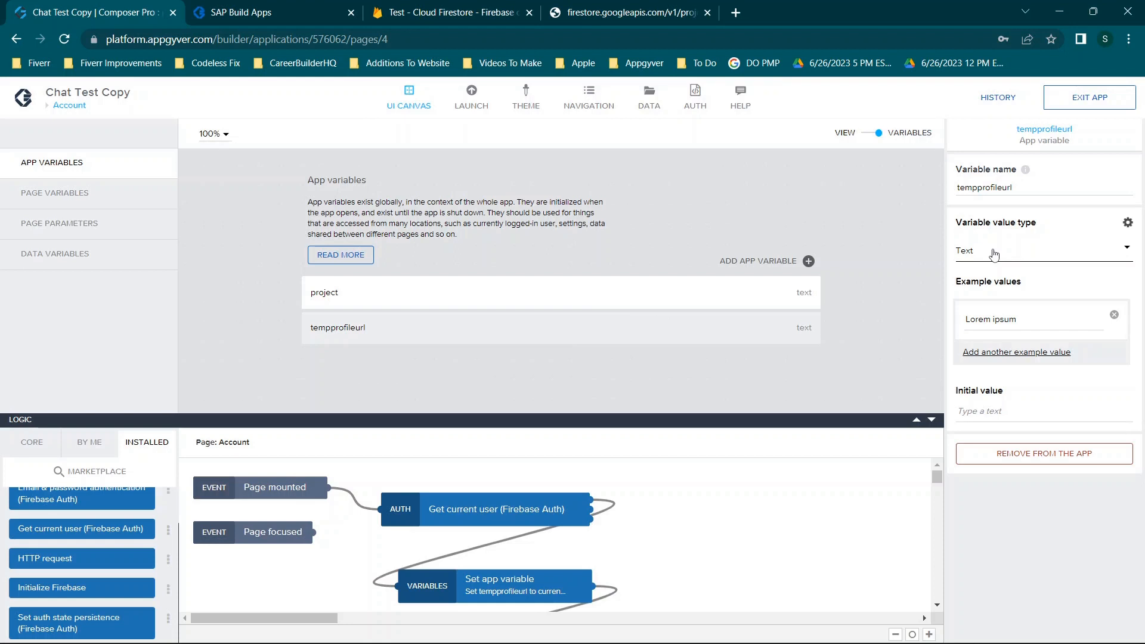
pyautogui.click(879, 133)
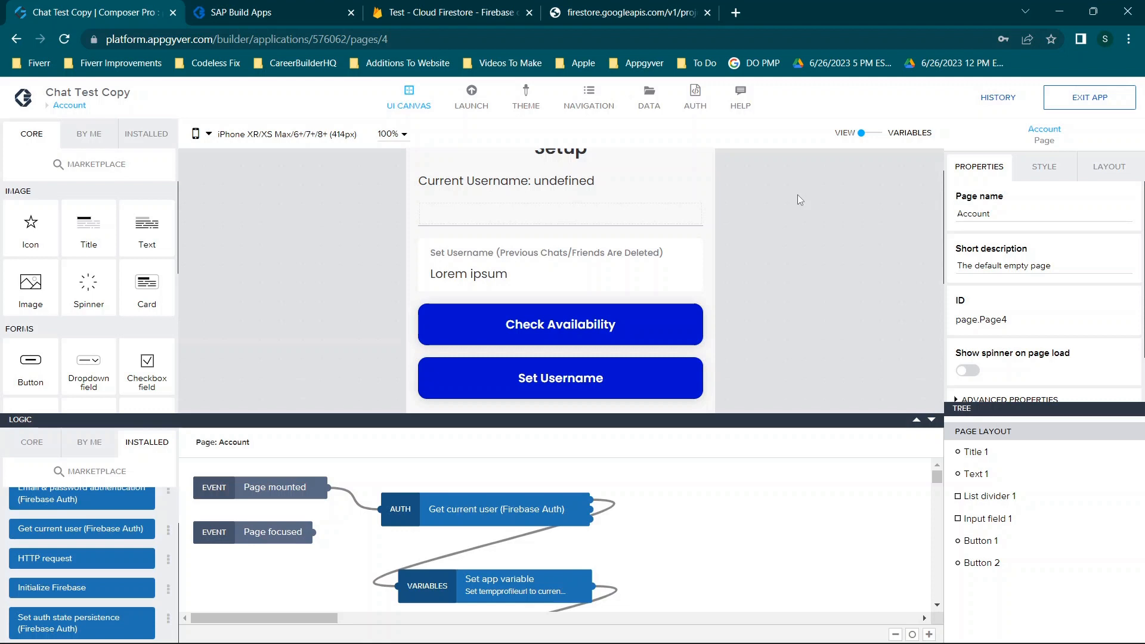
# Show the Set Username HTTP request, whose URL uses appVars.project and pageVars.username
pyautogui.click(618, 377)
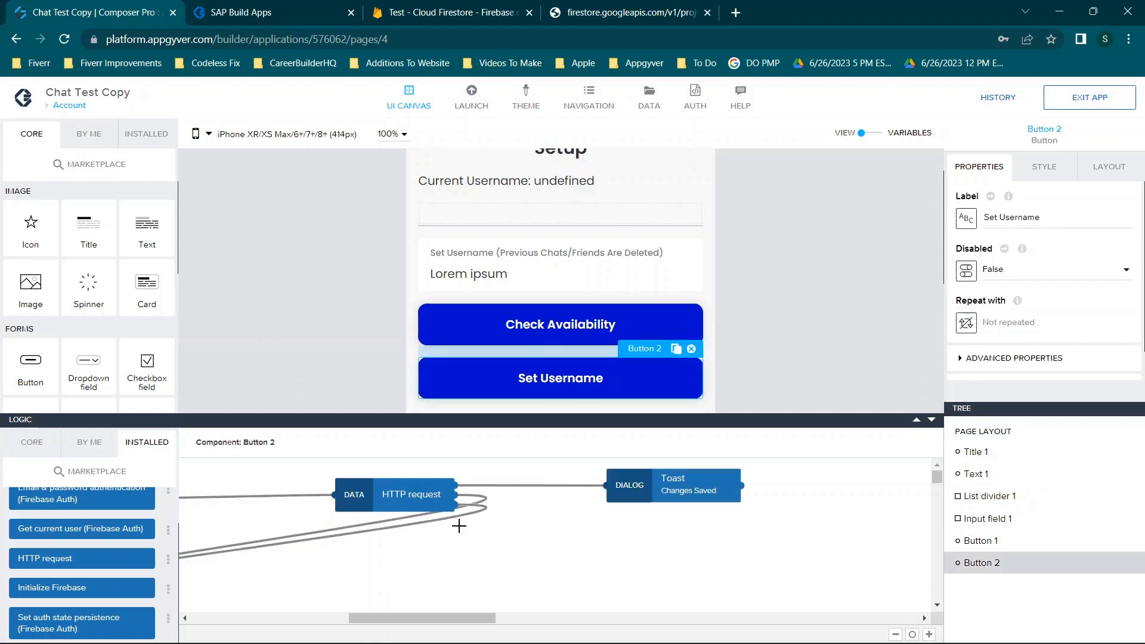
pyautogui.click(419, 481)
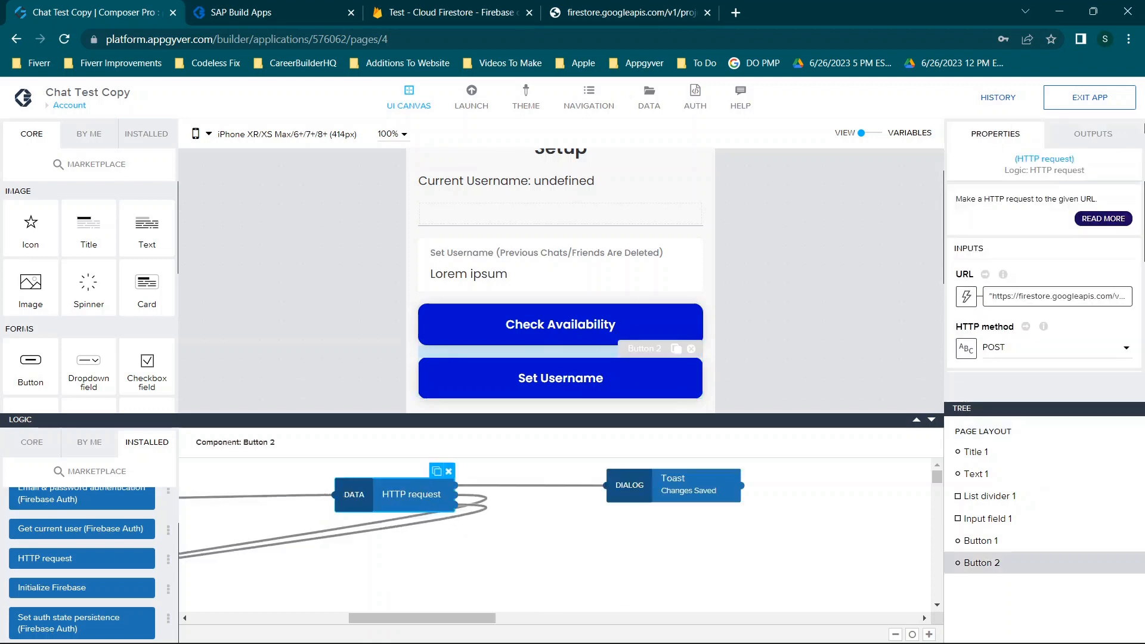
pyautogui.scroll(-3, 1099, 212)
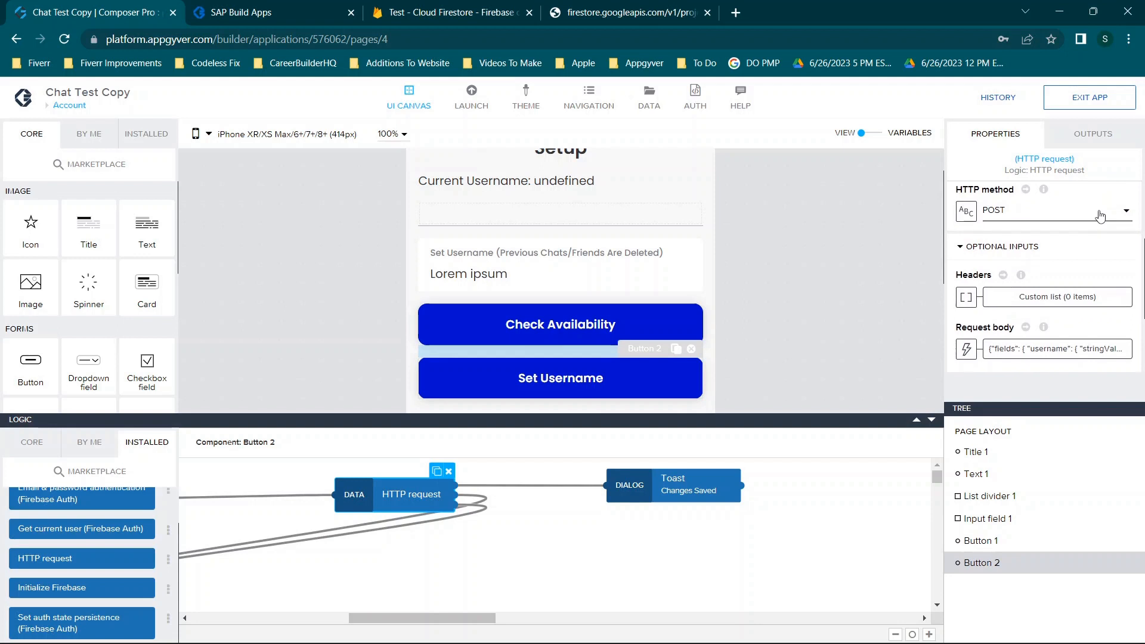
pyautogui.click(482, 8)
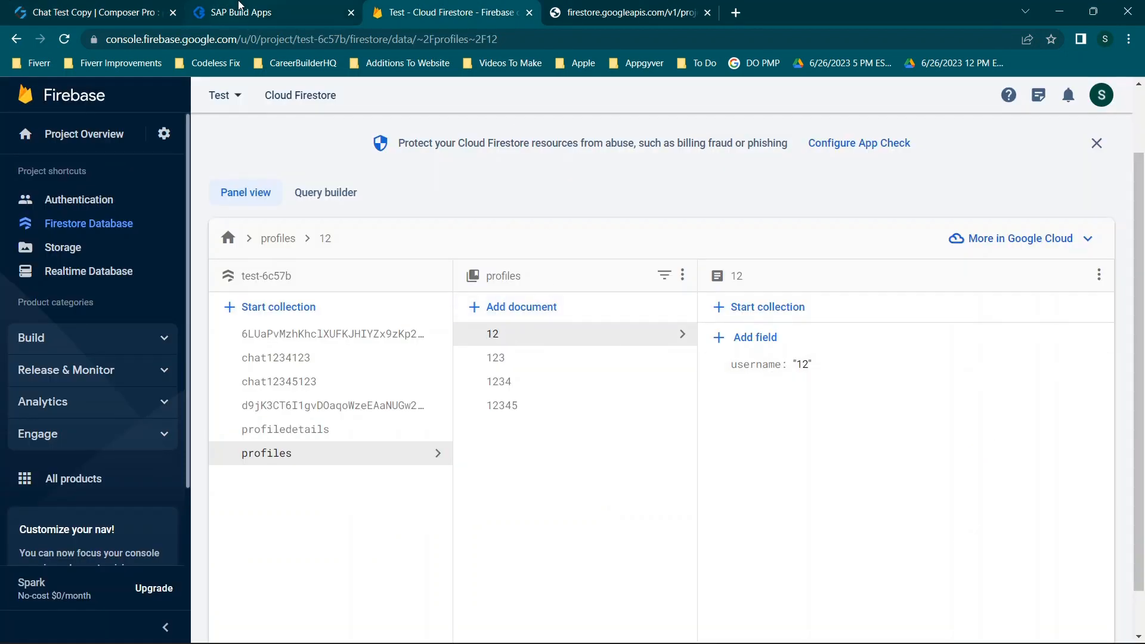
pyautogui.moveTo(109, 6)
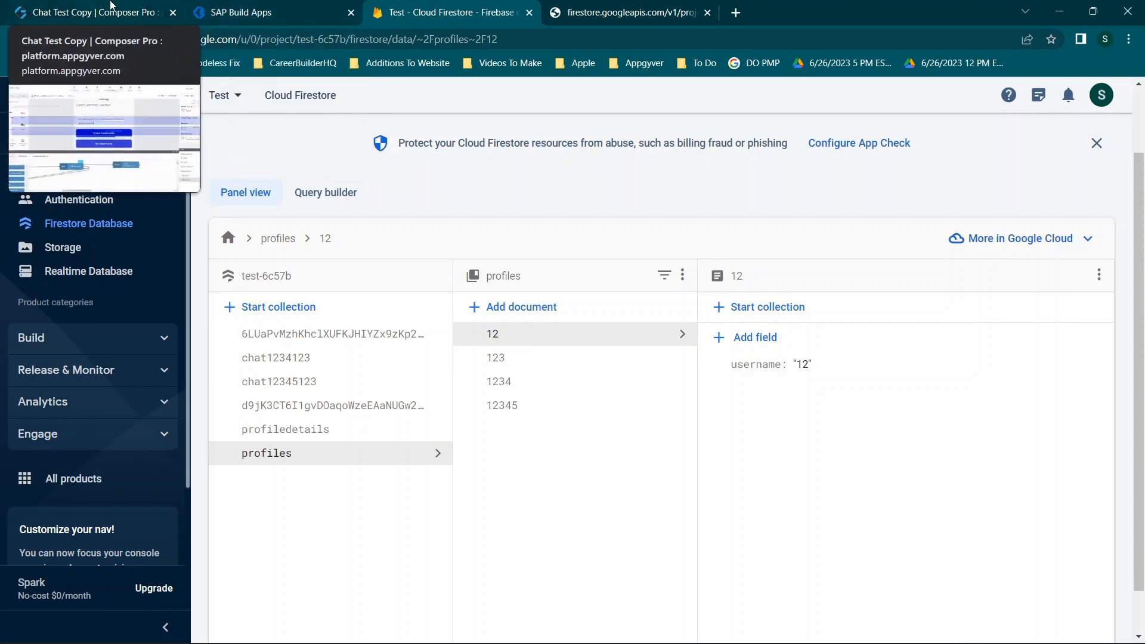
pyautogui.click(109, 7)
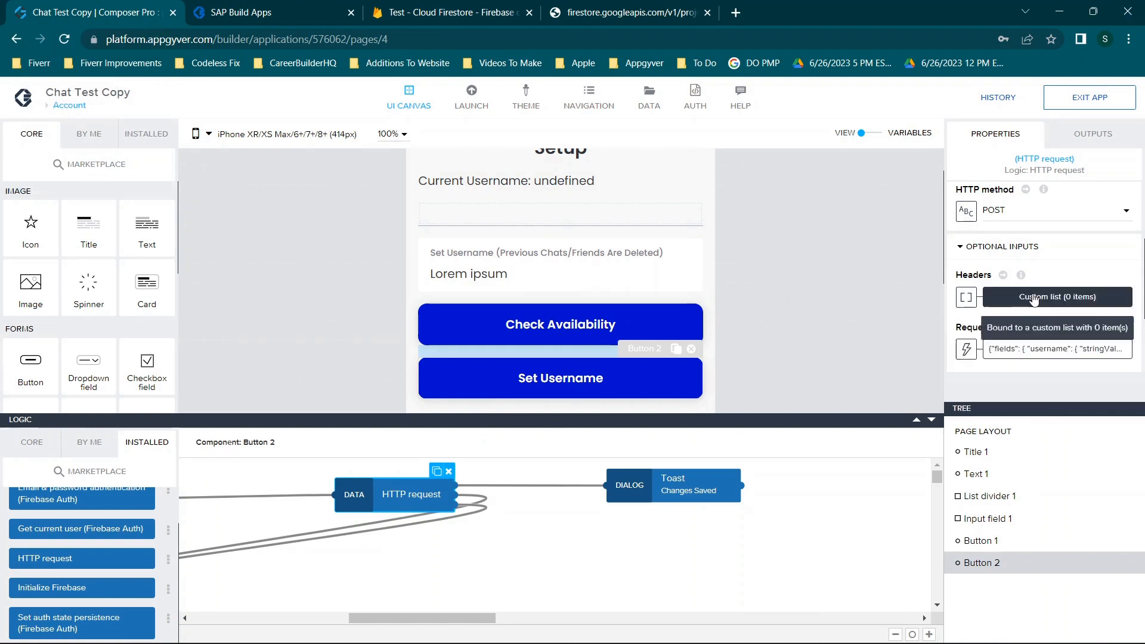
pyautogui.scroll(2, 1017, 265)
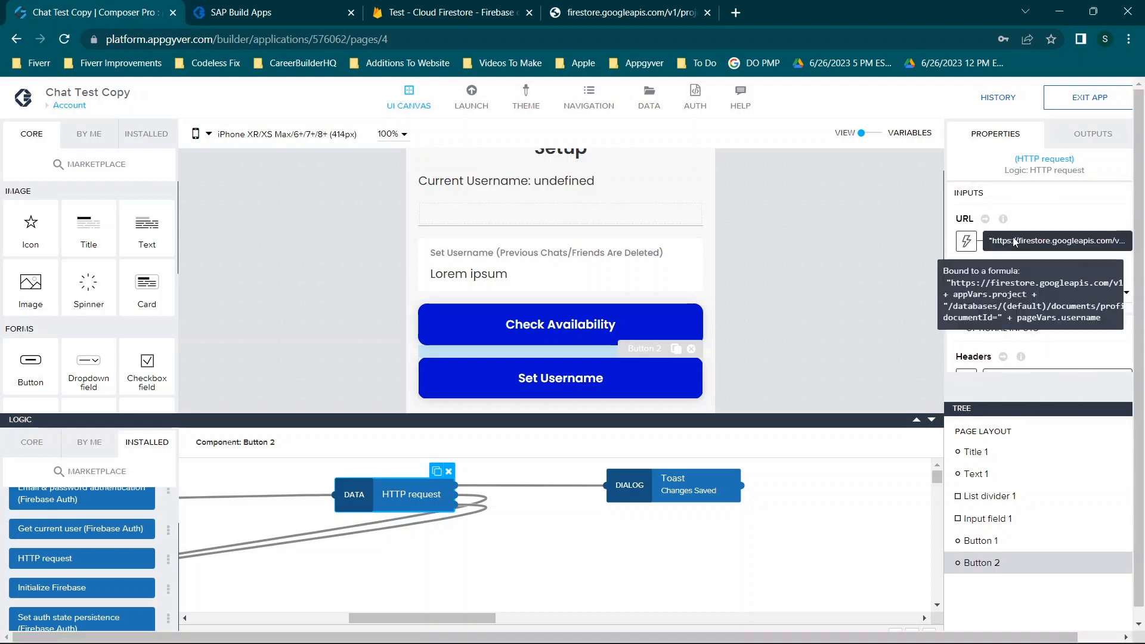
pyautogui.click(1014, 241)
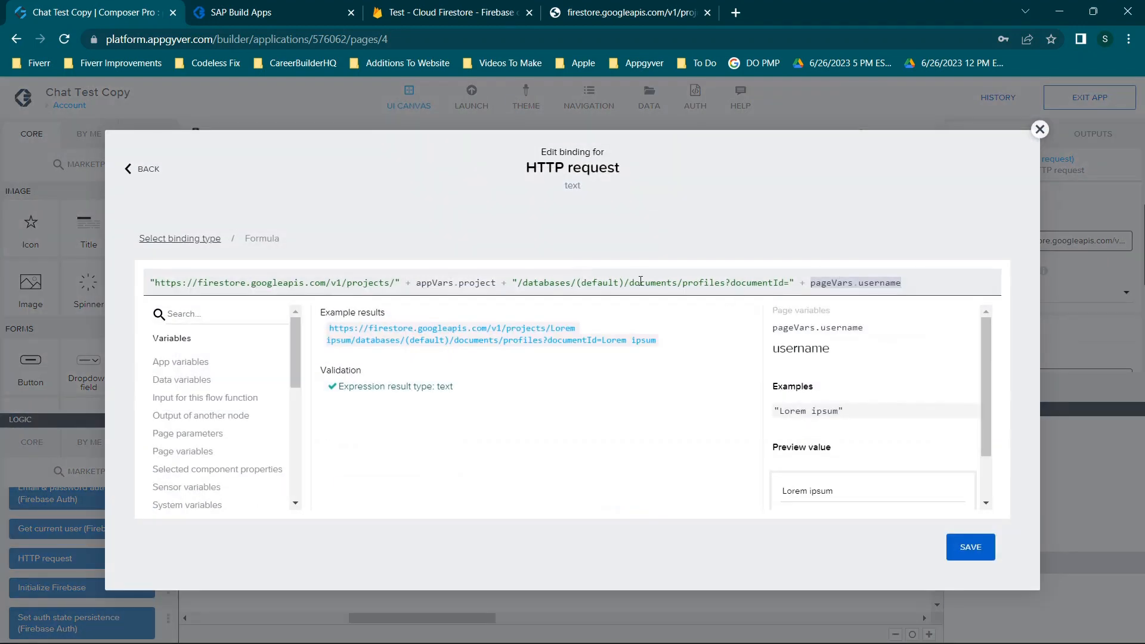
pyautogui.moveTo(688, 282); pyautogui.dragTo(726, 279)
pyautogui.click(463, 12)
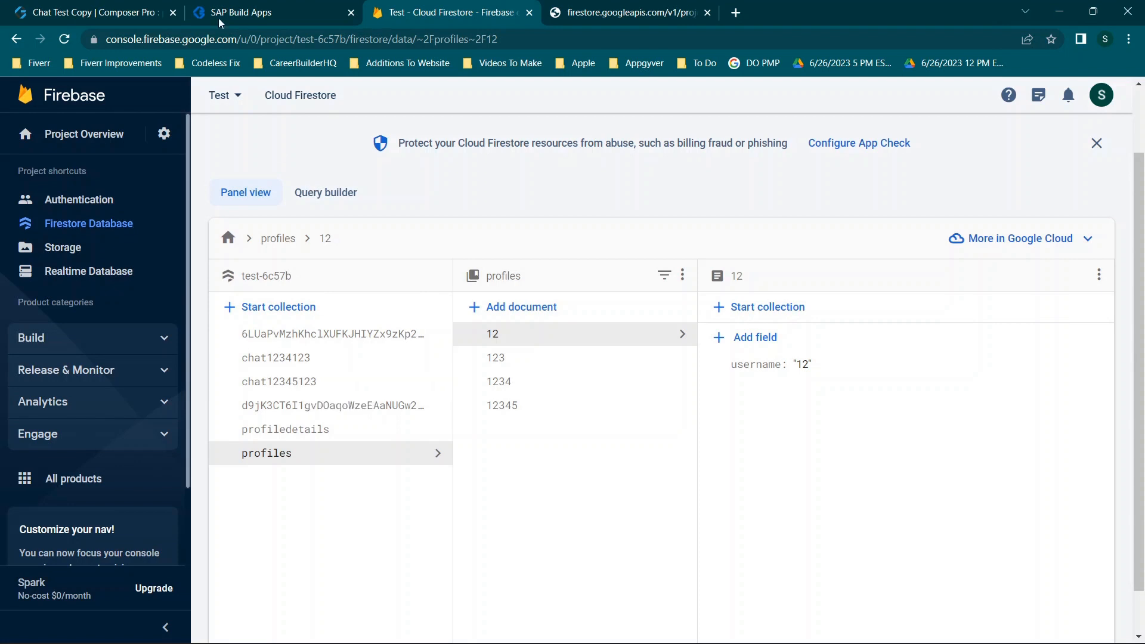
pyautogui.click(122, 5)
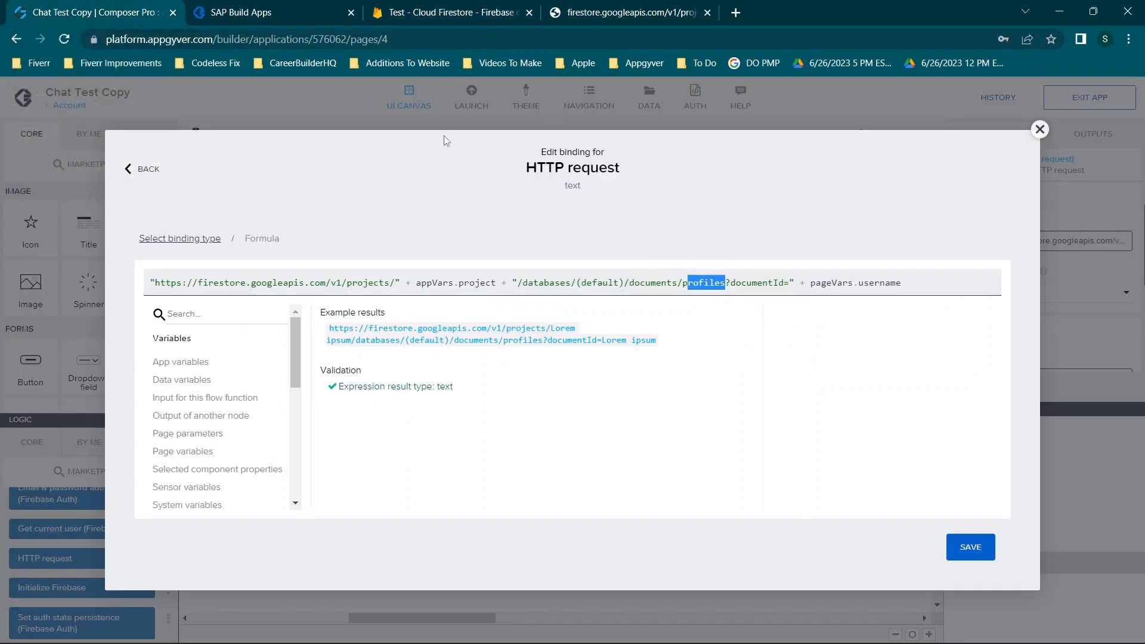
pyautogui.click(1041, 130)
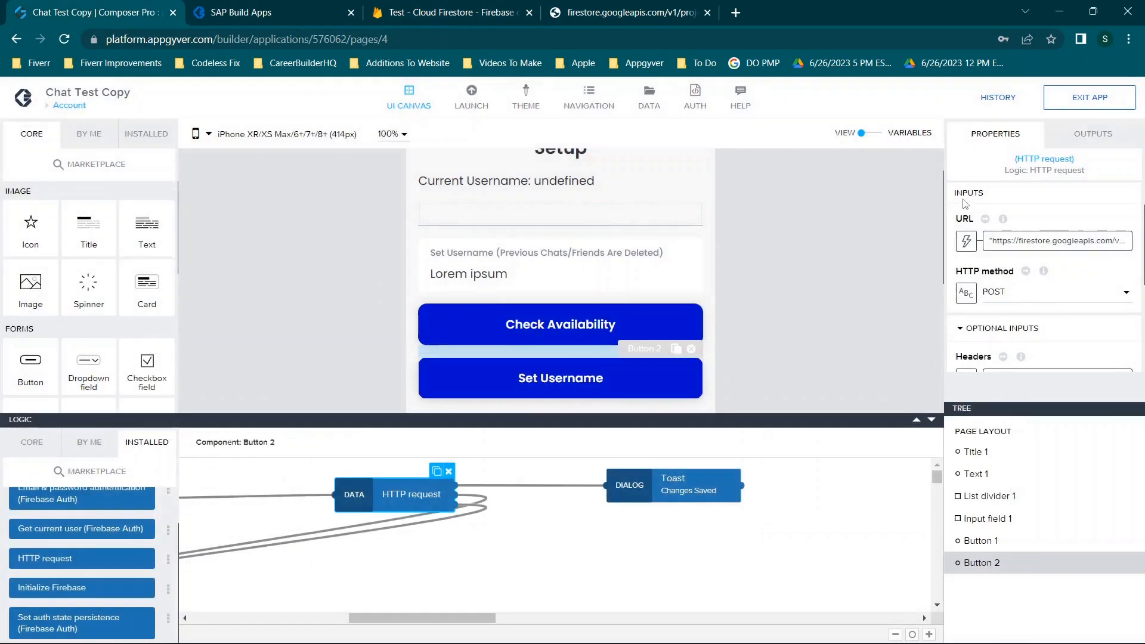
pyautogui.scroll(-1, 1037, 268)
pyautogui.scroll(-2, 1038, 268)
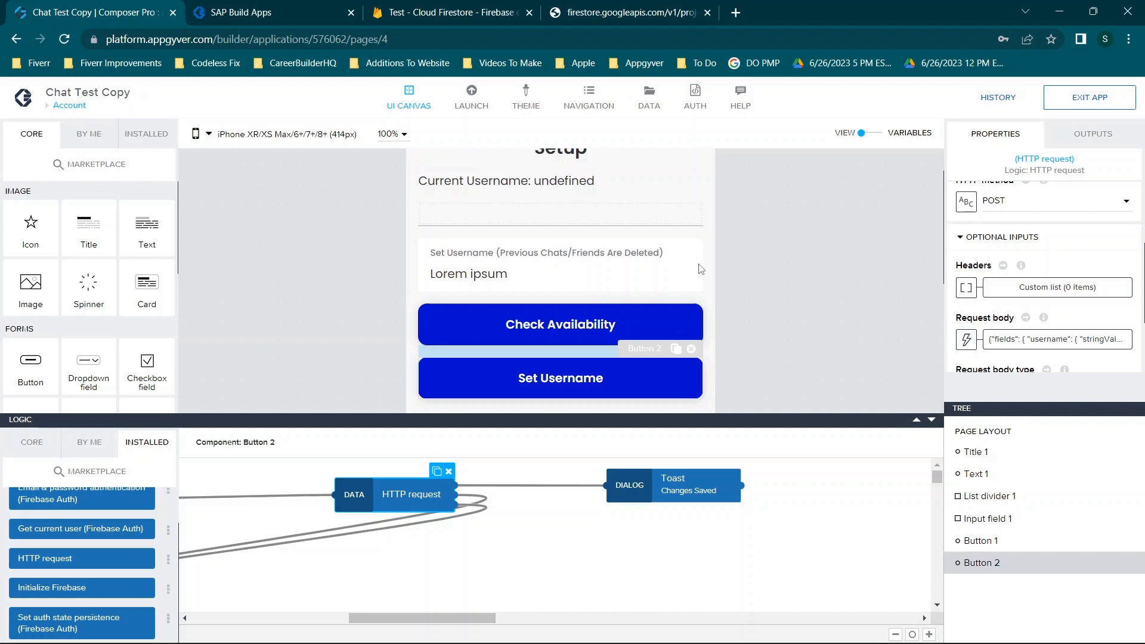
pyautogui.scroll(2, 513, 158)
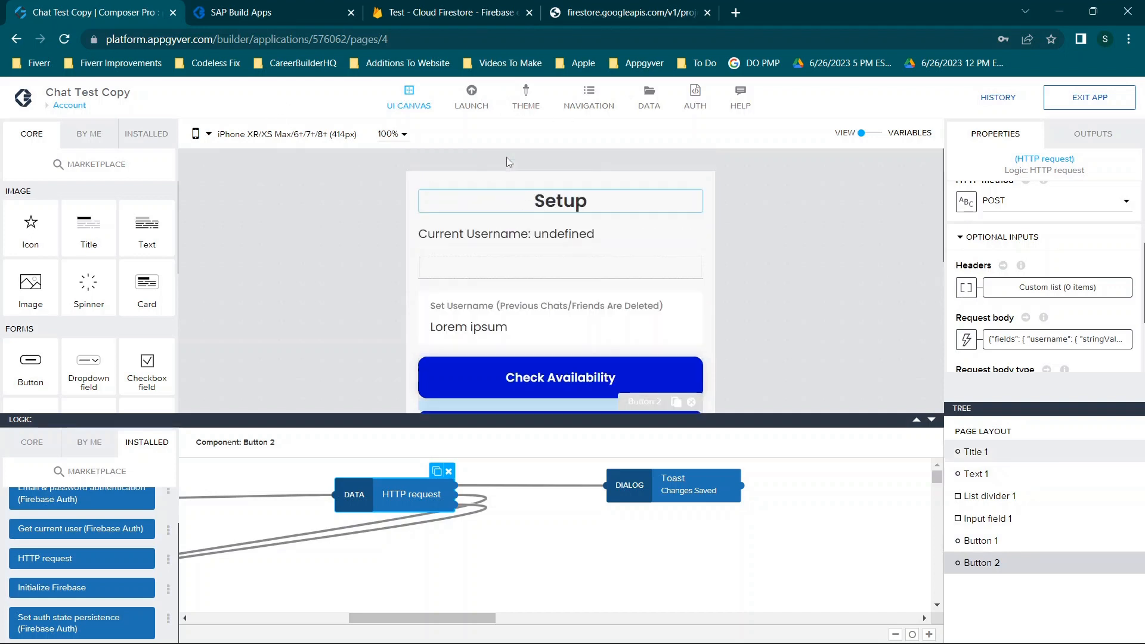
# Open the Chat page and select its Send button
pyautogui.click(87, 100)
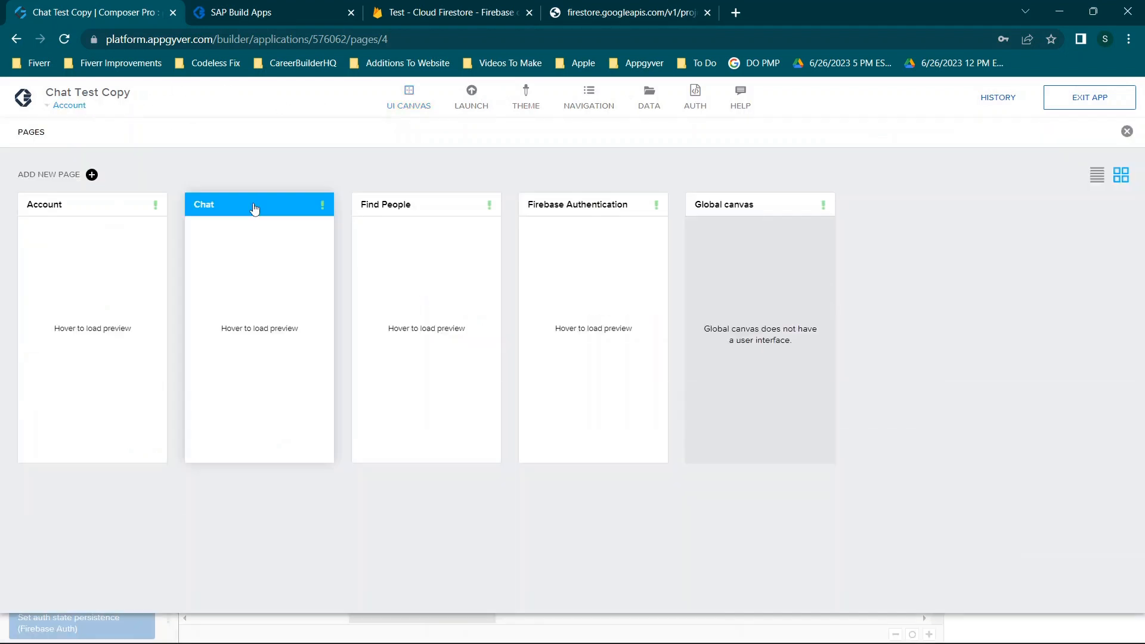
pyautogui.click(257, 234)
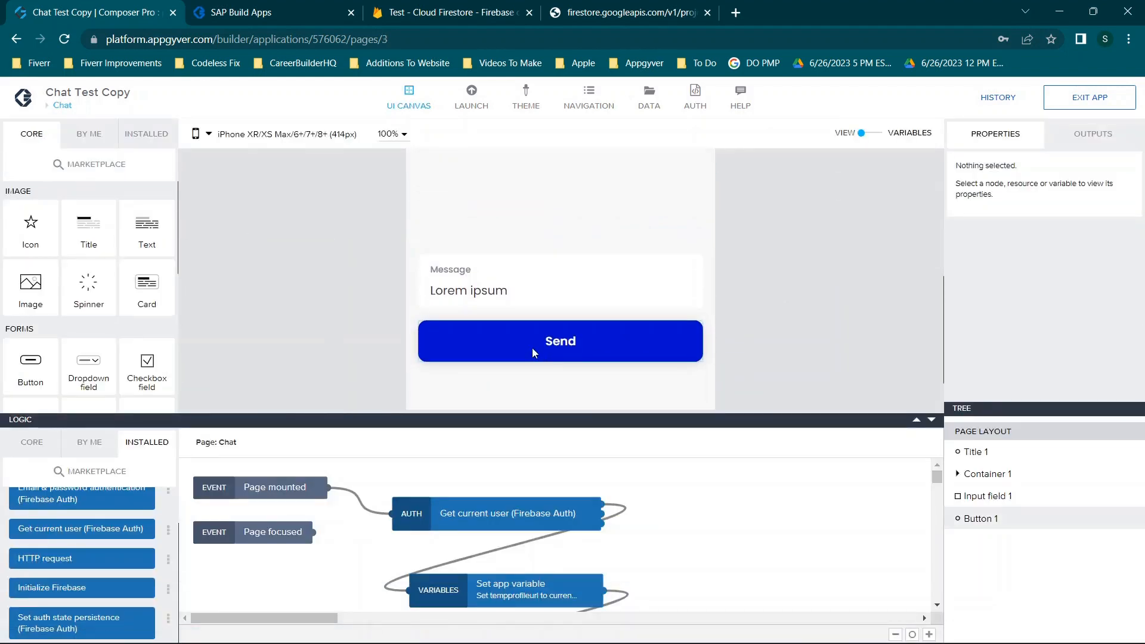
pyautogui.click(532, 348)
# Review the Send HTTP request's URL formula, POST method, empty headers and chat body
pyautogui.click(511, 502)
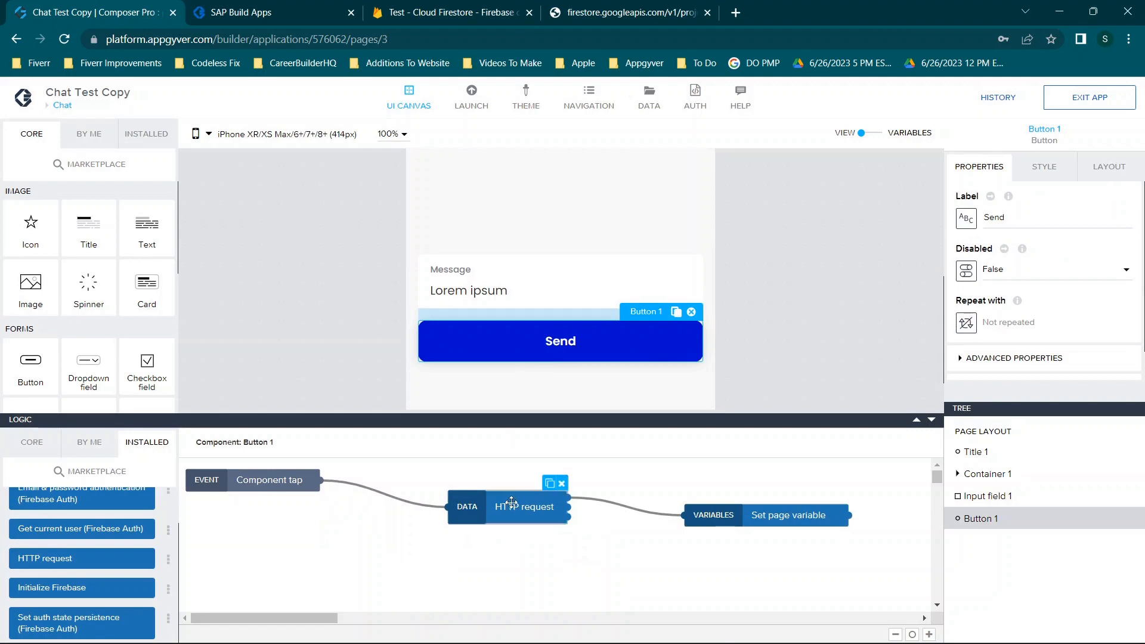
pyautogui.moveTo(1015, 302)
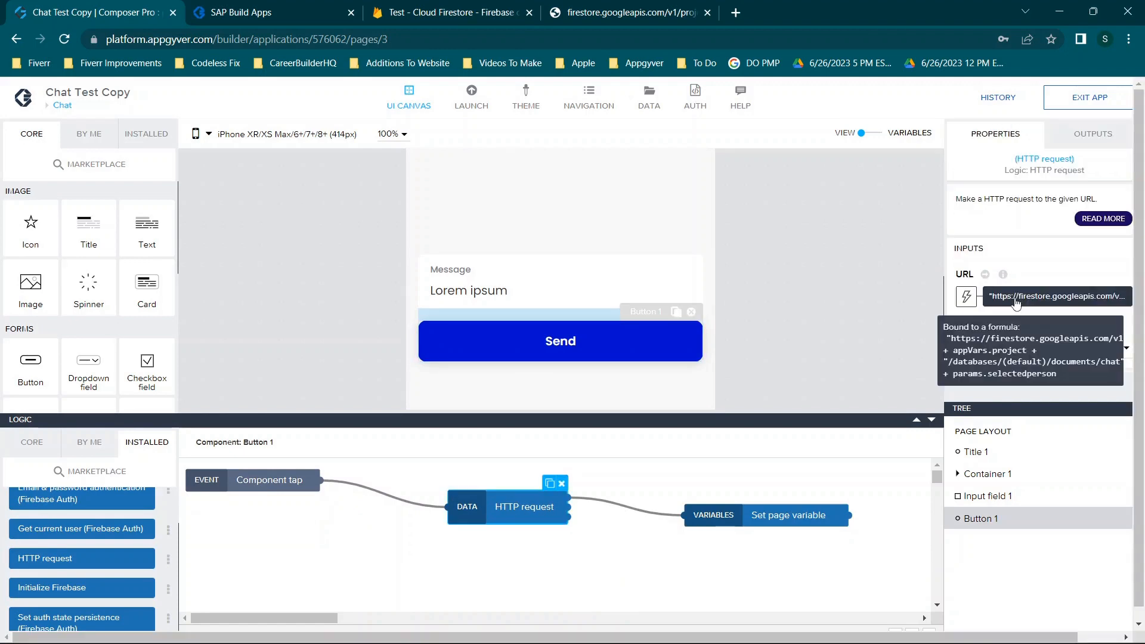
pyautogui.click(1051, 298)
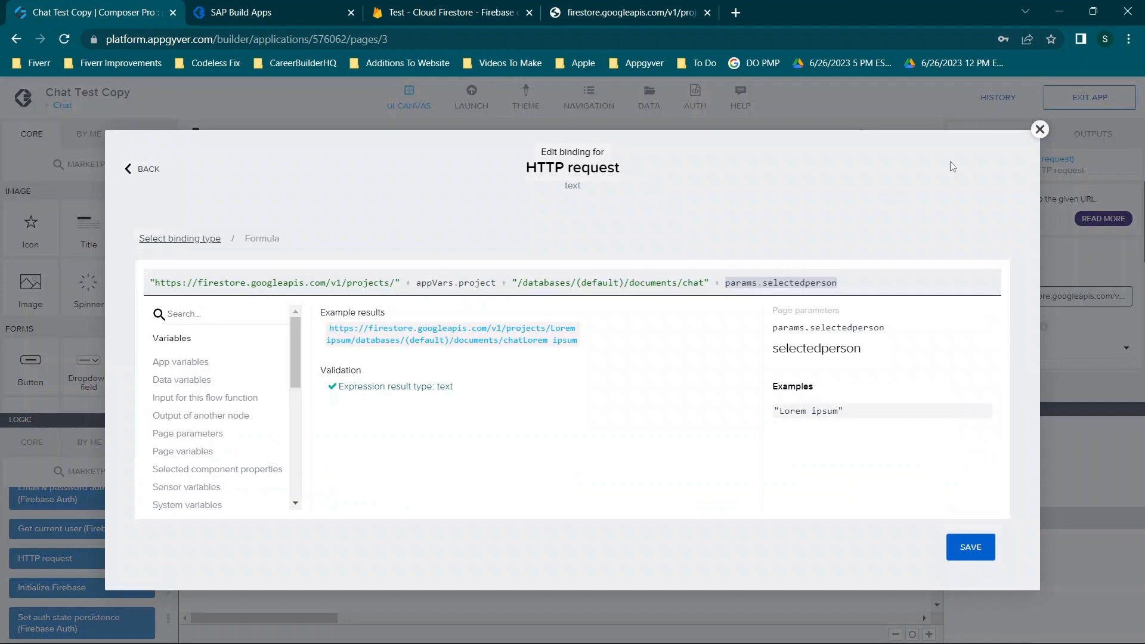
pyautogui.click(1040, 129)
pyautogui.scroll(-2, 1073, 280)
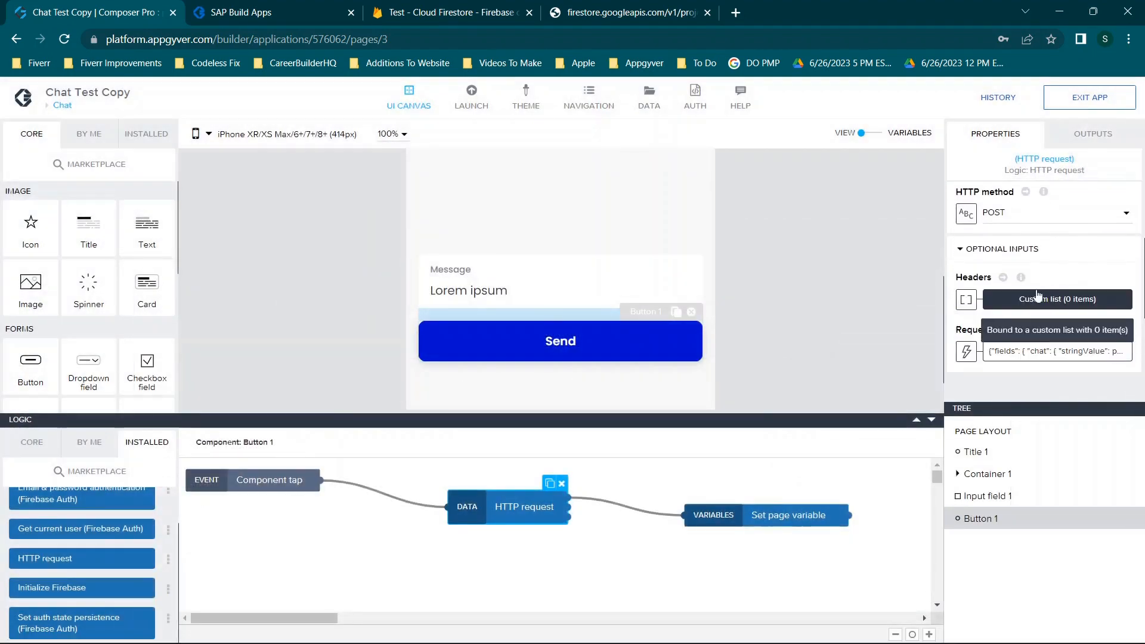
pyautogui.click(1015, 353)
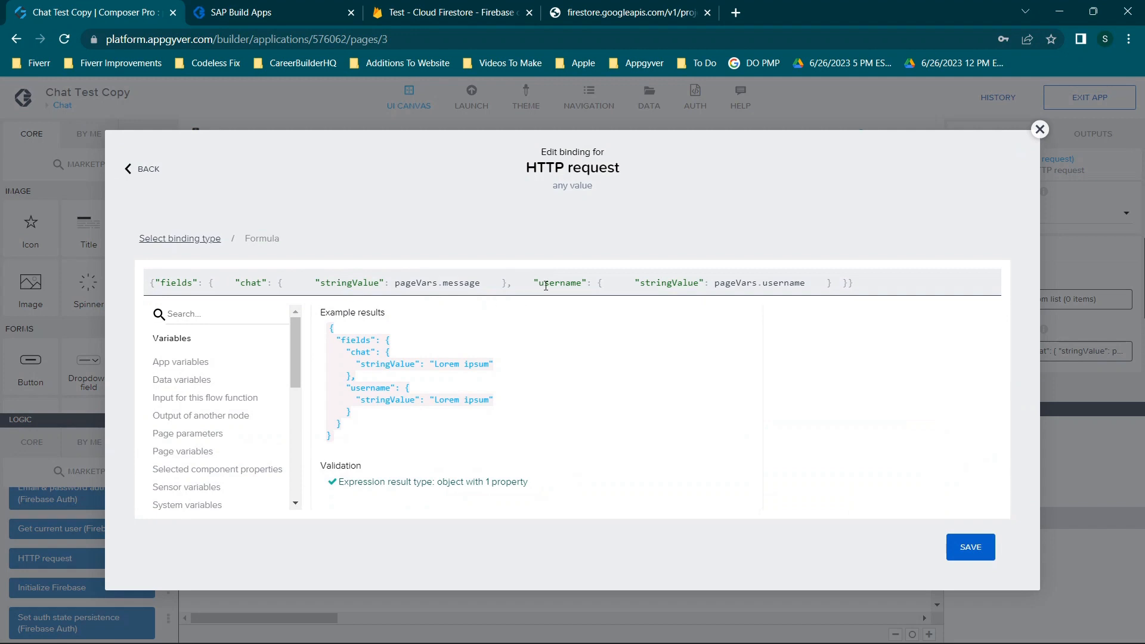
pyautogui.moveTo(236, 282); pyautogui.dragTo(827, 275)
pyautogui.click(511, 285)
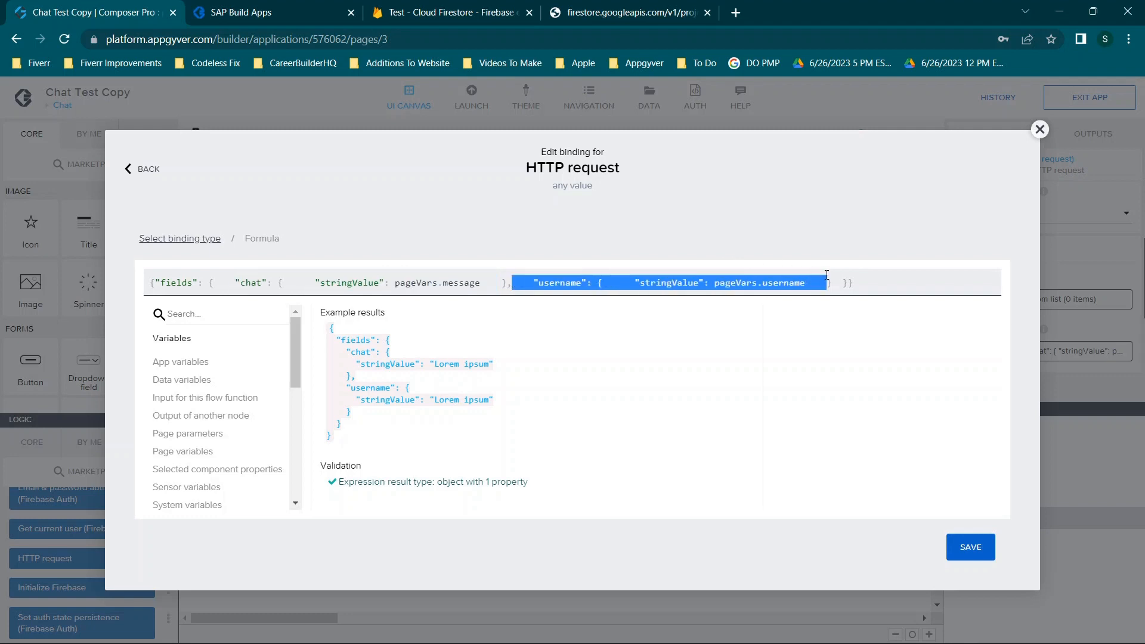
pyautogui.click(528, 283)
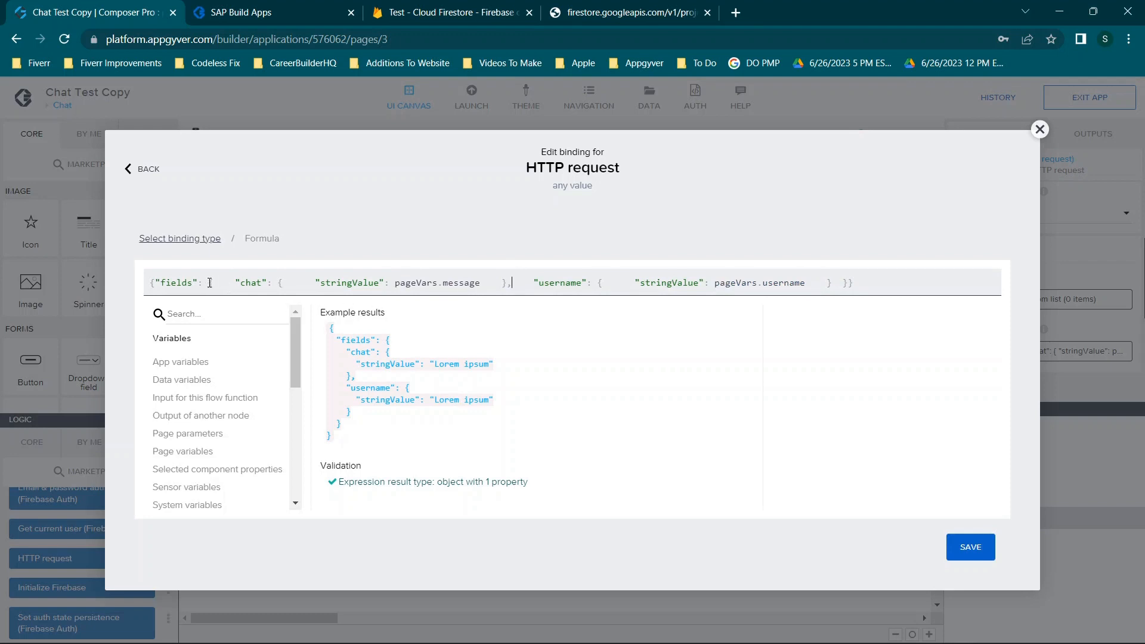
pyautogui.moveTo(209, 283); pyautogui.dragTo(832, 301)
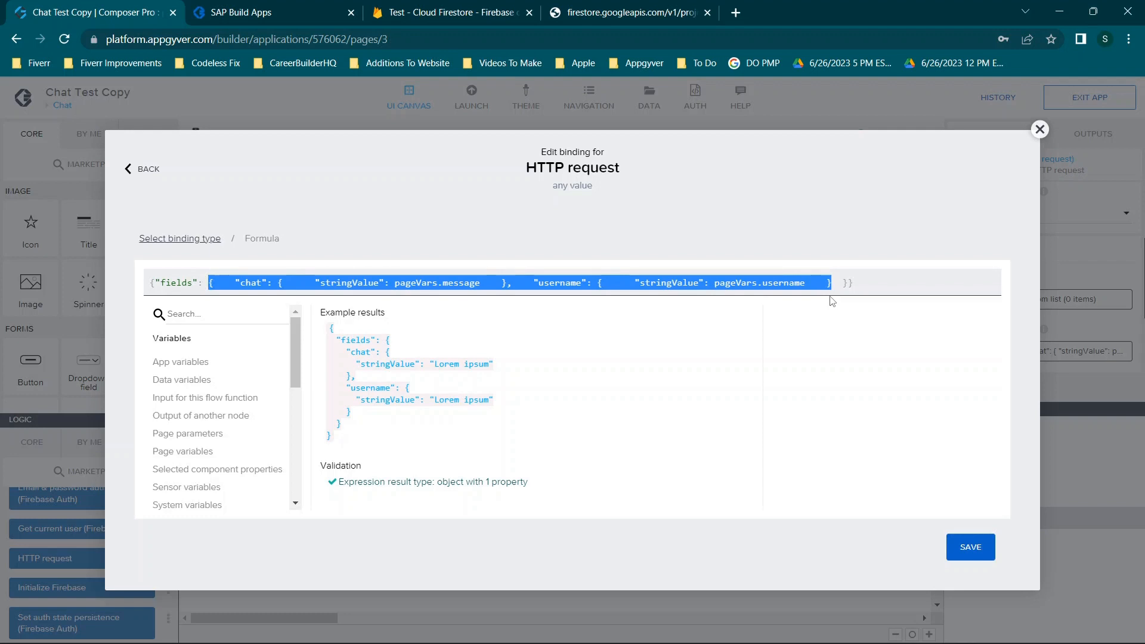
pyautogui.click(300, 286)
pyautogui.moveTo(236, 283); pyautogui.dragTo(510, 275)
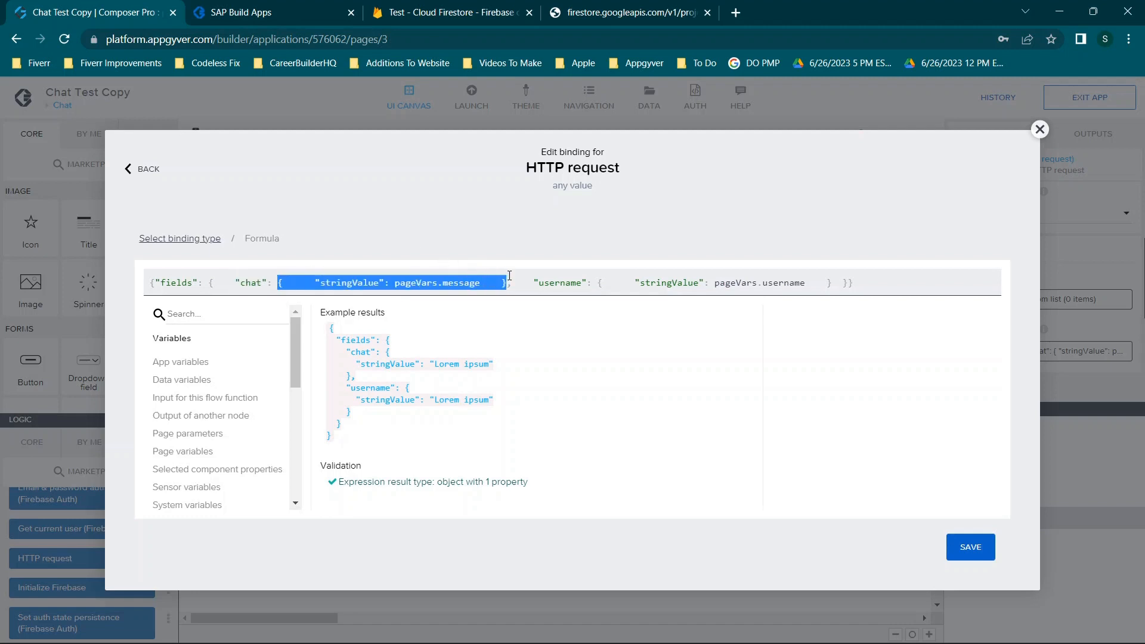
pyautogui.click(515, 286)
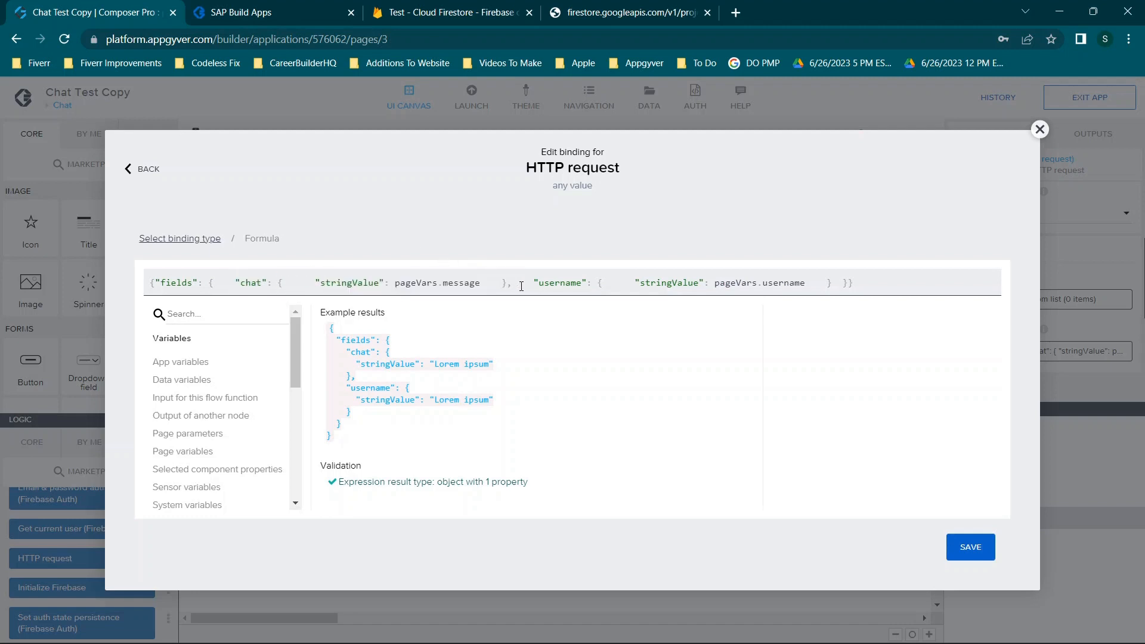
pyautogui.moveTo(534, 282); pyautogui.dragTo(829, 296)
pyautogui.write('SUM')
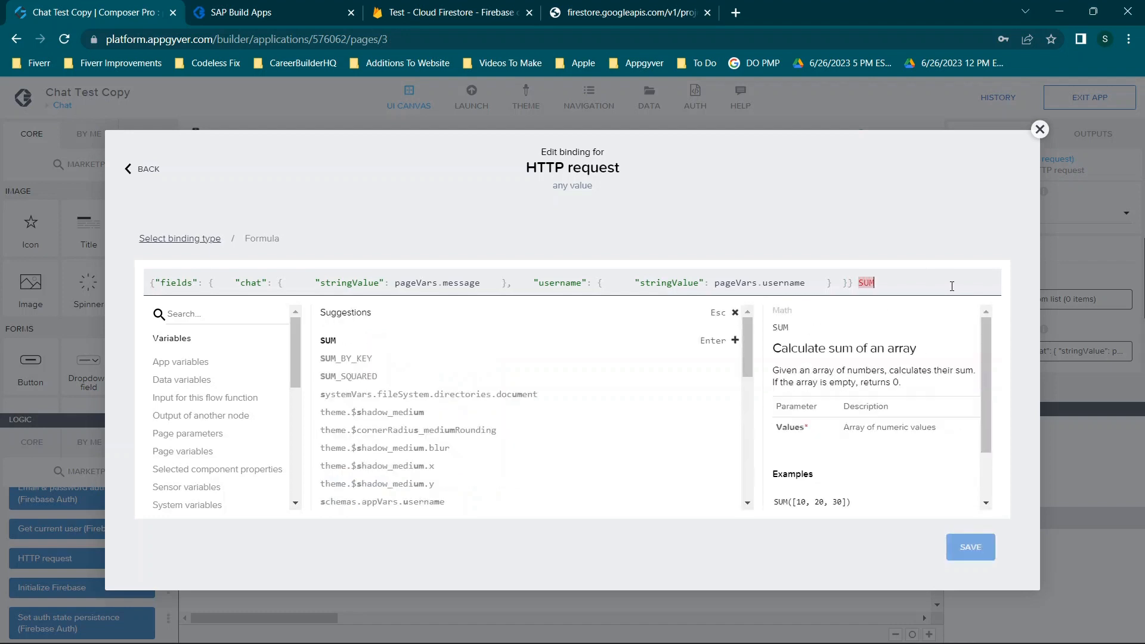
pyautogui.click(327, 340)
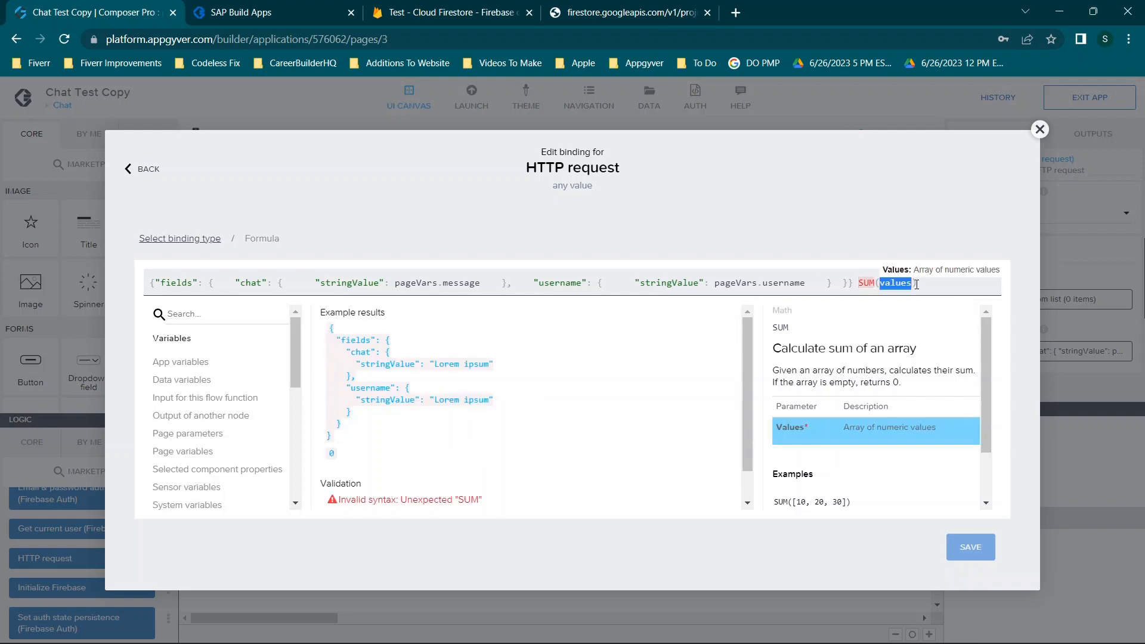
pyautogui.click(872, 279)
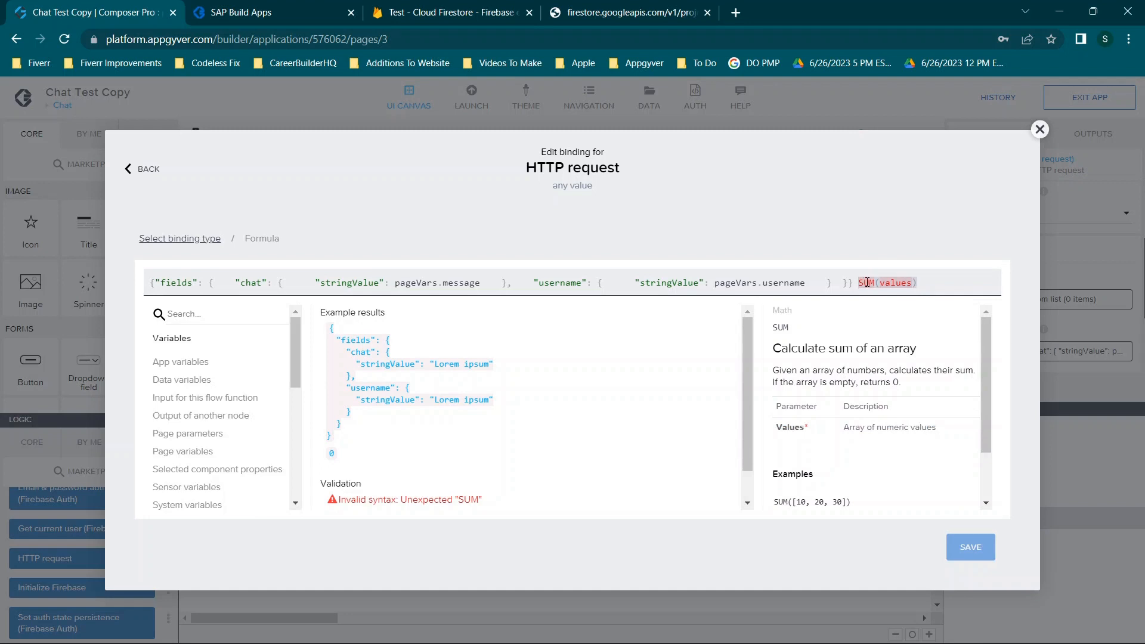
pyautogui.doubleClick(900, 282)
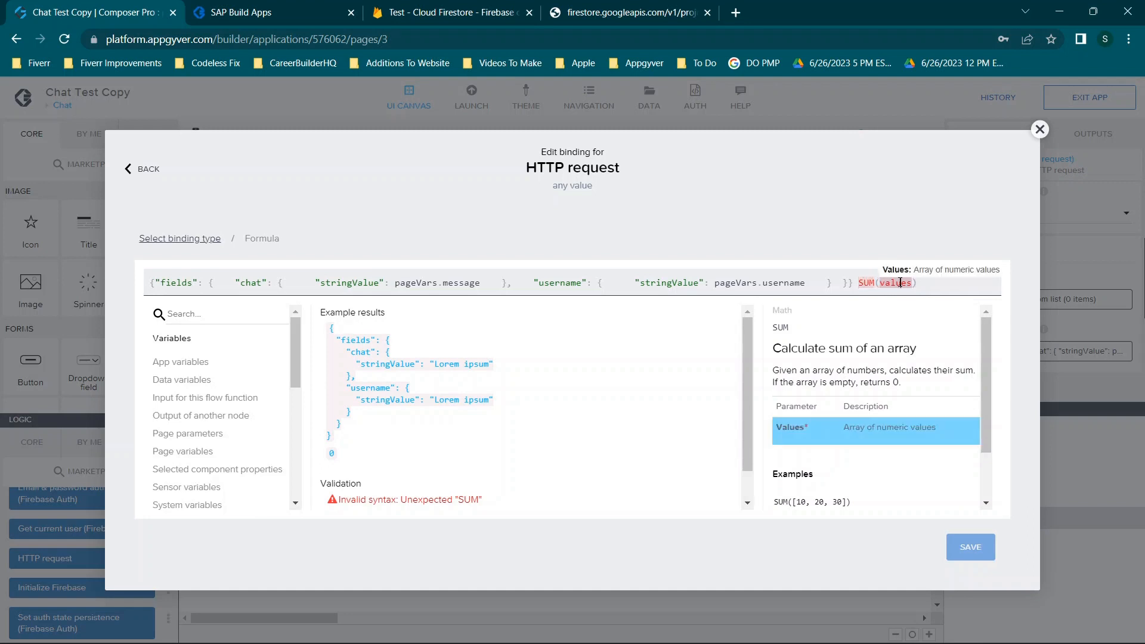
pyautogui.write('1')
pyautogui.doubleClick(917, 282)
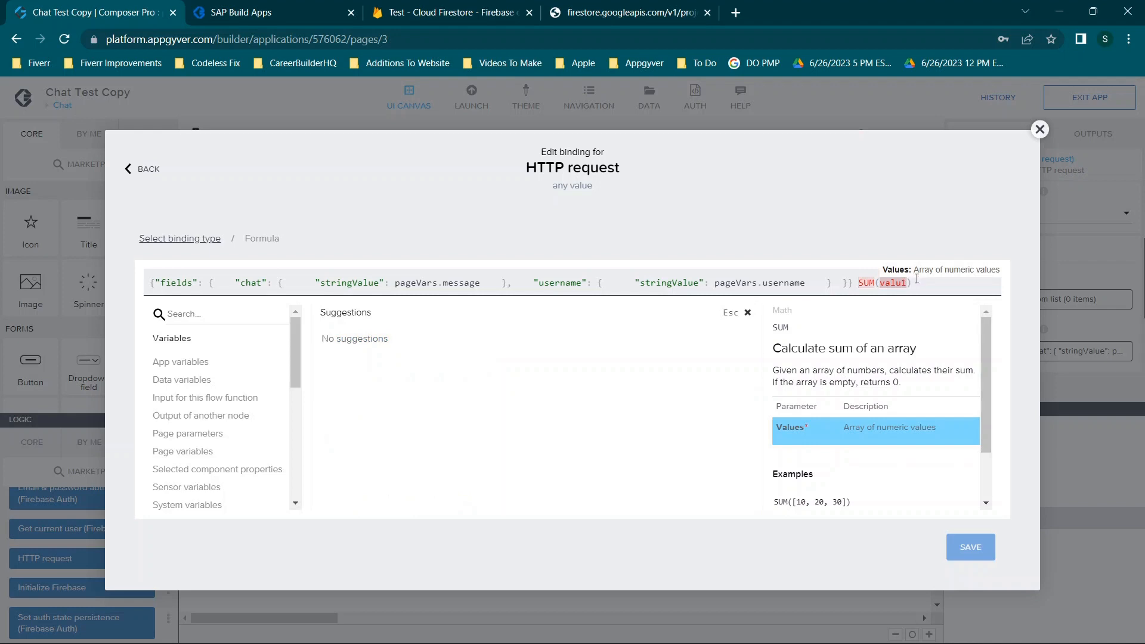
pyautogui.write('v1')
pyautogui.click(912, 281)
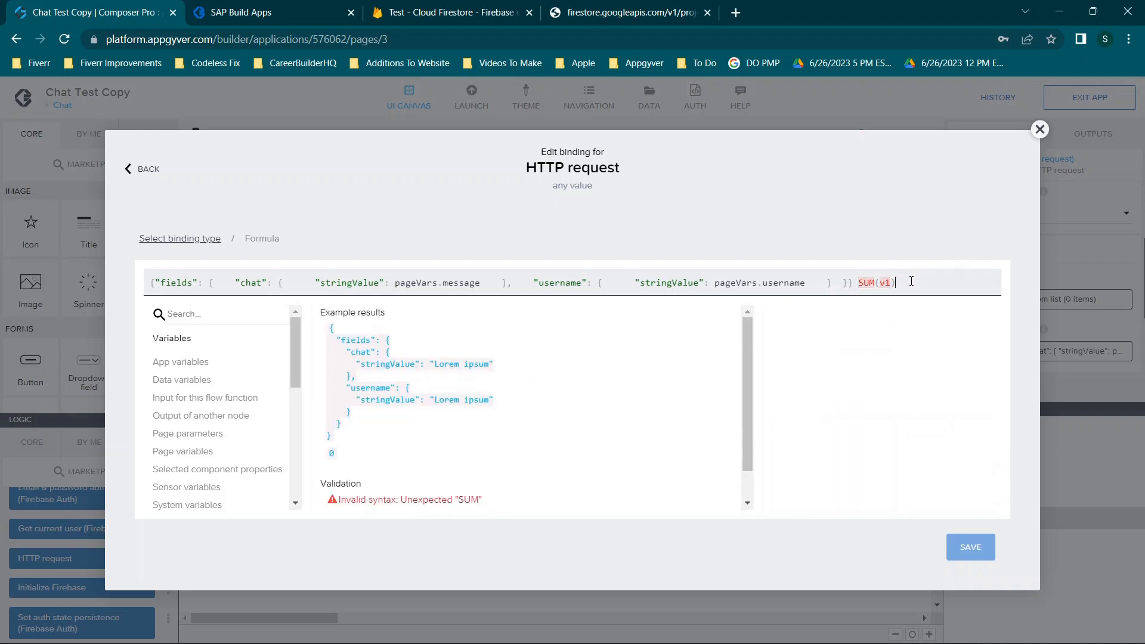
pyautogui.click(866, 280)
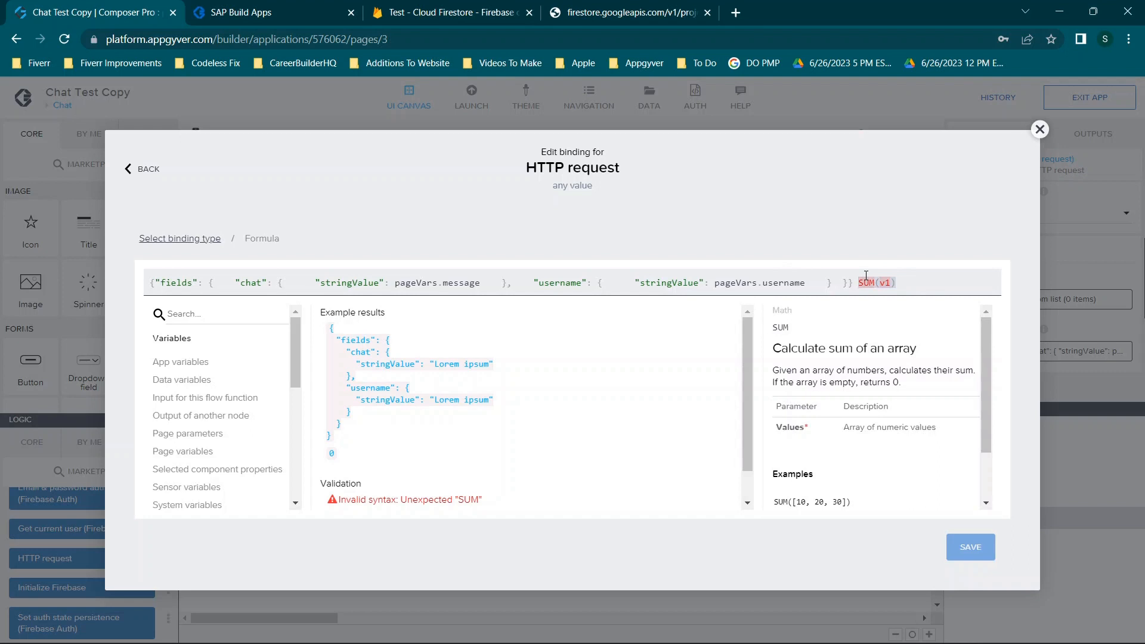
pyautogui.moveTo(860, 280); pyautogui.dragTo(904, 281)
pyautogui.press('BackSpace')
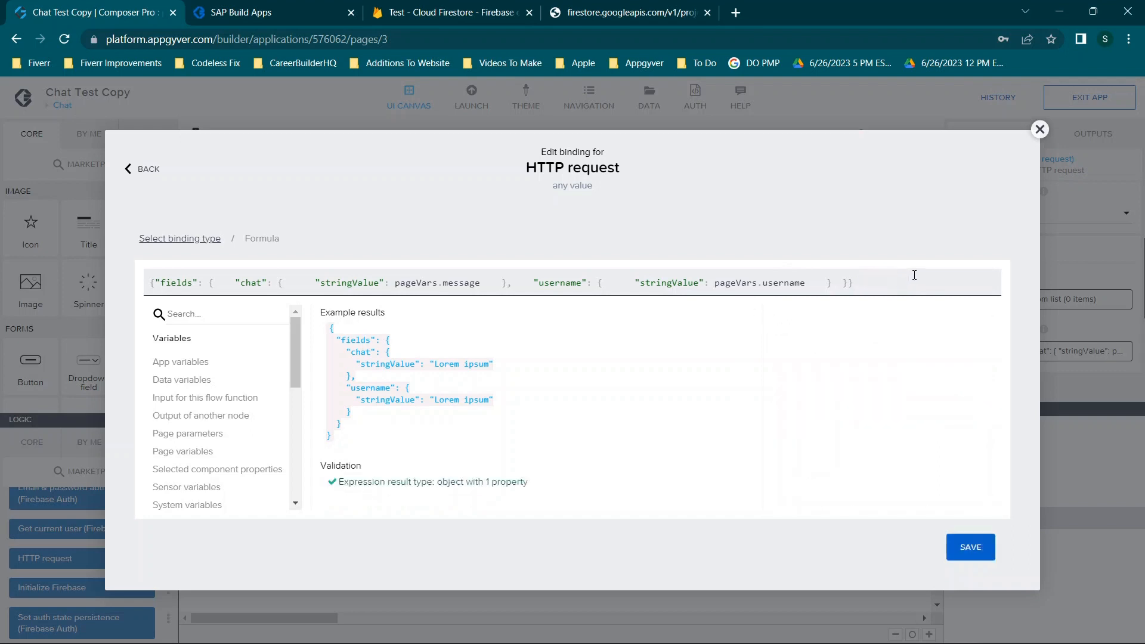
pyautogui.click(972, 548)
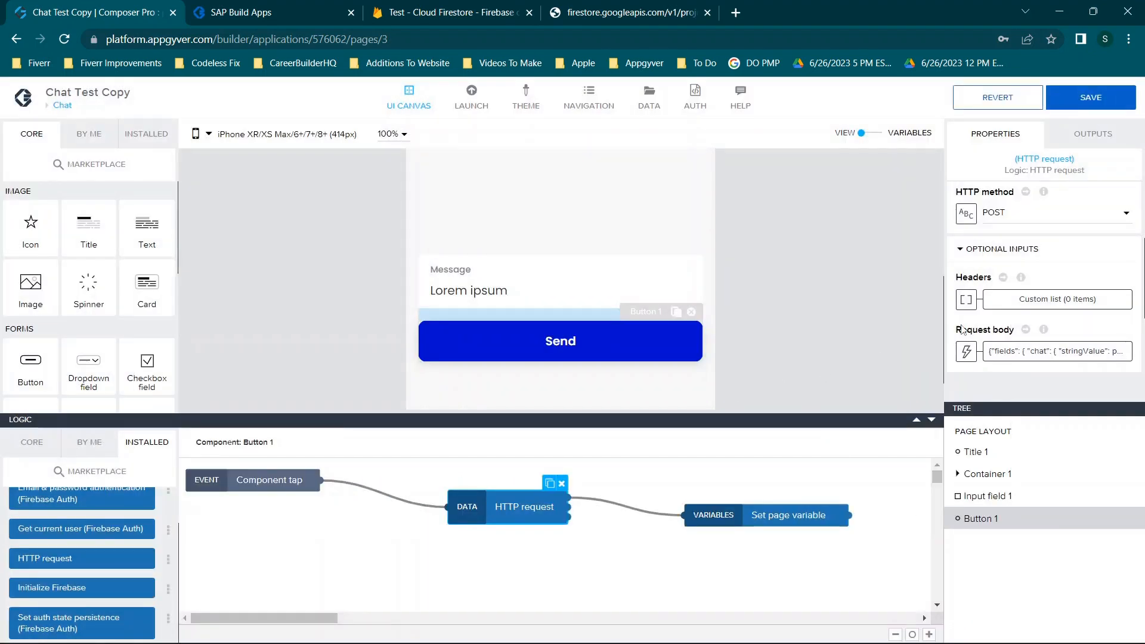
# Save the app
pyautogui.scroll(3, 839, 306)
pyautogui.scroll(-3, 480, 295)
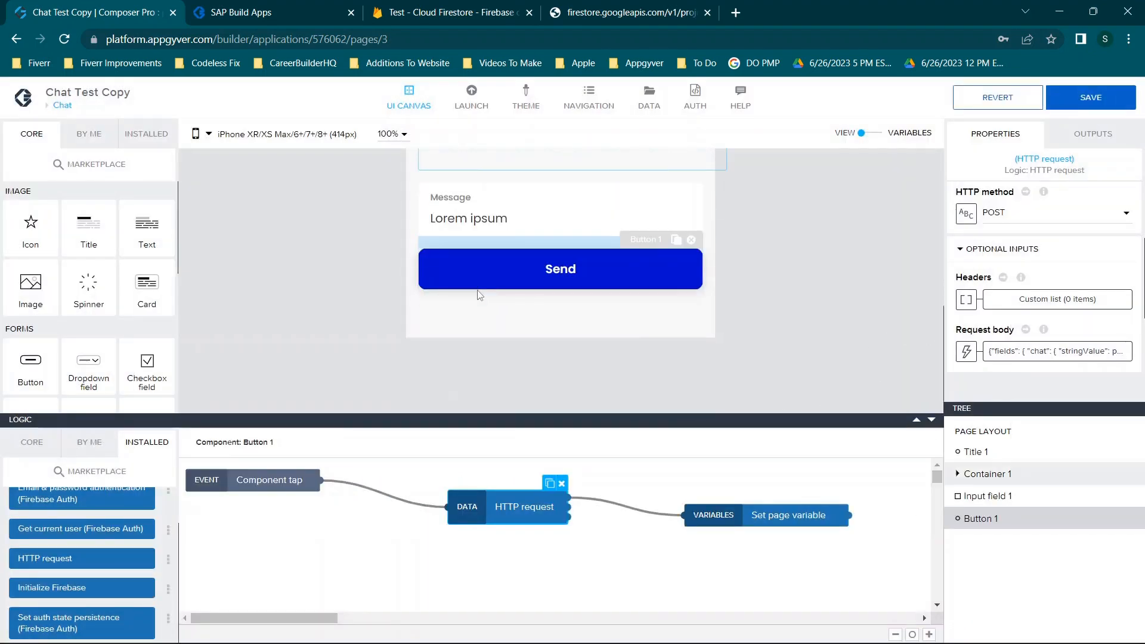
pyautogui.click(1099, 99)
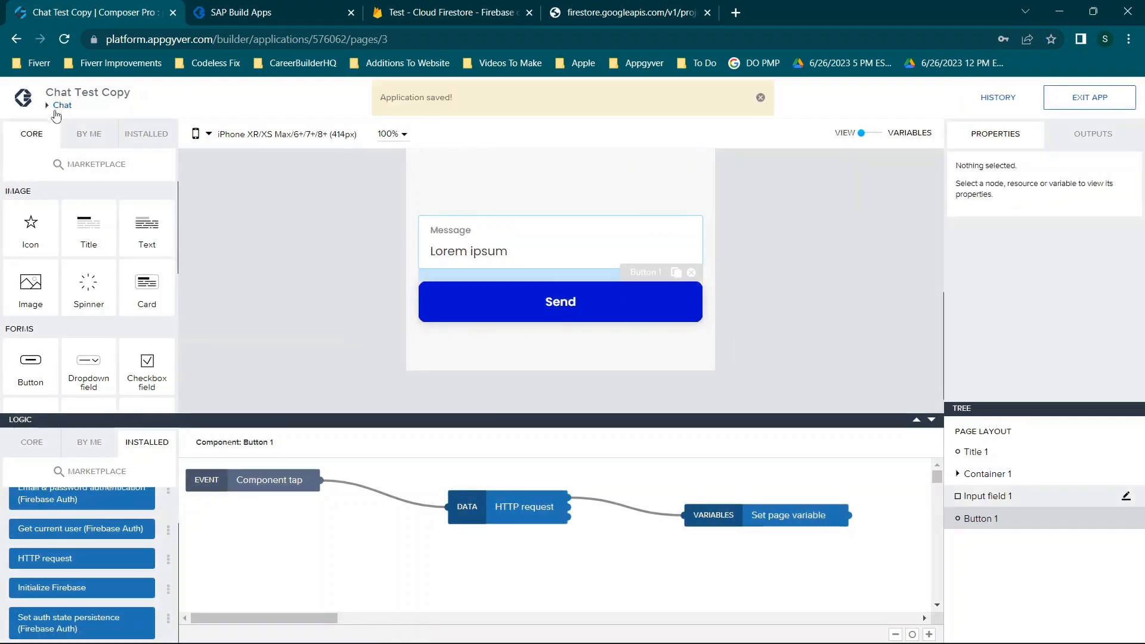
# Open the Find People page and select its Add button
pyautogui.click(62, 106)
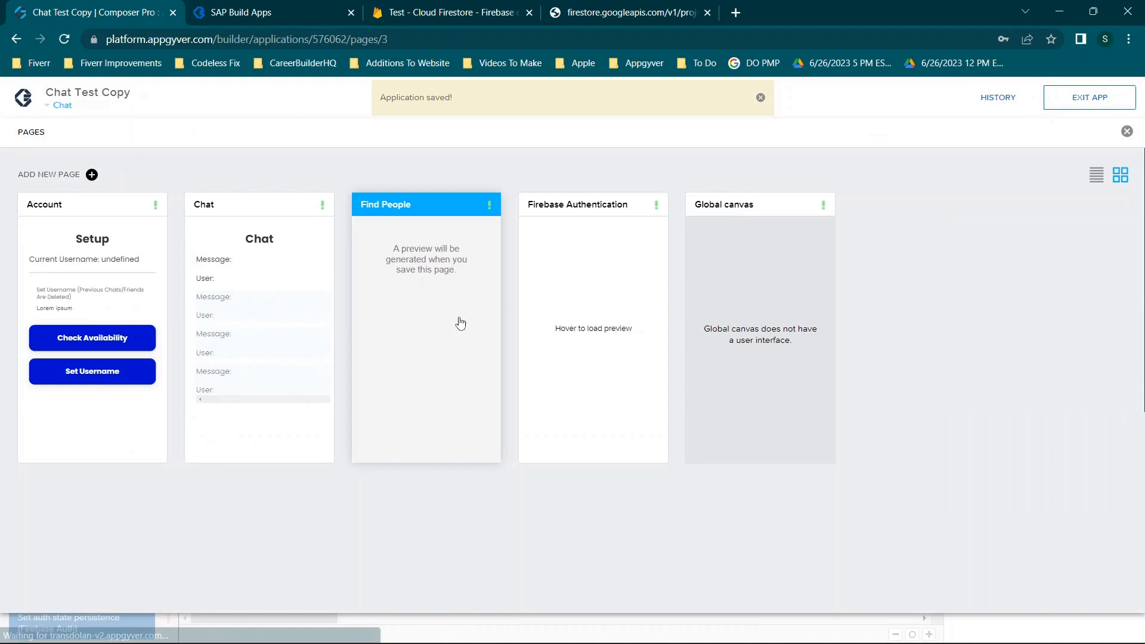
pyautogui.click(460, 322)
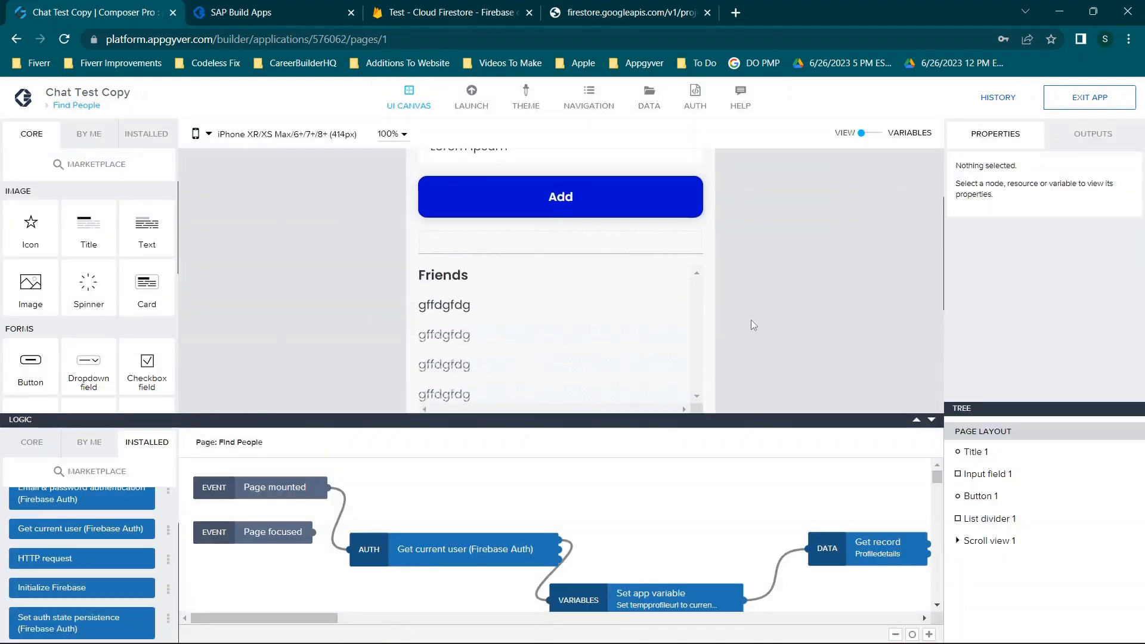
pyautogui.click(531, 208)
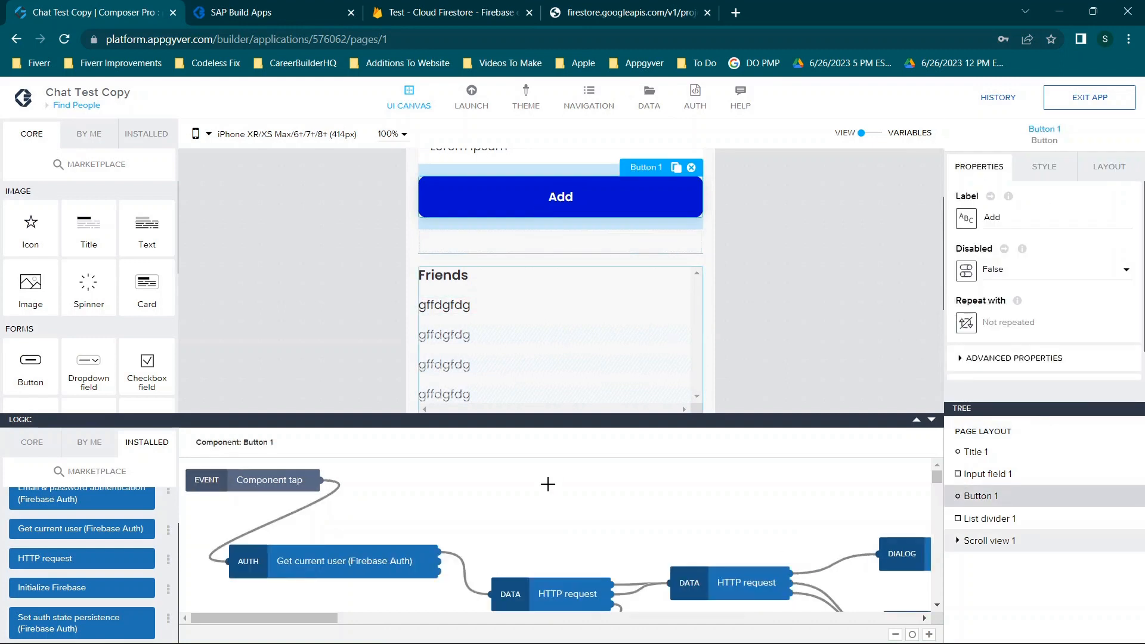
pyautogui.scroll(-1, 547, 483)
pyautogui.hscroll(2, 547, 483)
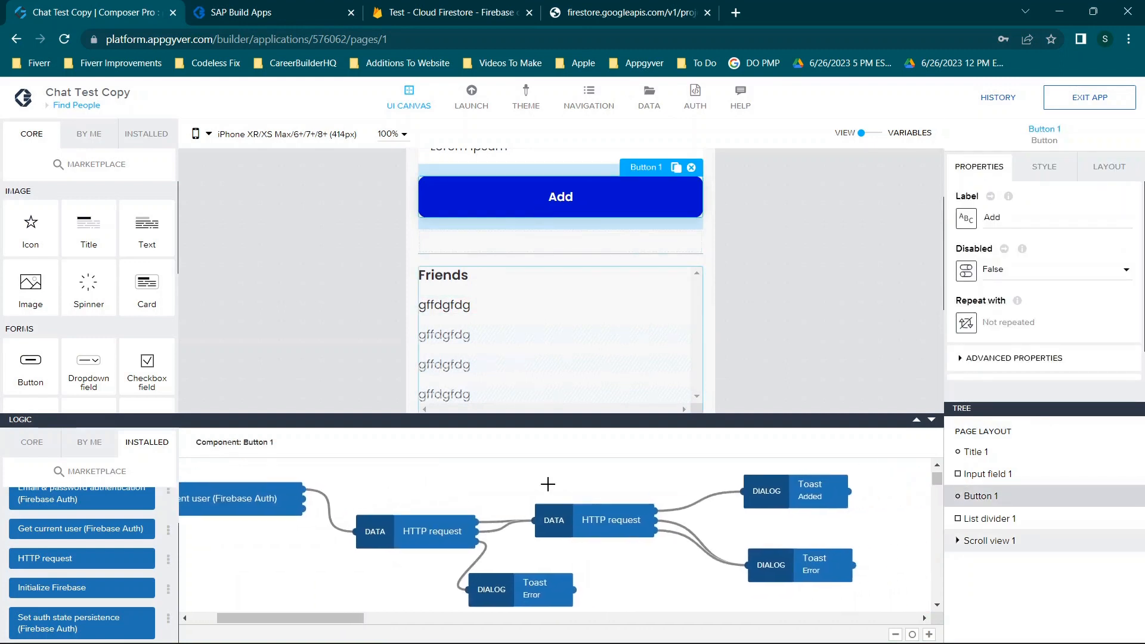
# Inspect the Add button's first HTTP request: its profilepages GET URL and optional inputs
pyautogui.click(411, 537)
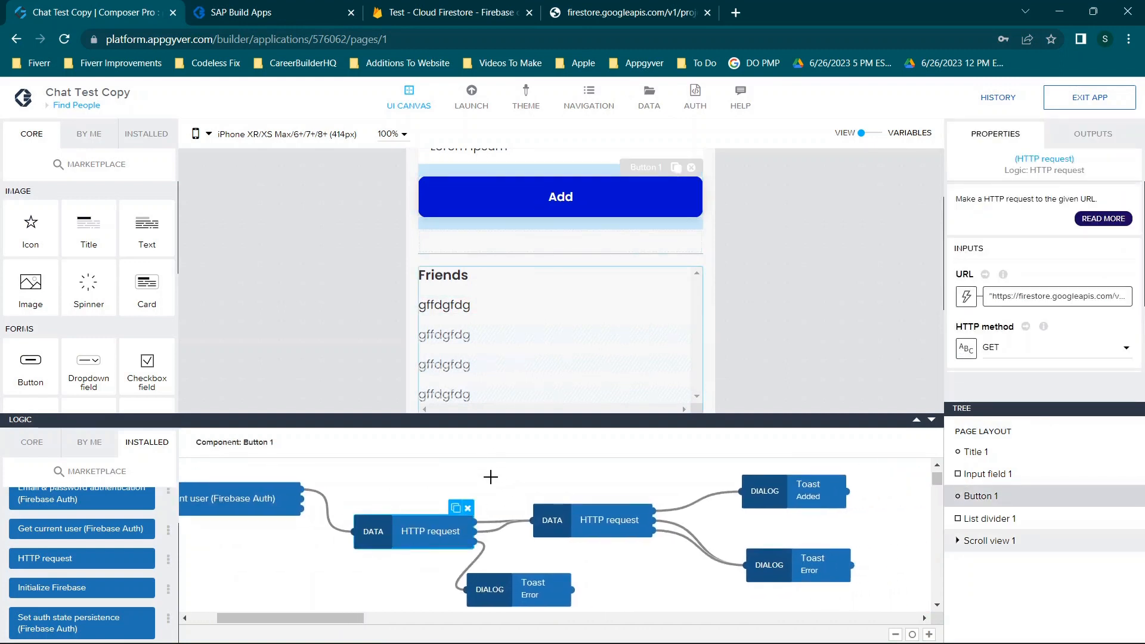
pyautogui.scroll(-1, 1085, 305)
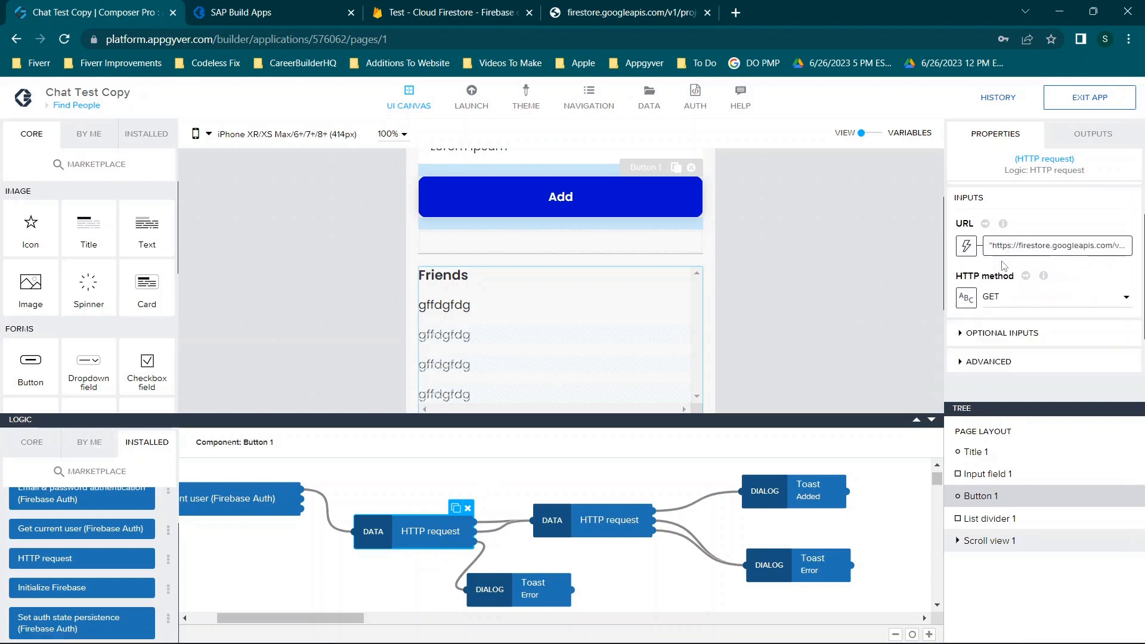
pyautogui.click(1001, 258)
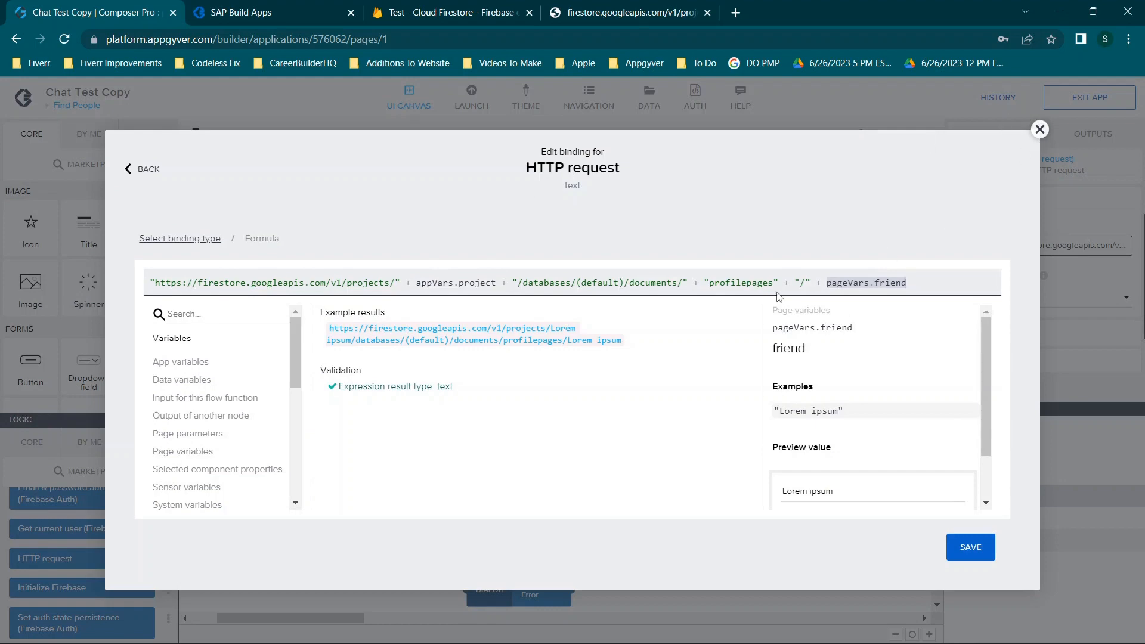
pyautogui.click(1039, 129)
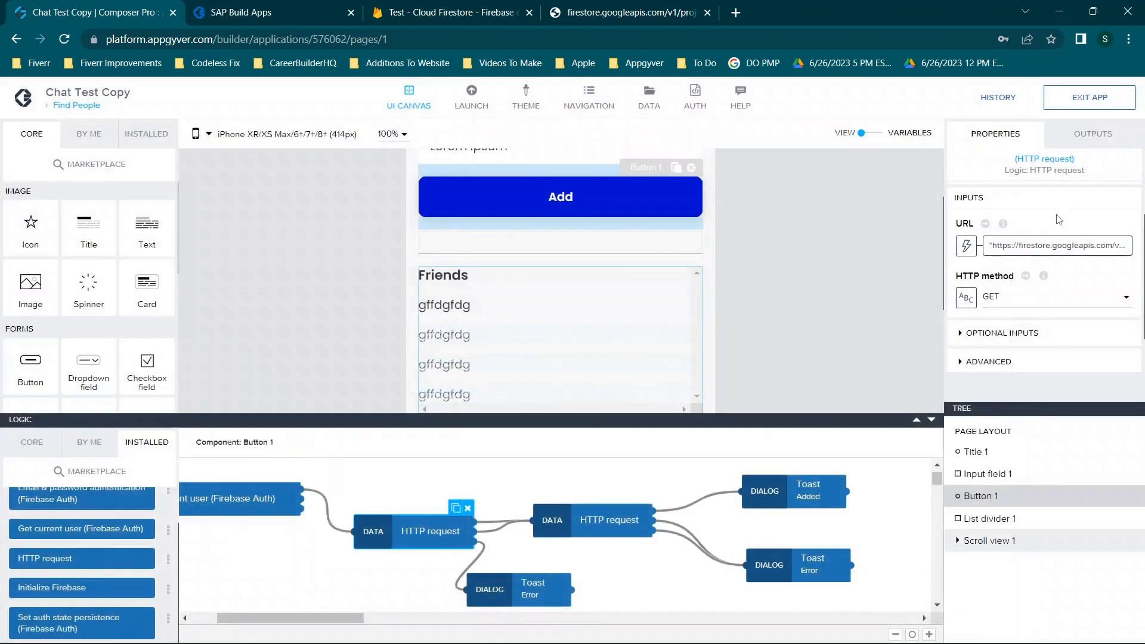
pyautogui.click(992, 285)
pyautogui.scroll(-2, 991, 289)
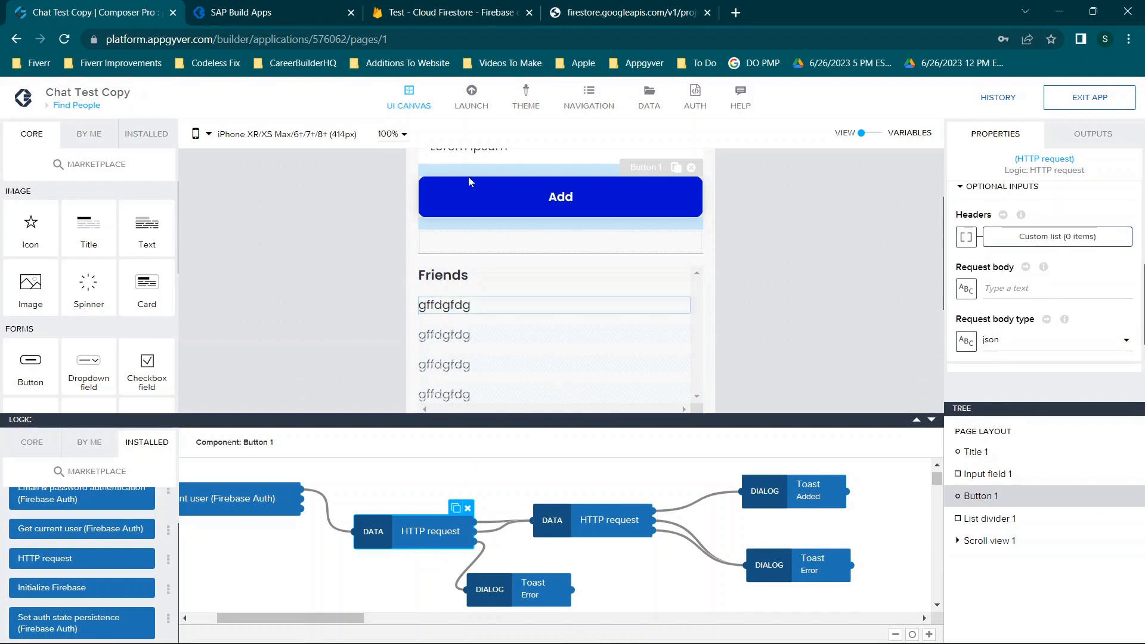
pyautogui.click(587, 7)
# Read the profiles/12 REST response, showing username stringValue "12", then return to Chat Test Copy
pyautogui.click(304, 37)
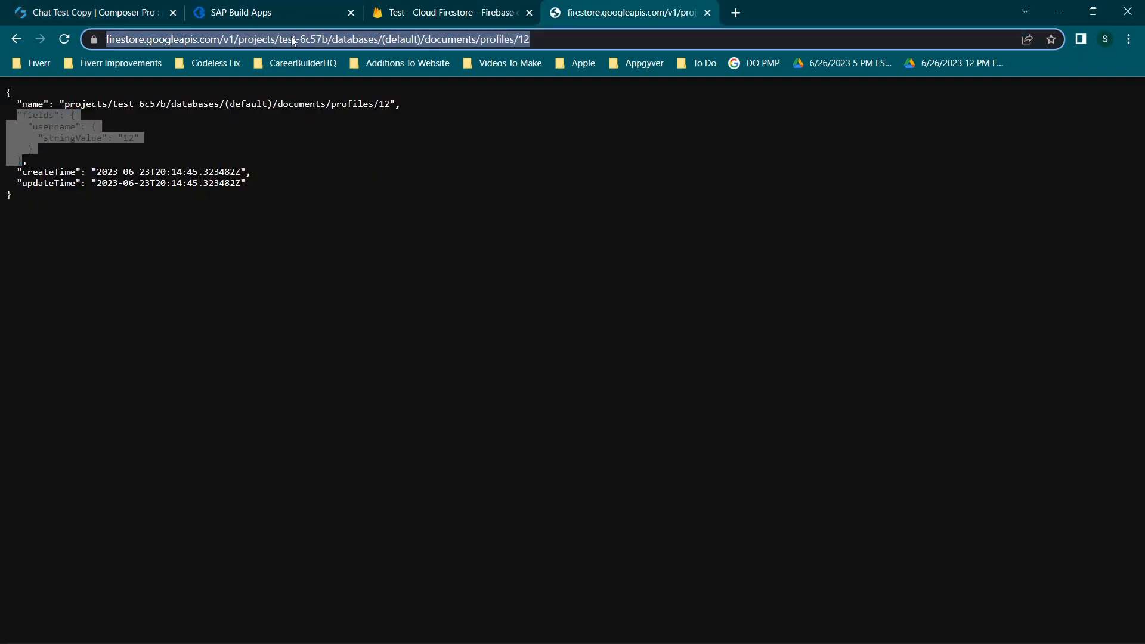
pyautogui.click(283, 125)
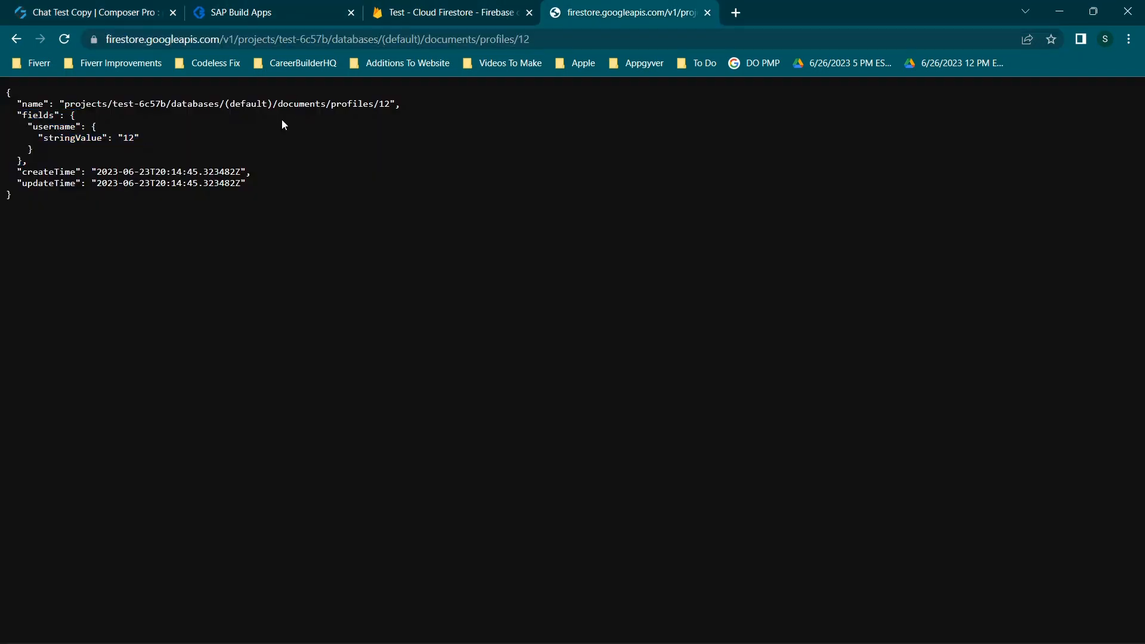
pyautogui.click(113, 7)
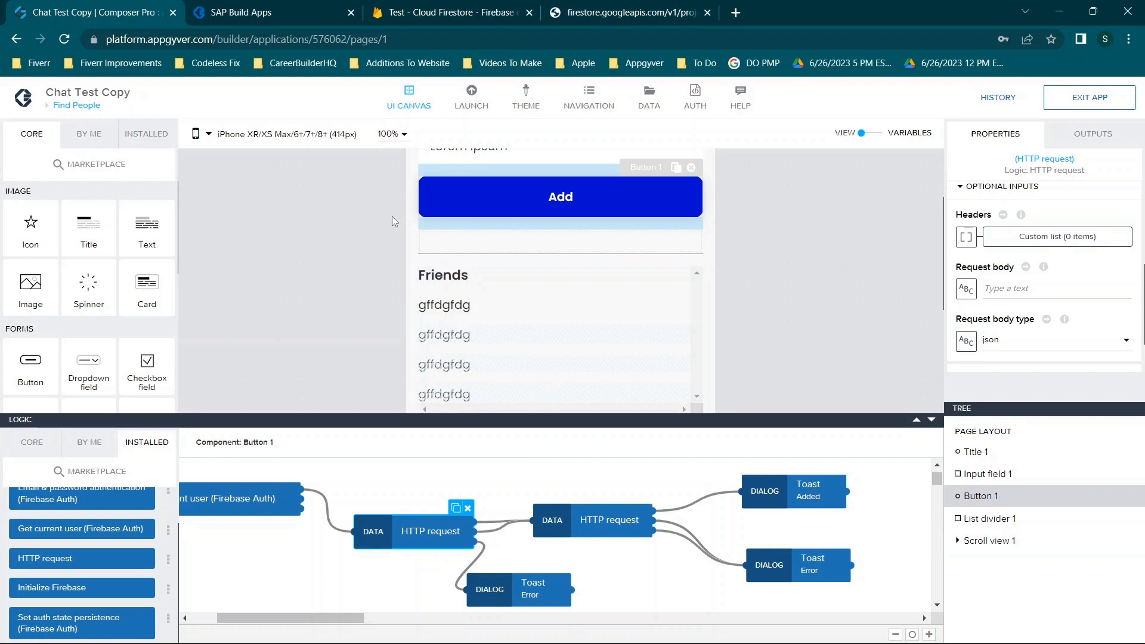
# Open the Account page in the builder and show its Setup page in the live preview
pyautogui.scroll(2, 383, 229)
pyautogui.scroll(-6, 382, 230)
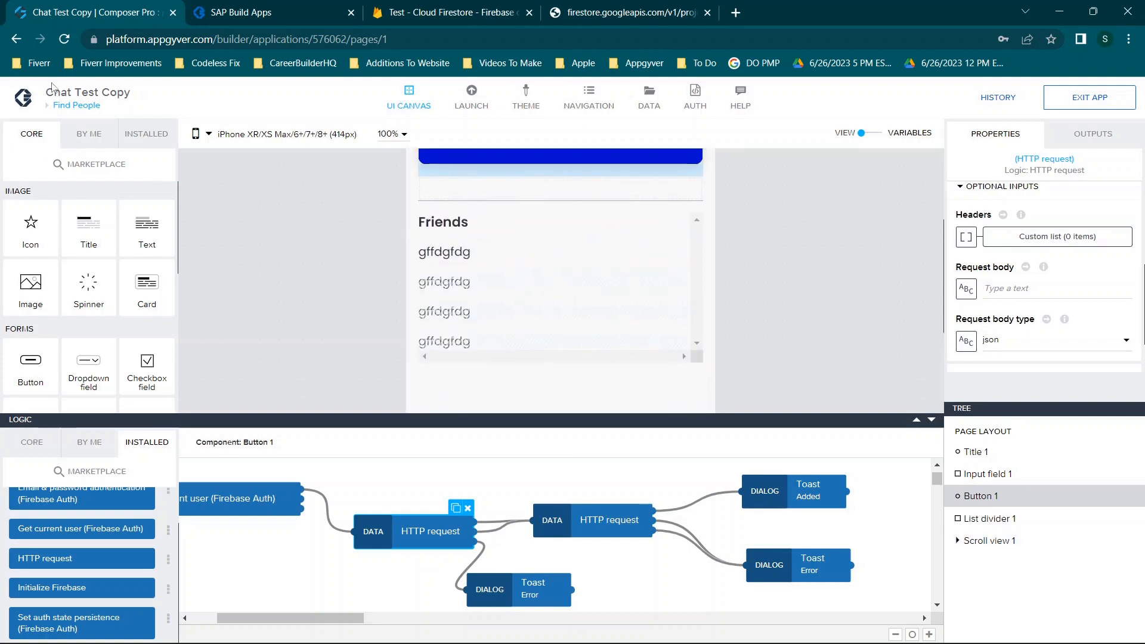
pyautogui.click(74, 105)
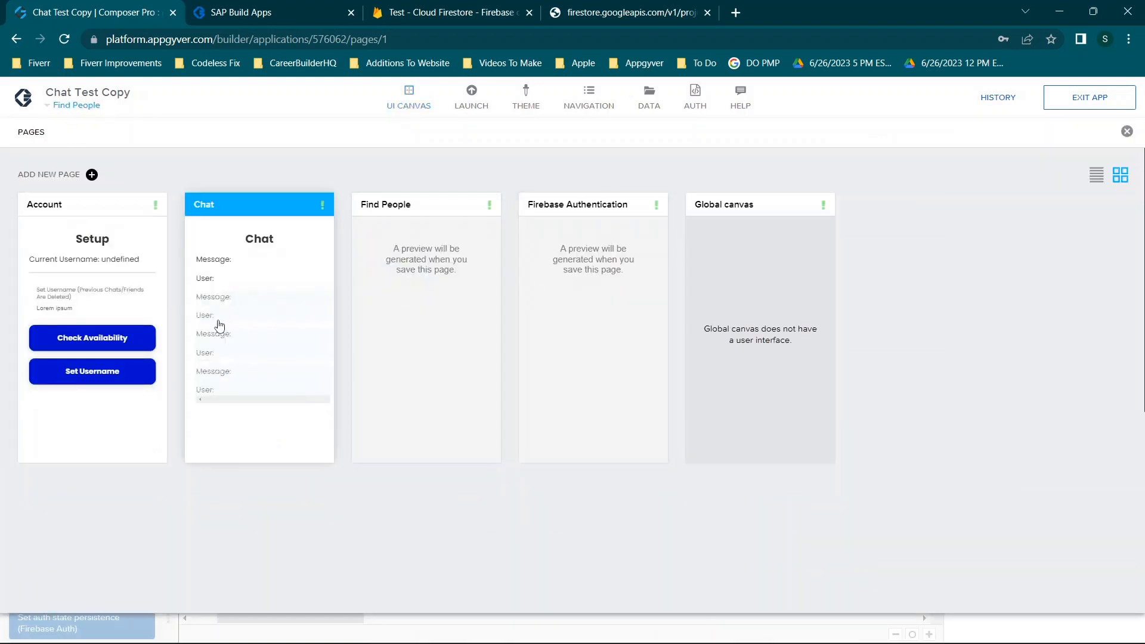
pyautogui.click(132, 293)
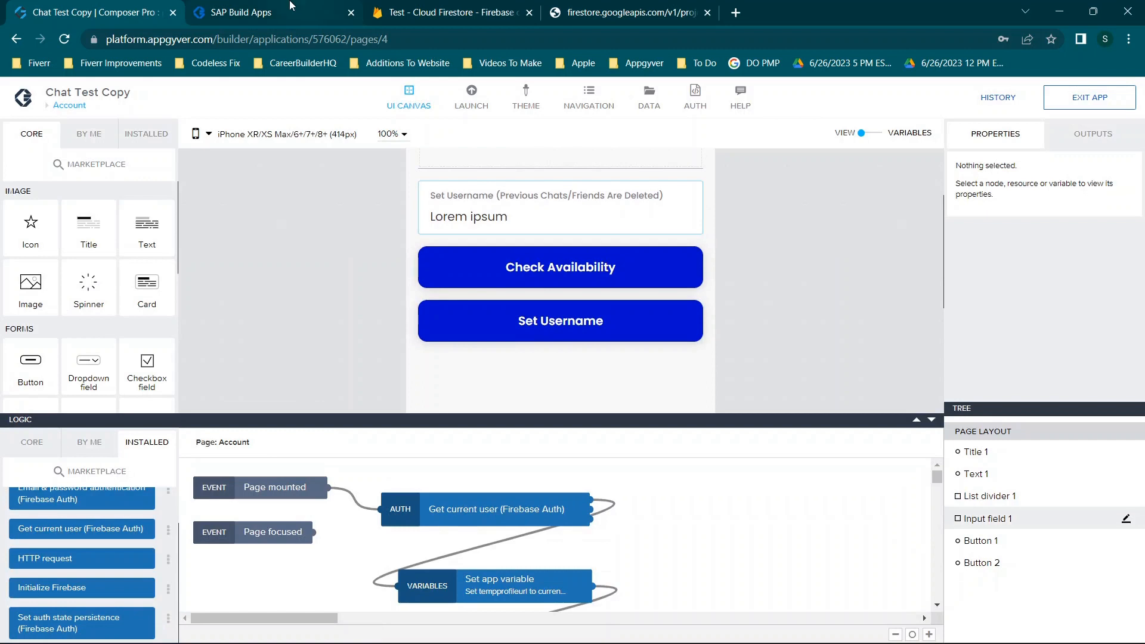
pyautogui.click(292, 9)
pyautogui.click(48, 187)
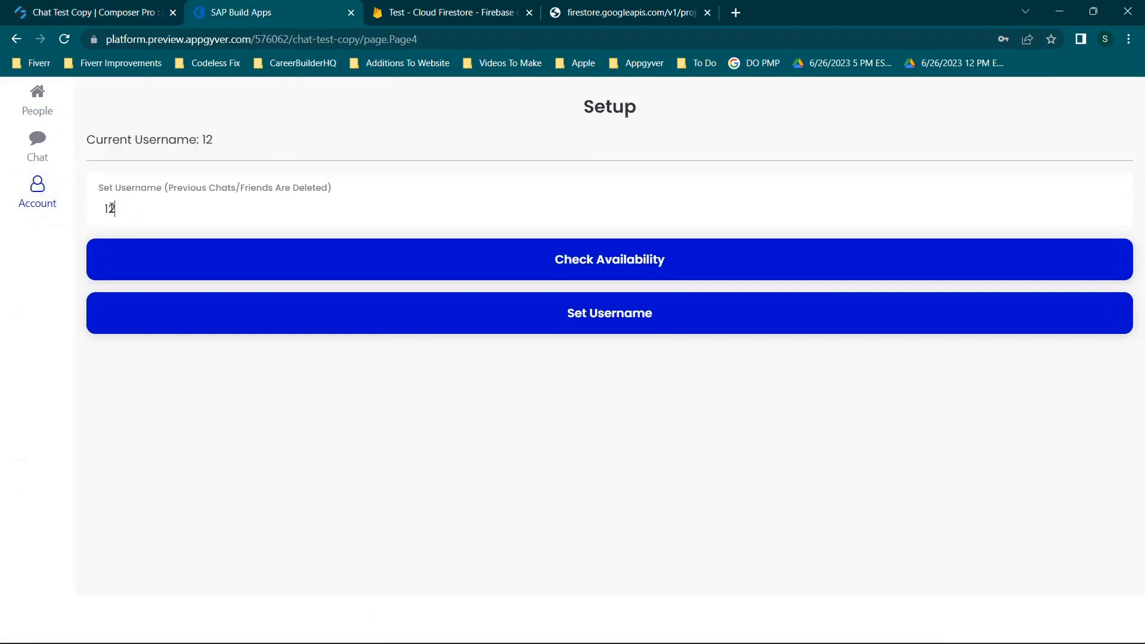
# Run Check Availability in the preview for username 12
pyautogui.click(602, 269)
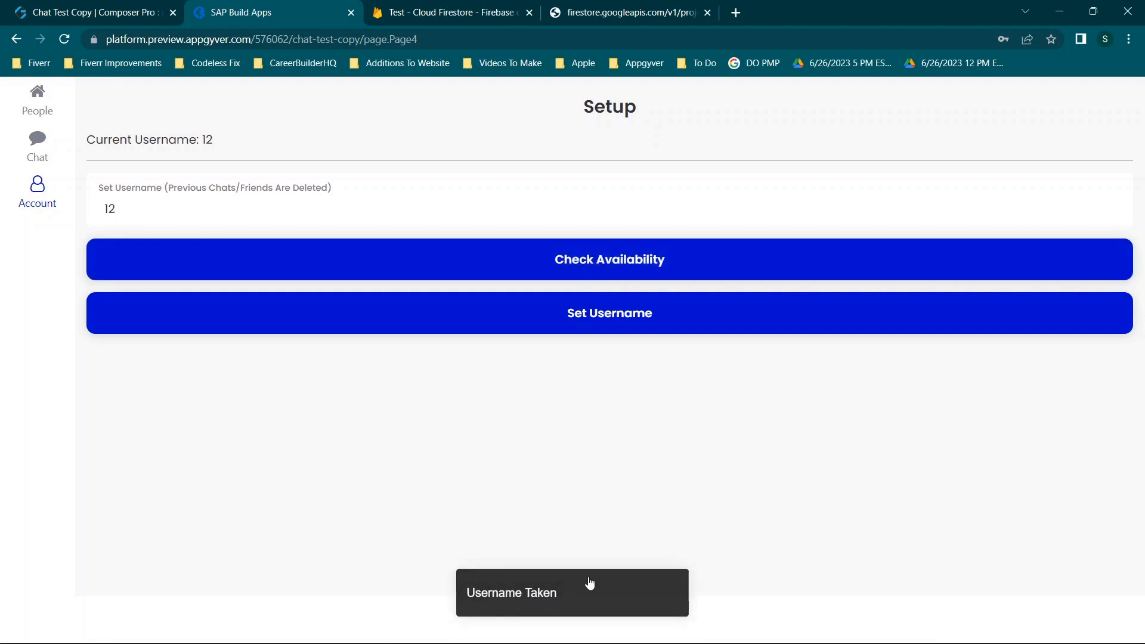
pyautogui.hotkey('ctrl', 'shift', 'Tab')
pyautogui.click(530, 270)
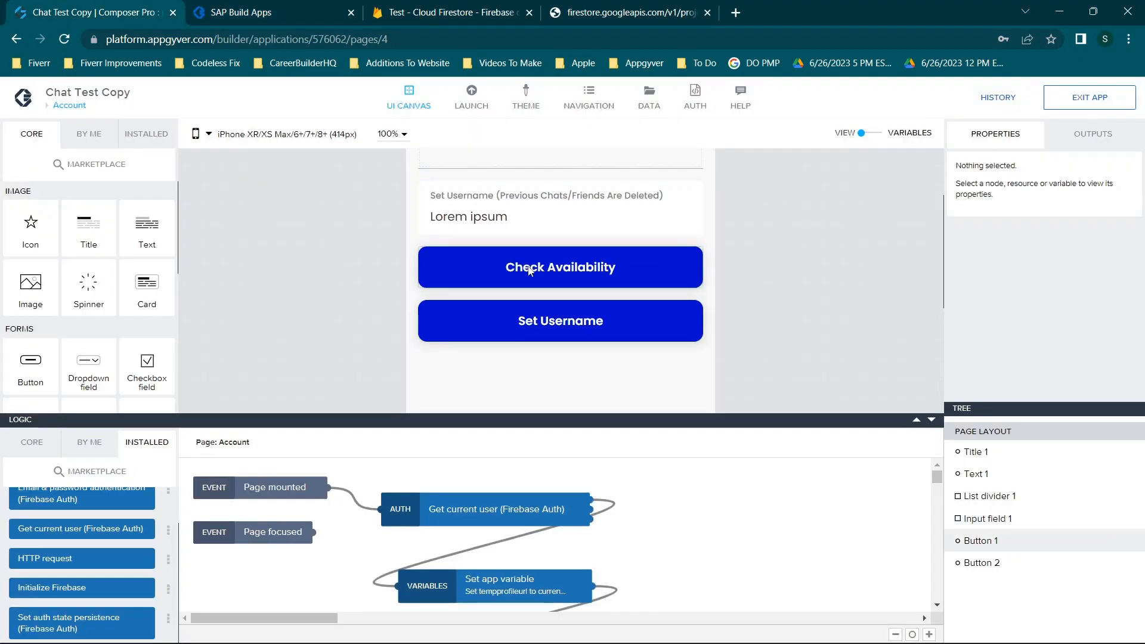
# Inspect the availability request's URL formula built from pageVars.username, then return to the preview
pyautogui.click(456, 516)
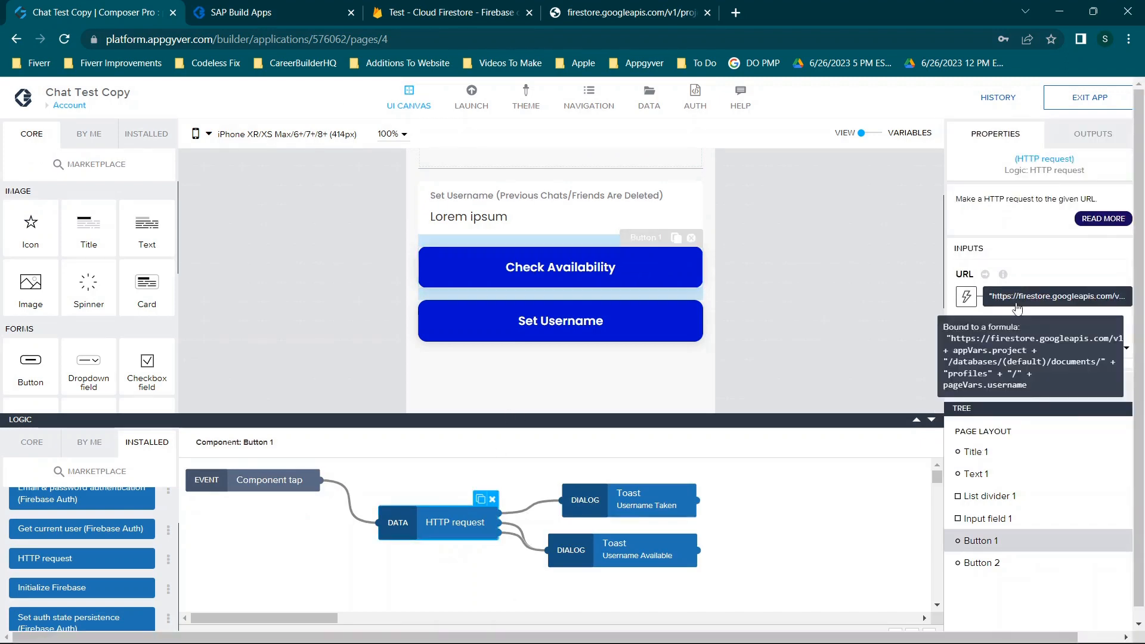
pyautogui.click(1050, 296)
pyautogui.moveTo(794, 284); pyautogui.dragTo(150, 284)
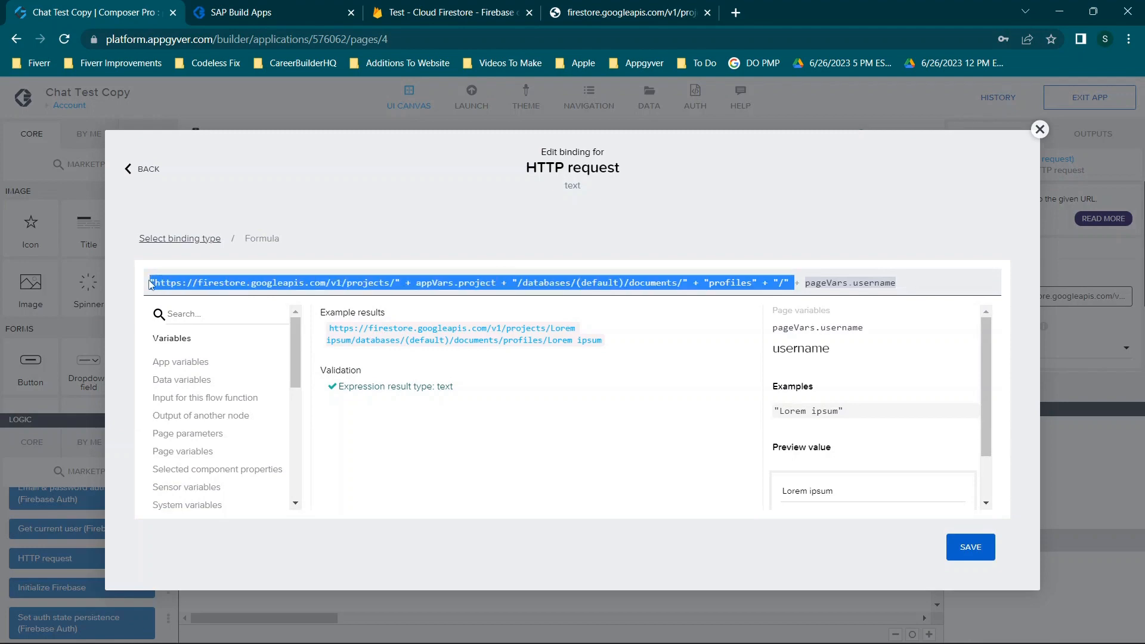
pyautogui.click(811, 289)
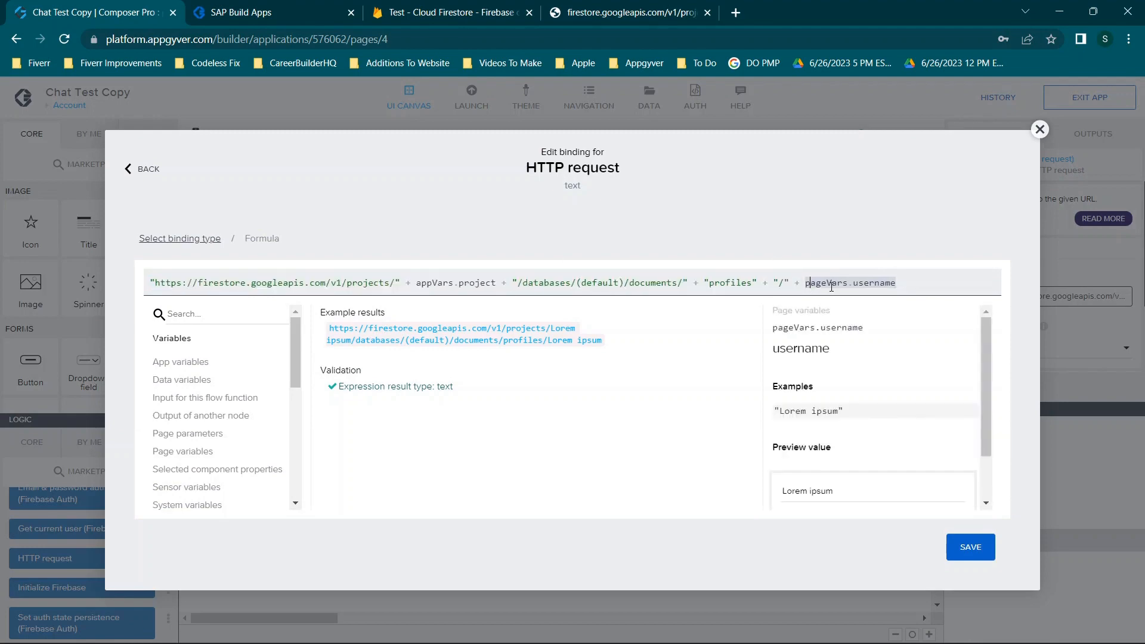
pyautogui.click(1040, 129)
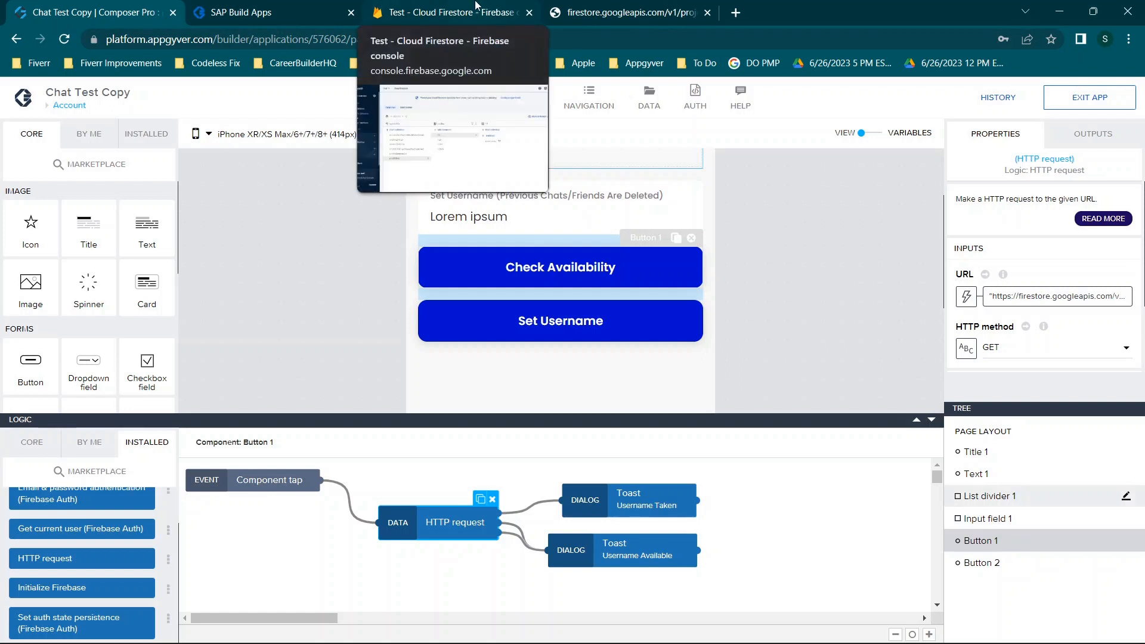
pyautogui.click(331, 8)
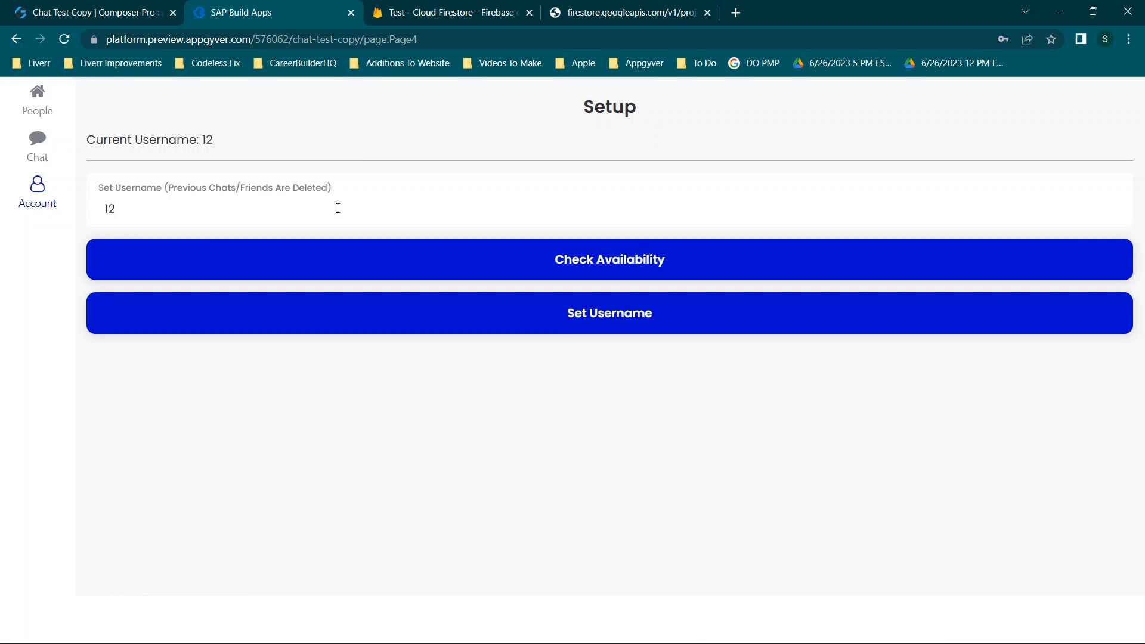
# Enter 345435 to check that 12345435 is available, then save it as the username
pyautogui.write('345435')
pyautogui.click(549, 255)
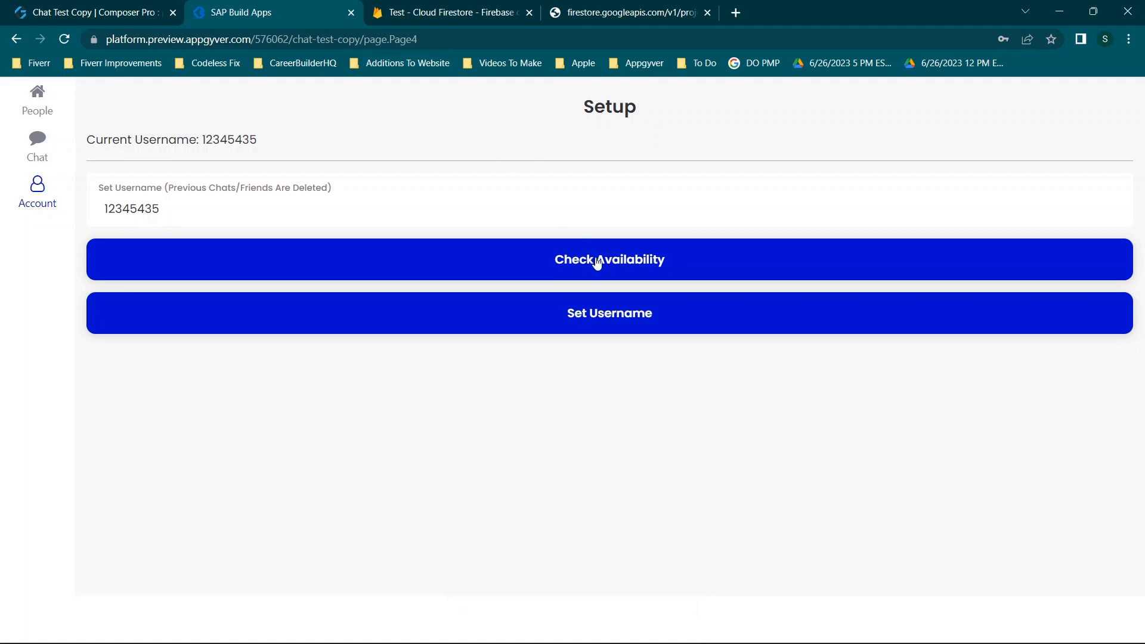
pyautogui.click(602, 317)
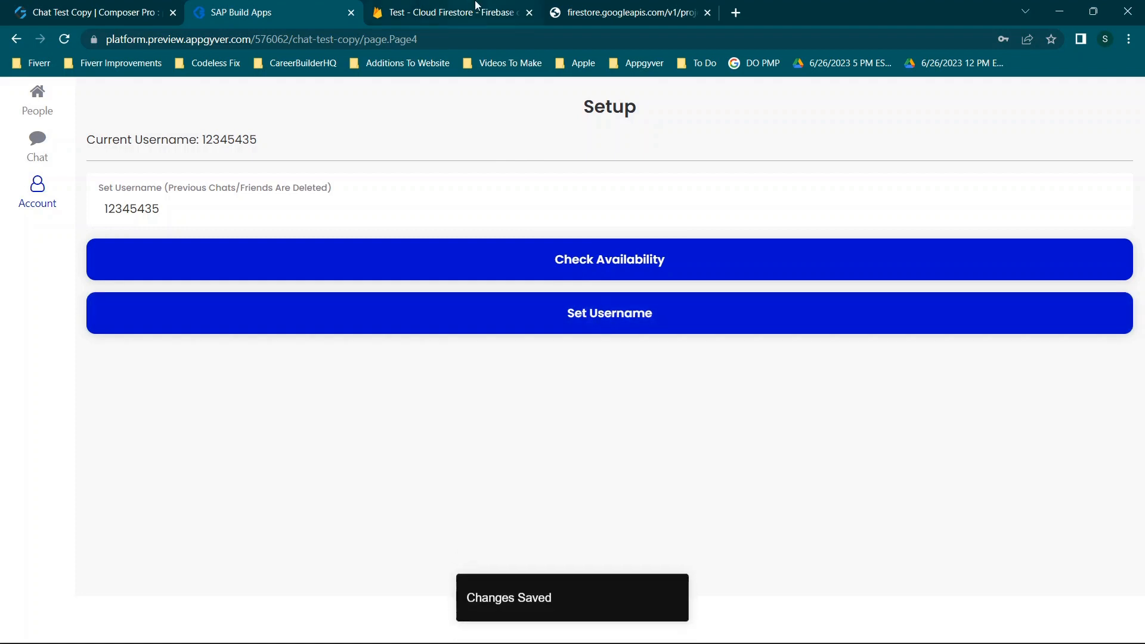
# Confirm the new 12345435 profiles document in the Firestore console, then return to the builder
pyautogui.click(476, 4)
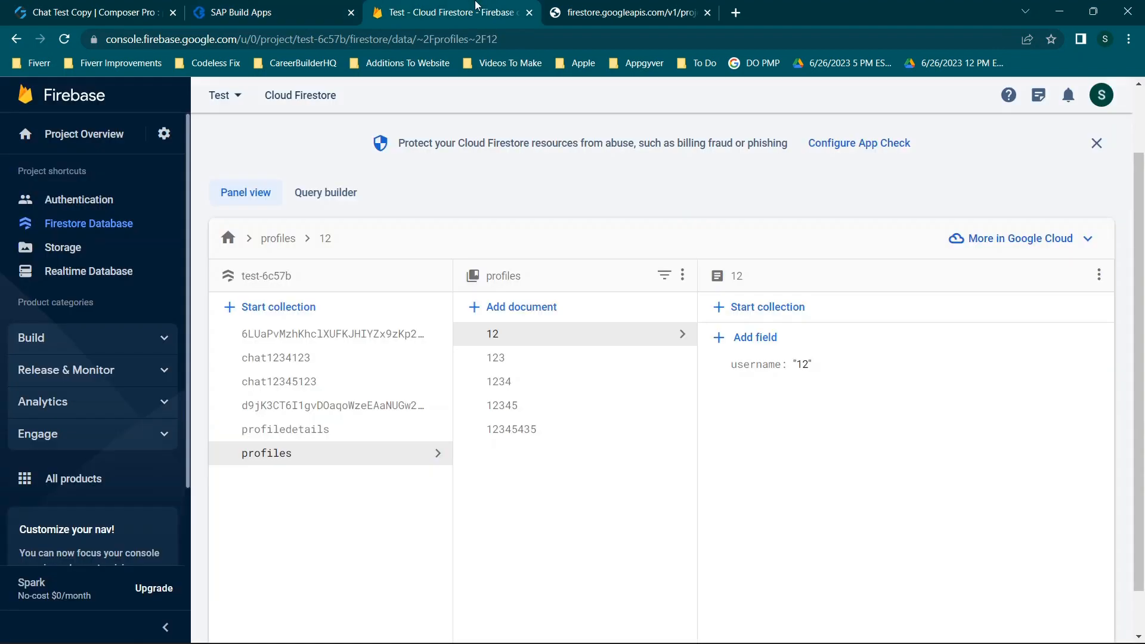
pyautogui.click(528, 436)
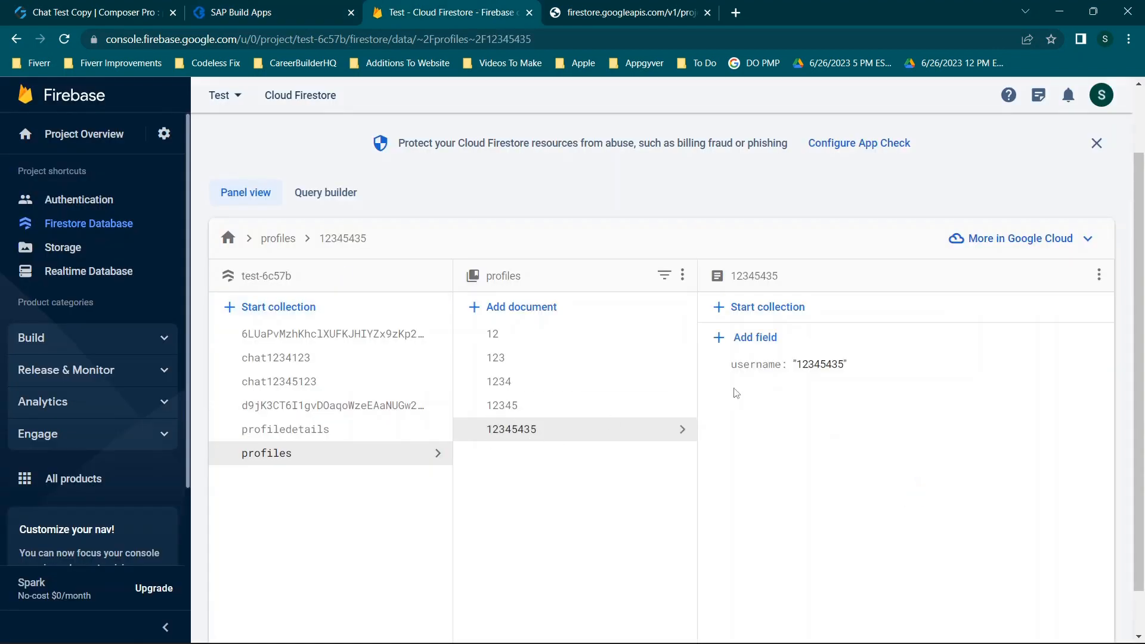
pyautogui.click(271, 7)
pyautogui.click(136, 6)
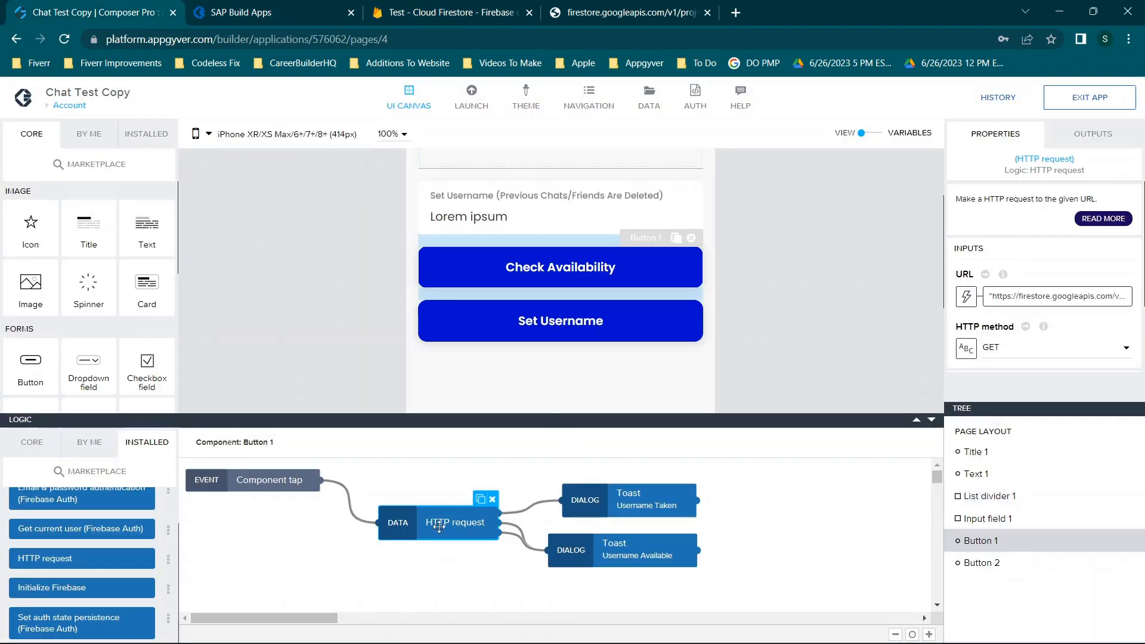
# Inspect the HTTP request's output ports and the Username Available and Username Taken toasts
pyautogui.click(1084, 143)
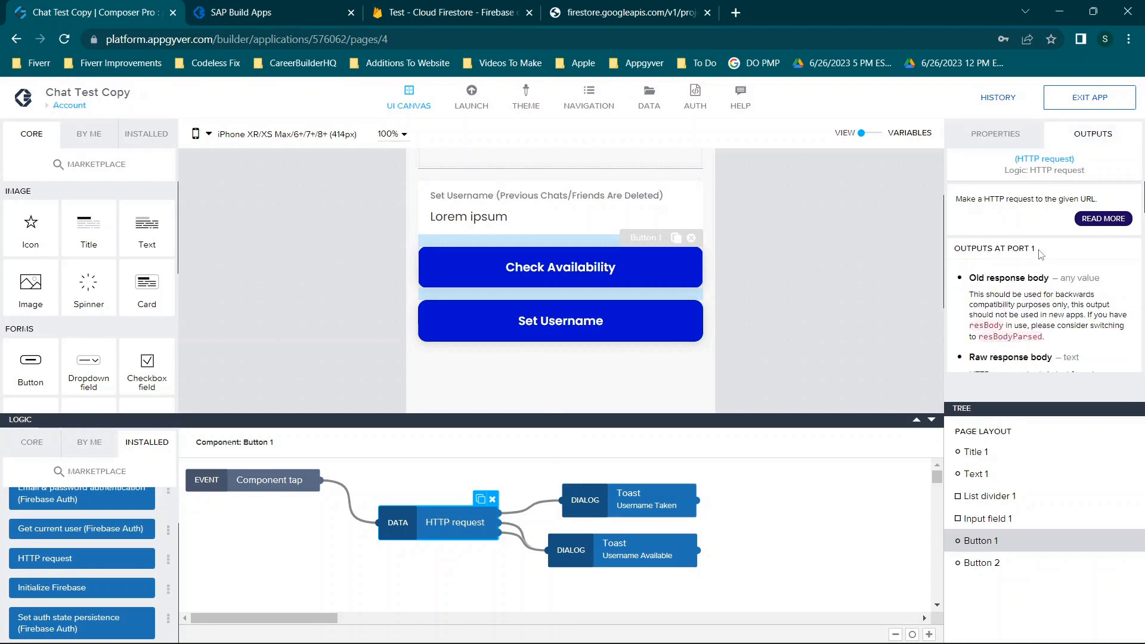
pyautogui.scroll(-3, 1041, 255)
pyautogui.scroll(-2, 1041, 254)
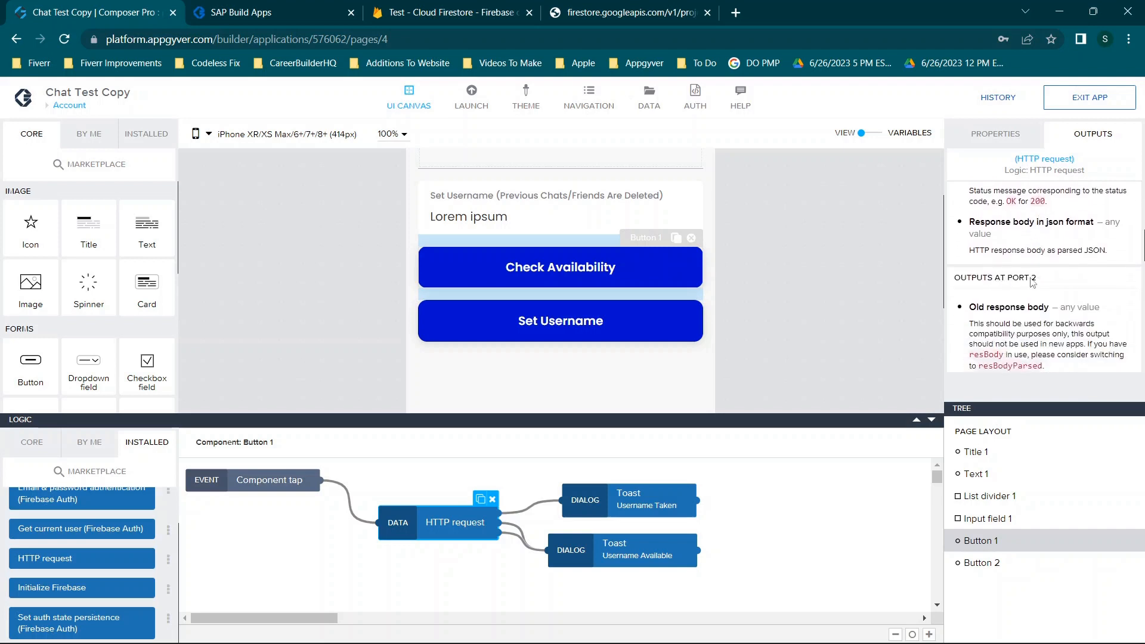
pyautogui.scroll(-3, 1047, 284)
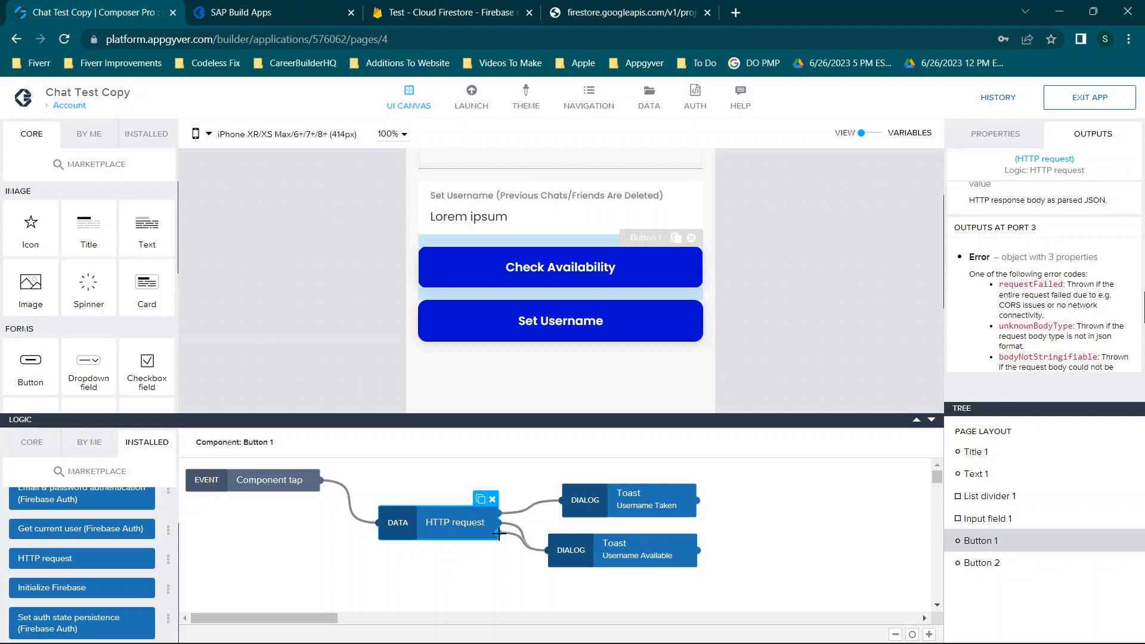
pyautogui.click(564, 553)
pyautogui.click(637, 508)
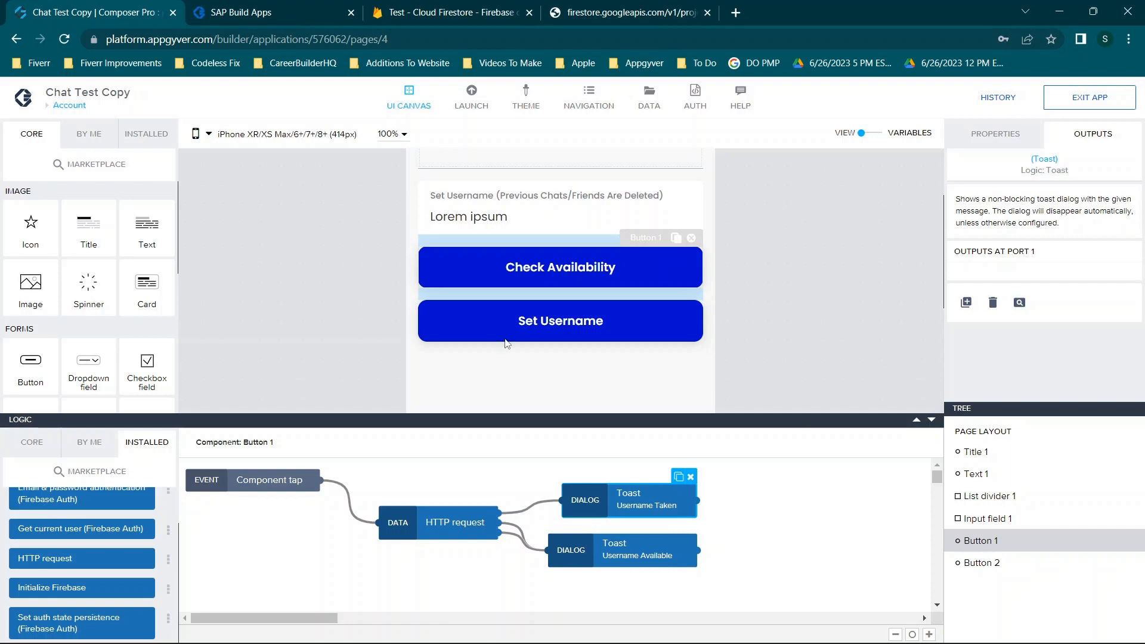
pyautogui.click(520, 525)
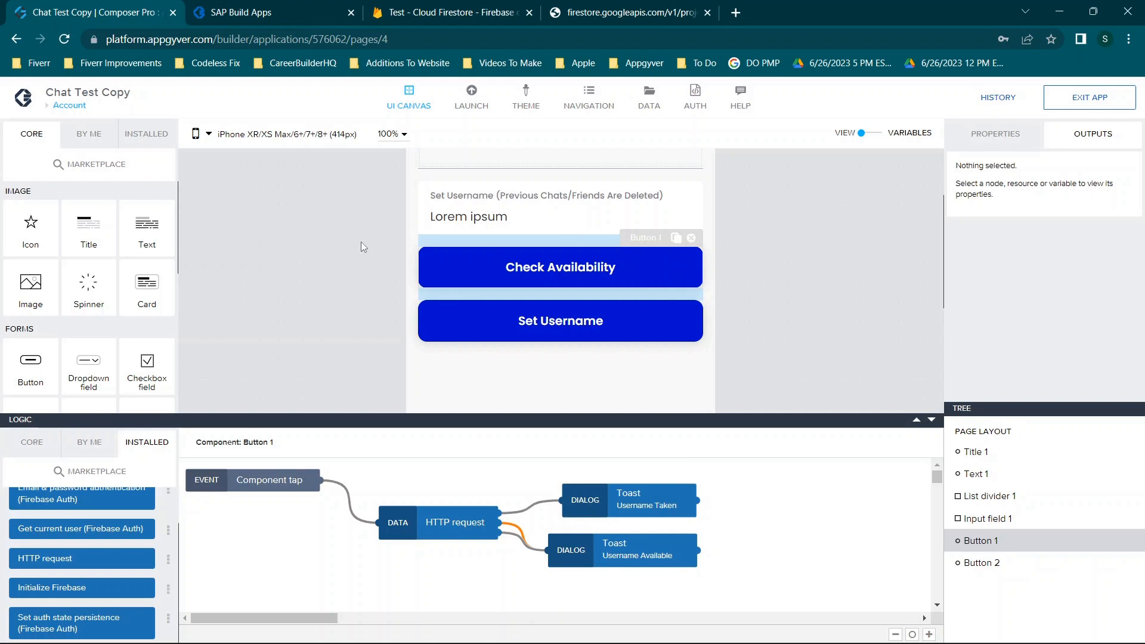
# Recheck which toast each request output leads to, then show the data resources list
pyautogui.click(440, 519)
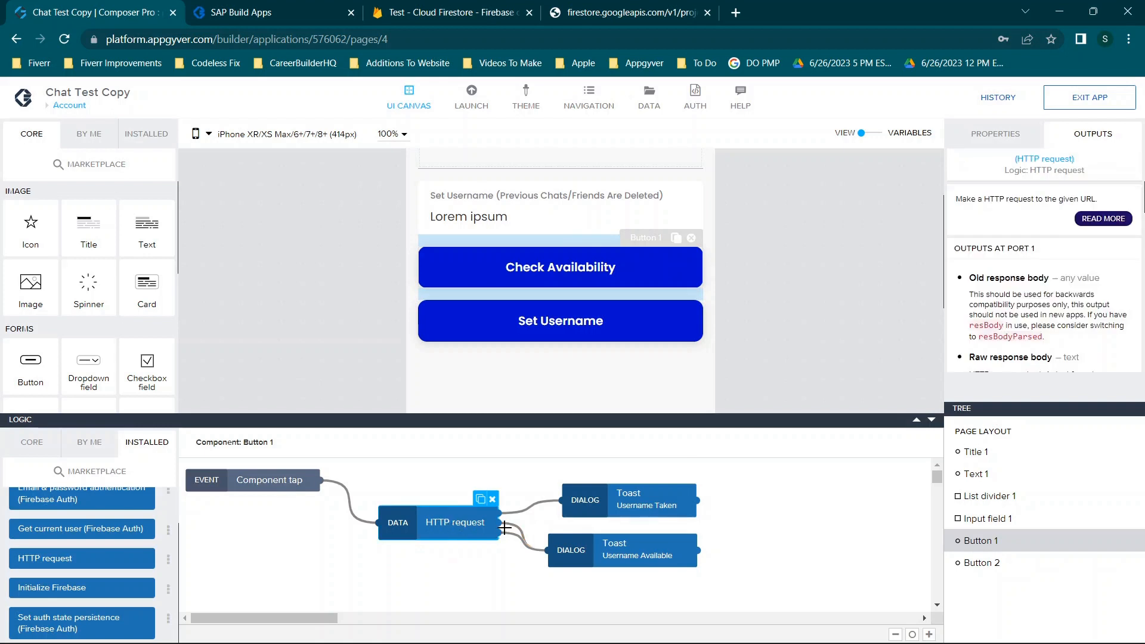
pyautogui.click(623, 556)
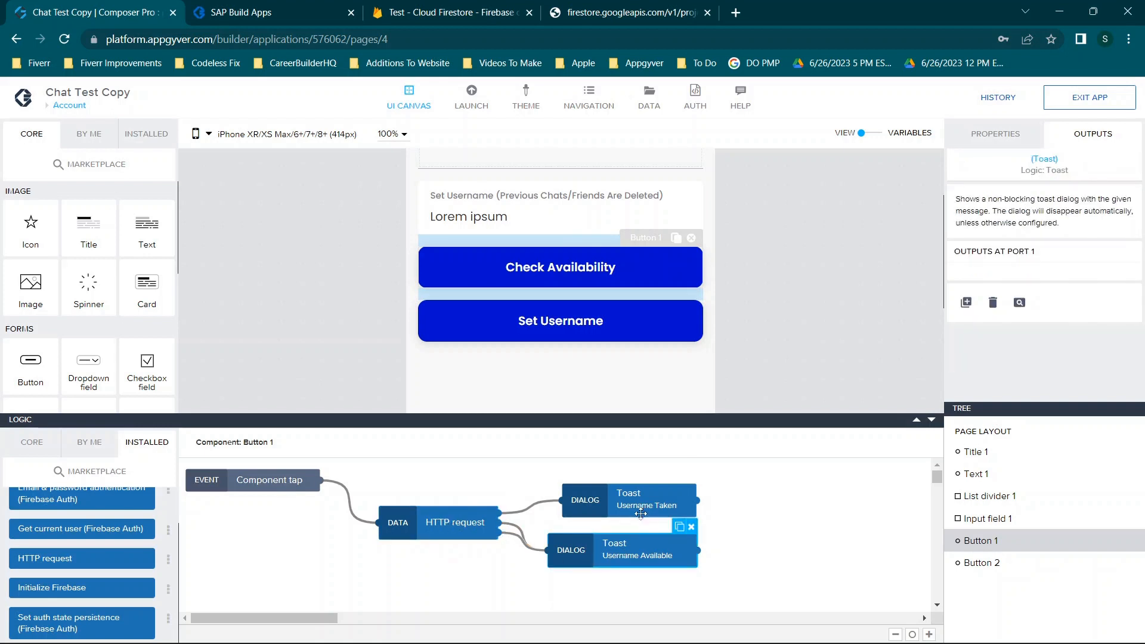
pyautogui.click(669, 489)
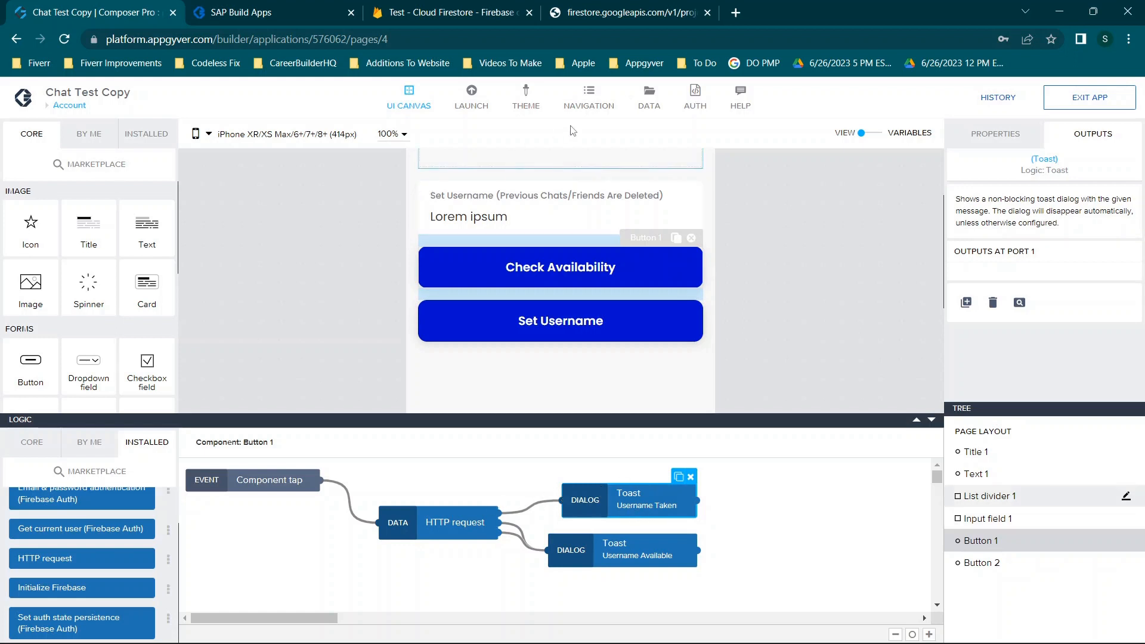
pyautogui.click(652, 98)
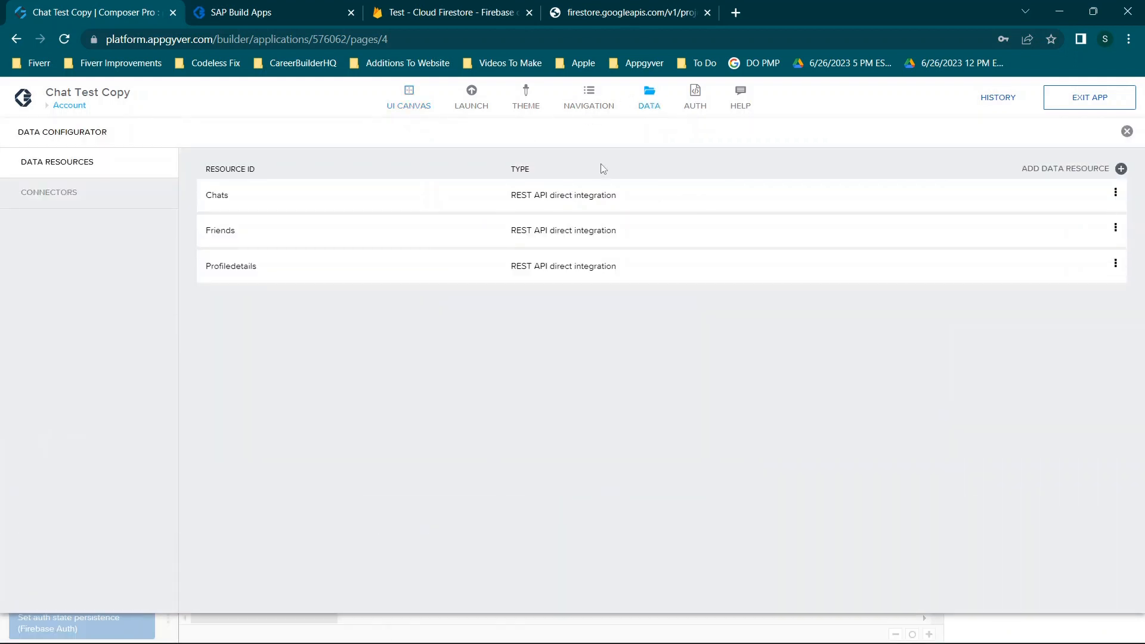
# Look through the Chats and Profiledetails data resource settings
pyautogui.click(394, 203)
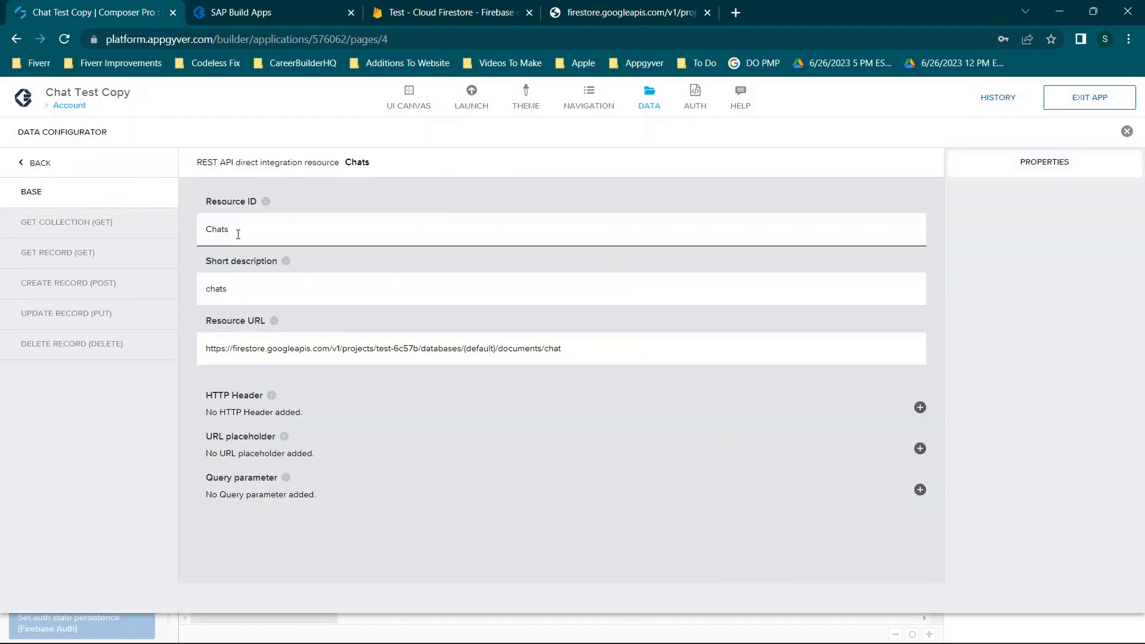
pyautogui.click(35, 162)
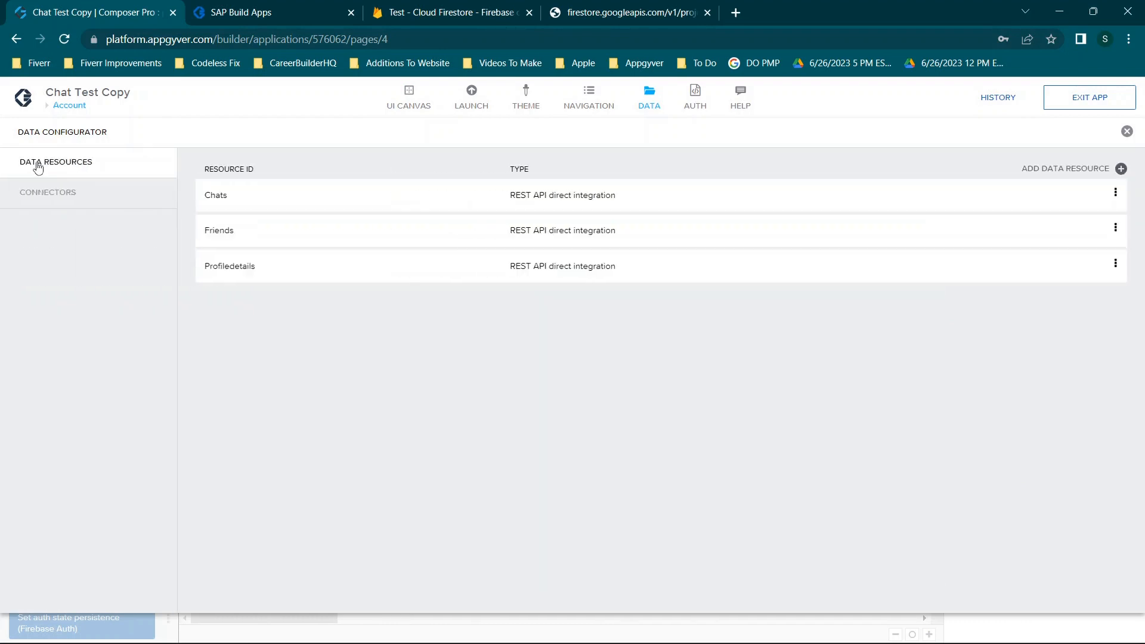
pyautogui.click(286, 272)
pyautogui.click(35, 162)
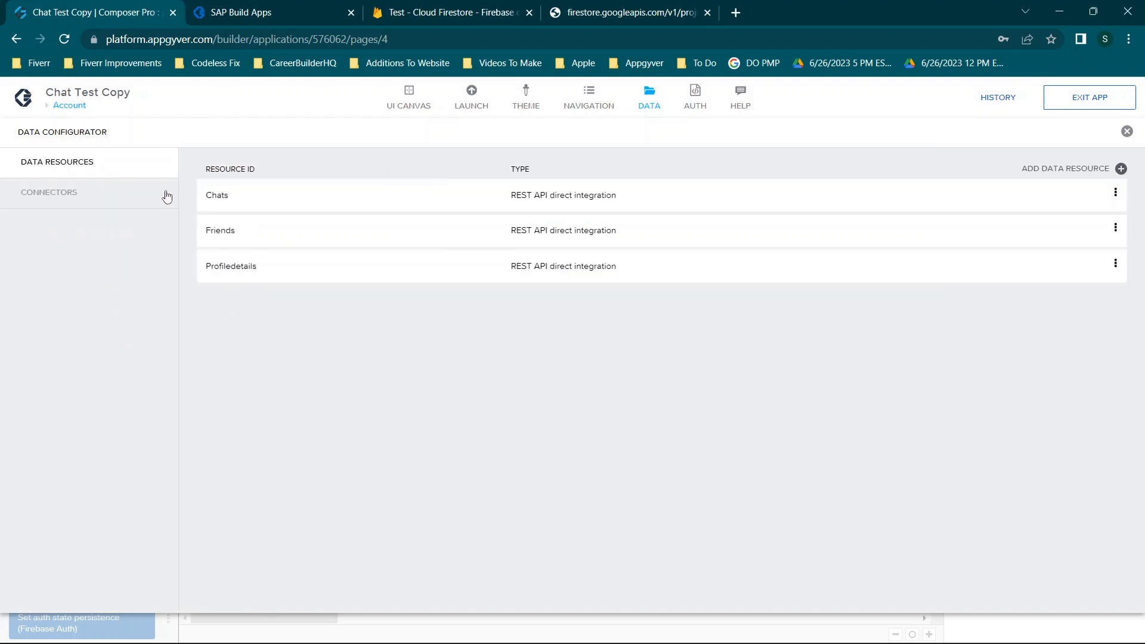
pyautogui.click(247, 269)
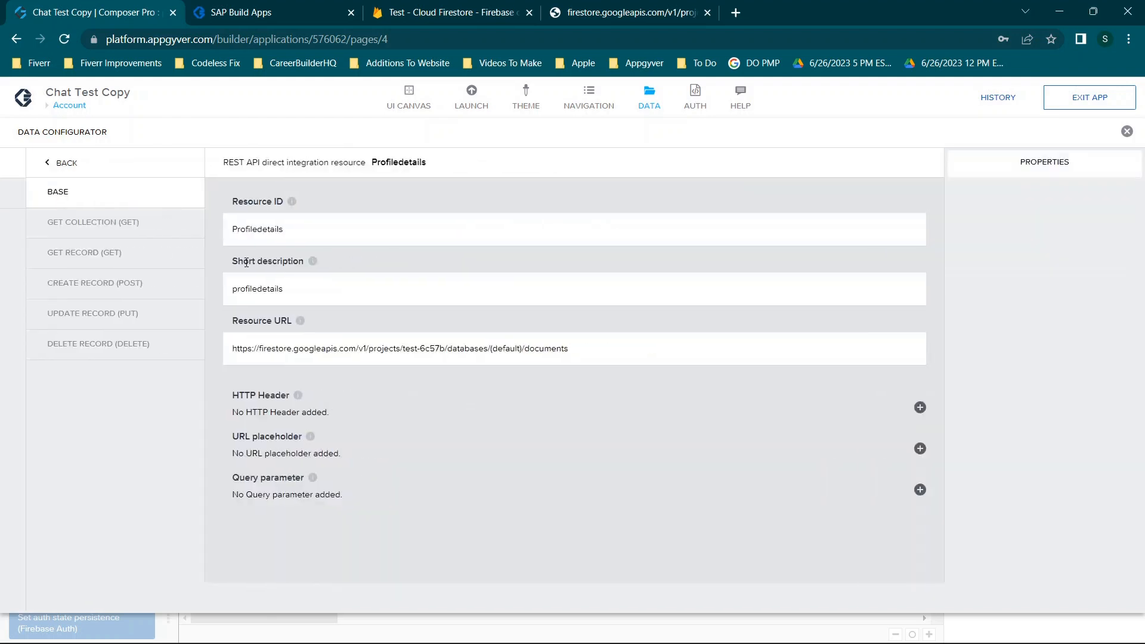
# Compare against the profiledetails collection's documents in the Firestore console
pyautogui.click(405, 13)
pyautogui.click(320, 429)
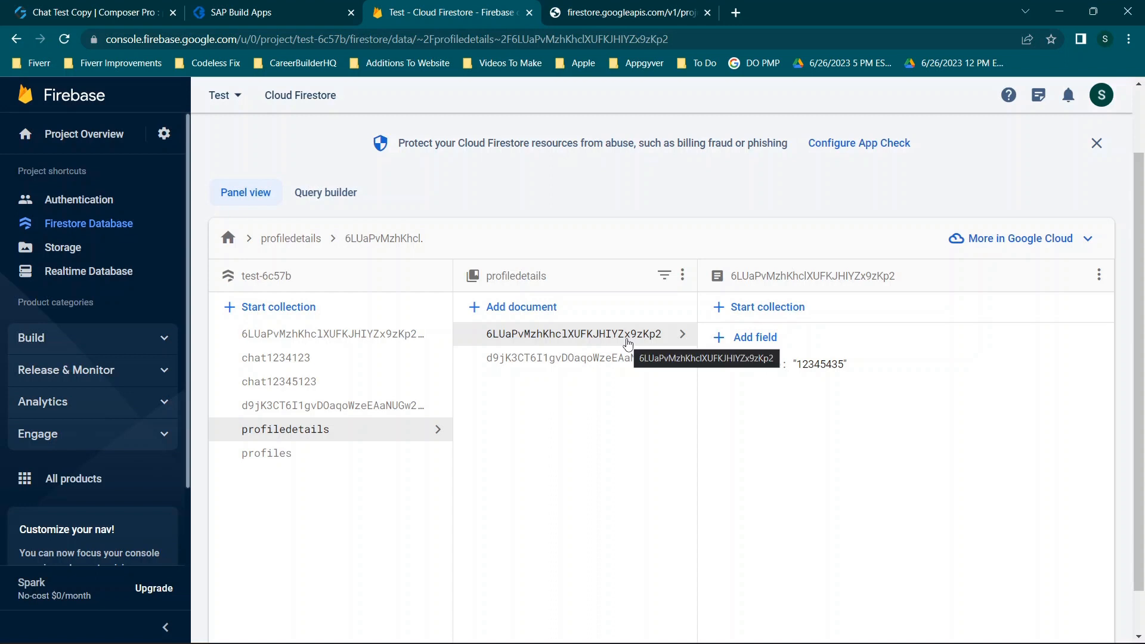
pyautogui.hotkey('ctrl', 'pageup')
pyautogui.hotkey('ctrl', 'pageup')
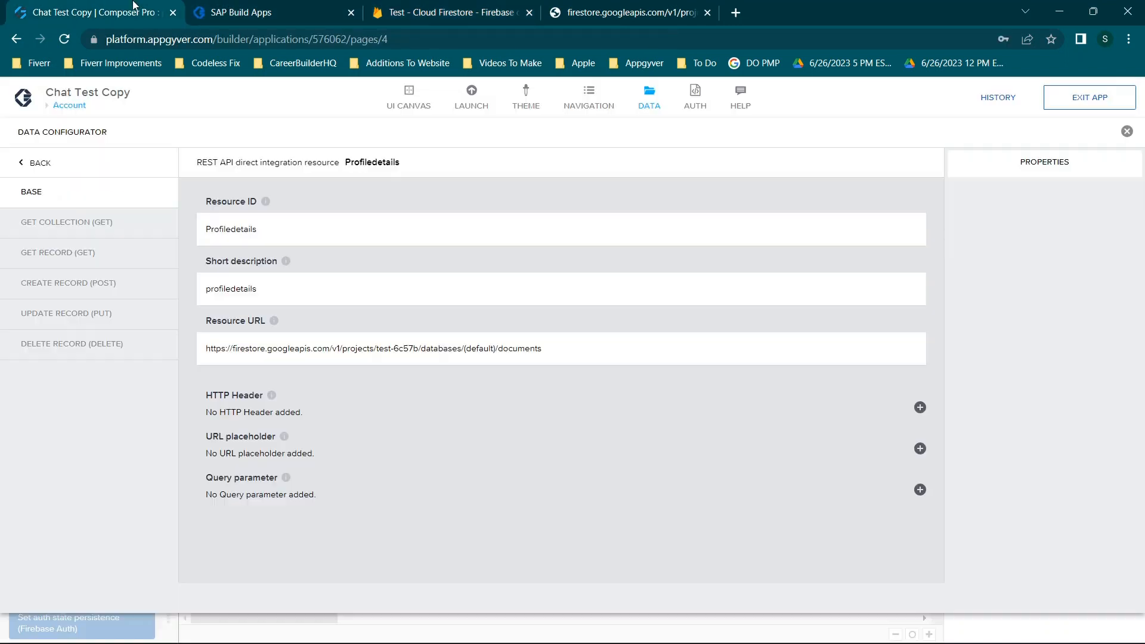
pyautogui.click(479, 7)
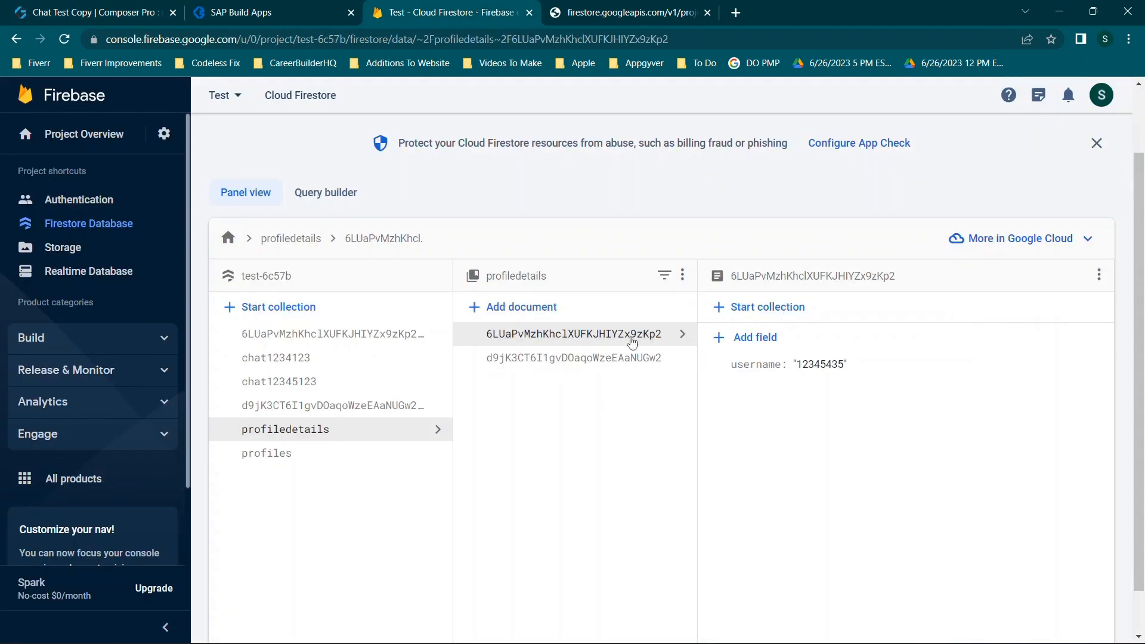
pyautogui.click(94, 7)
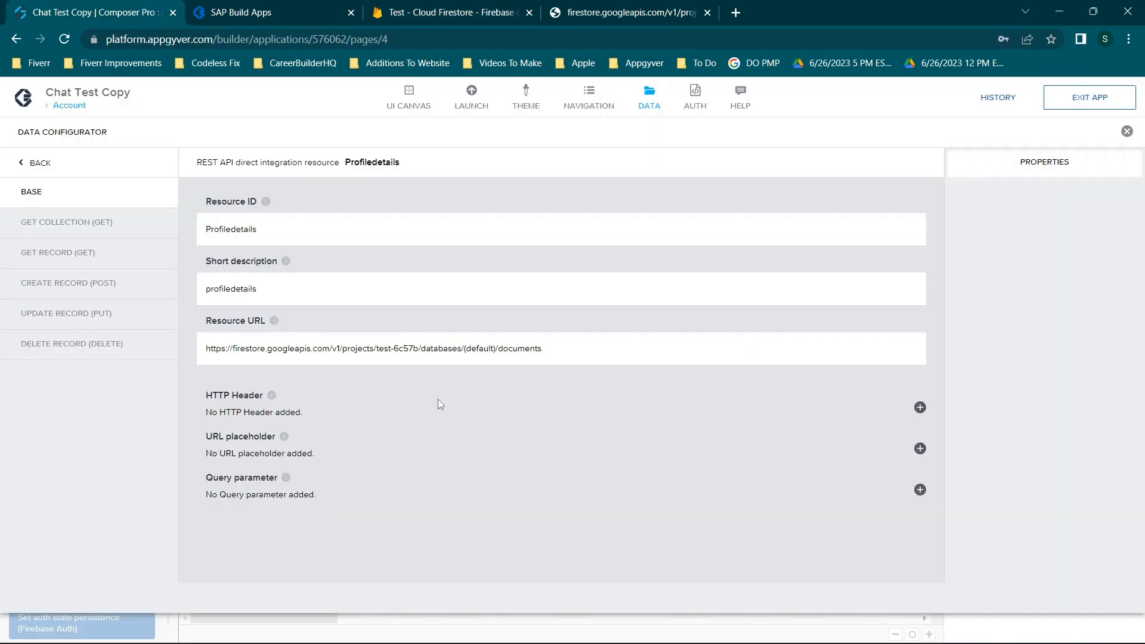
# Review the Profiledetails Resource URL and show its GET COLLECTION settings (/profiledetails, key path documents)
pyautogui.moveTo(213, 350); pyautogui.dragTo(578, 352)
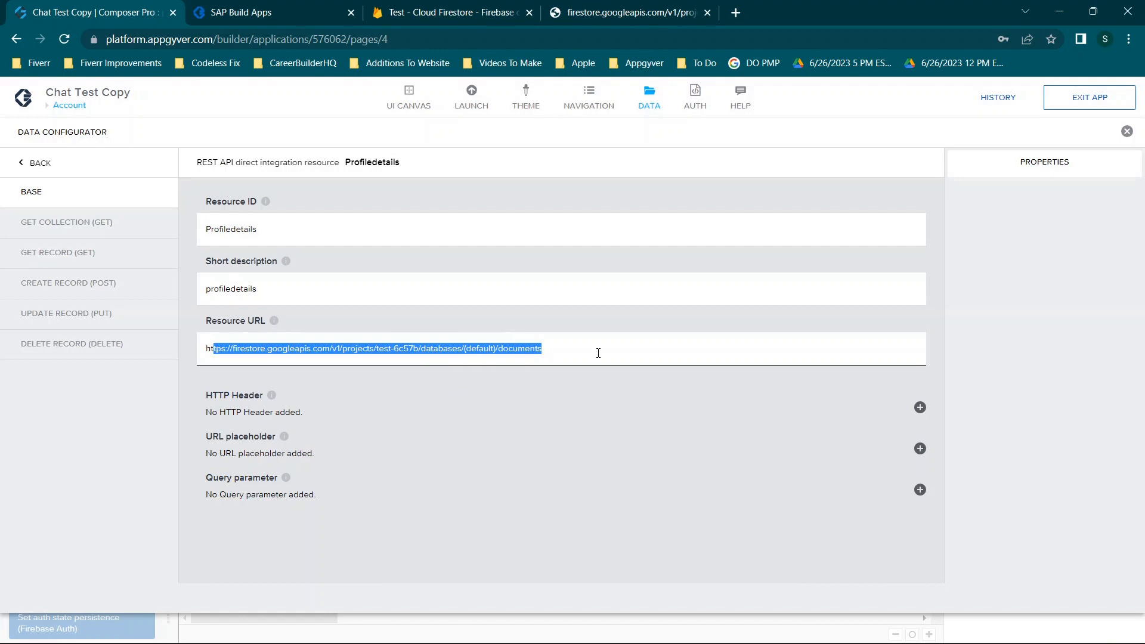
pyautogui.click(419, 348)
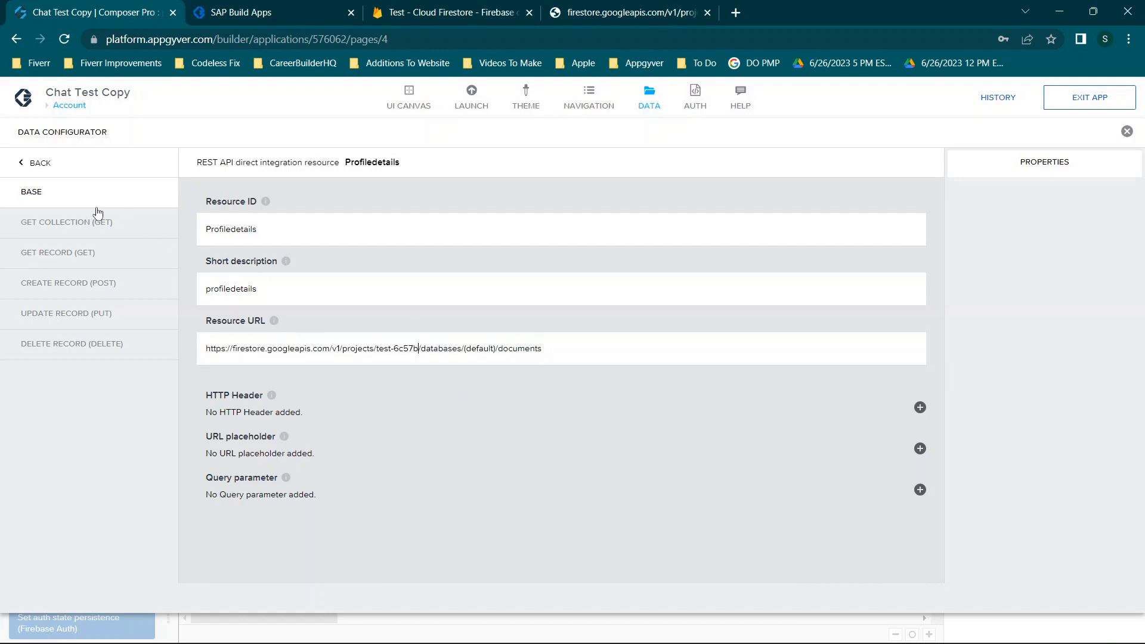
pyautogui.click(81, 222)
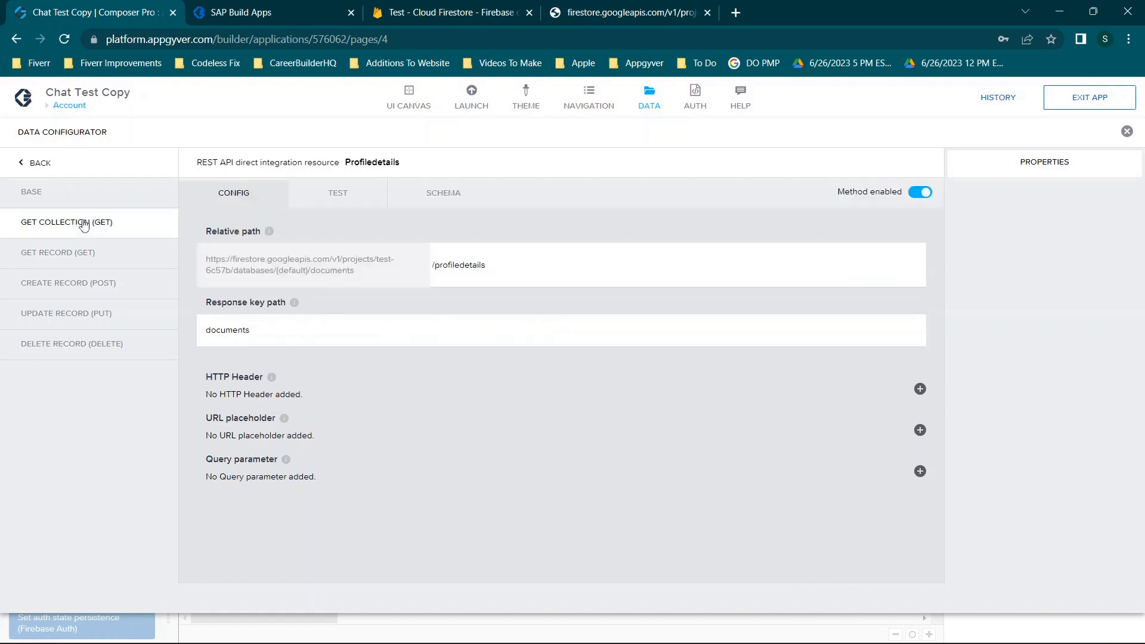
# Run the Profiledetails collection test, returning documents for usernames 12345435 and 123
pyautogui.click(335, 195)
pyautogui.click(323, 236)
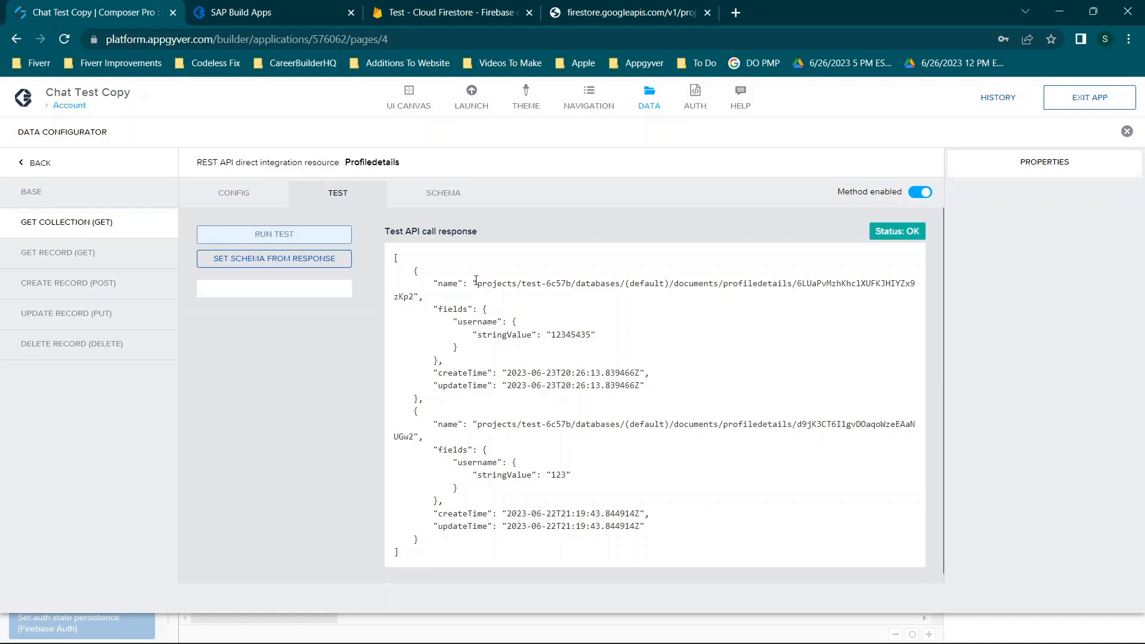
pyautogui.moveTo(476, 284); pyautogui.dragTo(764, 279)
pyautogui.moveTo(870, 278); pyautogui.dragTo(742, 276)
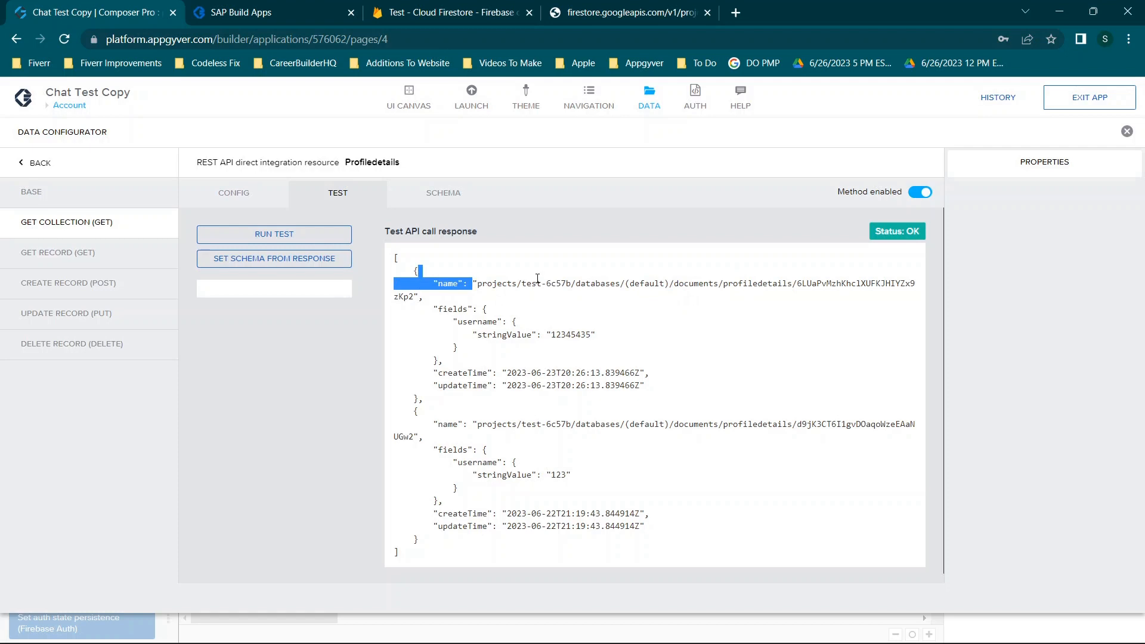
pyautogui.click(474, 285)
# Copy the projects/…/profiledetails/ document path into the browser address bar
pyautogui.moveTo(480, 285); pyautogui.dragTo(793, 287)
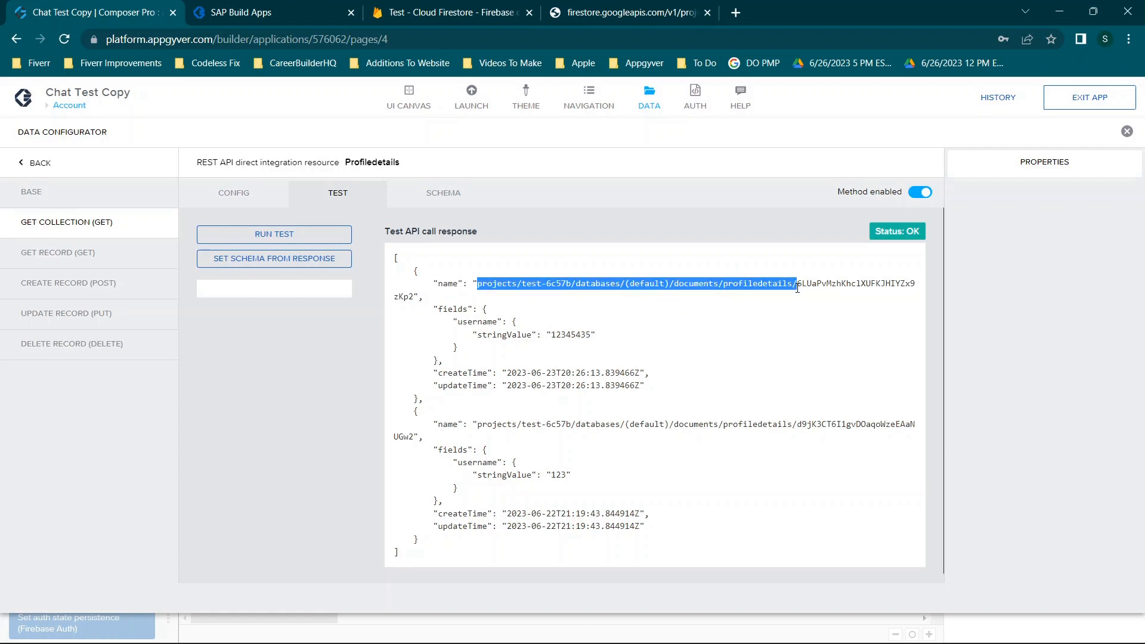
pyautogui.hotkey('ctrl', 'c')
pyautogui.click(576, 37)
pyautogui.hotkey('ctrl', 'v')
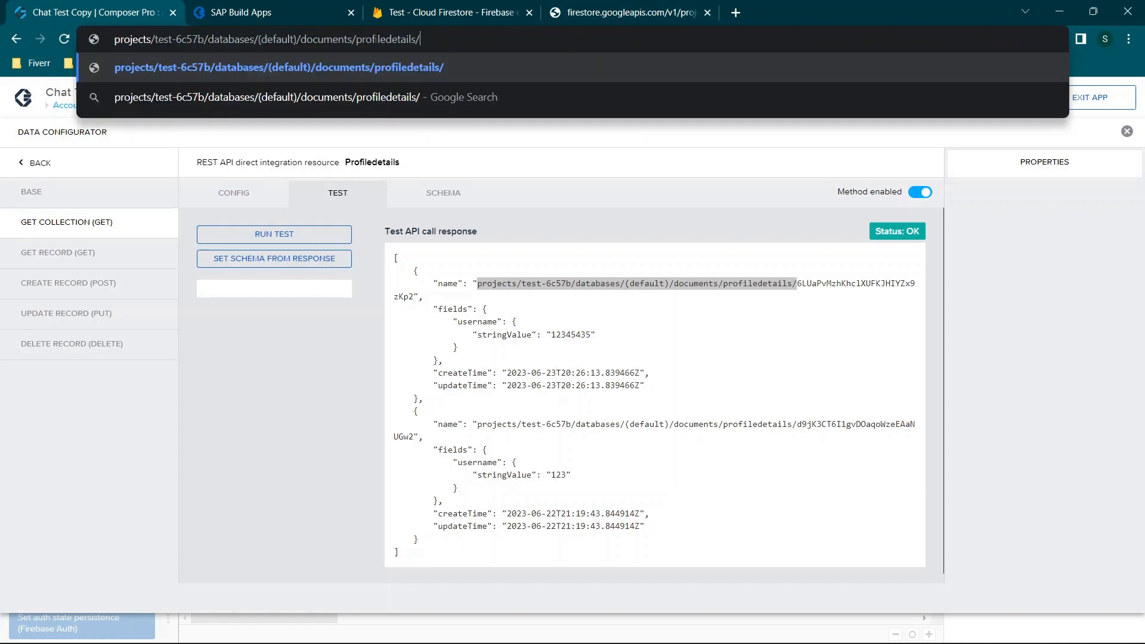
# Replace profiles/12 in the Firestore REST URL with the copied profiledetails path and load it
pyautogui.click(626, 12)
pyautogui.click(257, 39)
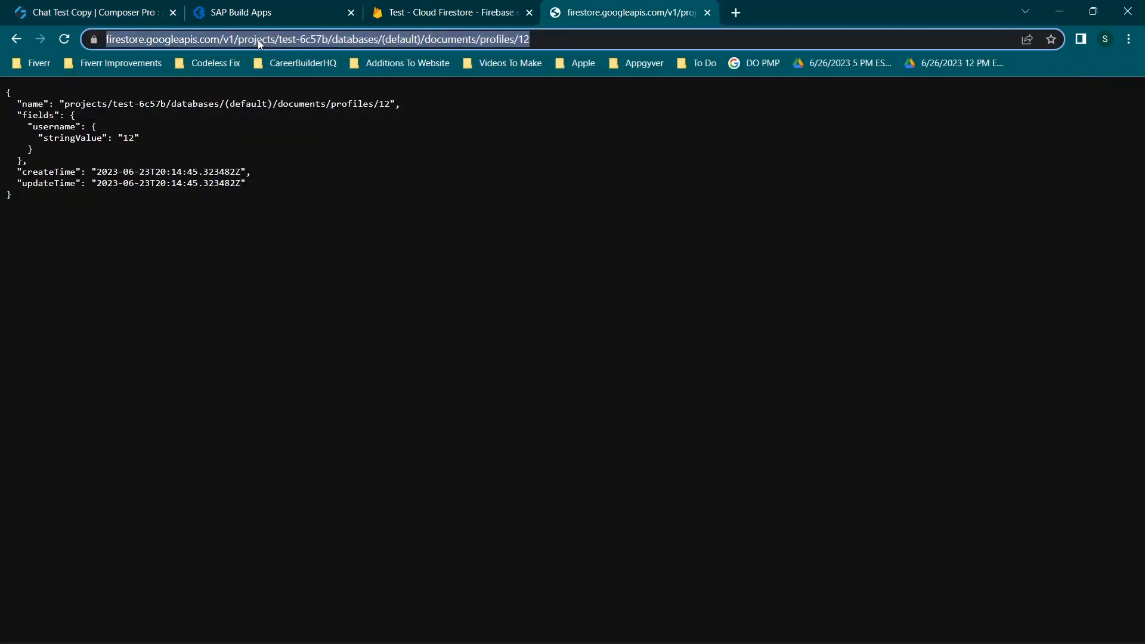
pyautogui.click(559, 37)
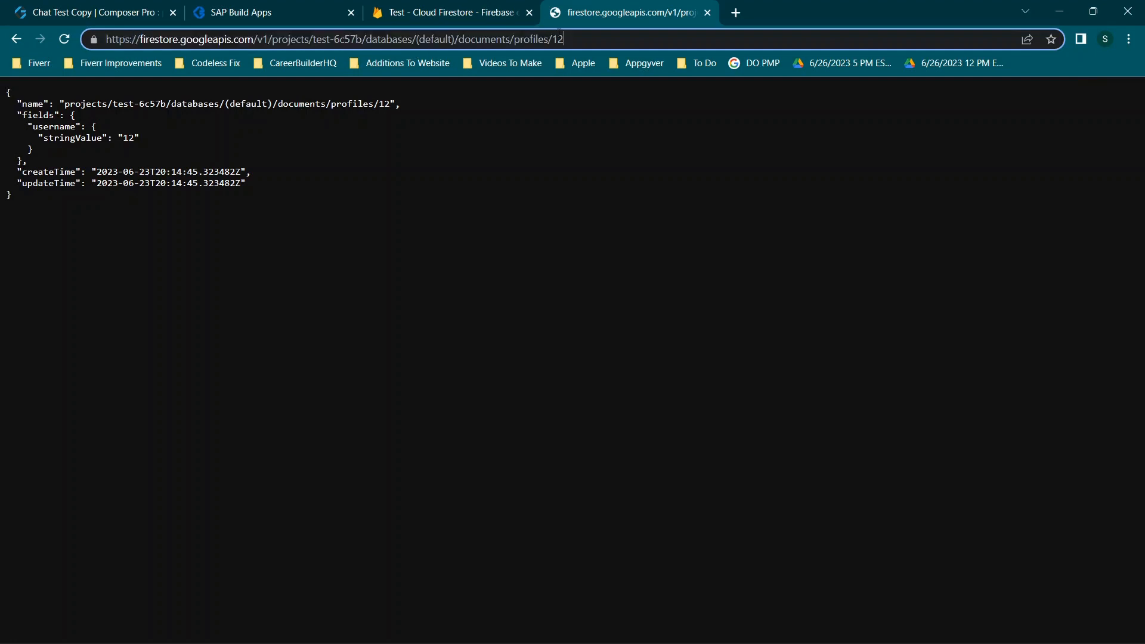
pyautogui.hotkey('ctrl', 'v')
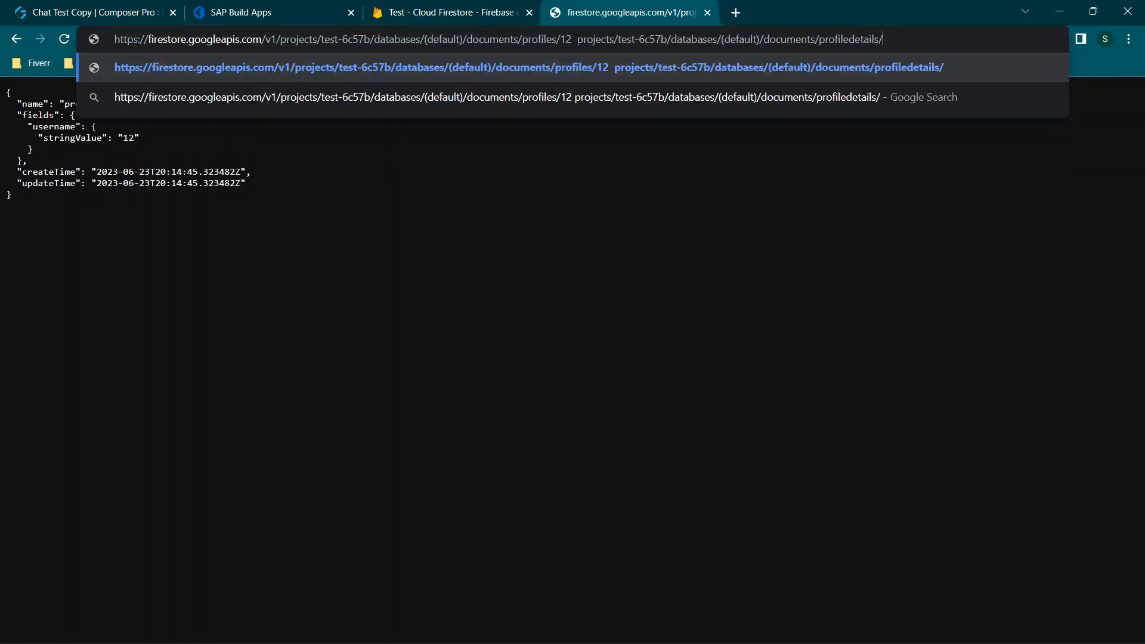
pyautogui.moveTo(575, 39); pyautogui.dragTo(349, 41)
pyautogui.press('BackSpace')
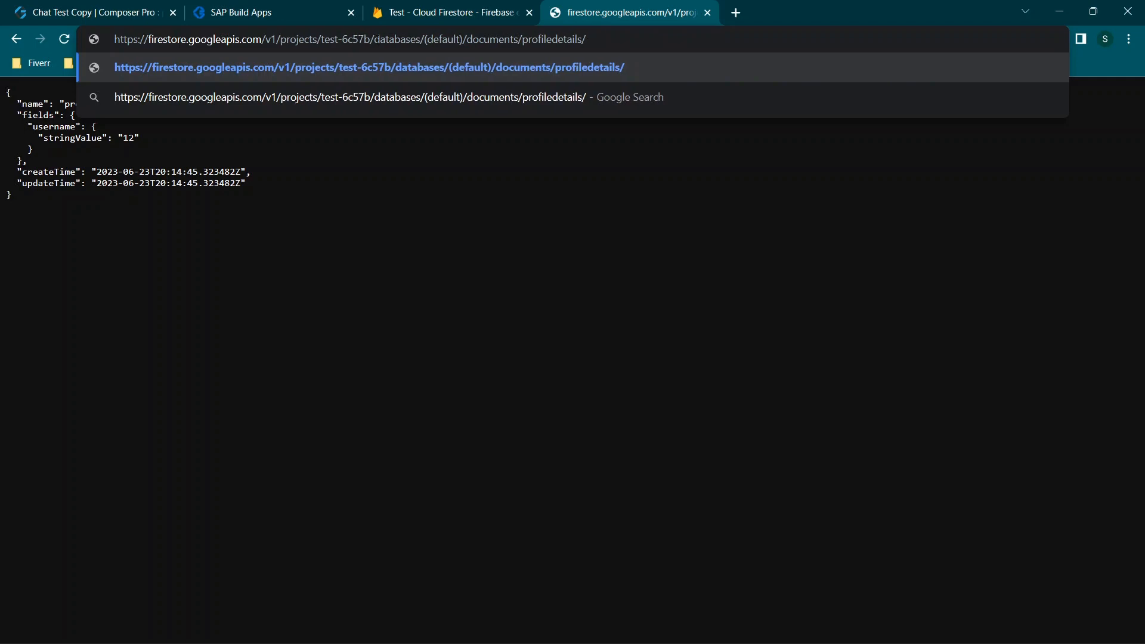
pyautogui.press('Return')
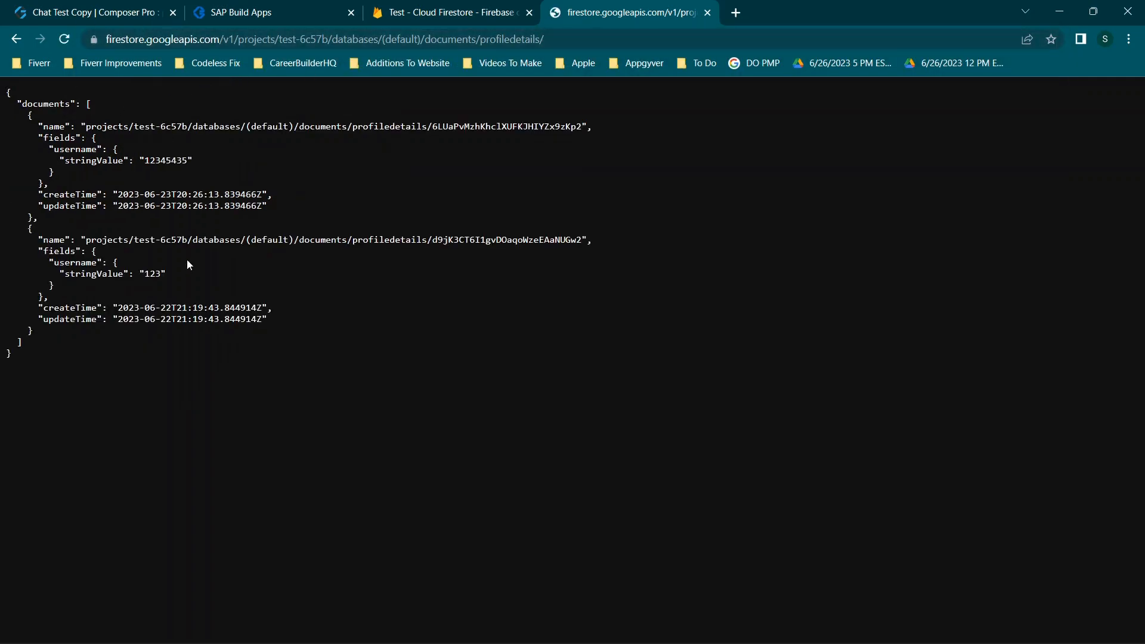
pyautogui.click(277, 17)
# Set the Profiledetails schema from the test response, expand fields › username, save, and close the configurator
pyautogui.click(130, 13)
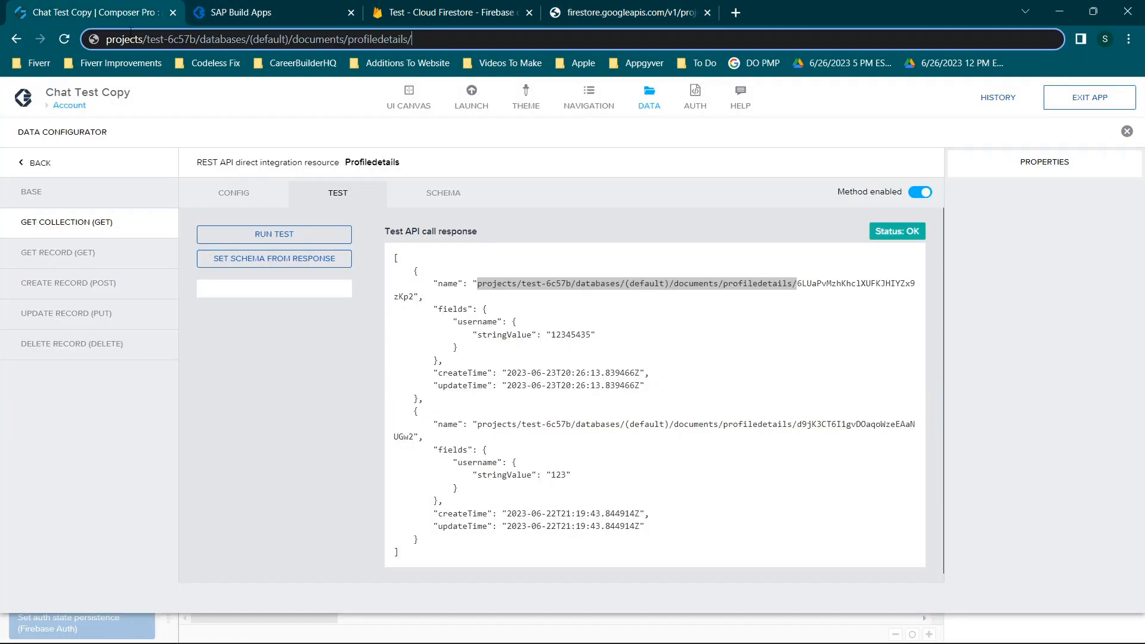
pyautogui.click(718, 390)
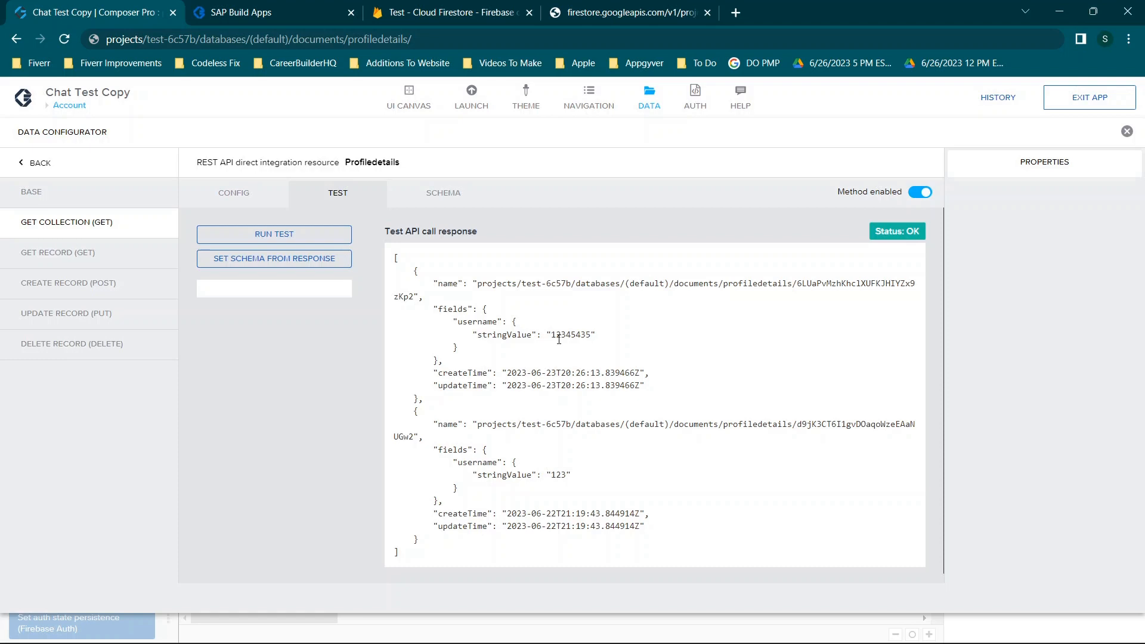
pyautogui.click(263, 259)
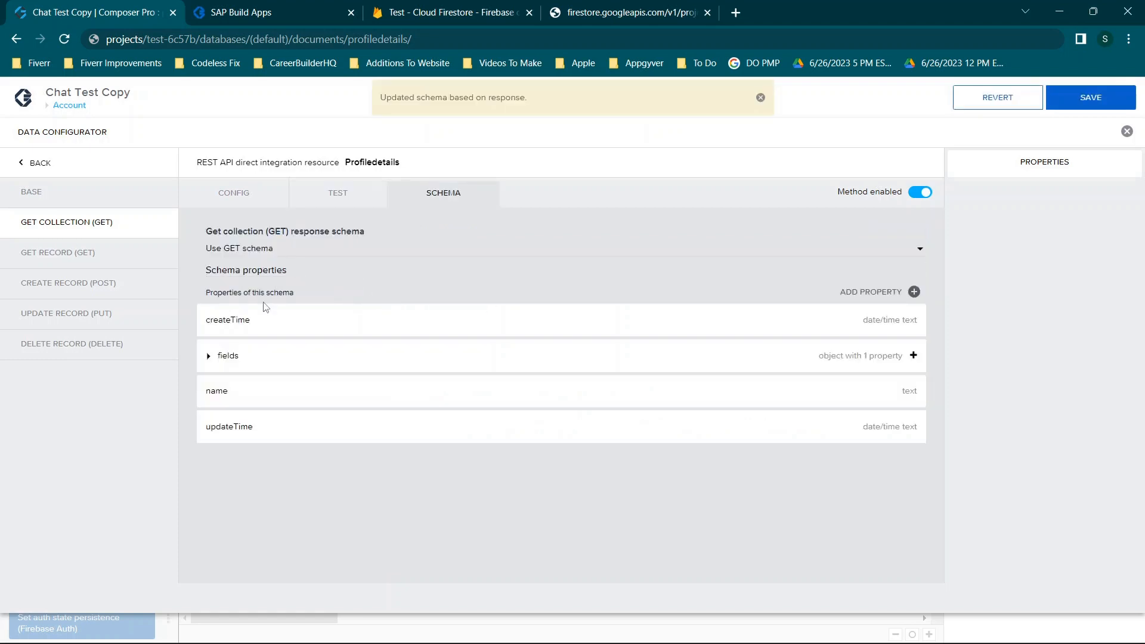
pyautogui.click(208, 356)
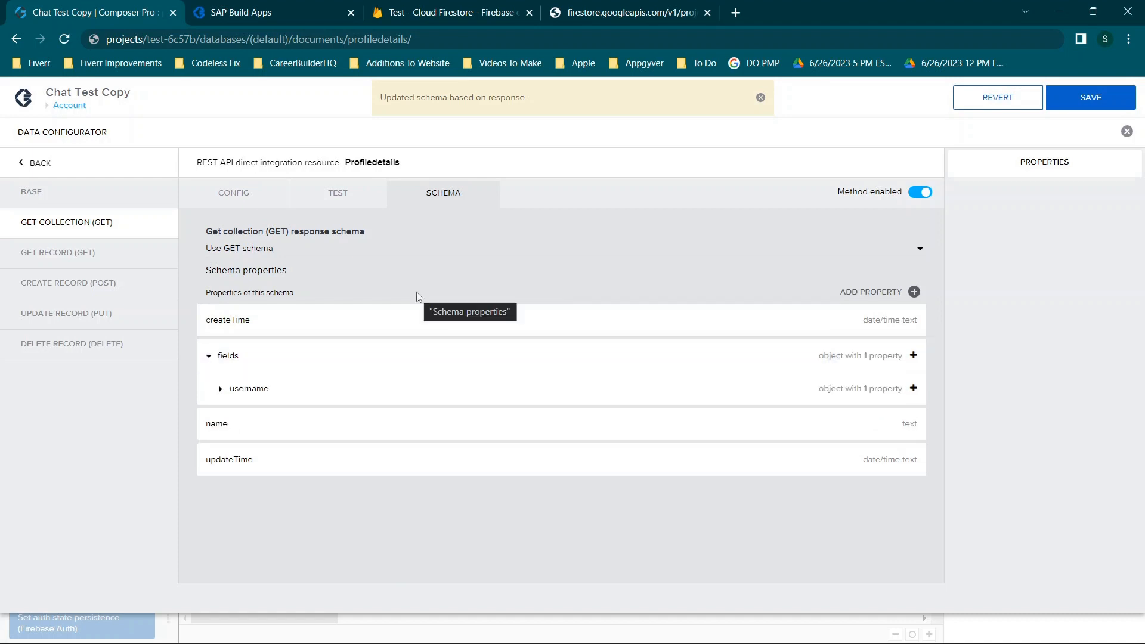
pyautogui.click(220, 388)
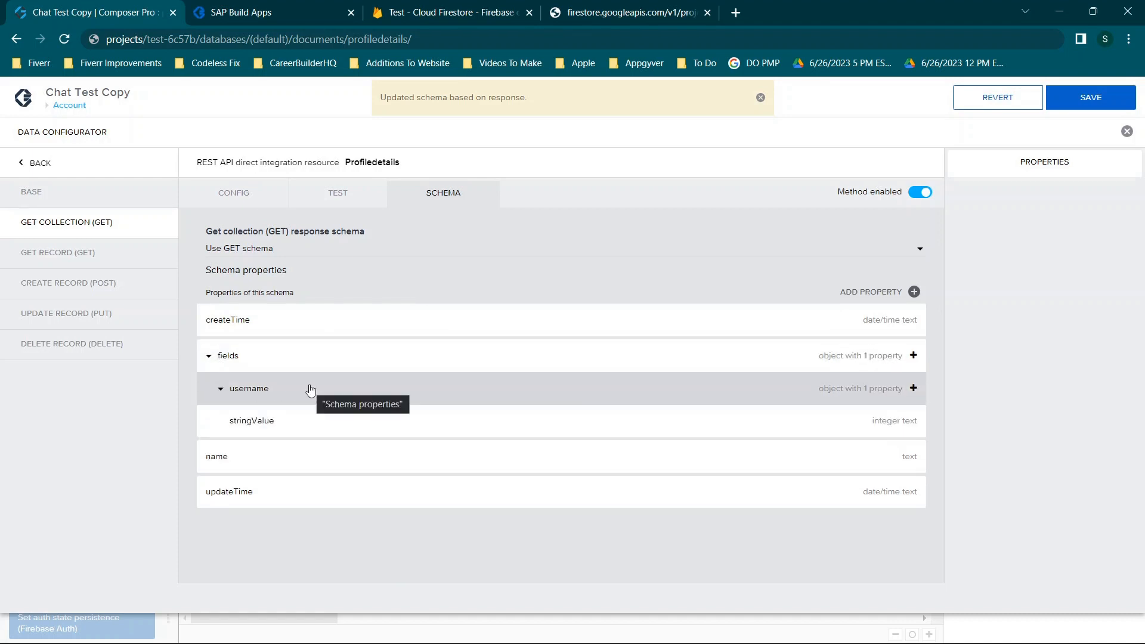
pyautogui.click(1091, 97)
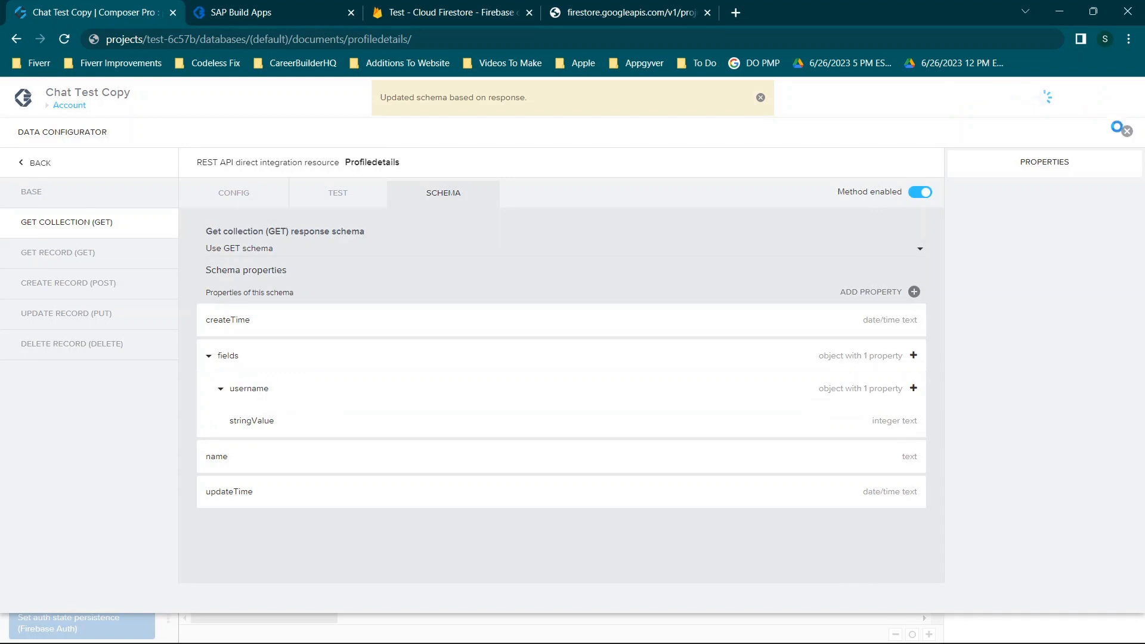
pyautogui.click(1127, 134)
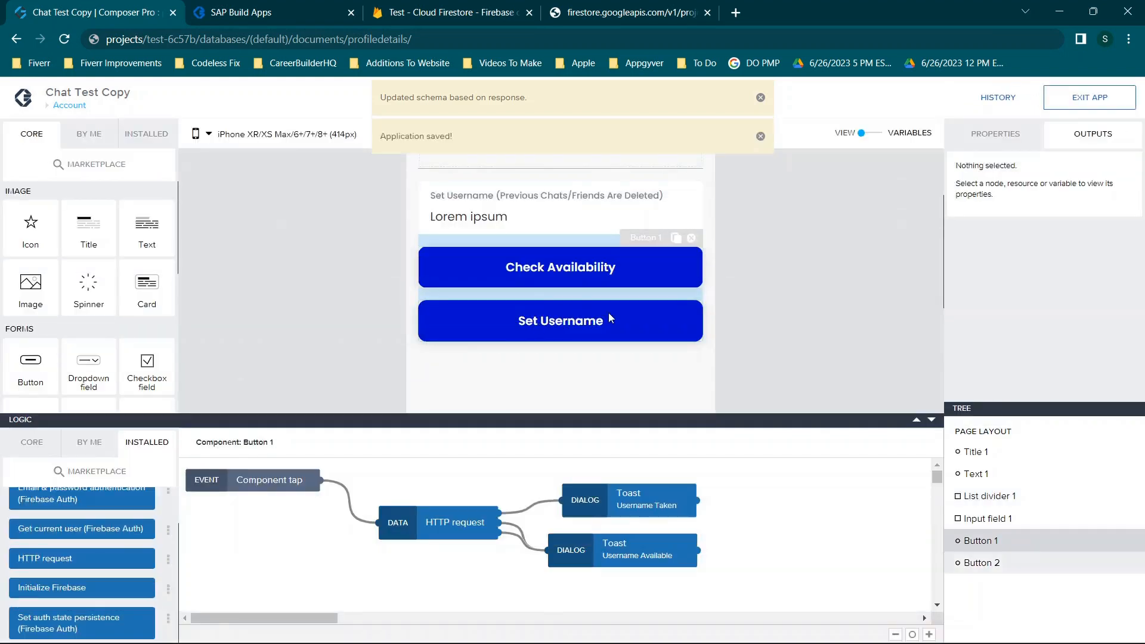
# Add a Set app variable step after the Set Username button's Changes Saved toast
pyautogui.scroll(-2, 608, 312)
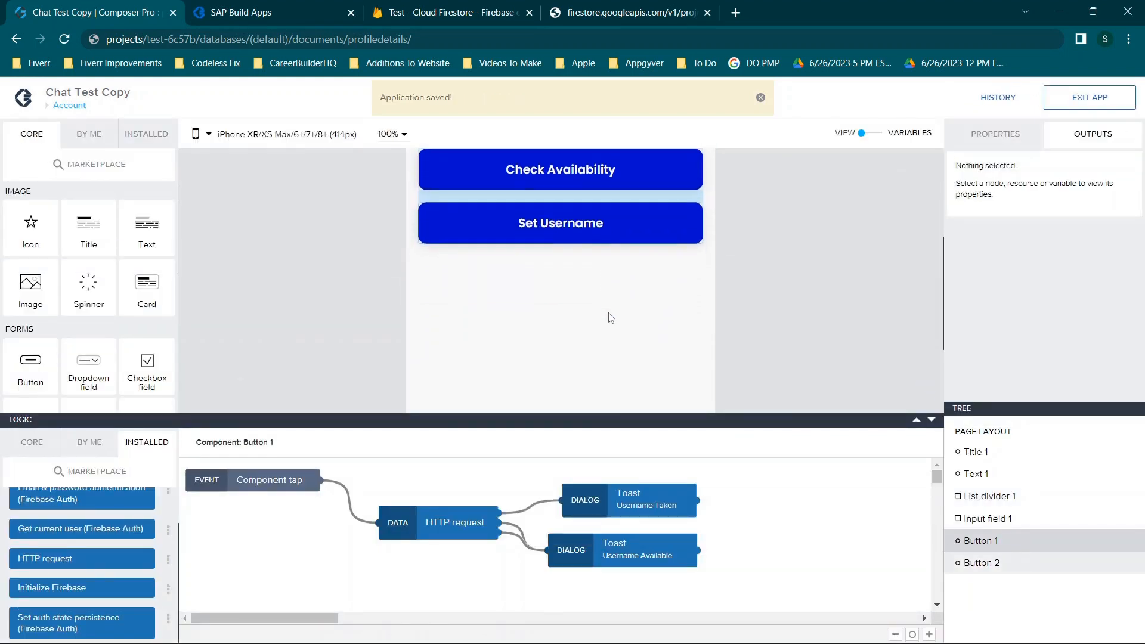
pyautogui.click(575, 234)
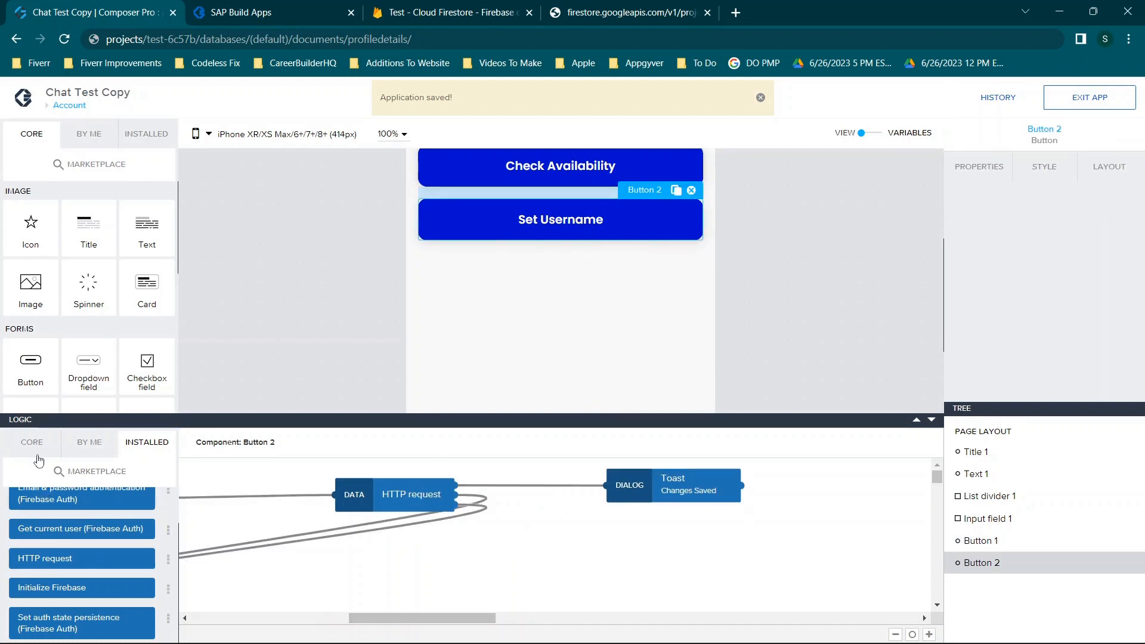
pyautogui.click(32, 444)
pyautogui.moveTo(30, 614)
pyautogui.mouseDown()
pyautogui.moveTo(677, 471)
pyautogui.moveTo(744, 542)
pyautogui.moveTo(716, 556)
pyautogui.mouseUp()
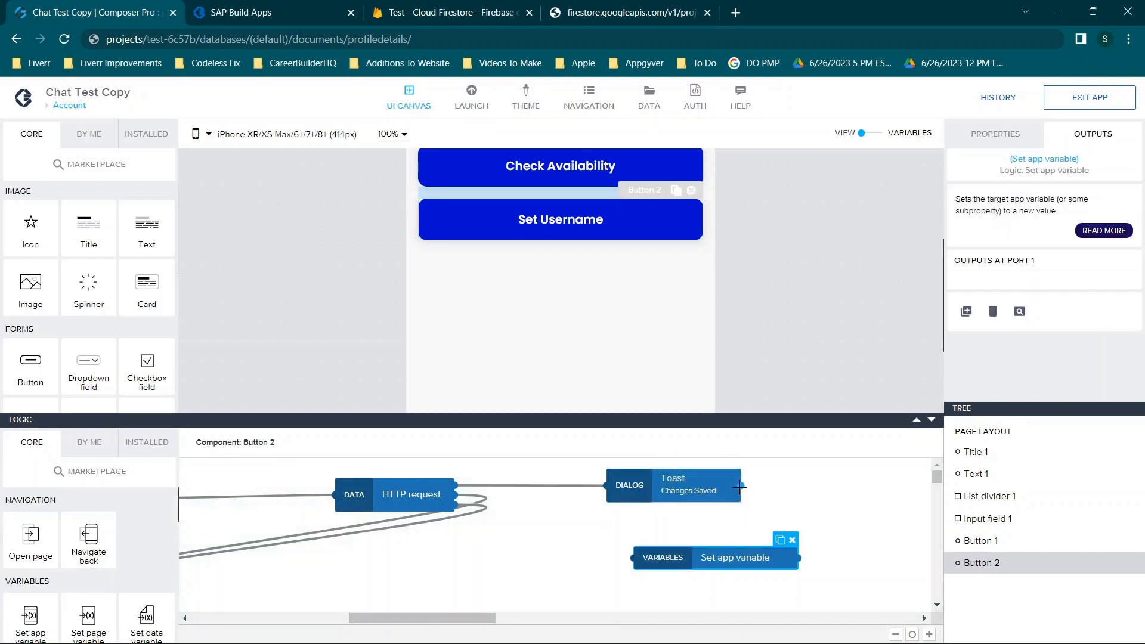
pyautogui.moveTo(744, 485)
pyautogui.mouseDown()
pyautogui.moveTo(591, 560)
pyautogui.moveTo(634, 564)
pyautogui.mouseUp()
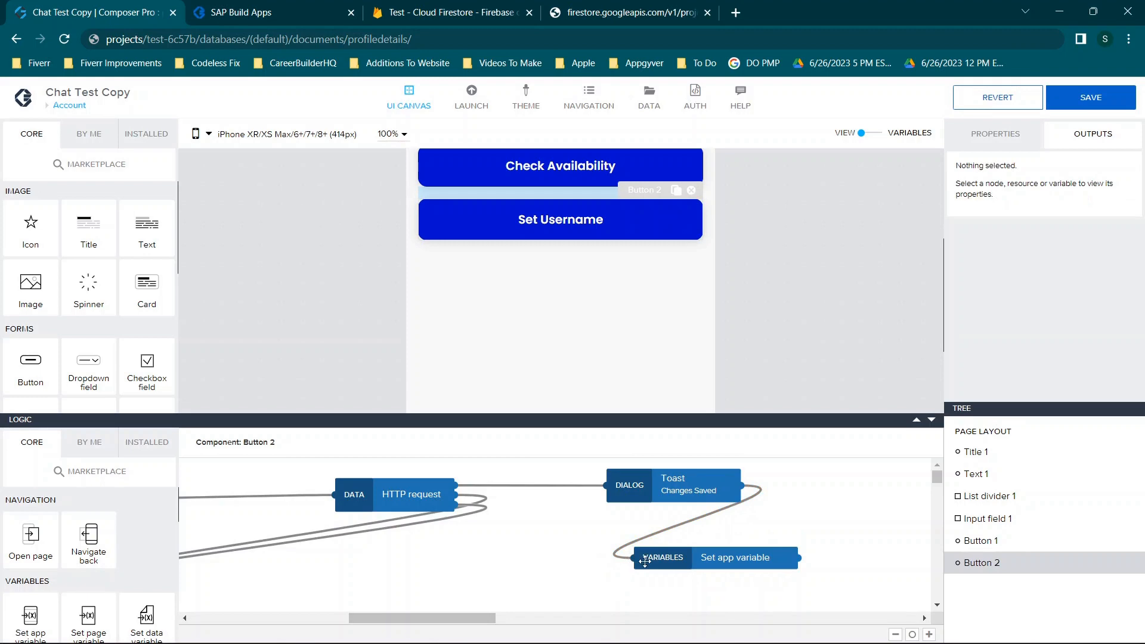
# Start a formula binding for its value, clearing the test-6c57b formula, then show app variables
pyautogui.click(1008, 132)
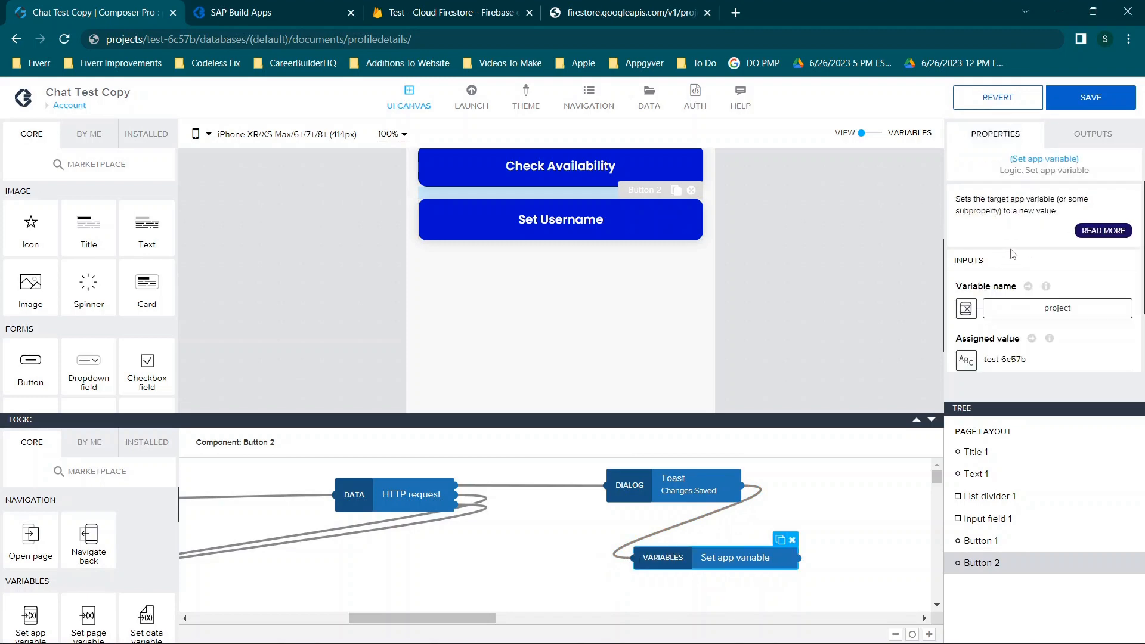
pyautogui.scroll(-2, 1015, 315)
pyautogui.click(966, 276)
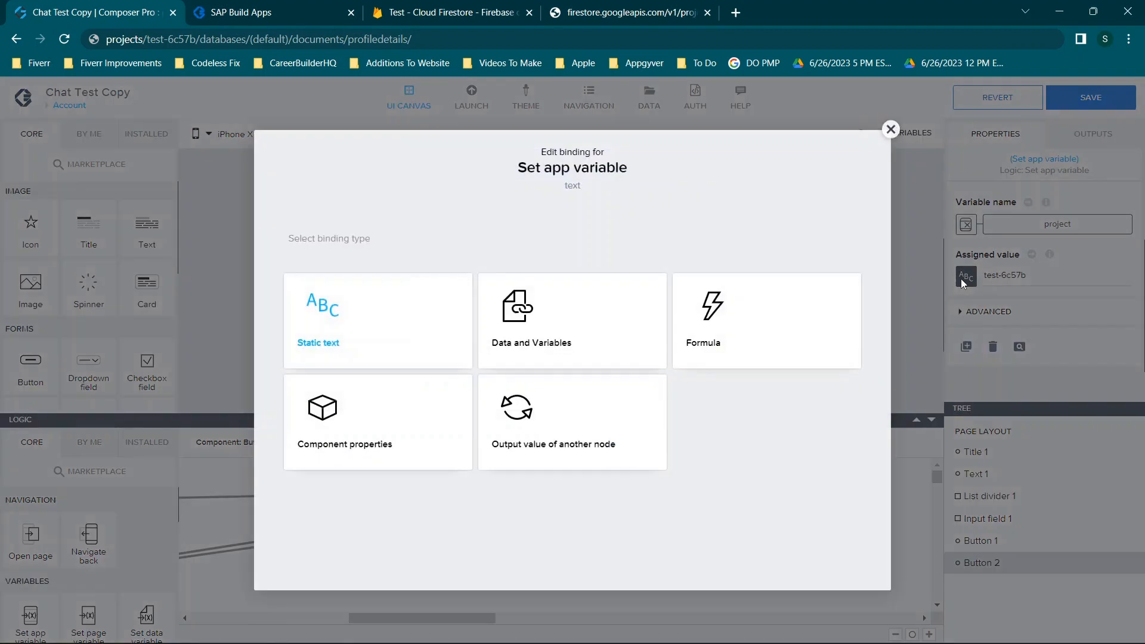
pyautogui.click(737, 334)
pyautogui.click(478, 380)
pyautogui.hotkey('ctrl', 'a')
pyautogui.press('BackSpace')
pyautogui.click(182, 379)
pyautogui.click(1040, 130)
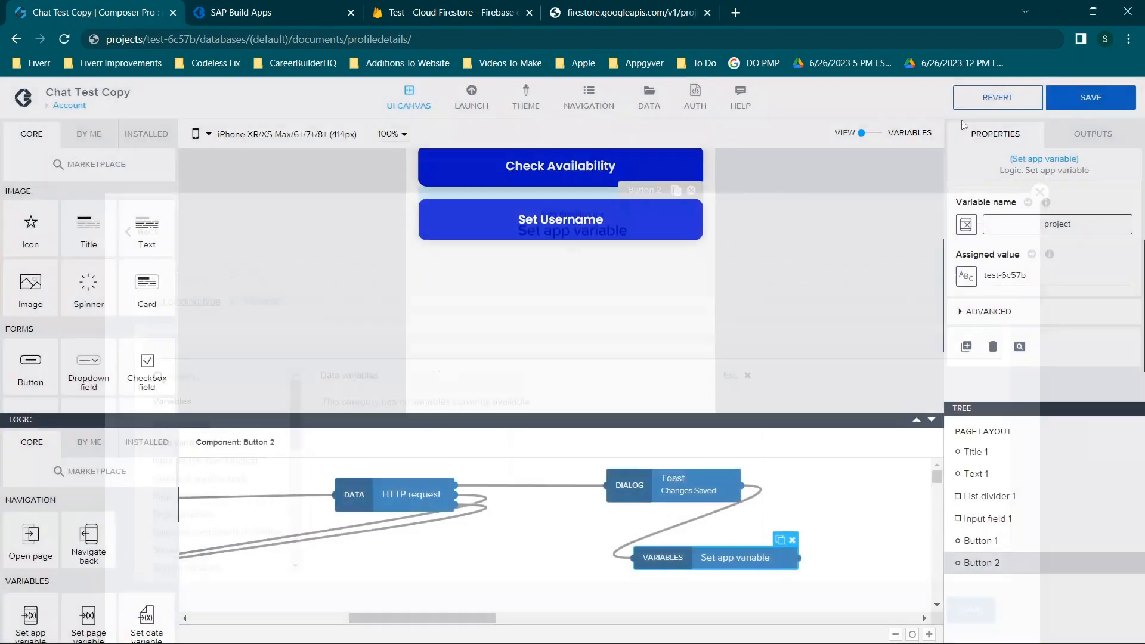
pyautogui.click(876, 134)
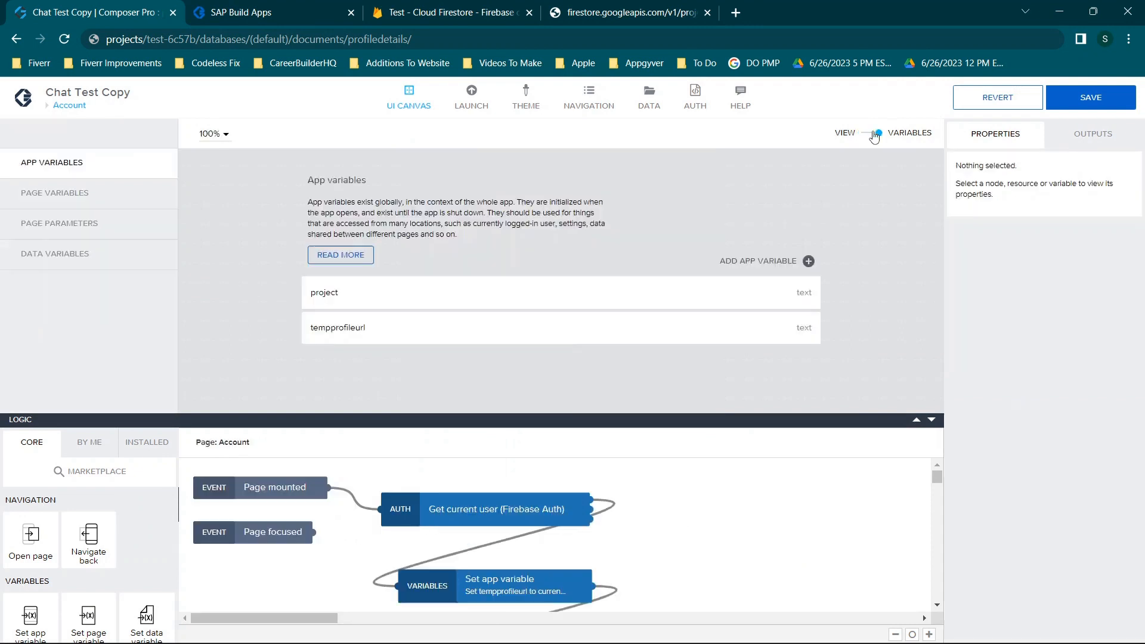
# Add a Profiledetails1 data variable to the Account page
pyautogui.click(55, 253)
pyautogui.click(732, 256)
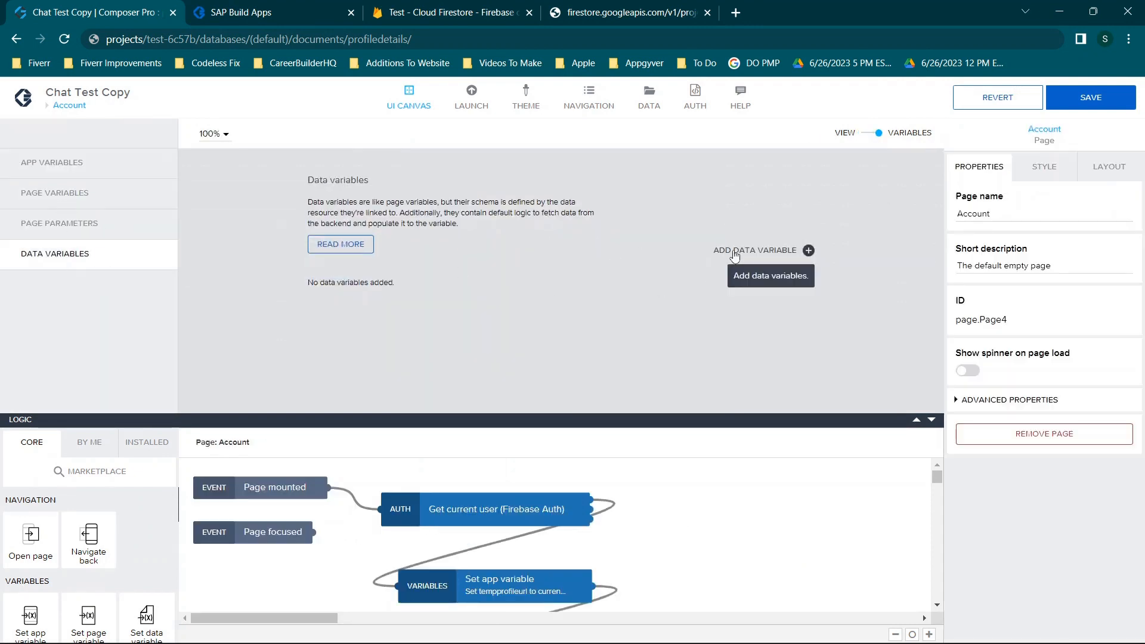
pyautogui.click(734, 253)
pyautogui.click(732, 352)
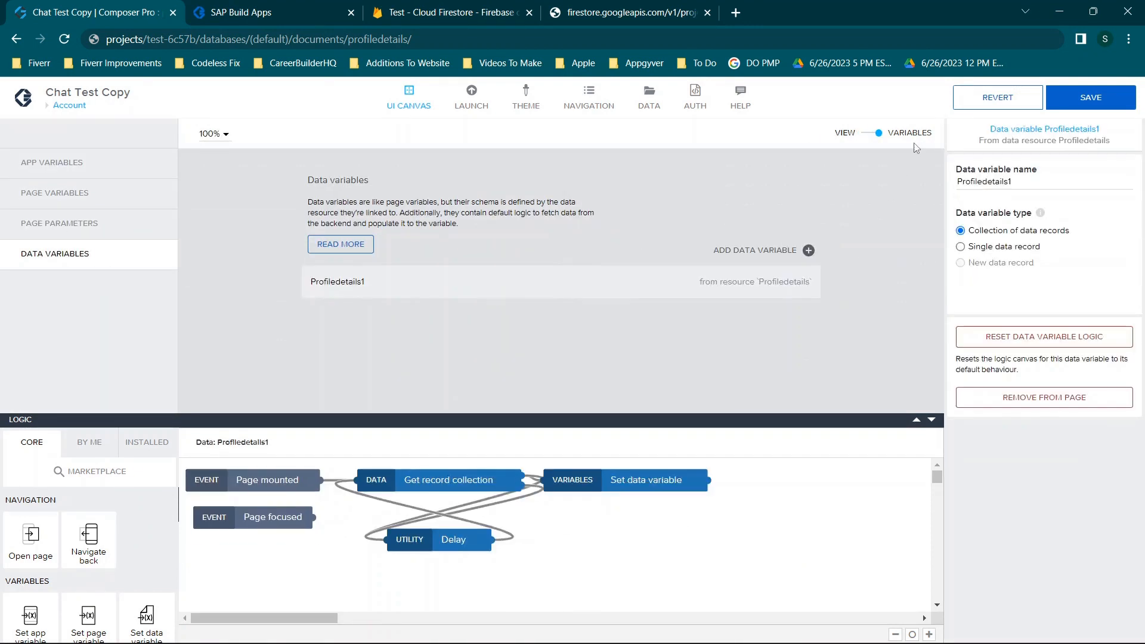
# Back in the page view, select the Set Username button's Set app variable step
pyautogui.click(869, 136)
pyautogui.scroll(-1, 703, 378)
pyautogui.scroll(1, 703, 378)
pyautogui.click(650, 229)
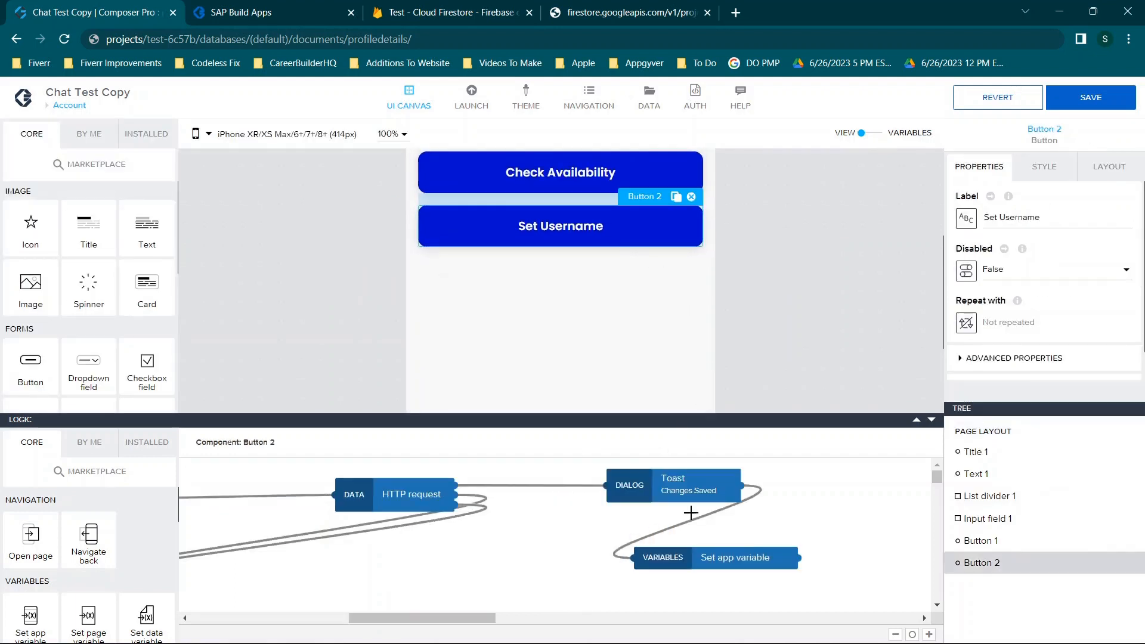
pyautogui.click(740, 561)
pyautogui.scroll(-1, 1007, 345)
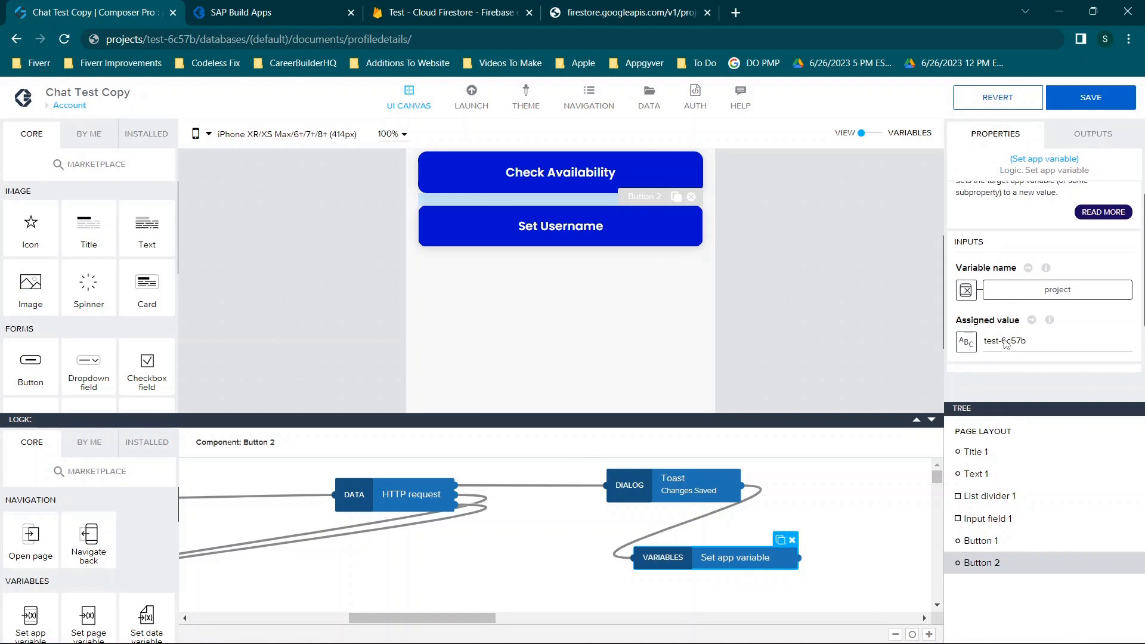
pyautogui.click(966, 341)
pyautogui.click(696, 344)
pyautogui.click(427, 352)
pyautogui.press('BackSpace')
pyautogui.click(161, 381)
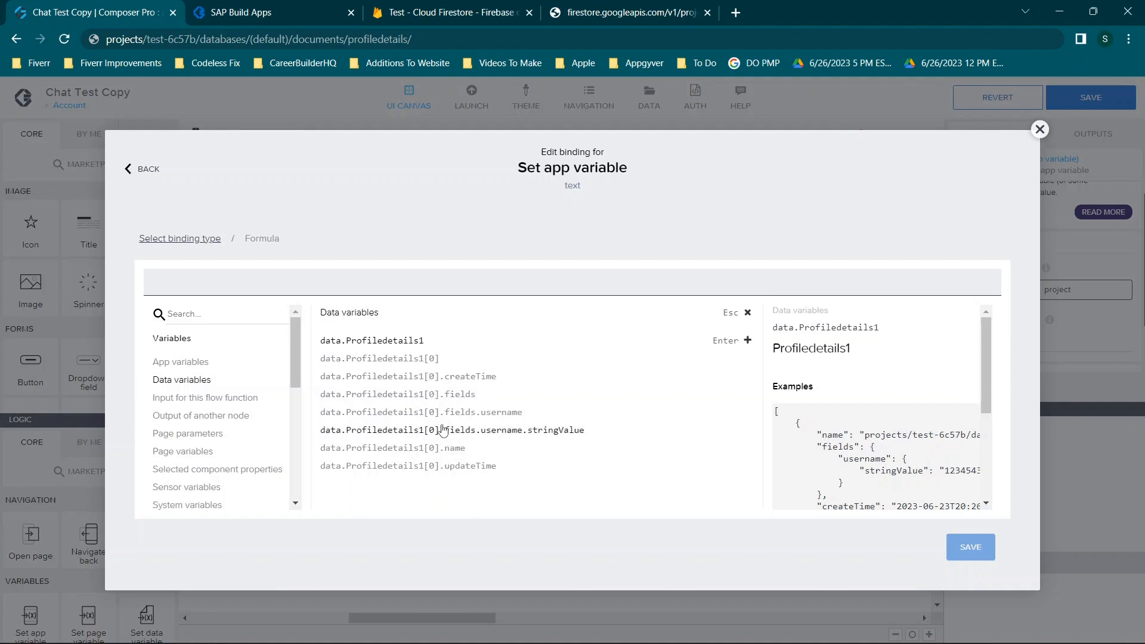
pyautogui.click(469, 434)
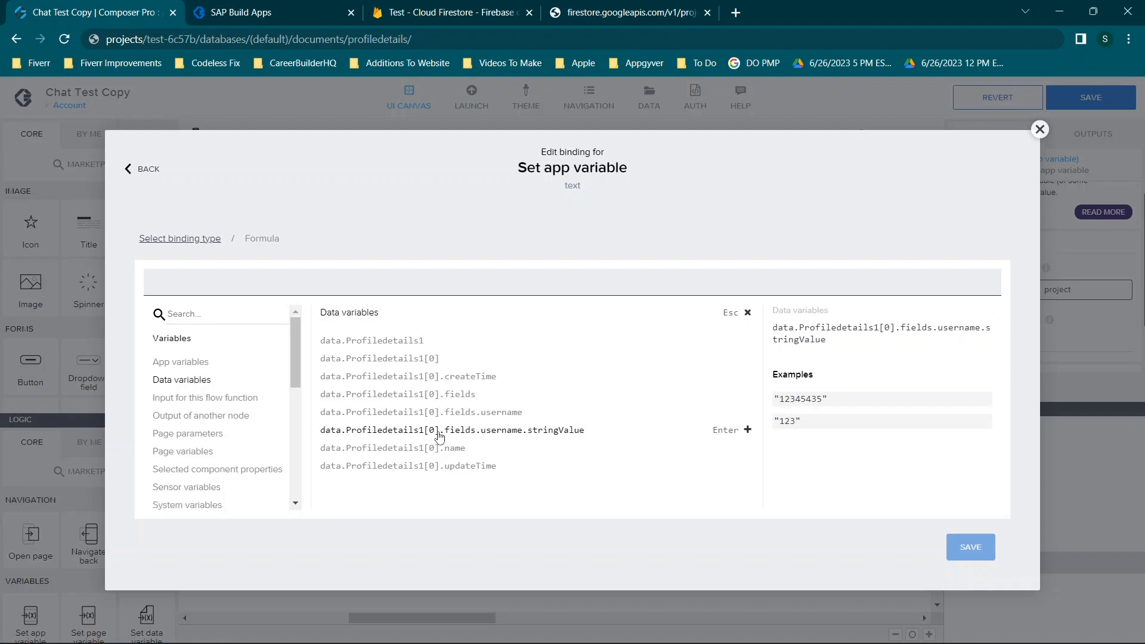
pyautogui.moveTo(824, 399); pyautogui.dragTo(832, 421)
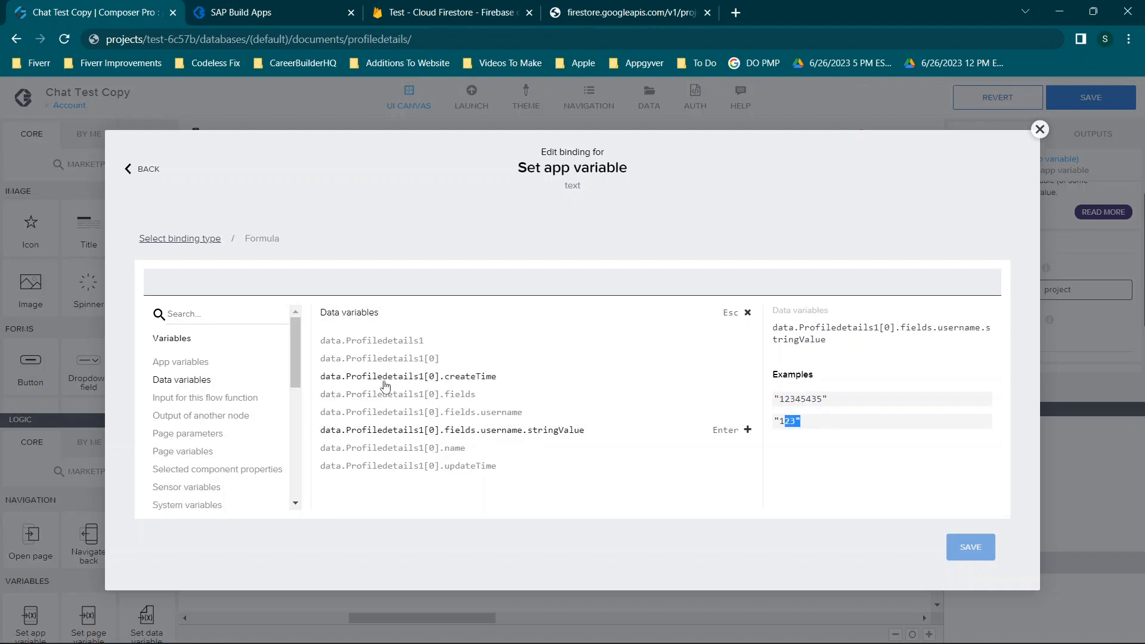
pyautogui.click(500, 418)
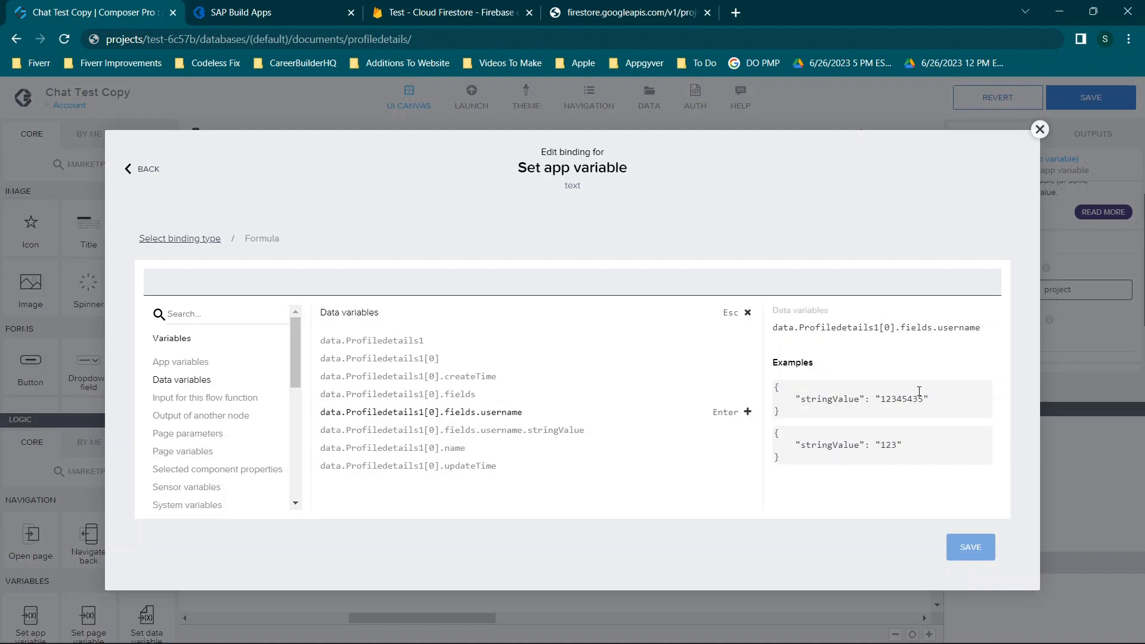
pyautogui.moveTo(794, 394); pyautogui.dragTo(997, 401)
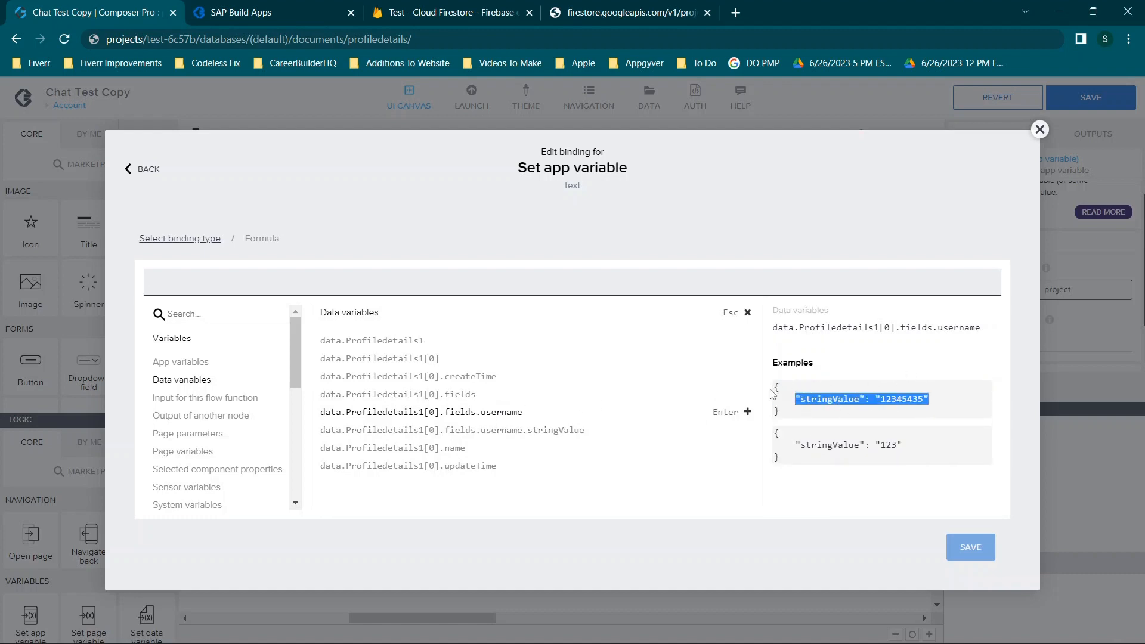
pyautogui.click(872, 399)
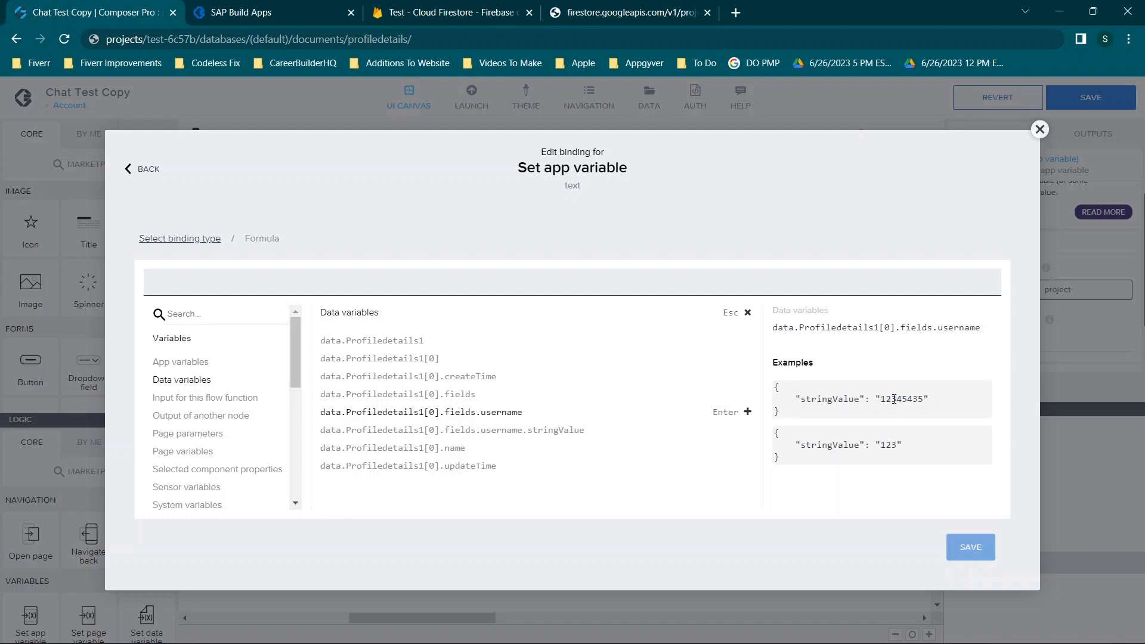
pyautogui.moveTo(448, 396)
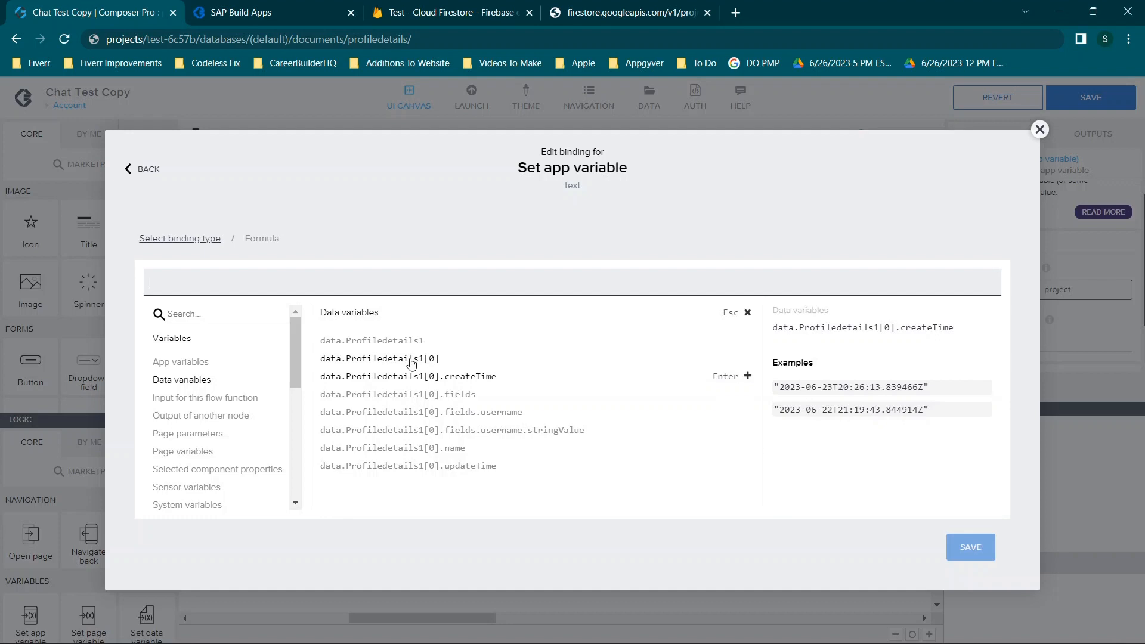
pyautogui.scroll(-1, 886, 466)
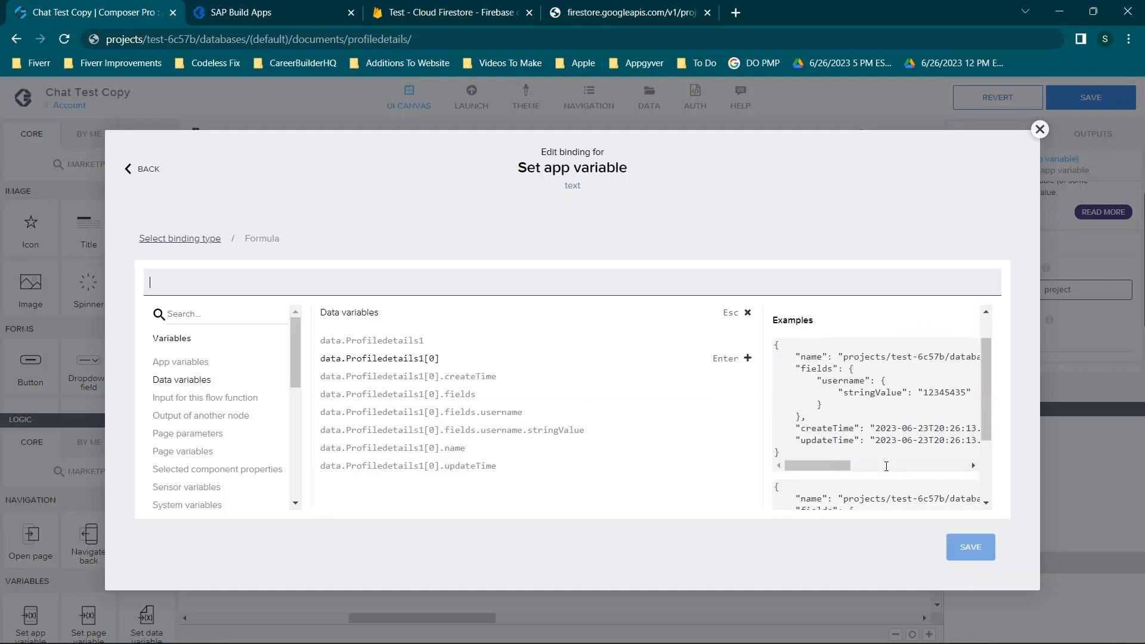
pyautogui.click(973, 263)
pyautogui.click(1040, 131)
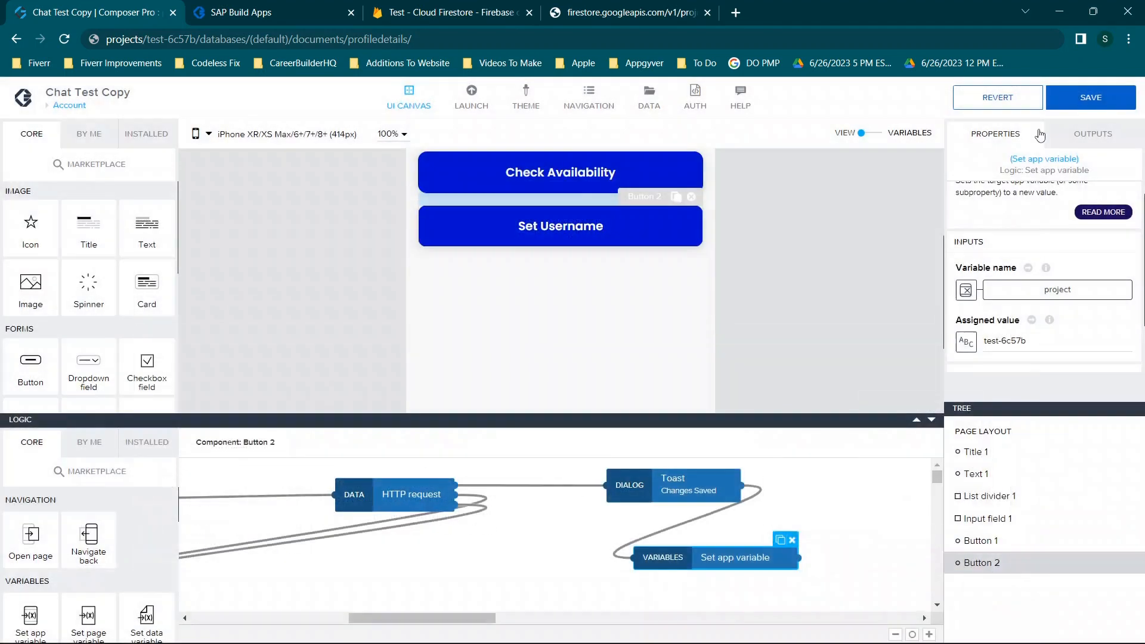
# Review Profiledetails' GET COLLECTION and GET RECORD (/profiledetails/{id}) setups, then view the Firestore REST listing
pyautogui.click(649, 97)
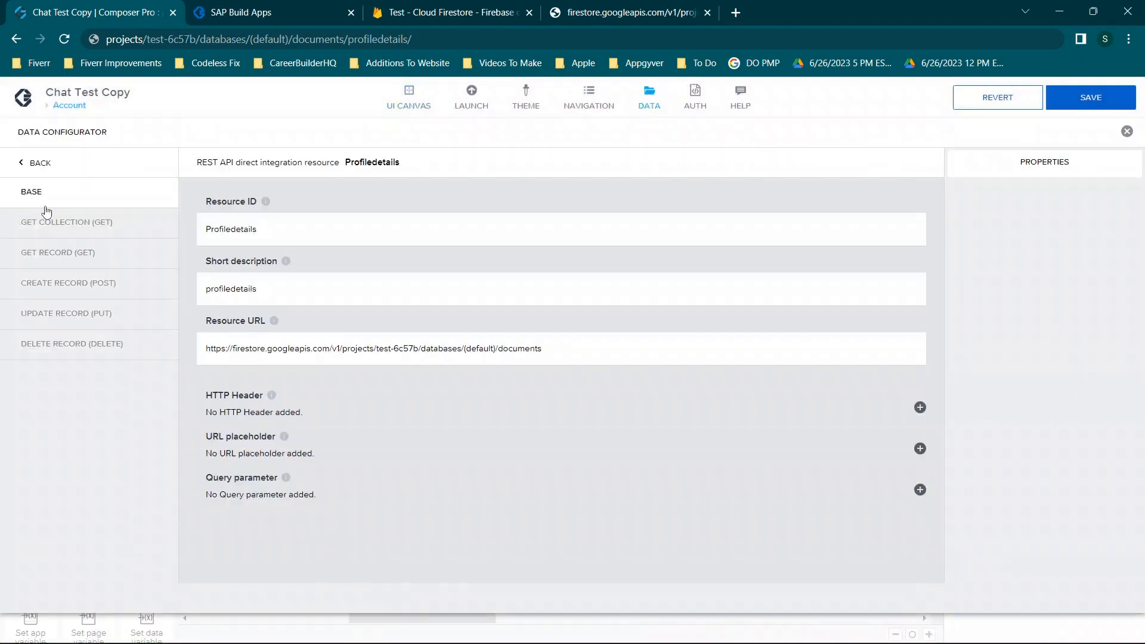
pyautogui.click(69, 231)
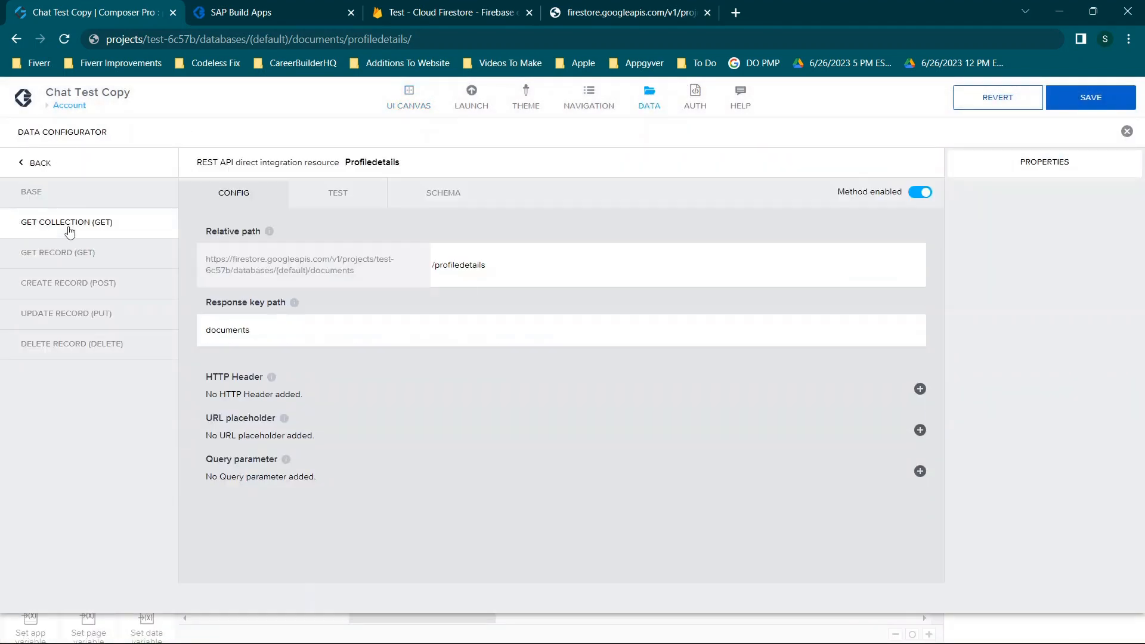
pyautogui.click(90, 257)
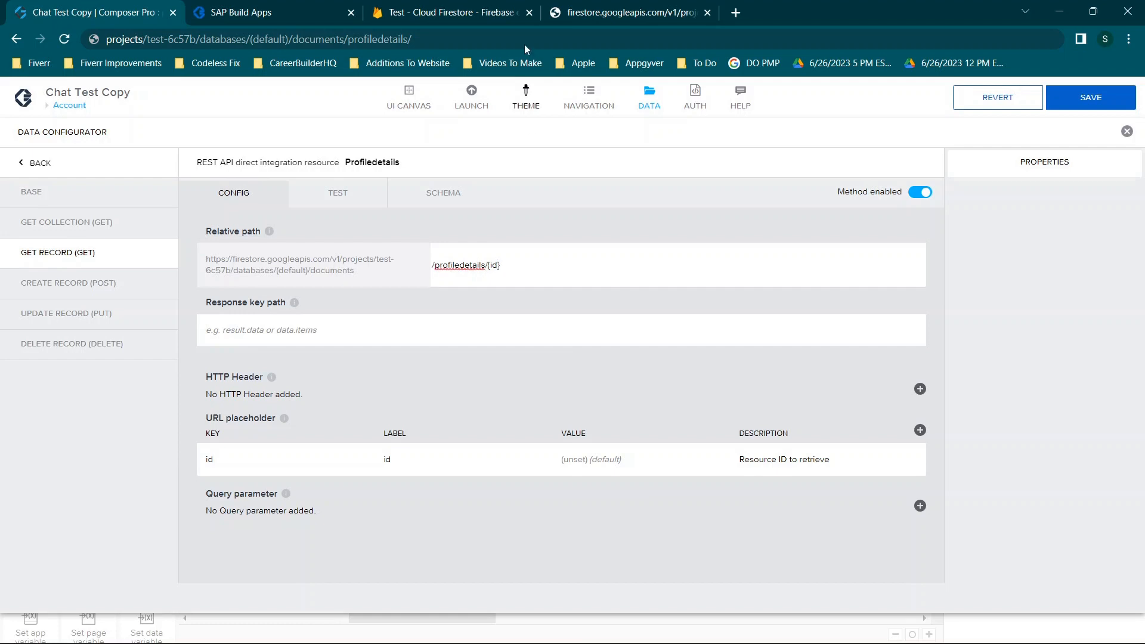
pyautogui.click(636, 6)
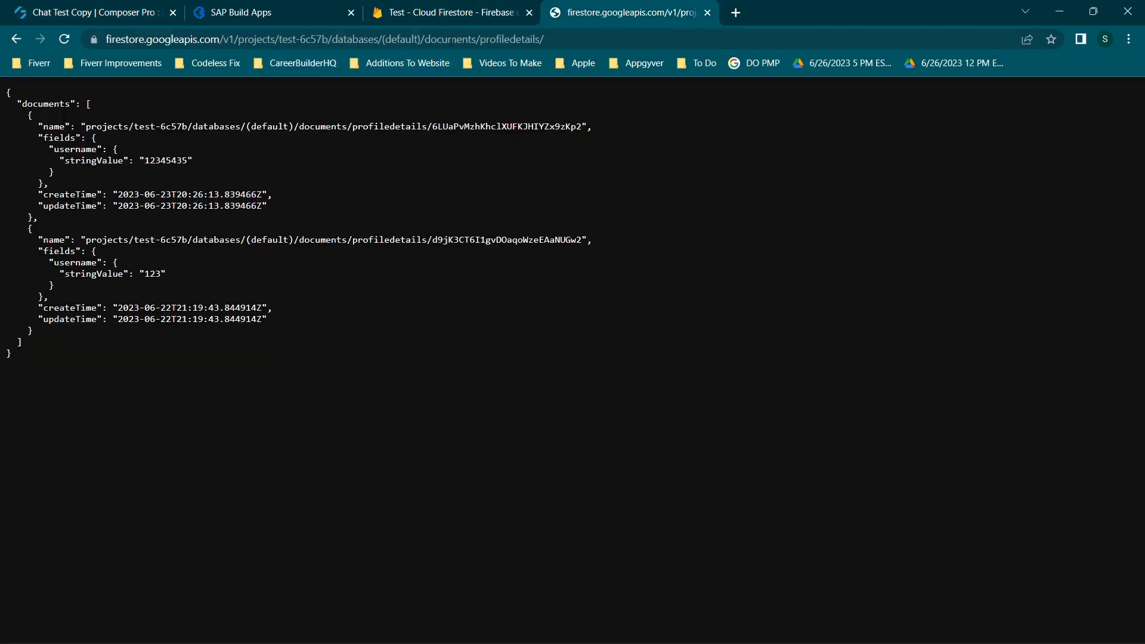
# Check the profiledetails document for username 12345435 in Firebase, then view Profiledetails' CREATE RECORD (POST) settings
pyautogui.click(451, 41)
pyautogui.click(503, 40)
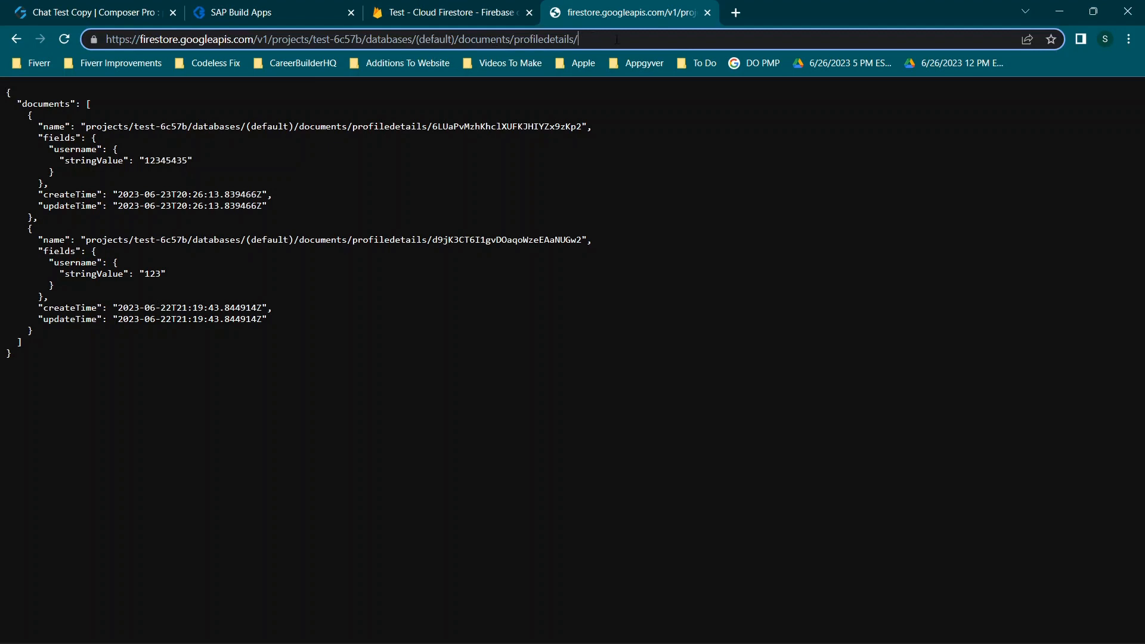
pyautogui.click(507, 11)
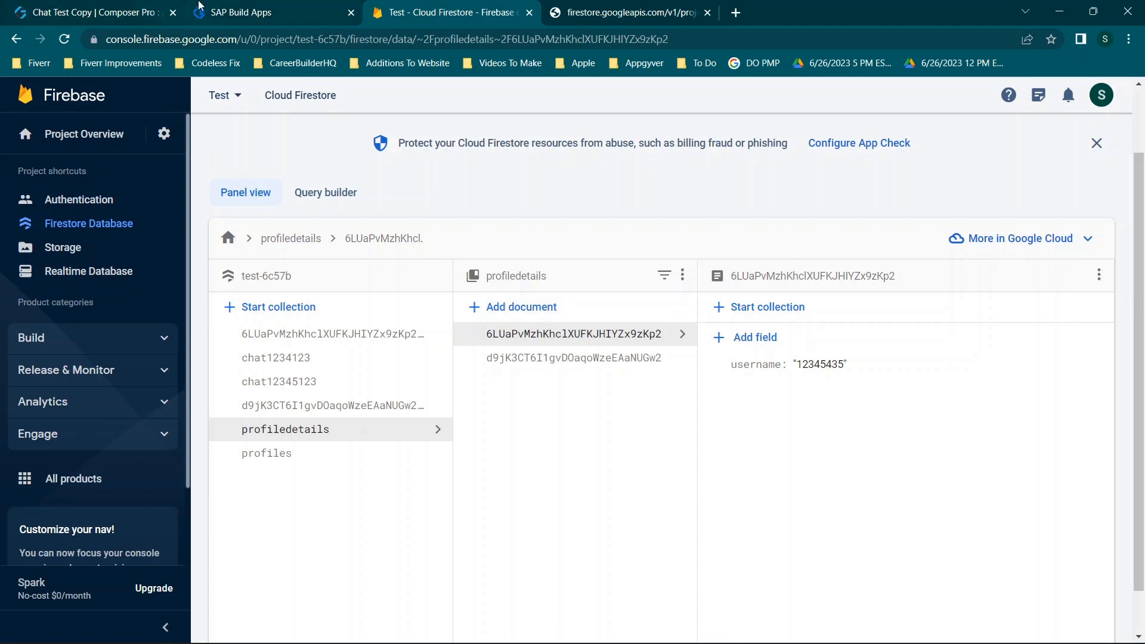
pyautogui.click(137, 7)
pyautogui.click(119, 284)
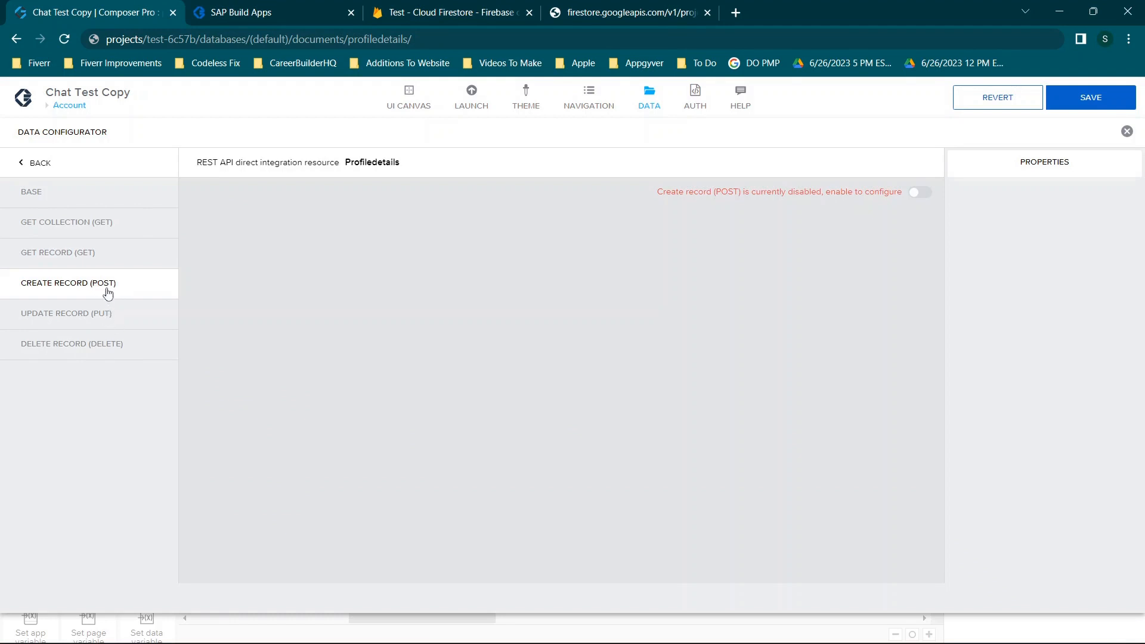
# Review the data resource's update-record and delete-record settings
pyautogui.click(88, 319)
pyautogui.click(105, 345)
pyautogui.click(105, 315)
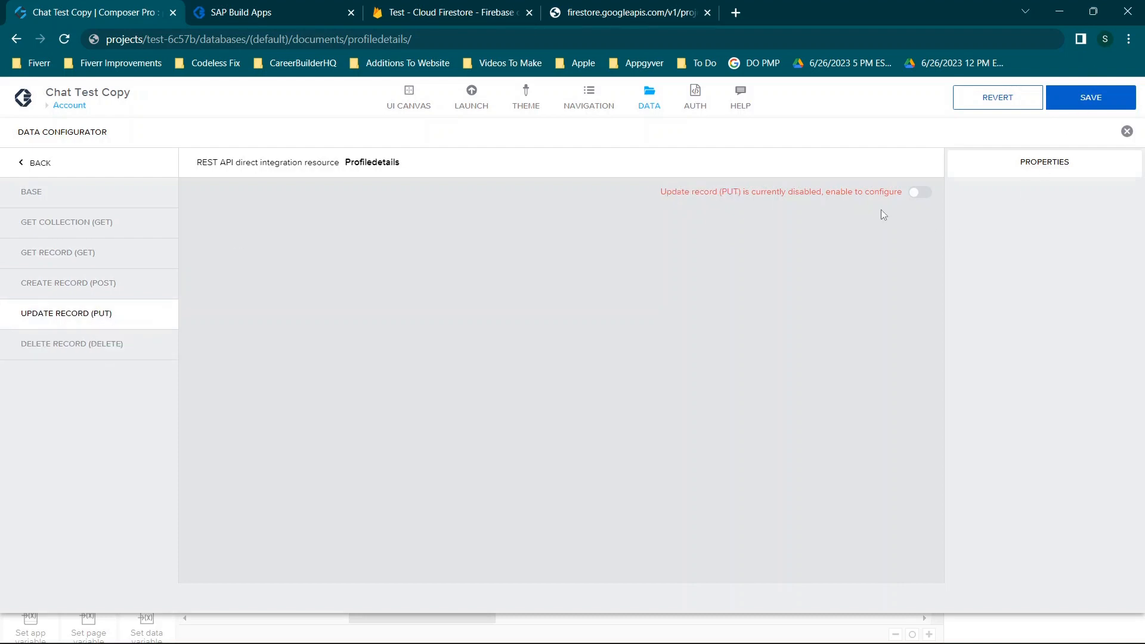
# Leave the data configurator, check that the Set Username HTTP request uses POST, and save the app
pyautogui.click(1127, 132)
pyautogui.click(412, 490)
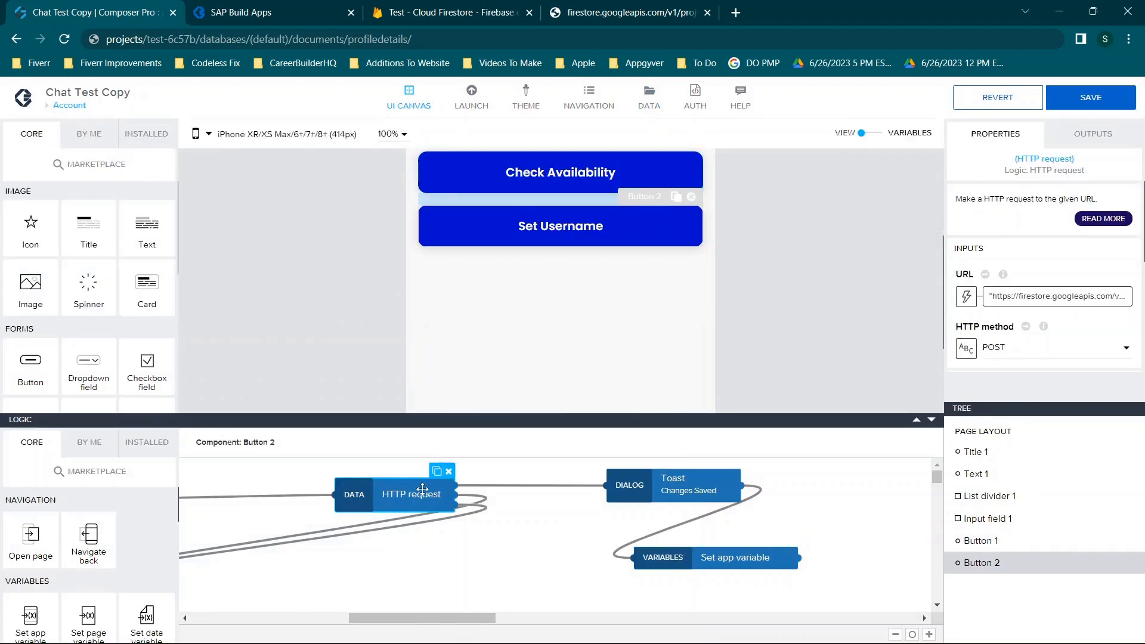
pyautogui.click(1097, 97)
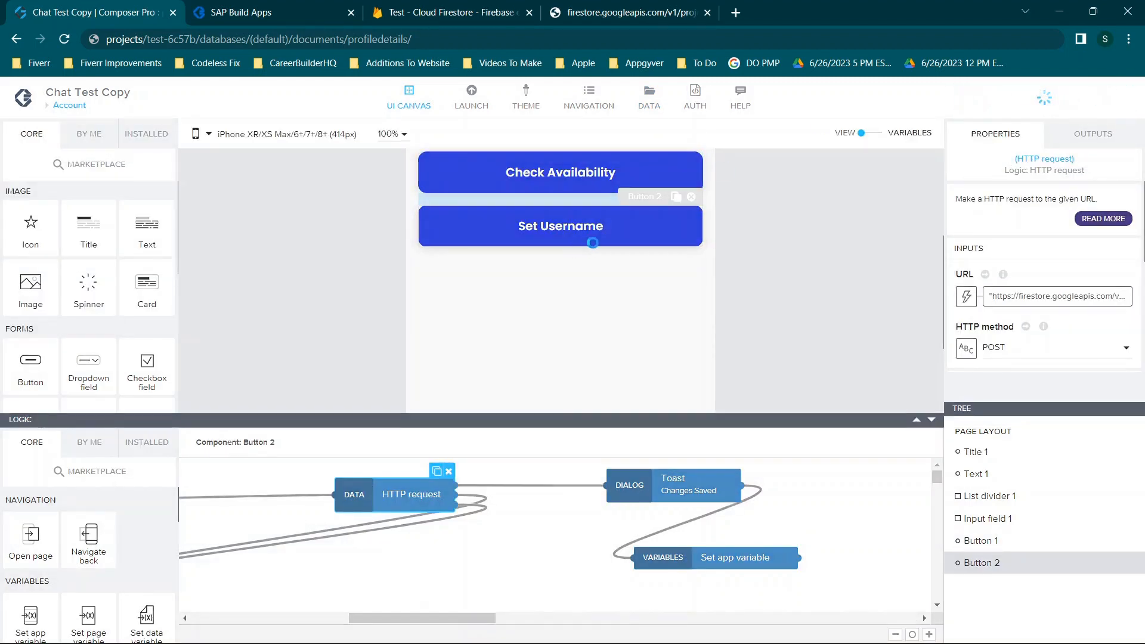
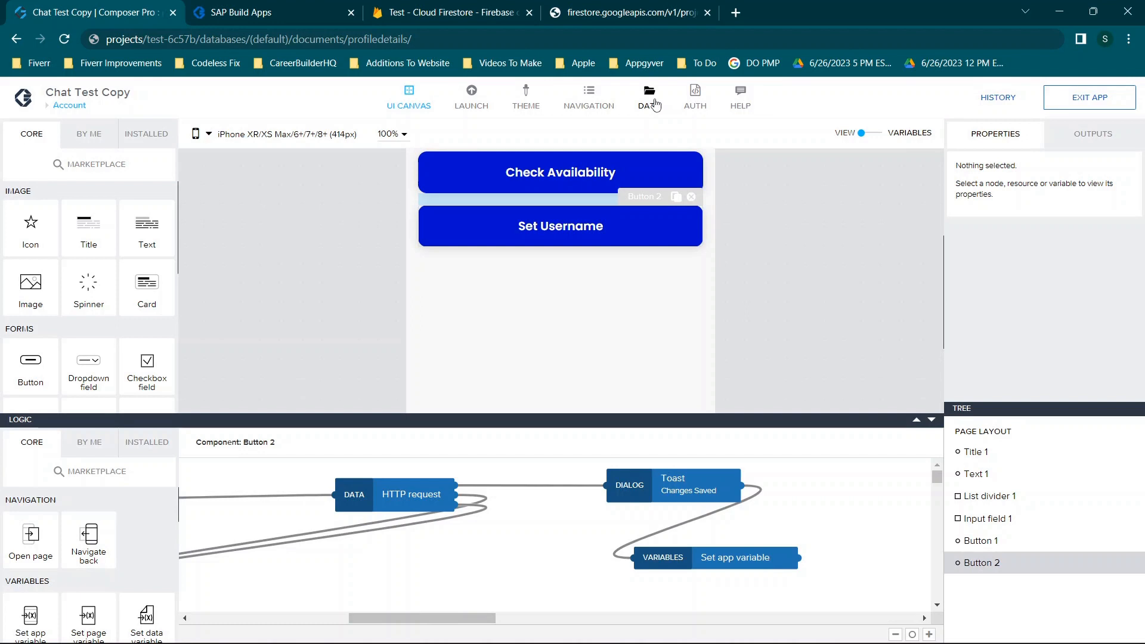
# Delete the Set app variable node from the Set Username logic and save the app
pyautogui.click(746, 555)
pyautogui.press('Delete')
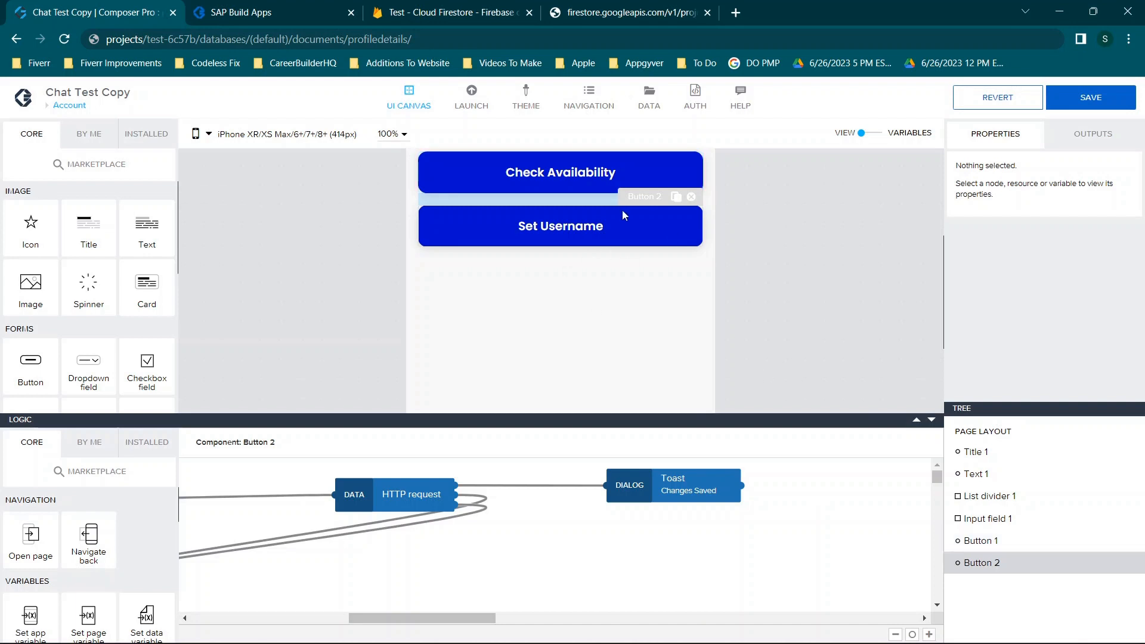
pyautogui.hotkey('ctrl', 's')
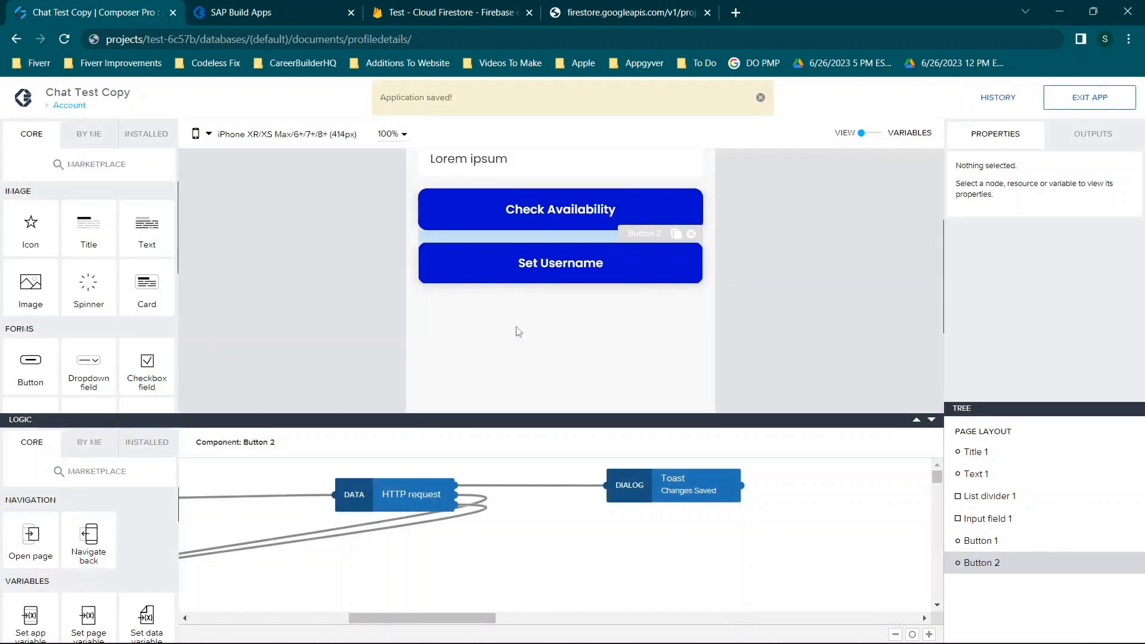
# Select the Set Username button and scroll its logic palette down to the Data section
pyautogui.click(583, 268)
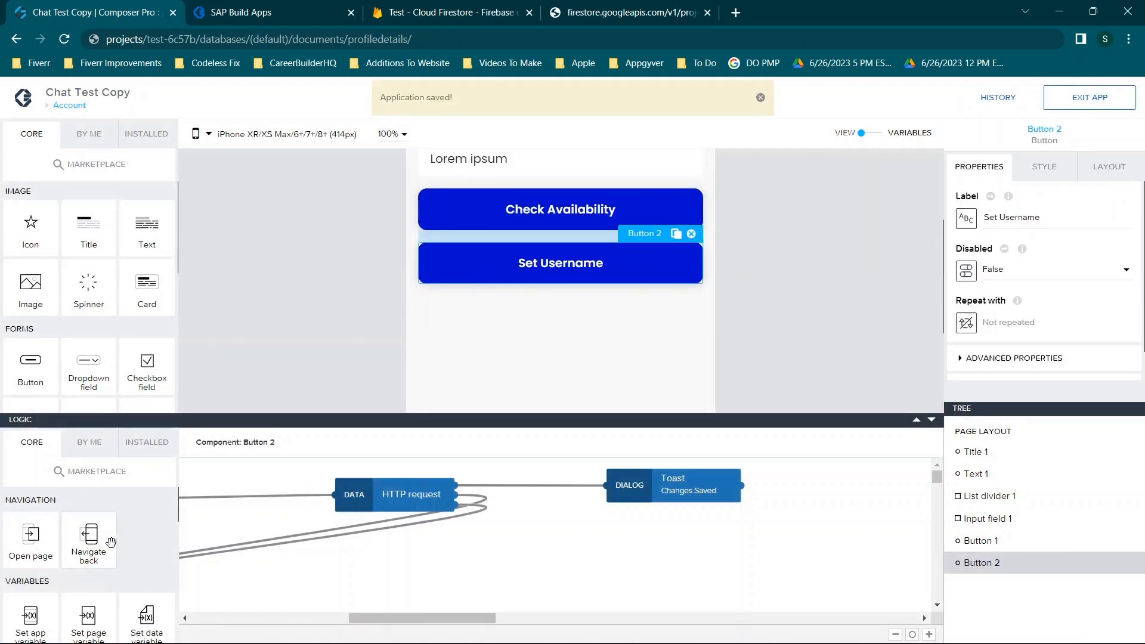
pyautogui.scroll(-1, 111, 542)
pyautogui.scroll(-2, 111, 543)
pyautogui.scroll(-3, 111, 542)
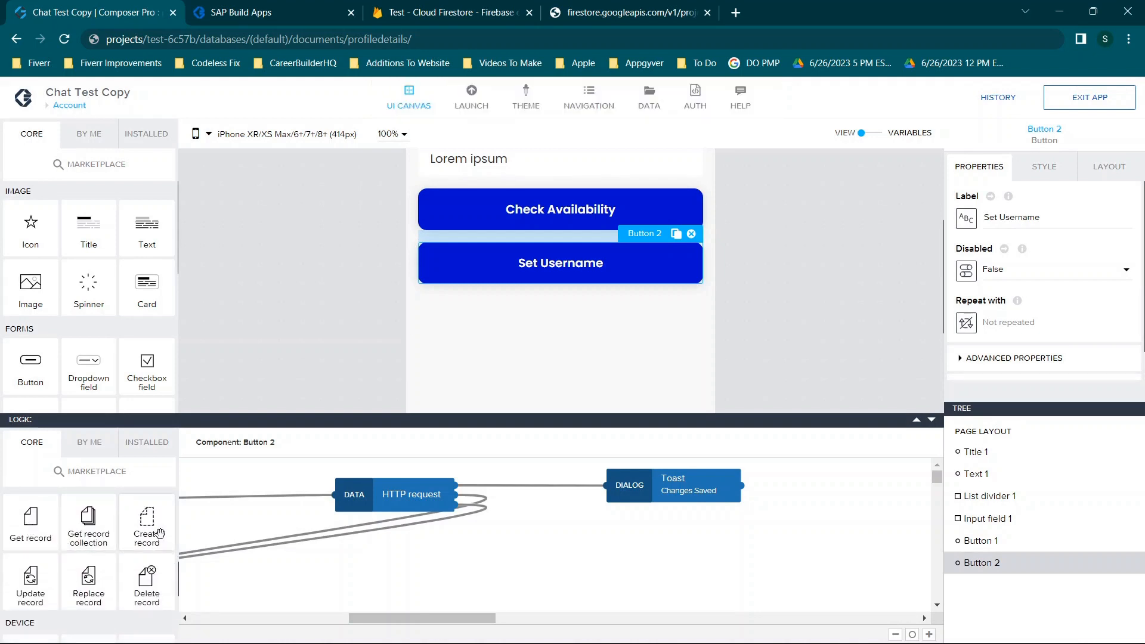
pyautogui.moveTo(138, 525); pyautogui.dragTo(614, 550)
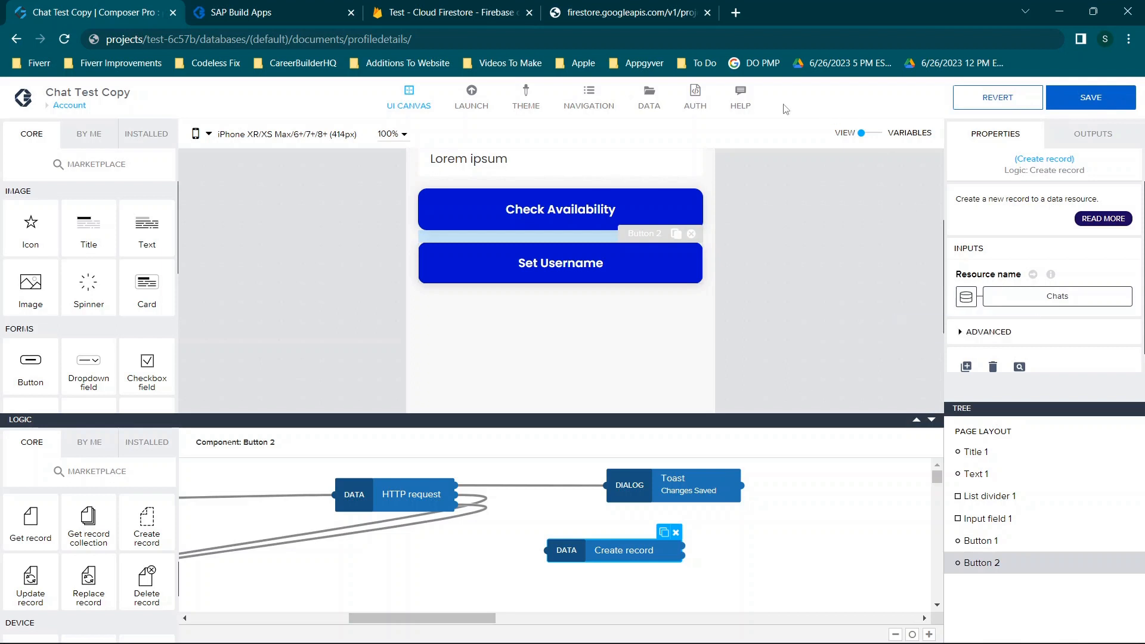
pyautogui.click(649, 95)
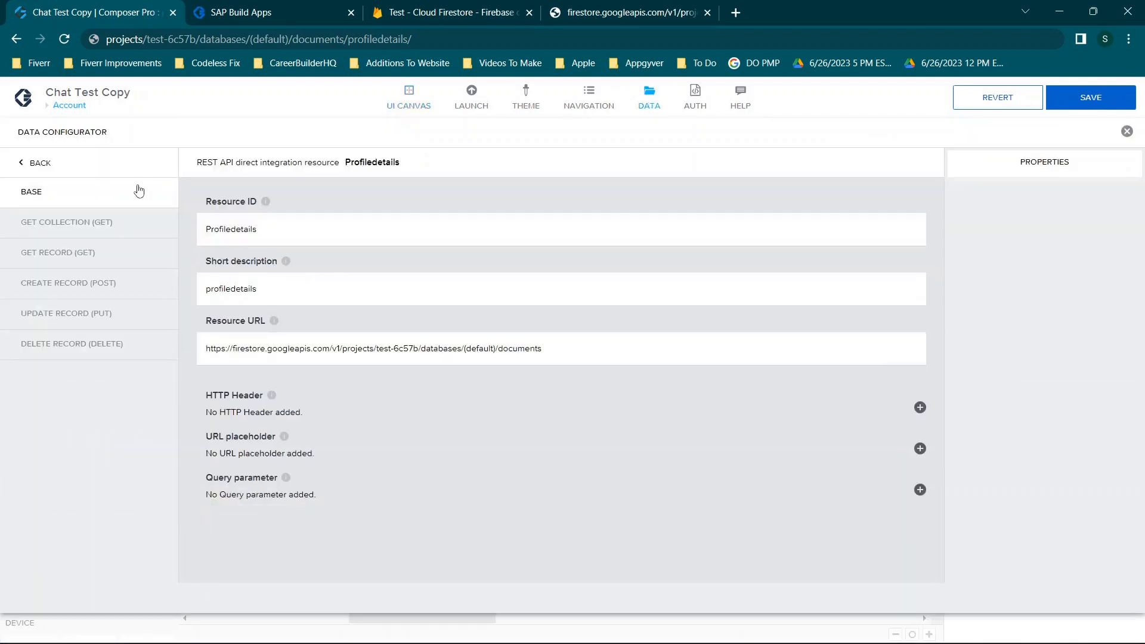
pyautogui.click(54, 162)
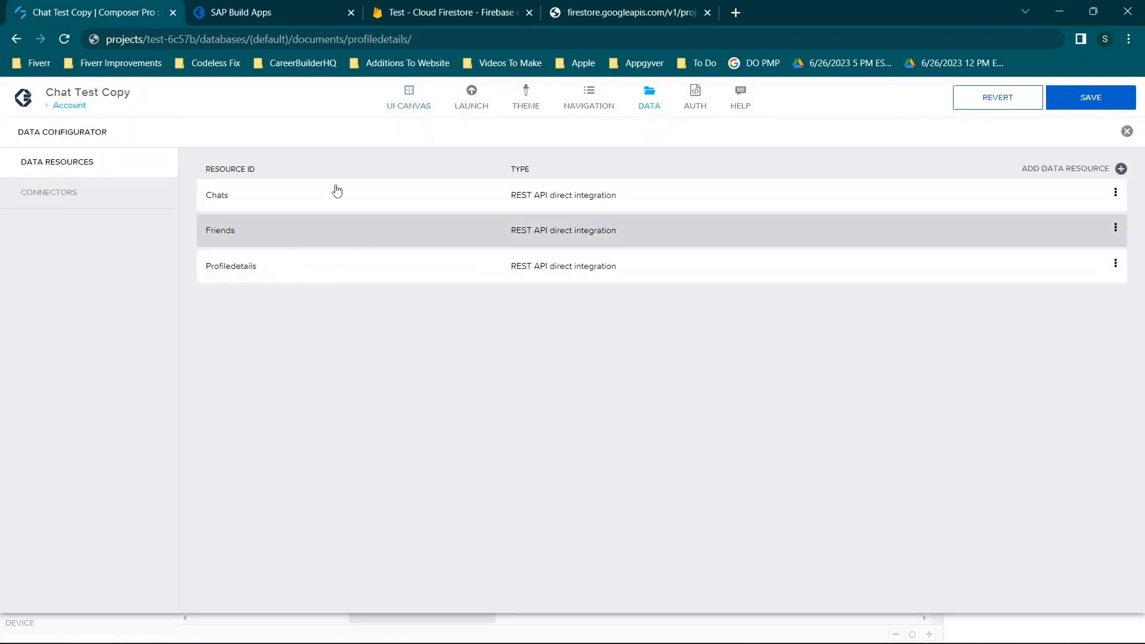
pyautogui.click(1128, 131)
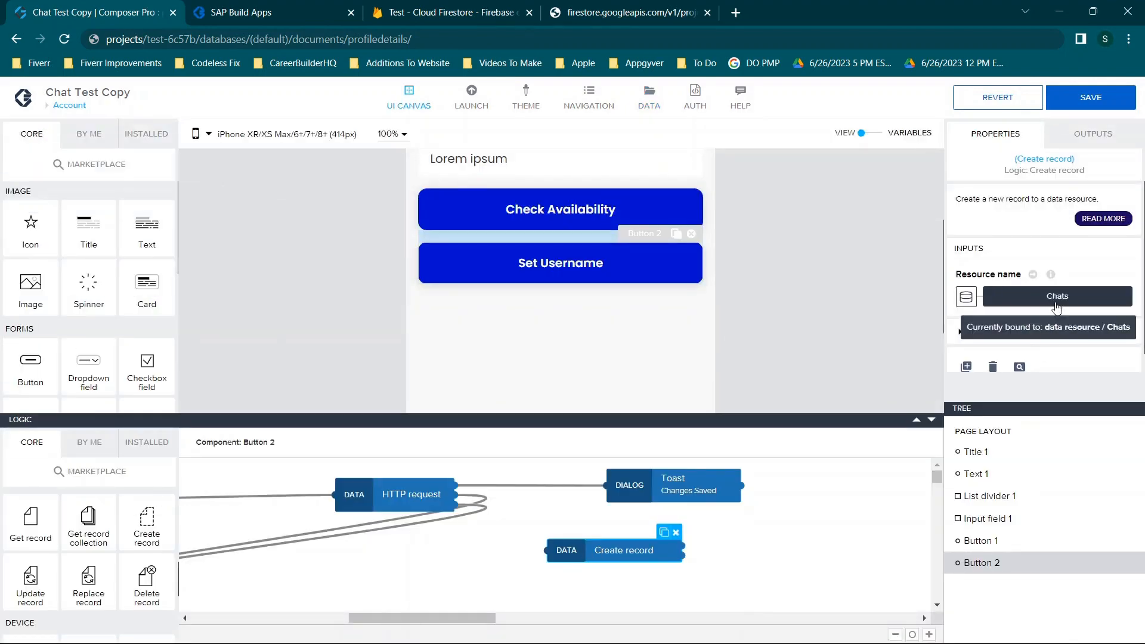
pyautogui.click(967, 296)
pyautogui.click(475, 376)
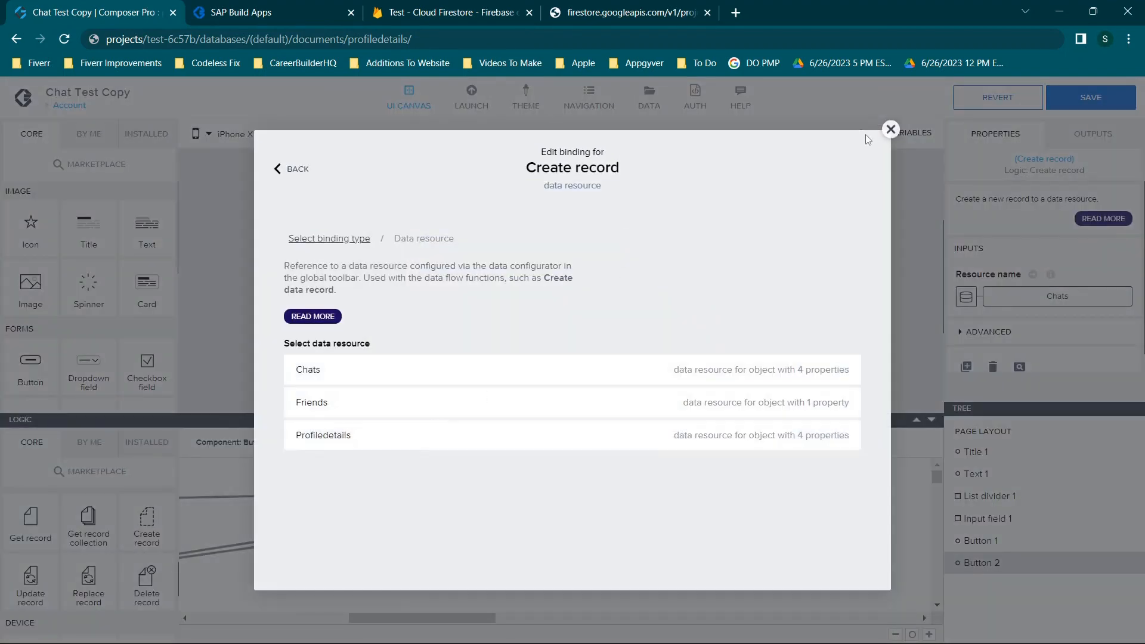
pyautogui.click(891, 129)
pyautogui.click(984, 331)
pyautogui.scroll(-2, 955, 239)
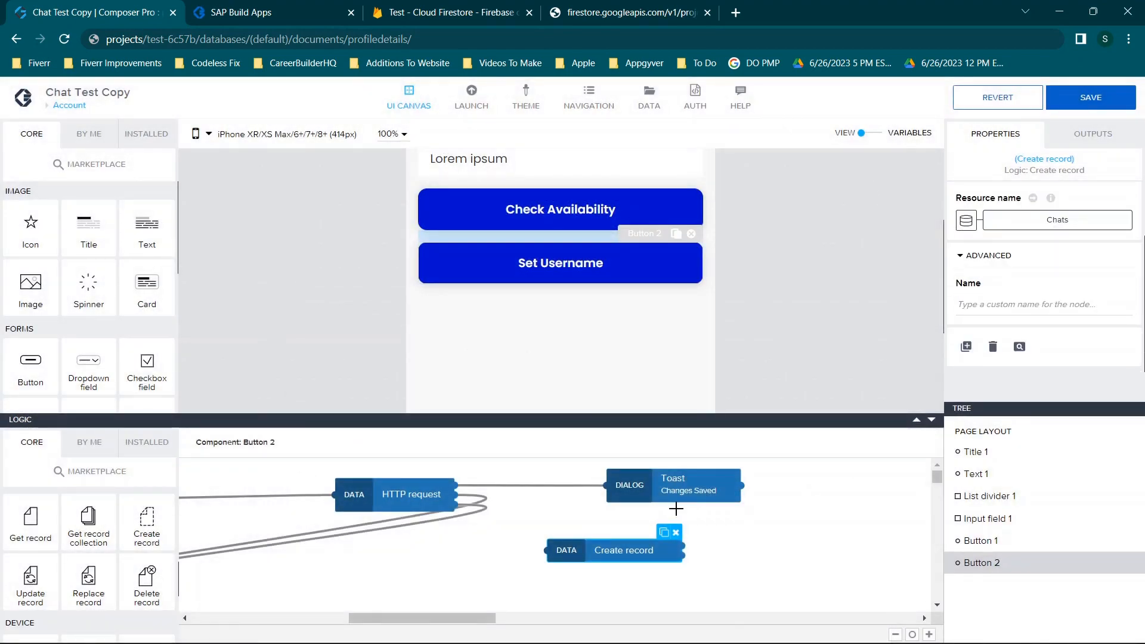
pyautogui.click(676, 532)
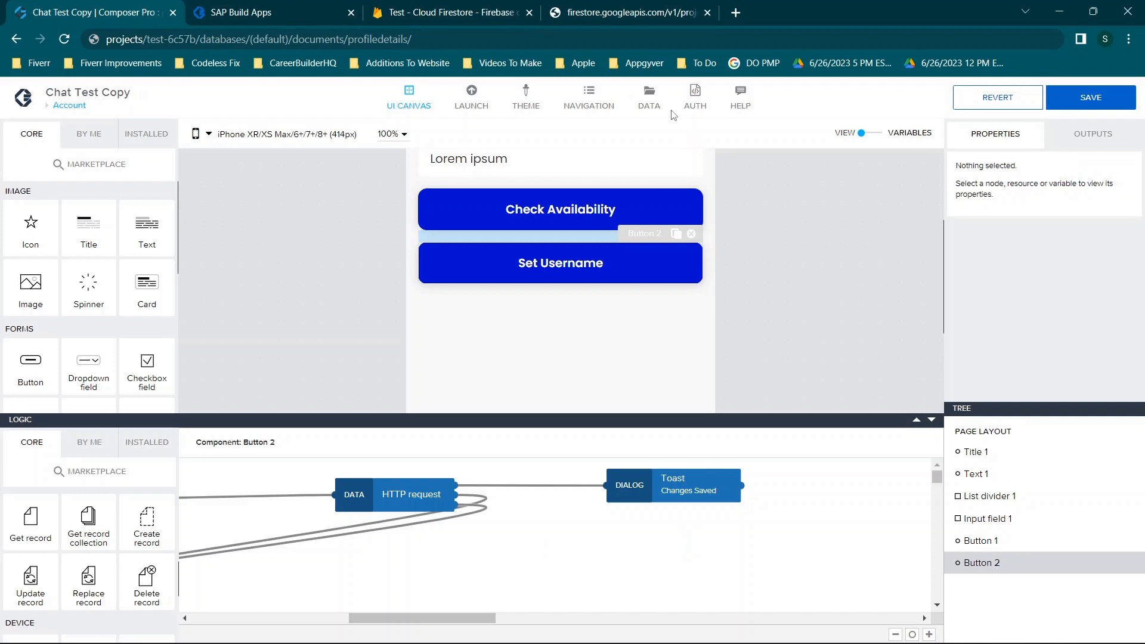
pyautogui.click(649, 99)
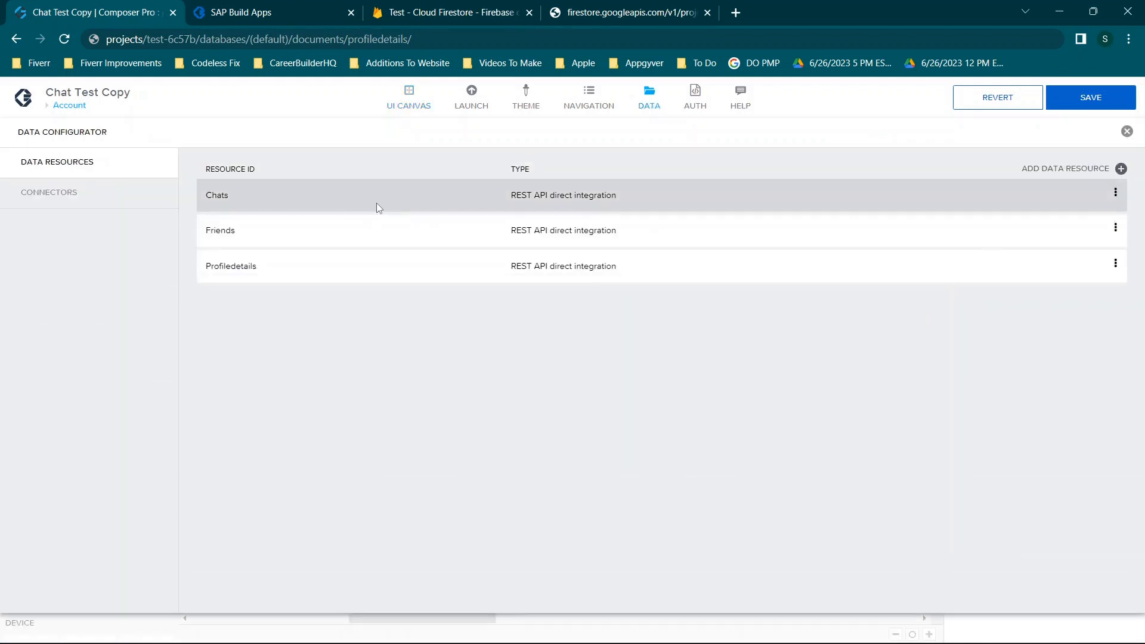
pyautogui.click(376, 204)
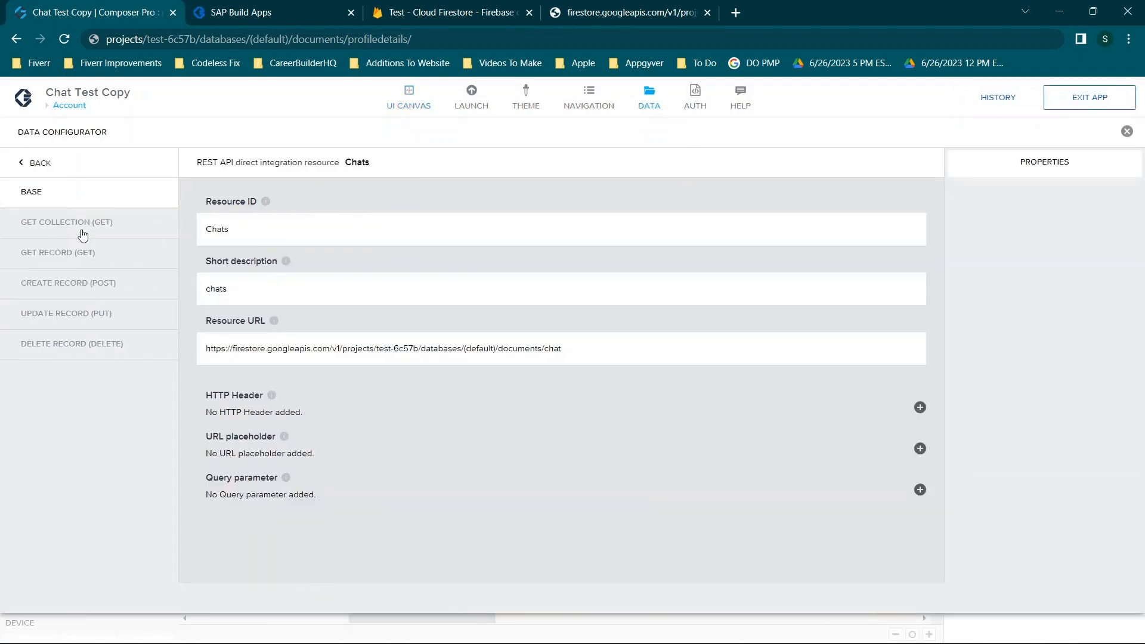
pyautogui.click(83, 235)
pyautogui.click(86, 255)
pyautogui.click(475, 273)
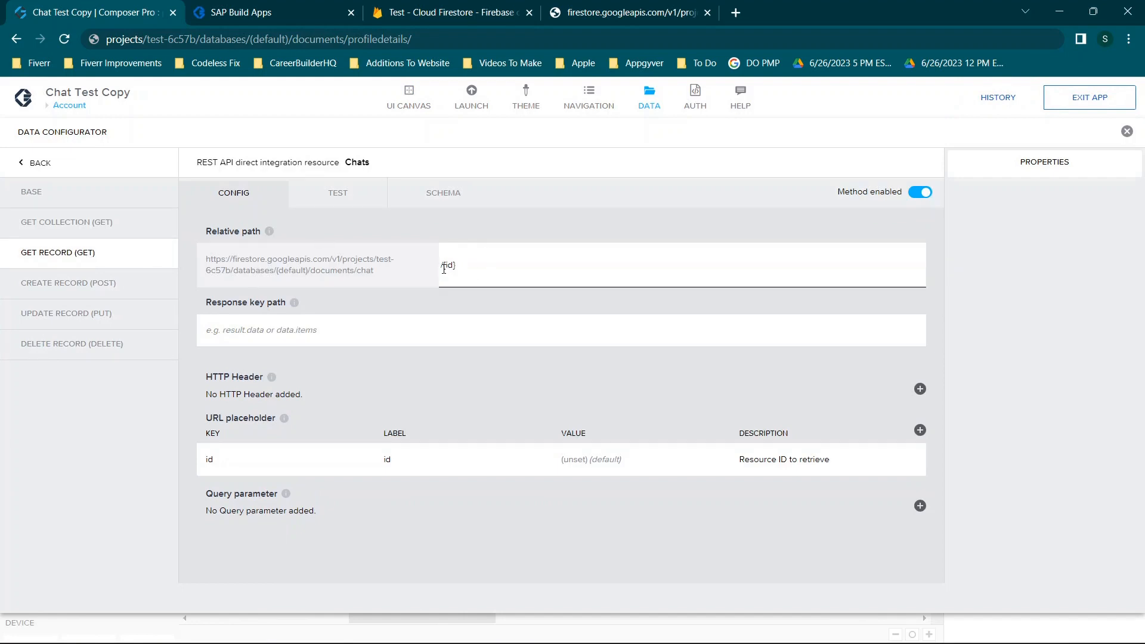
pyautogui.click(238, 470)
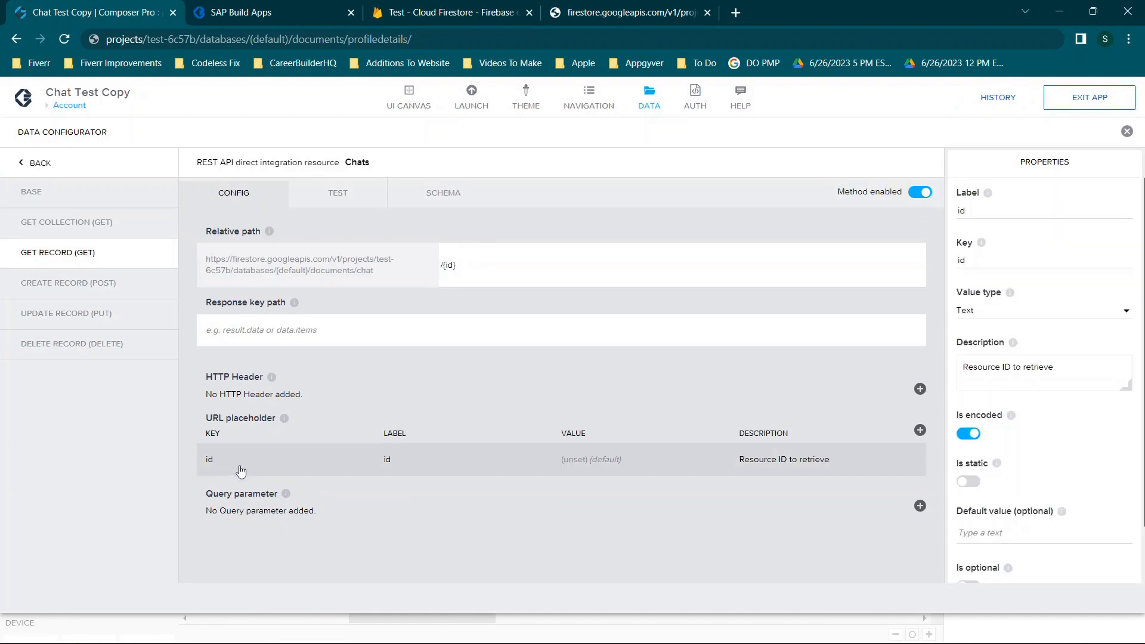
pyautogui.click(1127, 131)
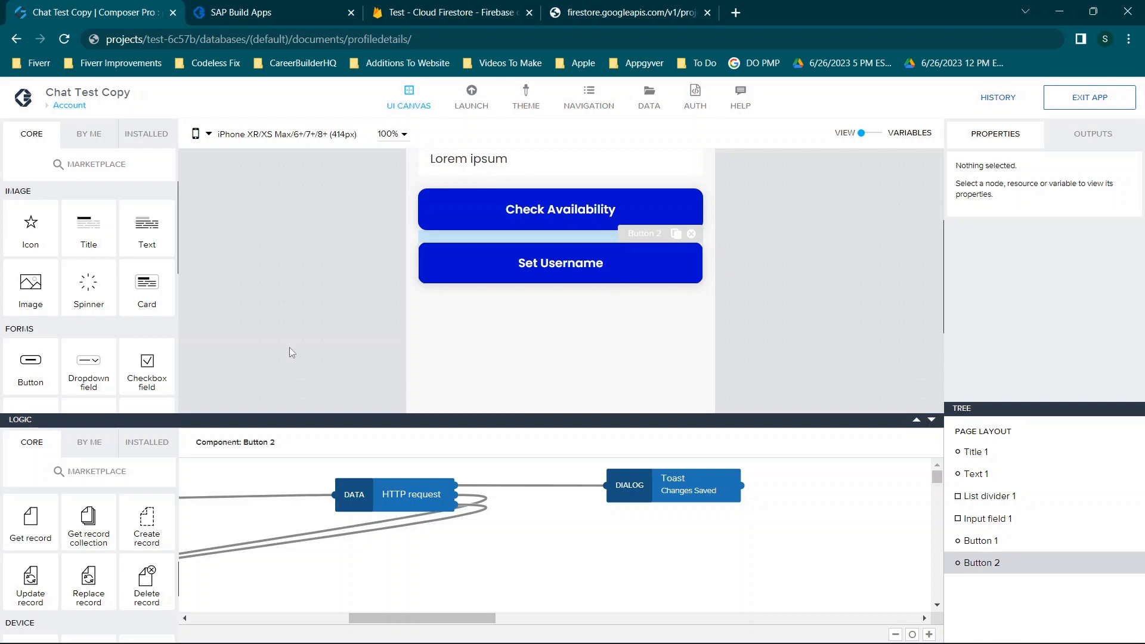
# Add a Get record node, inspect its Chats get-record configuration, then delete the node
pyautogui.moveTo(29, 525); pyautogui.dragTo(626, 540)
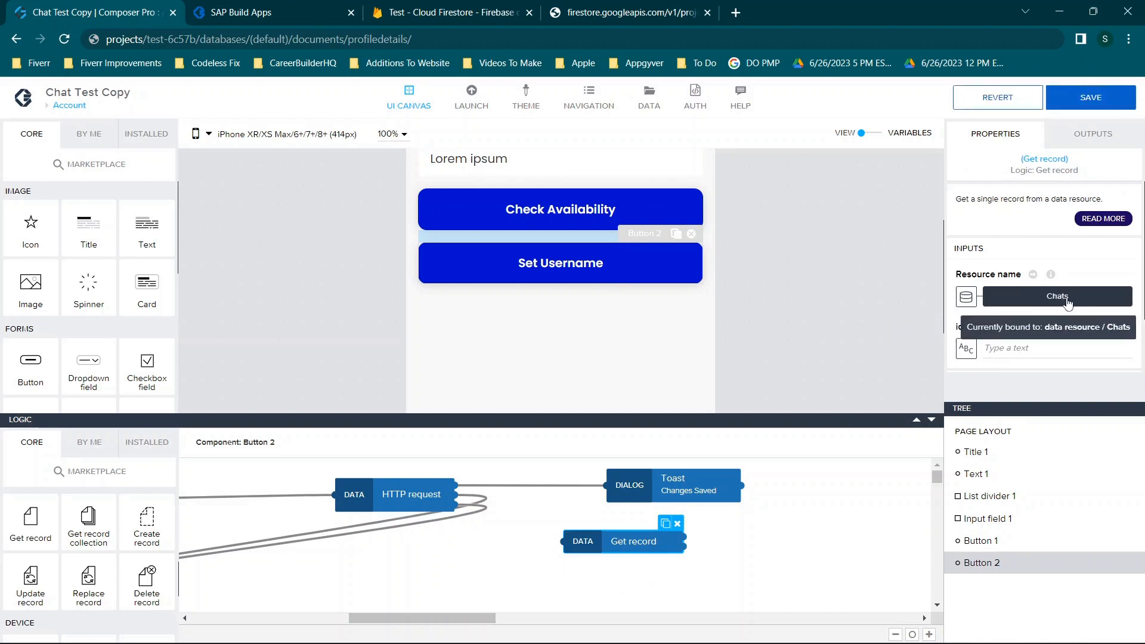
pyautogui.scroll(-2, 1067, 304)
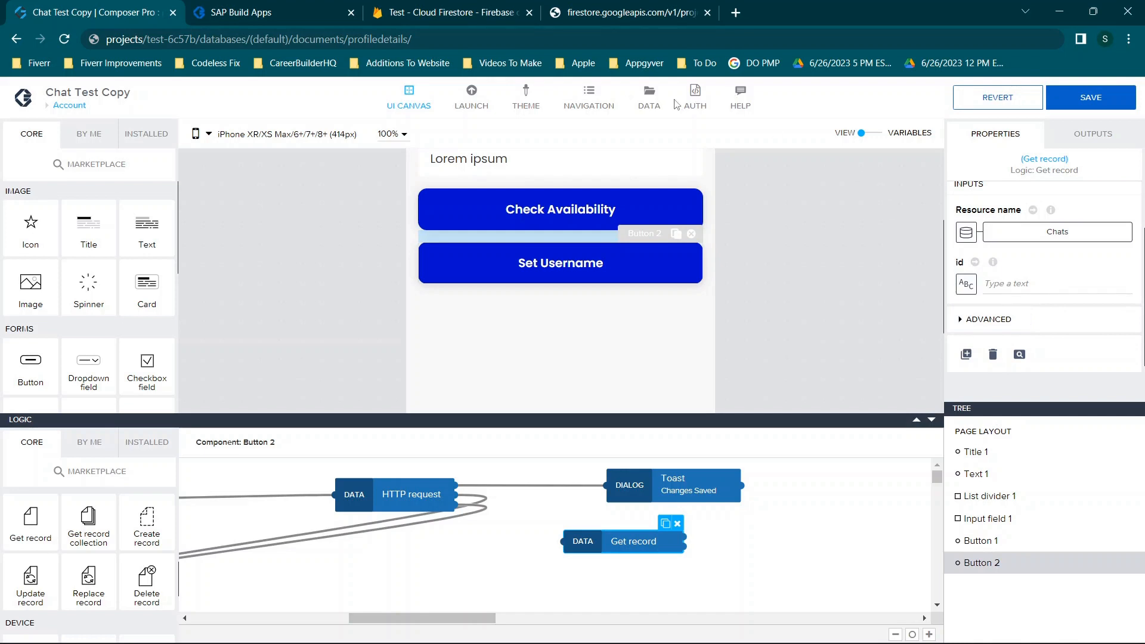
pyautogui.click(649, 98)
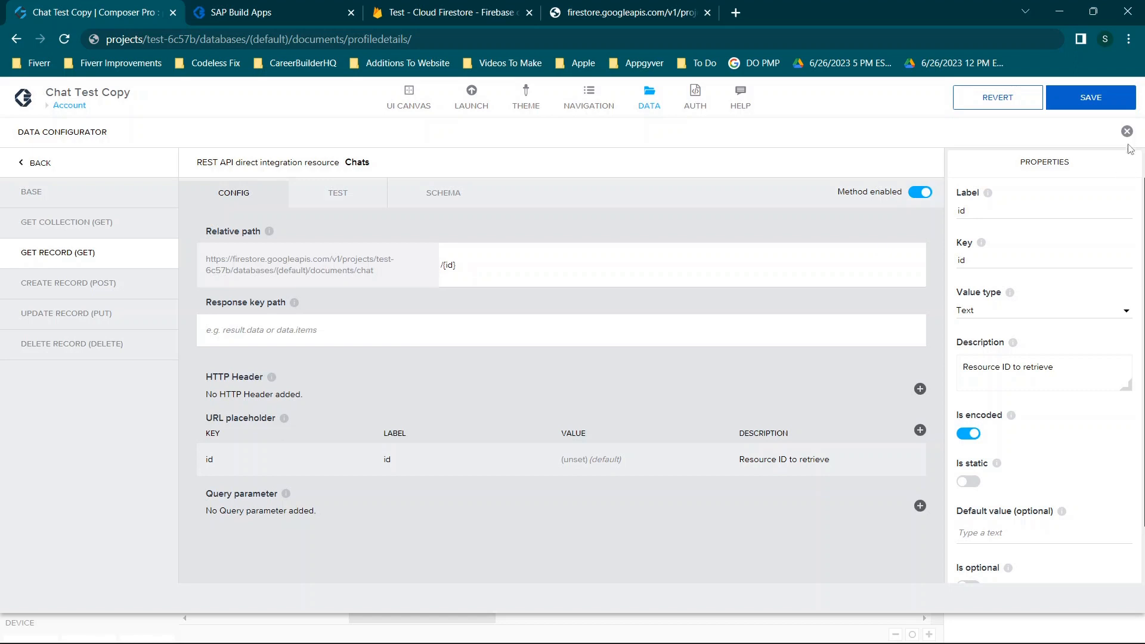
pyautogui.moveTo(1128, 134); pyautogui.dragTo(466, 371)
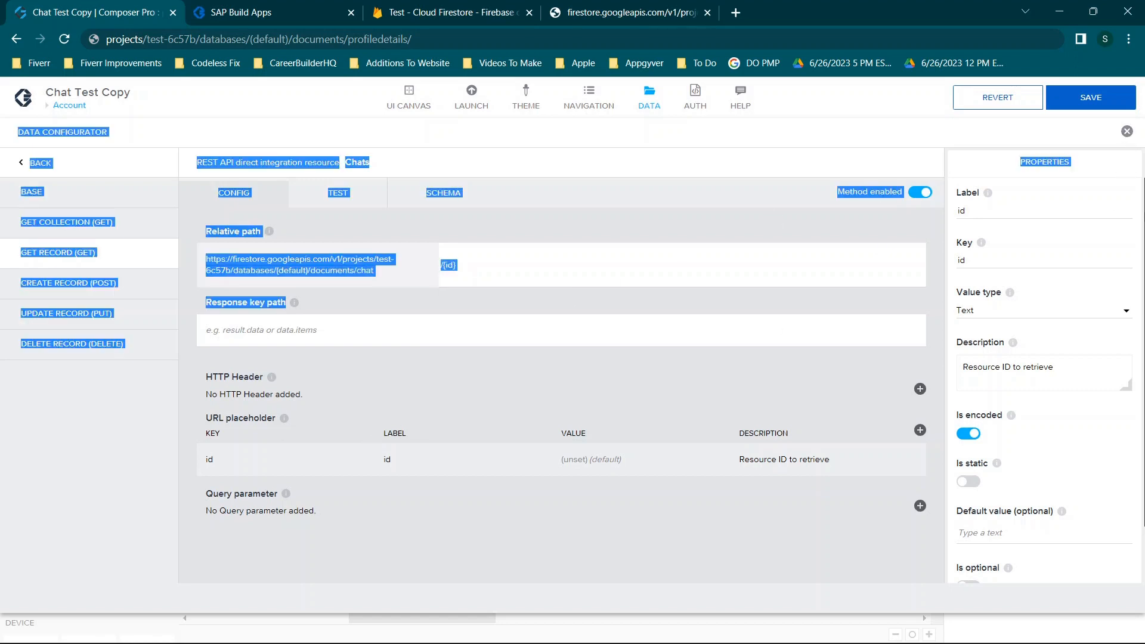
pyautogui.click(1127, 131)
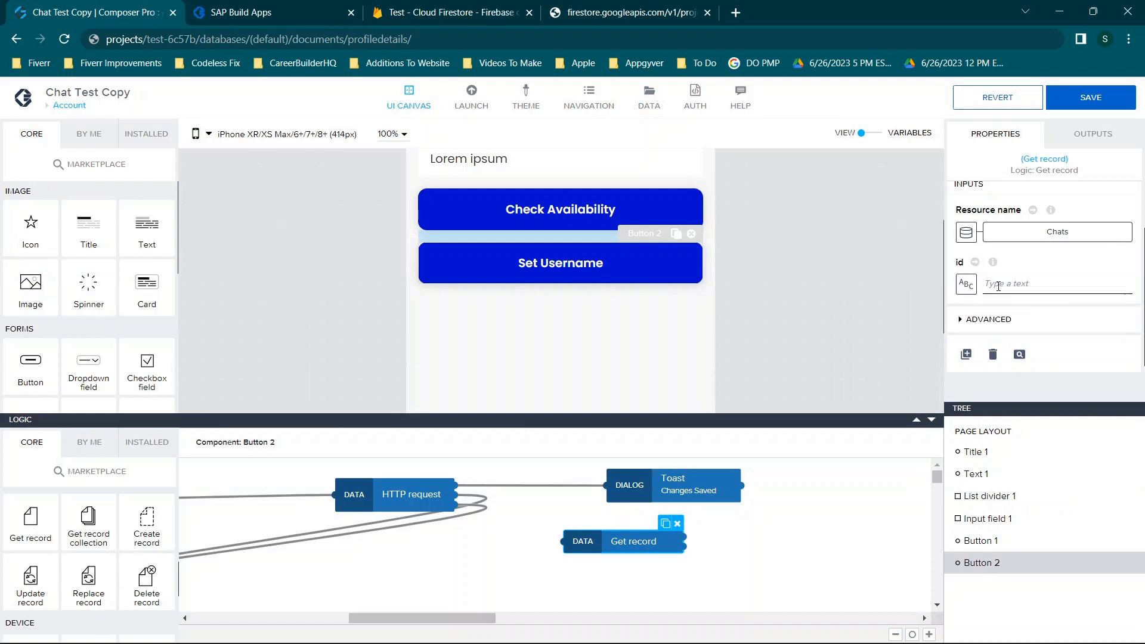
pyautogui.click(677, 524)
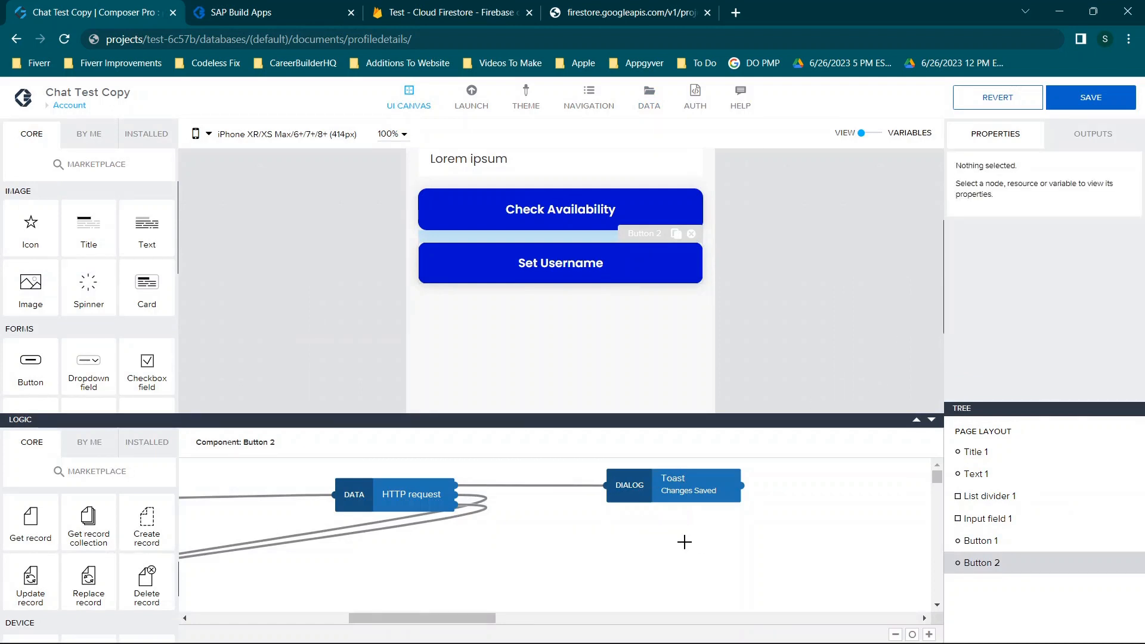
# Shrink the logic area twice so the full Account page shows on the canvas
pyautogui.scroll(3, 782, 240)
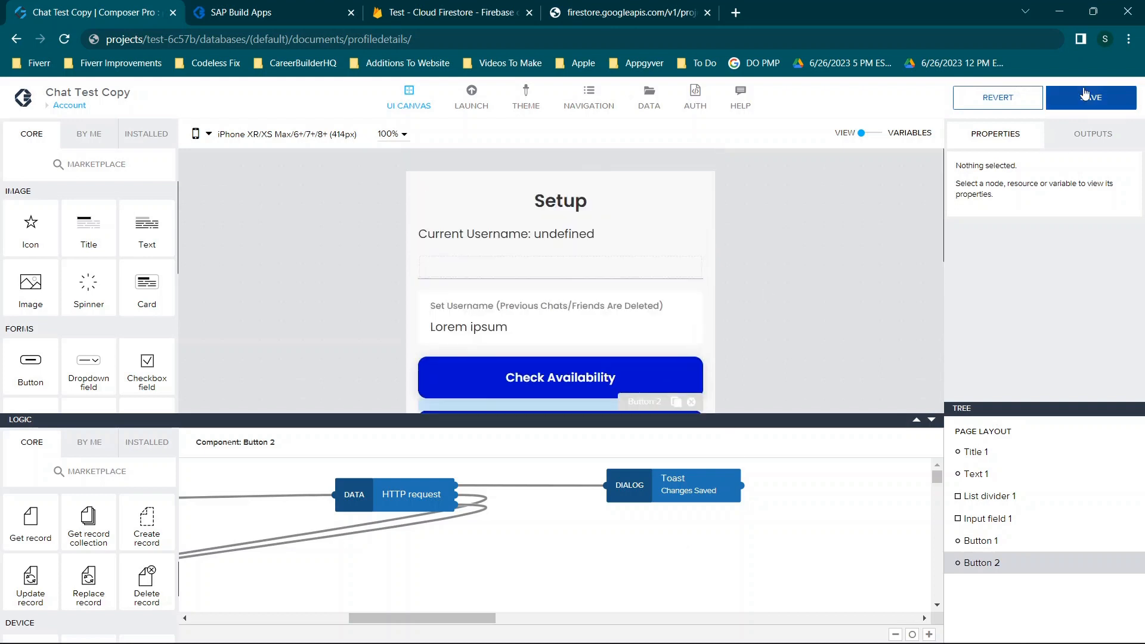
pyautogui.click(932, 420)
pyautogui.click(932, 470)
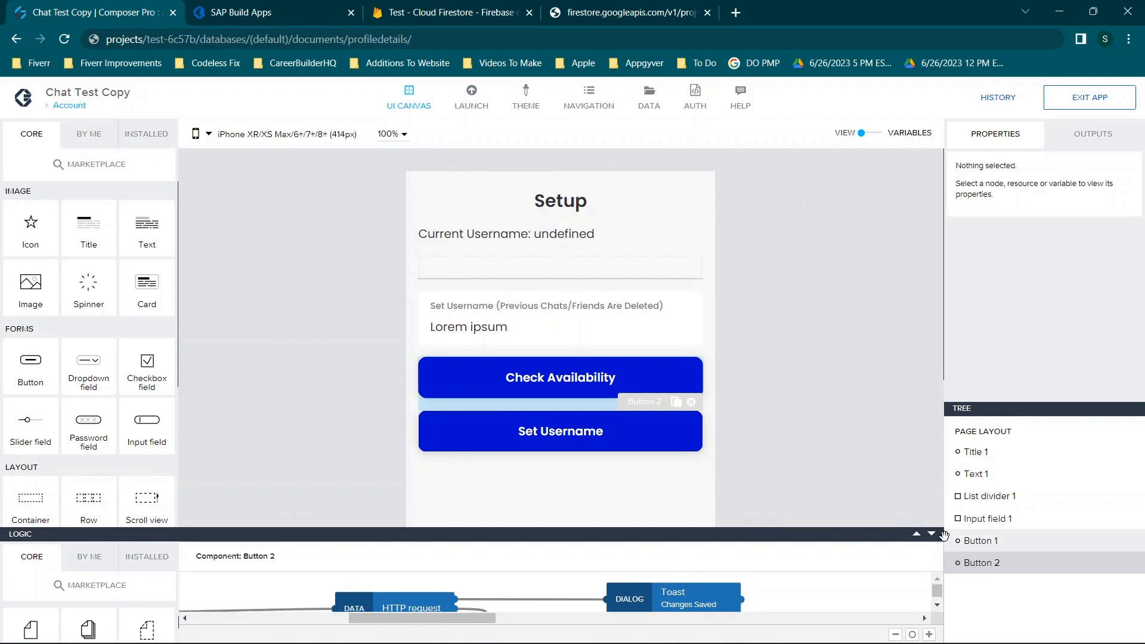